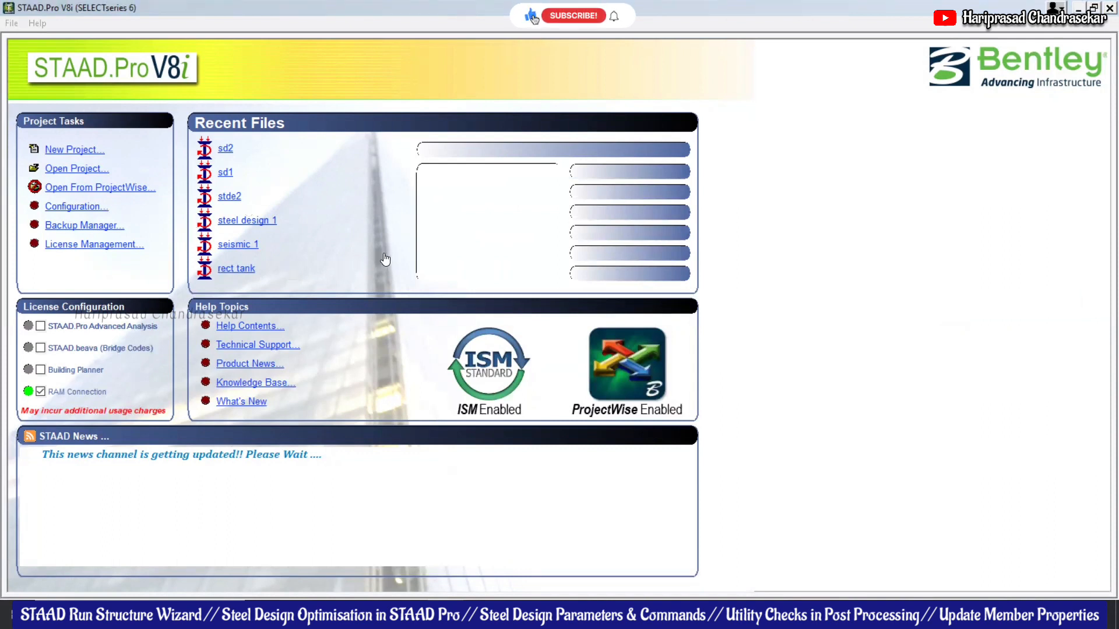
- Create a new Space model named sd3 and choose to open it with the Structure Wizard
click(78, 154)
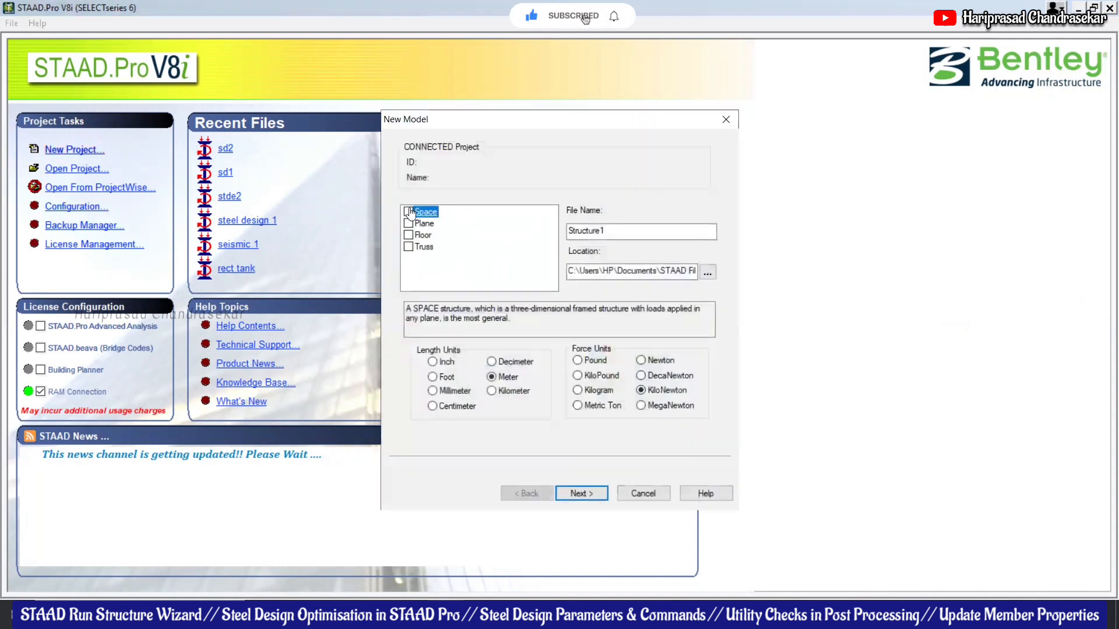
click(408, 212)
key(Tab)
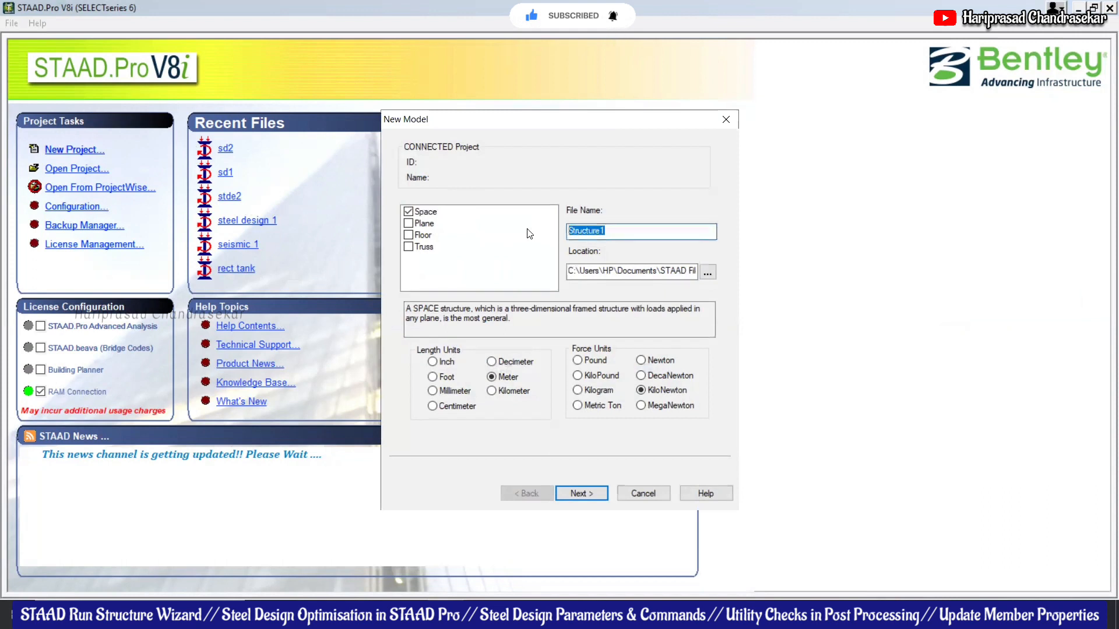
text(sd3)
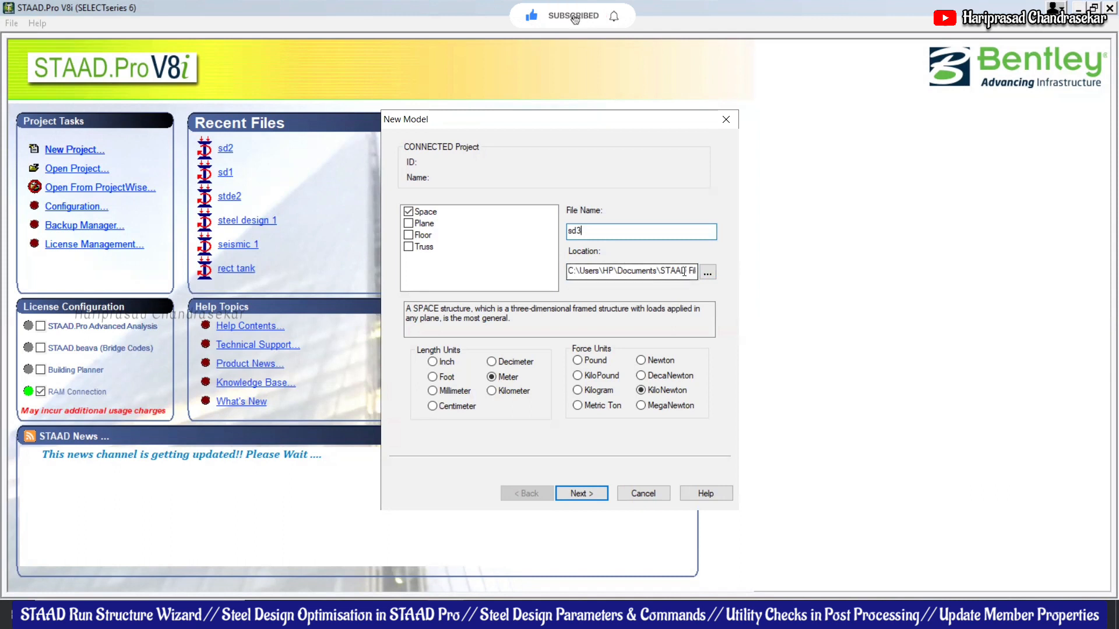
click(596, 493)
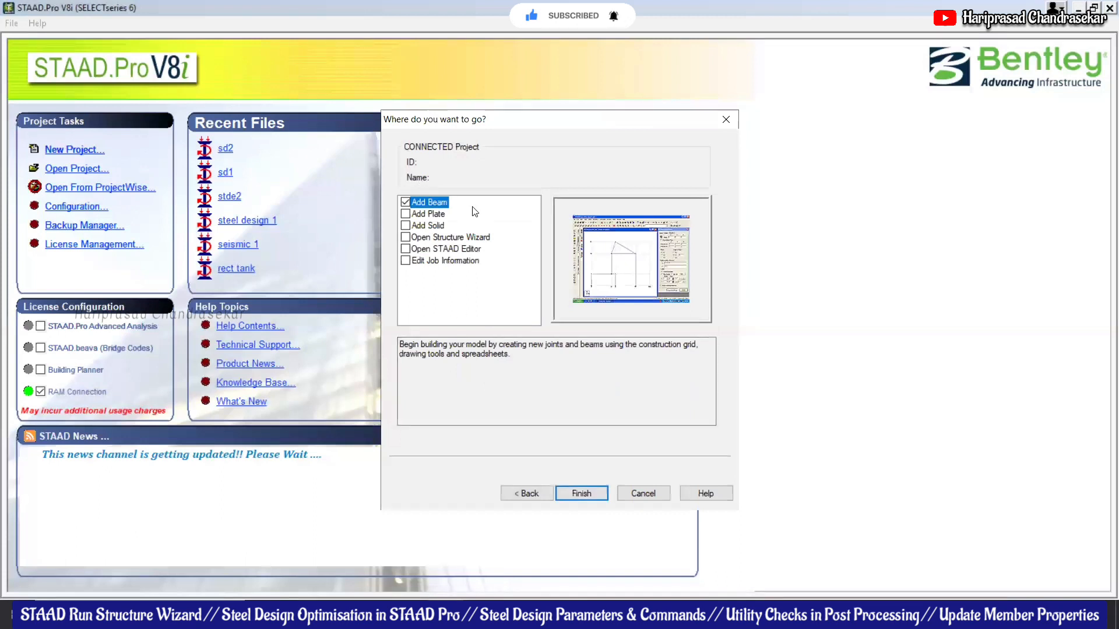
click(405, 238)
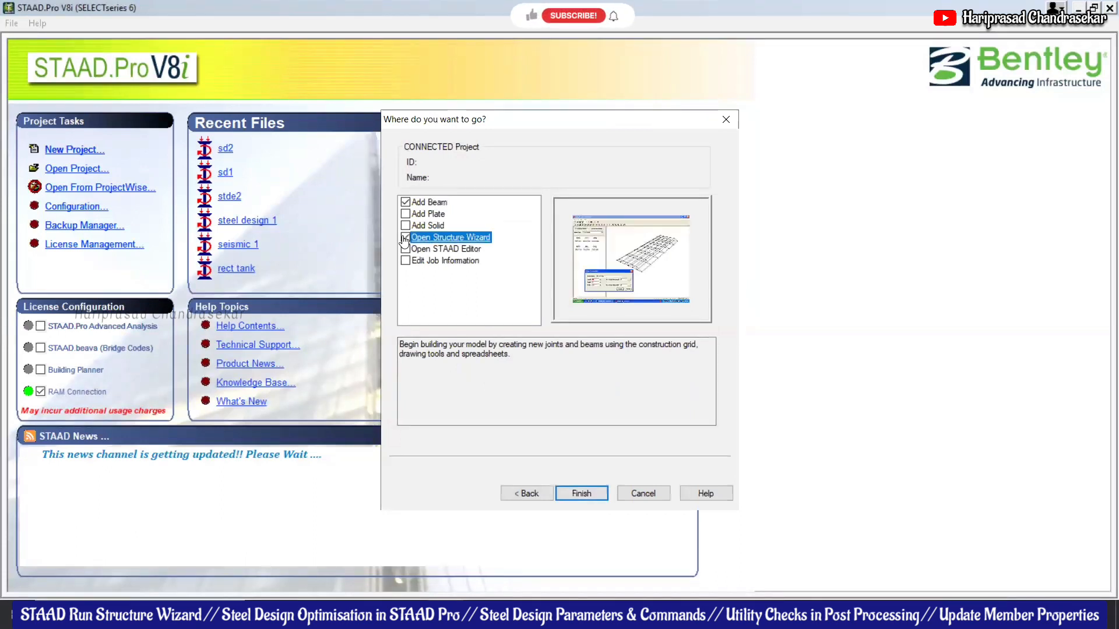
click(595, 492)
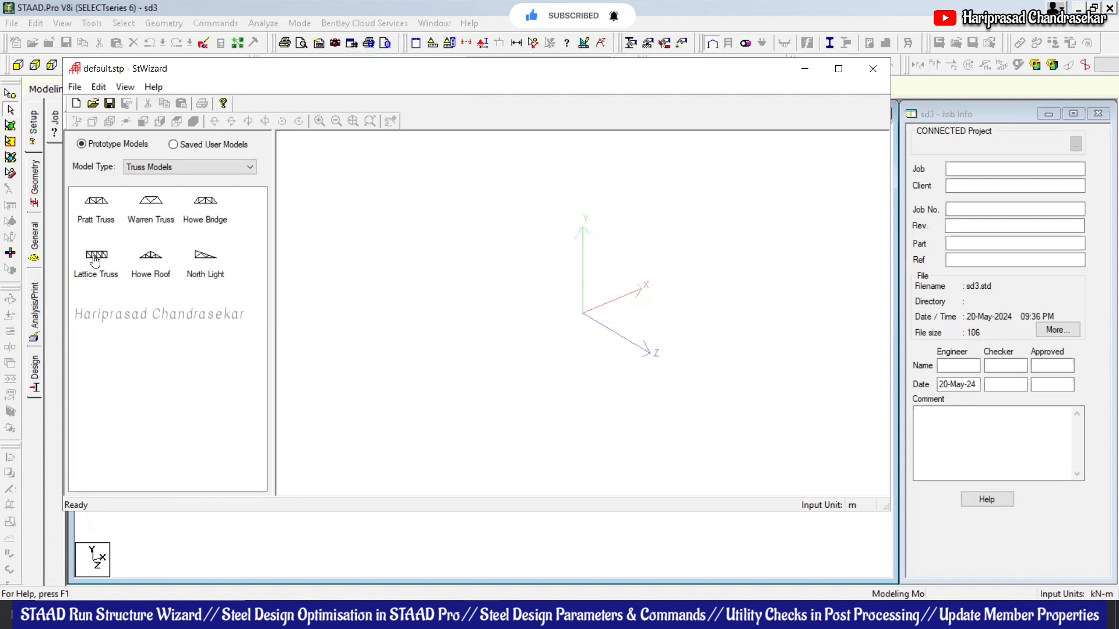
- Generate a Pratt Truss from the prototype truss models with the default parameters
mouse_move(90, 203)
mouse_down()
mouse_move(457, 280)
mouse_move(632, 359)
mouse_up()
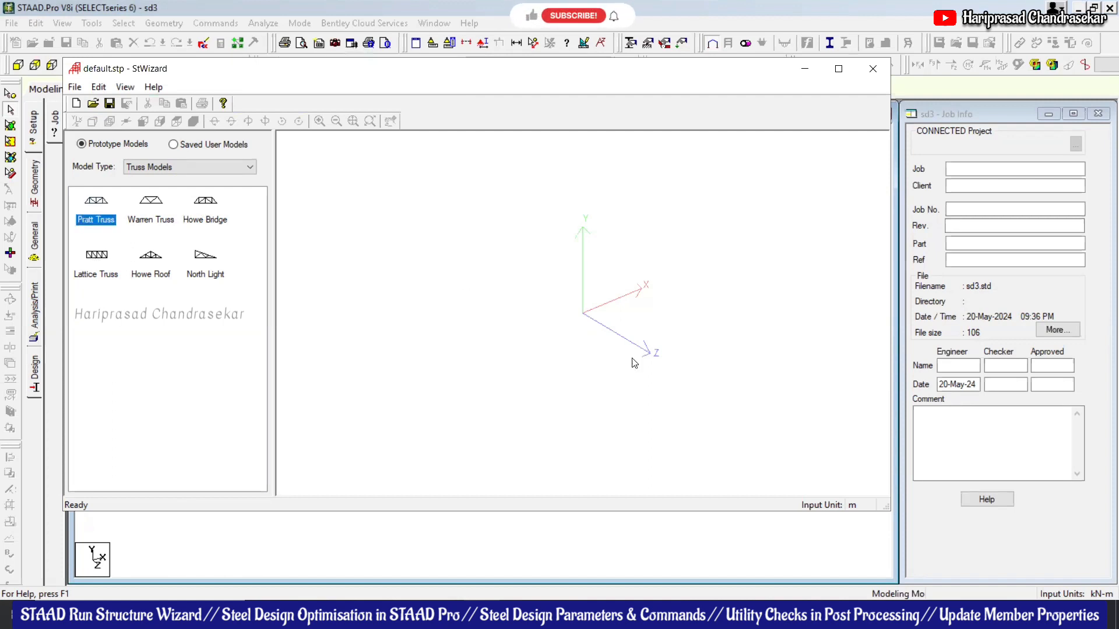
key(Return)
mouse_move(488, 265)
mouse_down()
mouse_move(511, 394)
mouse_move(435, 221)
mouse_move(510, 363)
mouse_move(316, 271)
mouse_up()
- Replace the model with a Howe Bridge prototype using its default parameters and inspect its shape
mouse_move(207, 207)
mouse_down()
mouse_move(644, 457)
mouse_move(658, 428)
mouse_up()
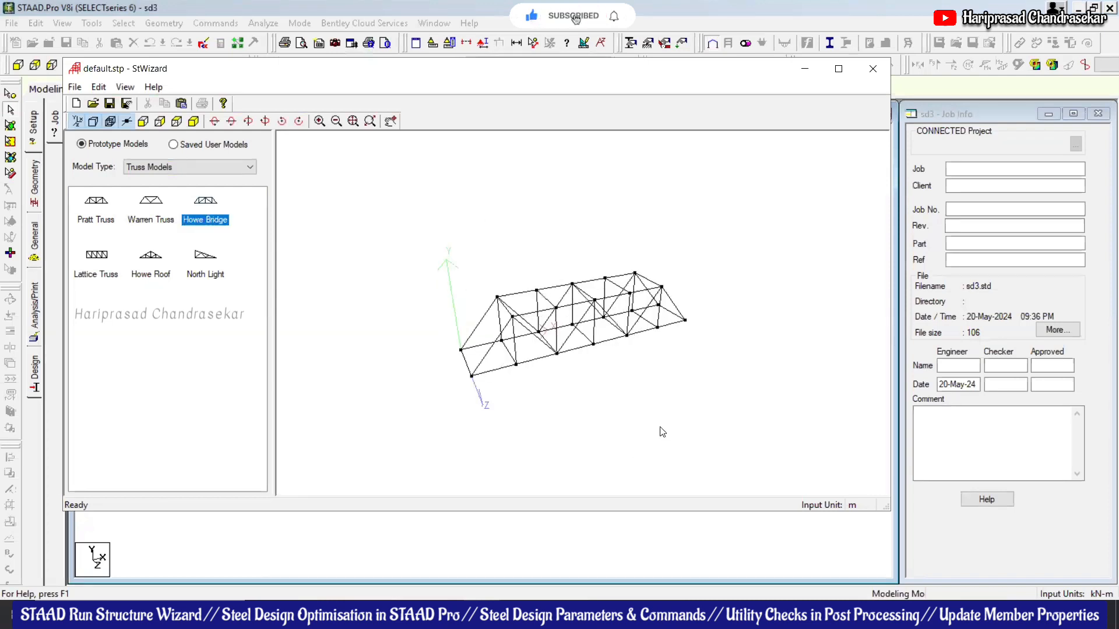
click(641, 356)
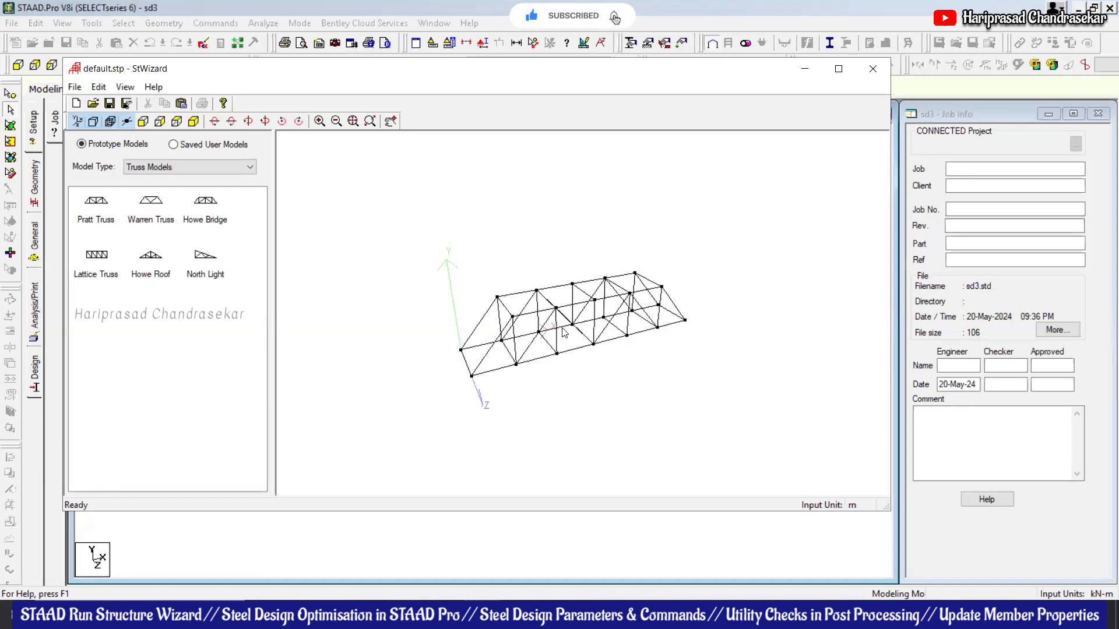
drag(562, 329, 551, 285)
drag(514, 364, 502, 372)
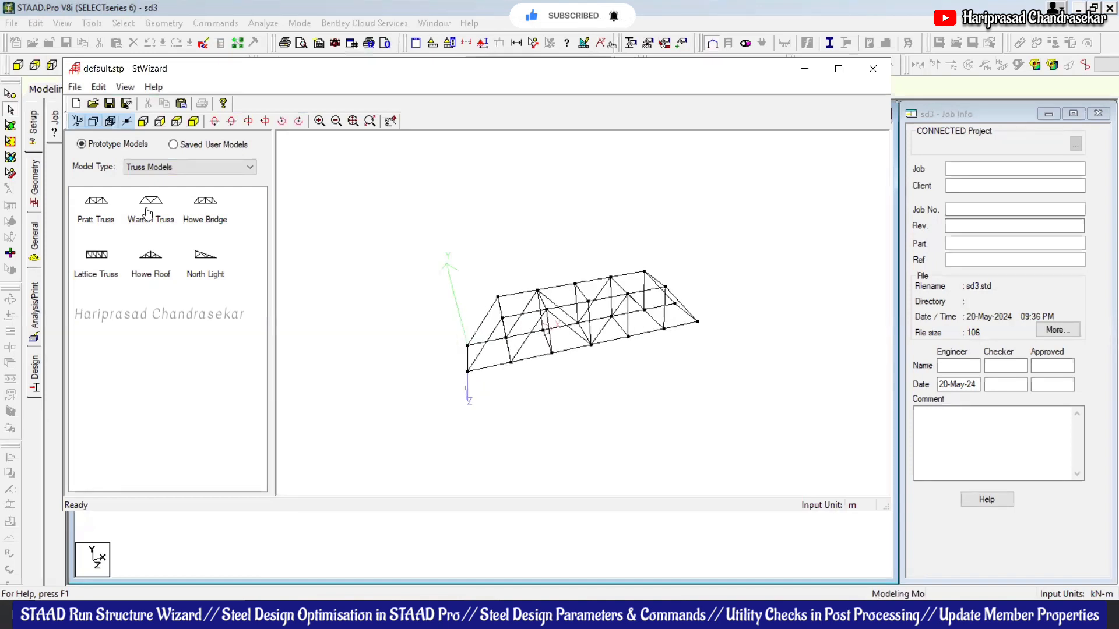
- Return to the Pratt Truss prototype with default parameters and inspect it from several angles
drag(96, 204, 436, 236)
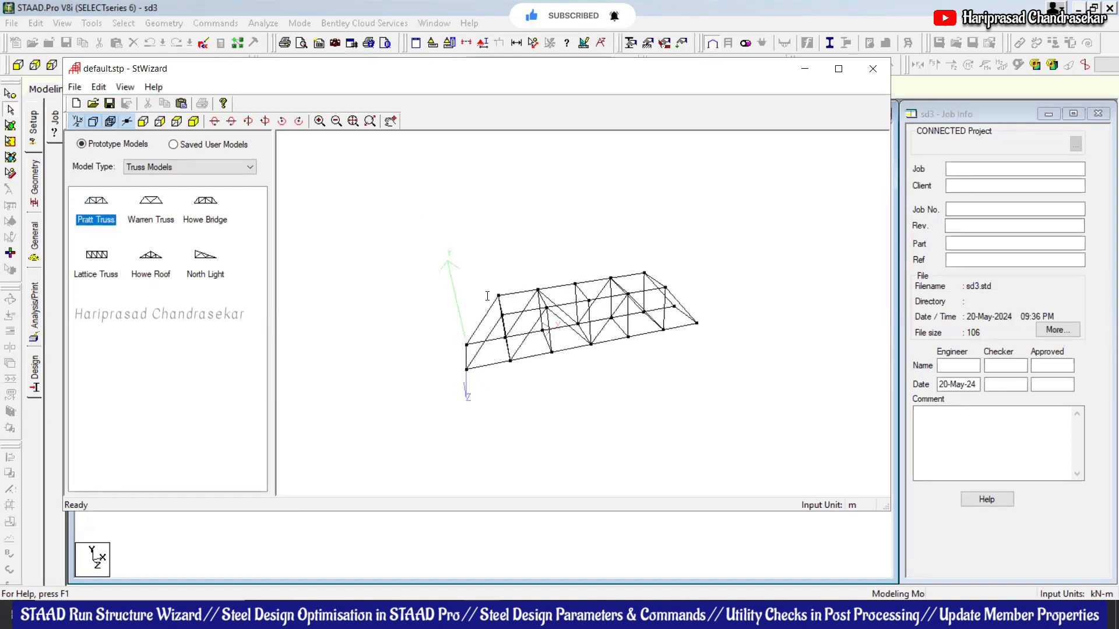
click(624, 355)
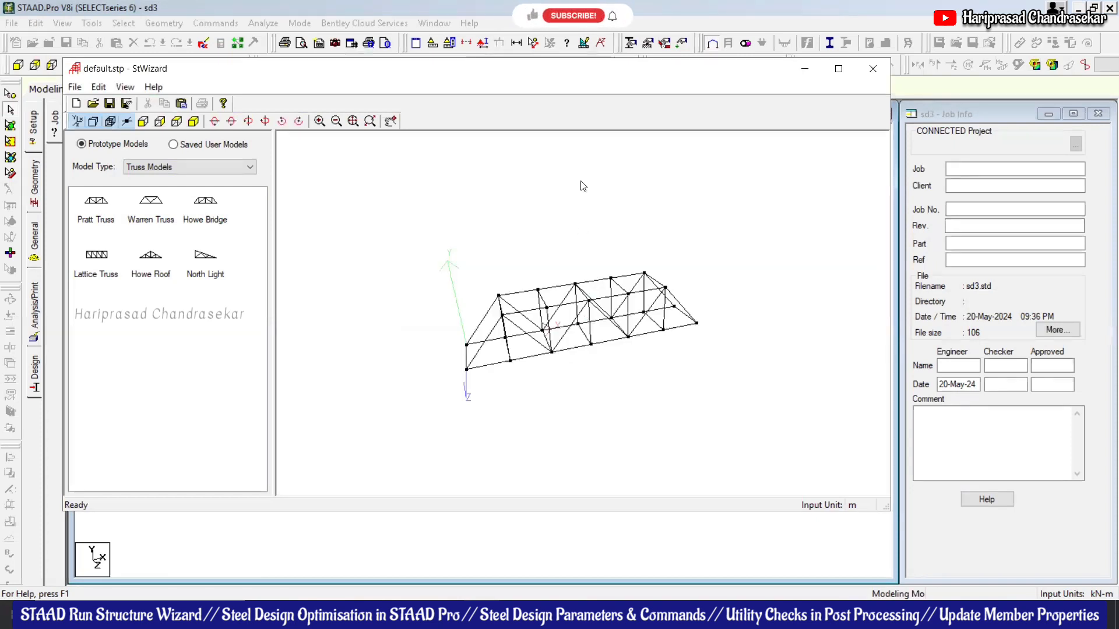
drag(582, 186, 577, 170)
drag(619, 366, 694, 292)
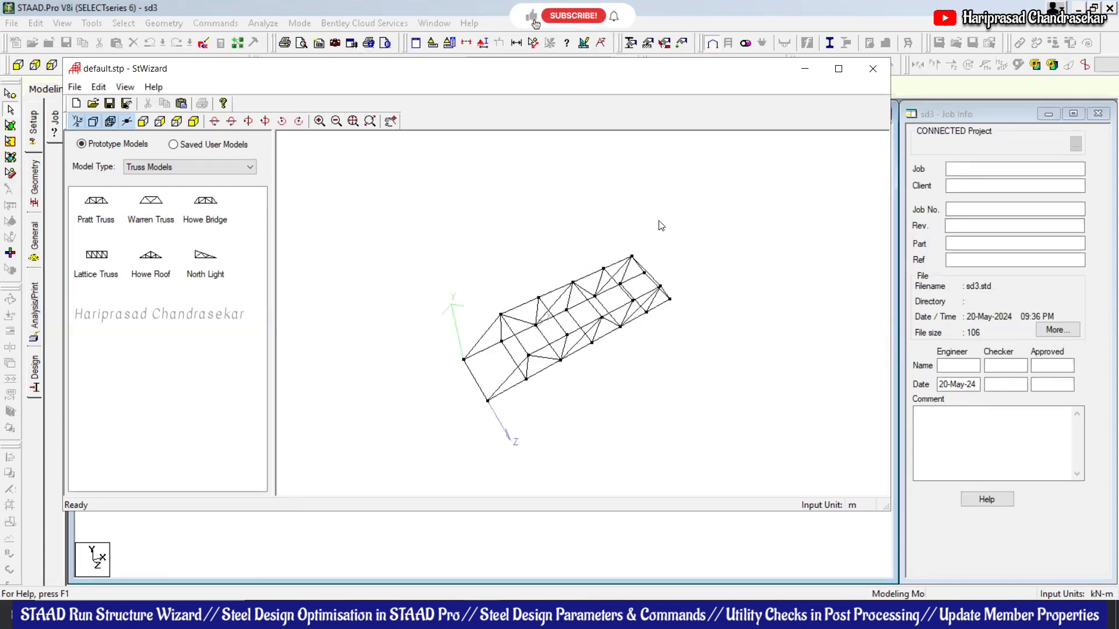
drag(660, 225, 640, 339)
- Regenerate the Pratt Truss with 4 bays along its length, and try a shorter overall length
drag(93, 209, 476, 301)
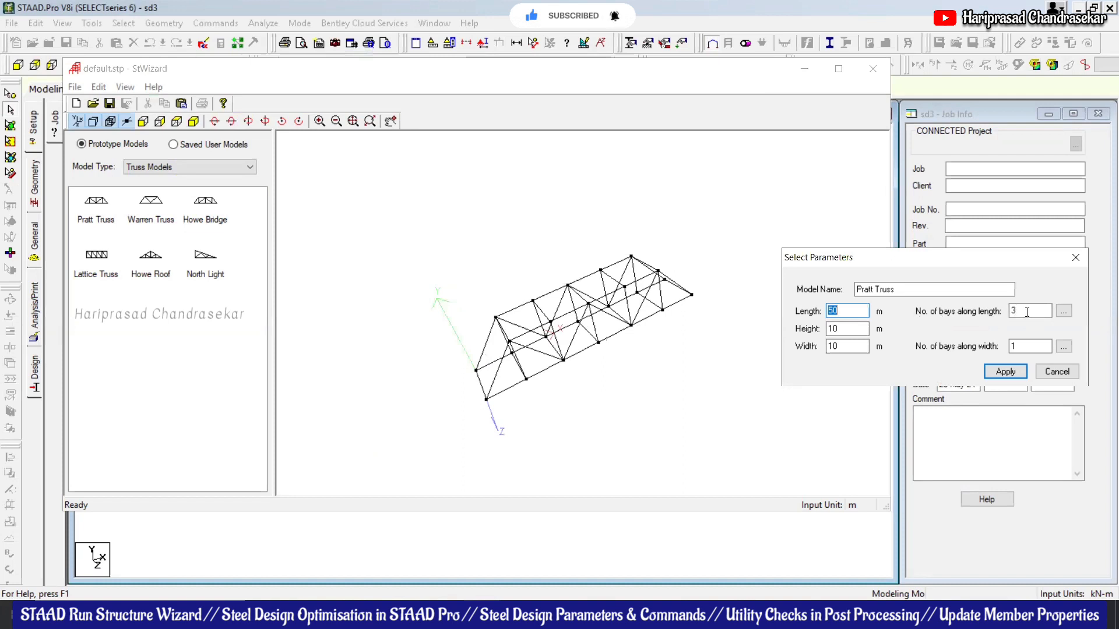
key(Tab)
click(1005, 372)
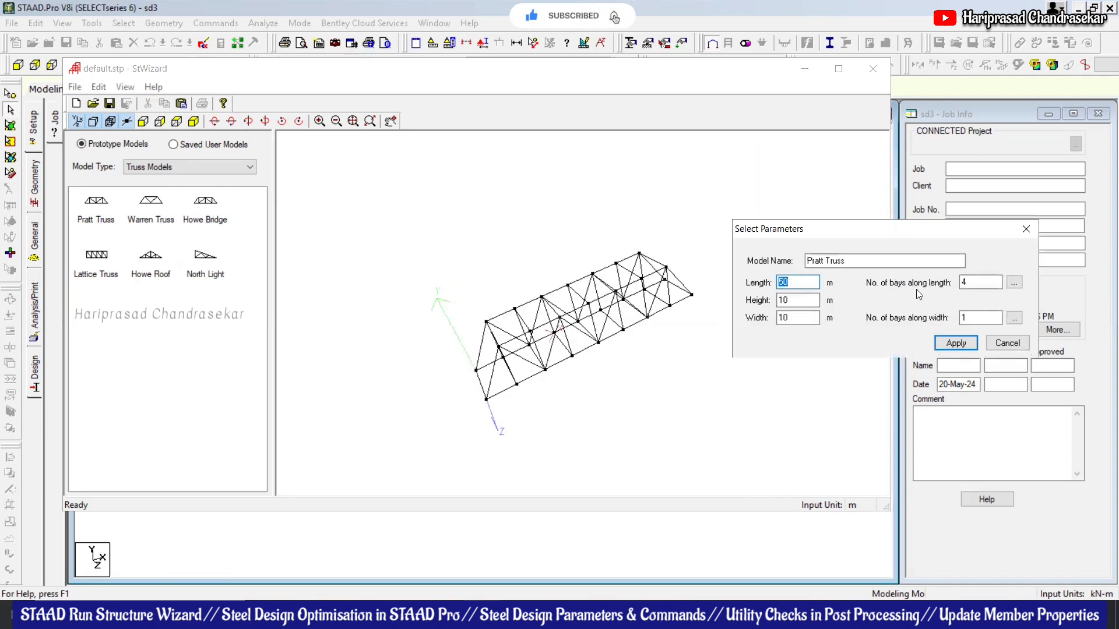
click(954, 343)
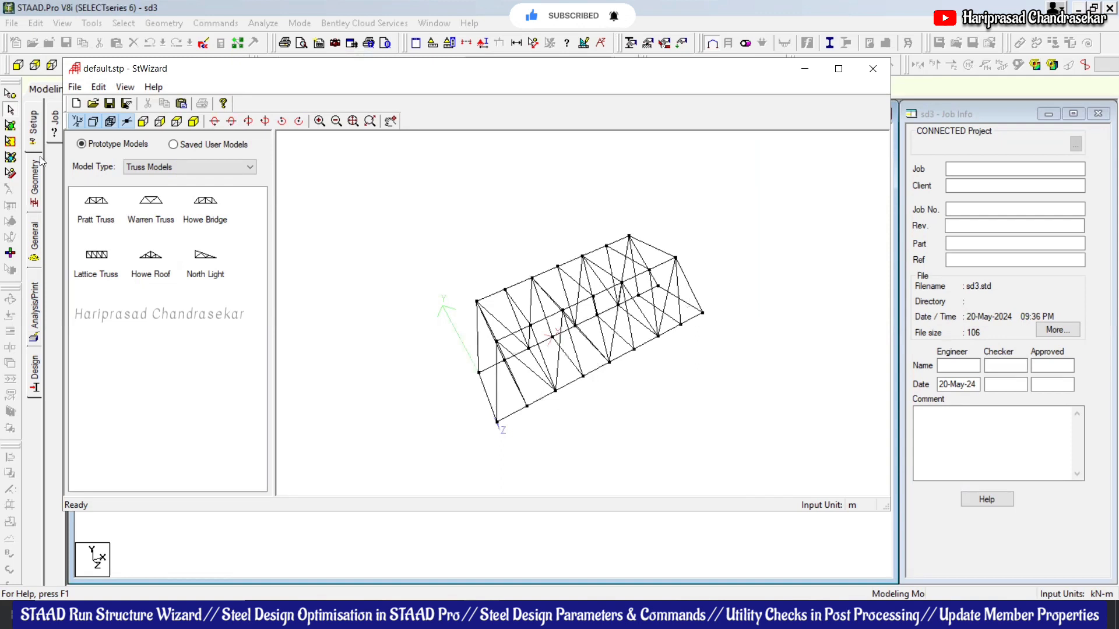
- Set the Pratt Truss length to 50 m and regenerate the prototype
double_click(496, 309)
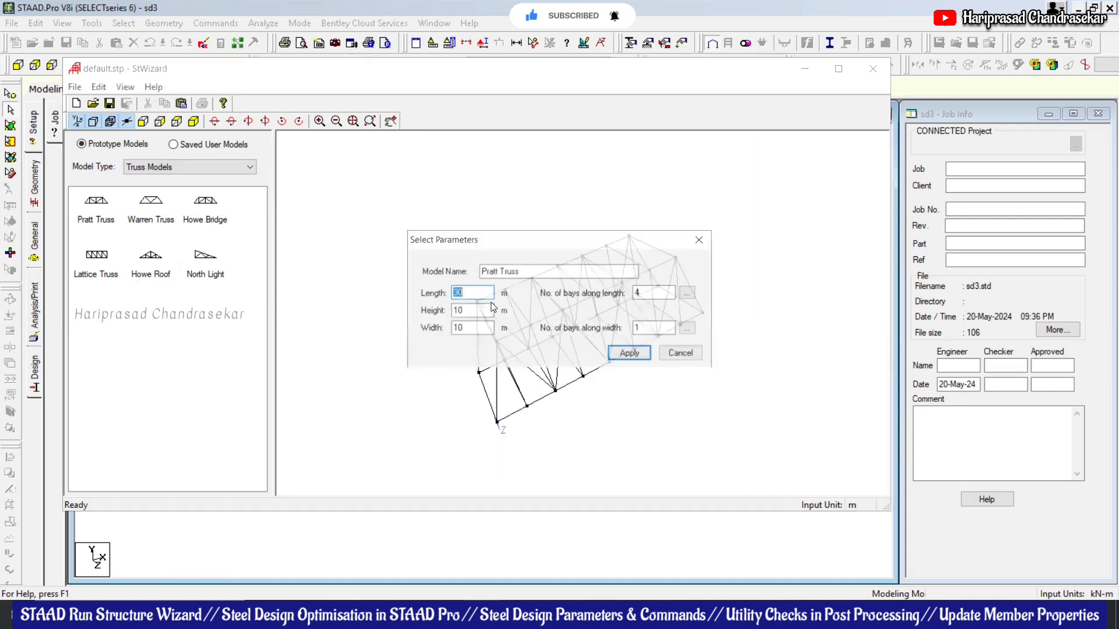
text(50)
click(652, 296)
click(630, 354)
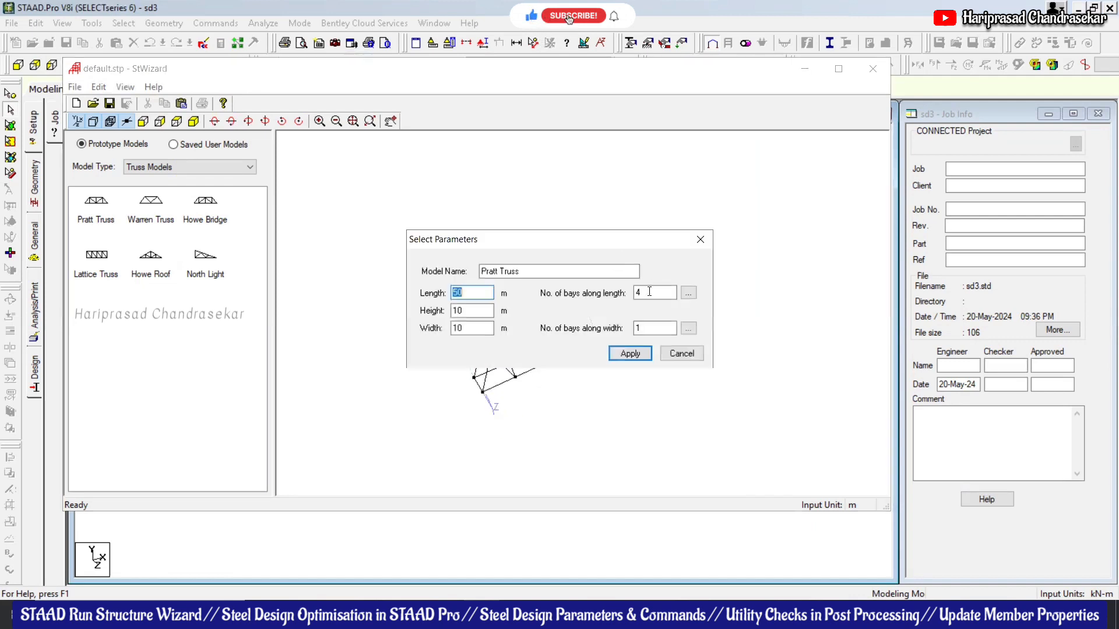
- Set the Pratt Truss height to 8 m and regenerate the prototype
double_click(649, 291)
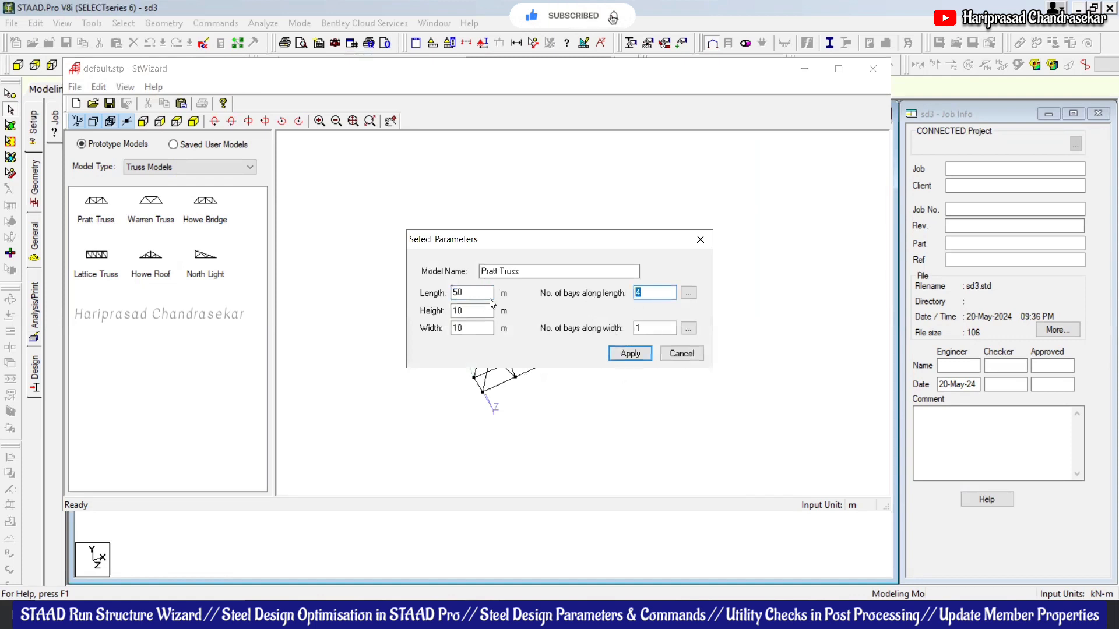
click(624, 352)
drag(630, 362, 629, 374)
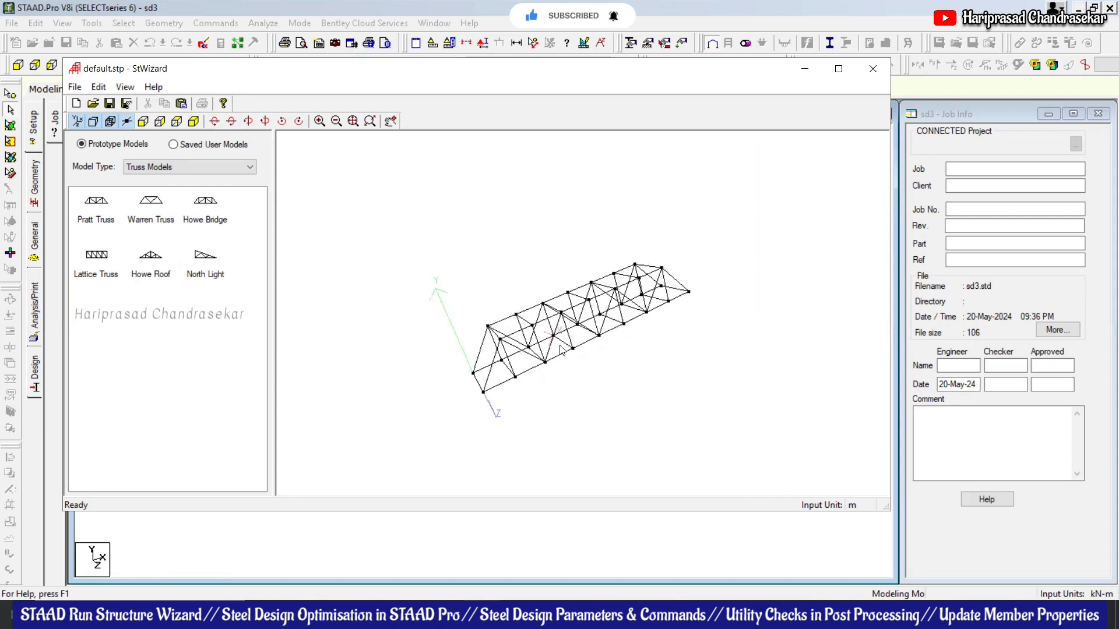
- Regenerate the Pratt Truss with 3 bays along its length and check the resulting geometry
double_click(94, 209)
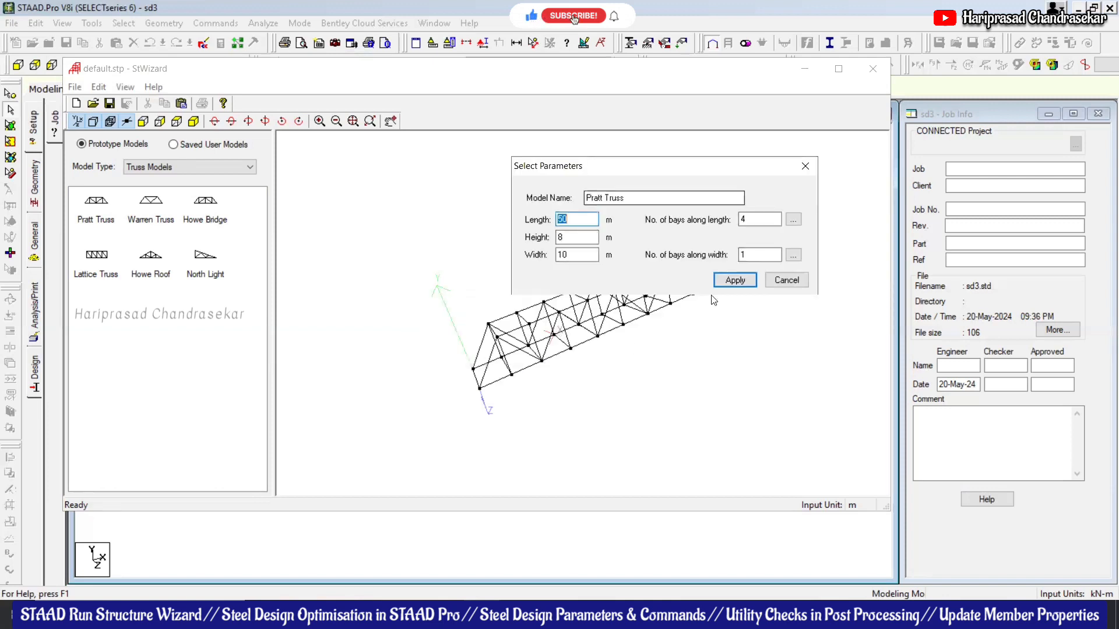
key(Tab)
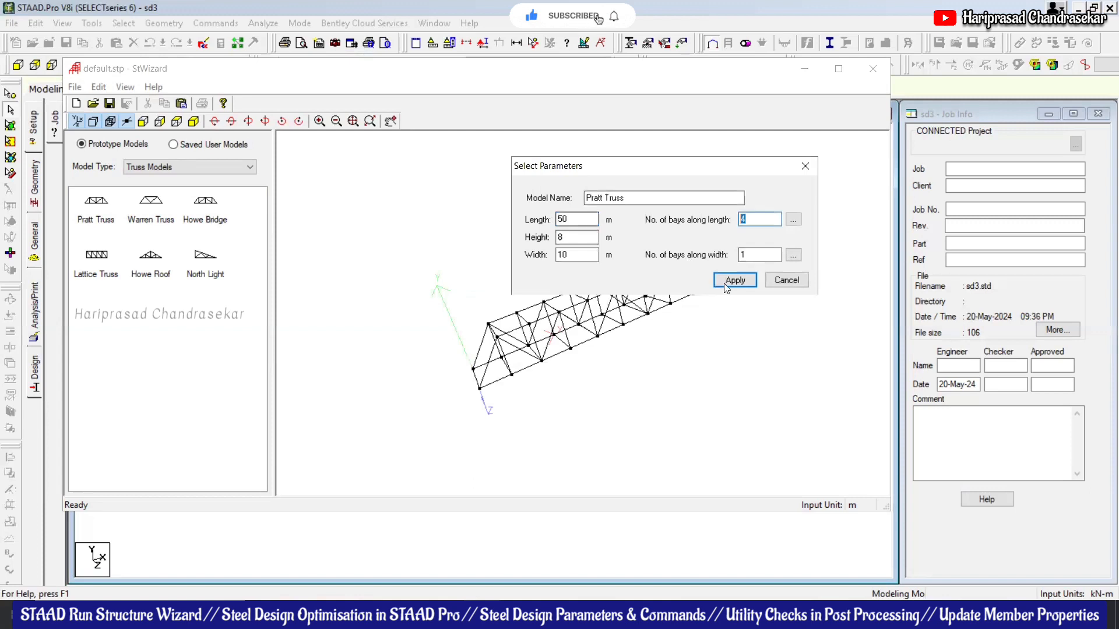
click(727, 286)
drag(595, 237, 589, 338)
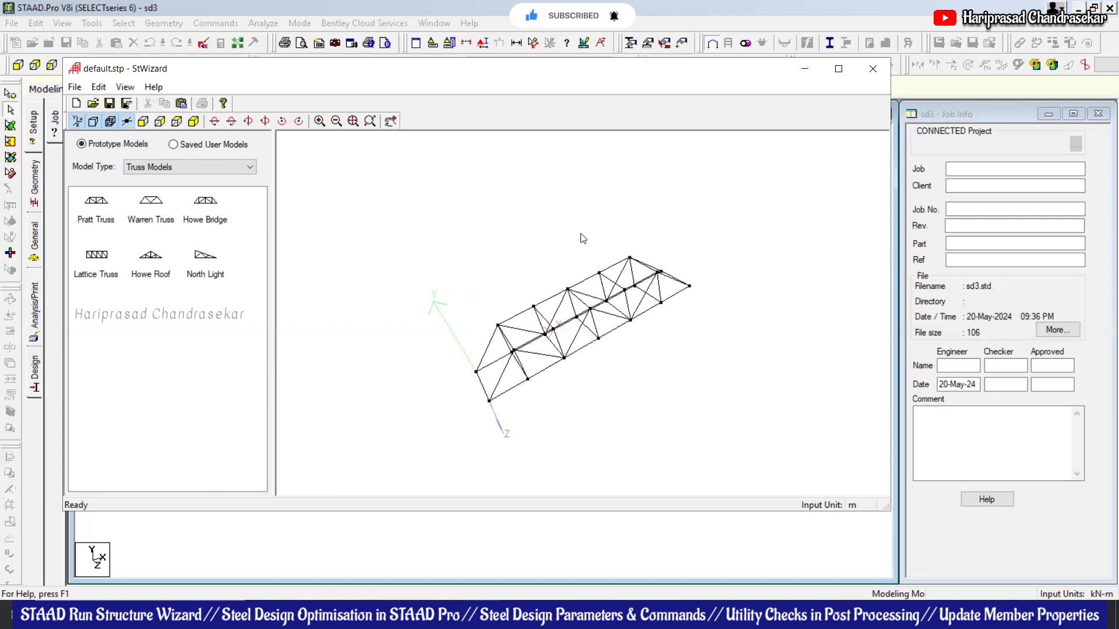
drag(581, 234, 604, 339)
drag(668, 172, 754, 157)
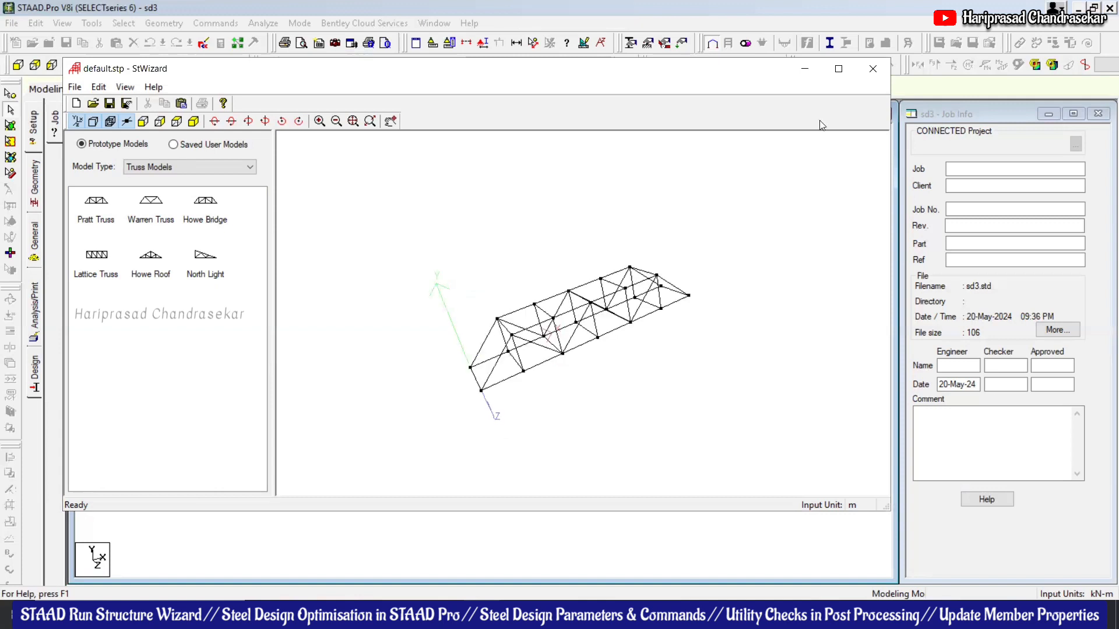
- Close the Structure Wizard and merge the Pratt truss into the model at X, Y and Z offsets of 0 m
click(872, 70)
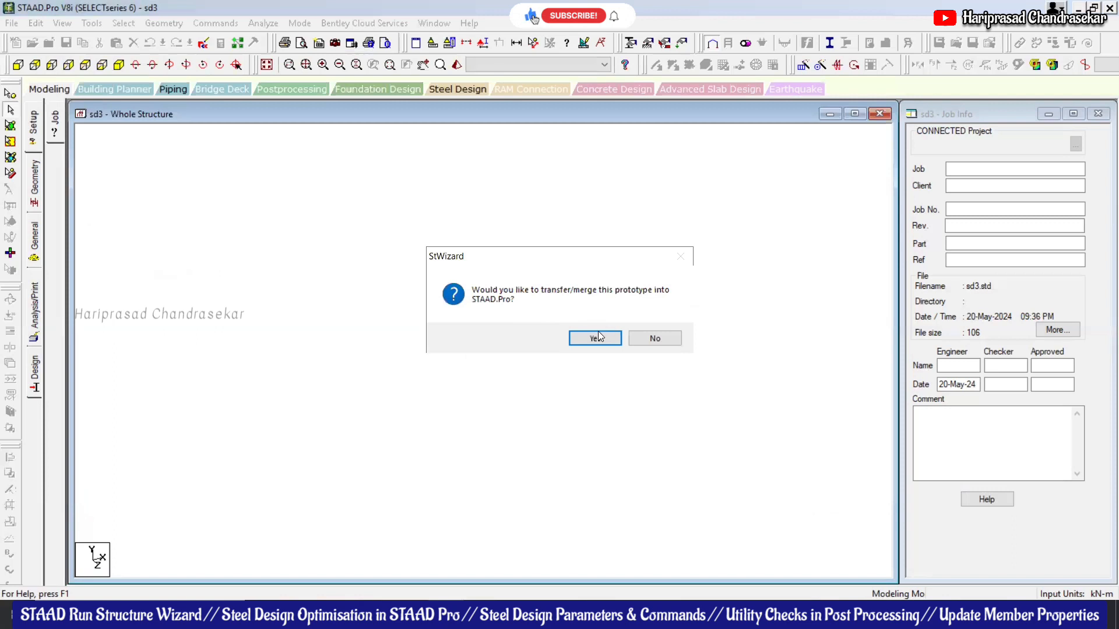
click(595, 339)
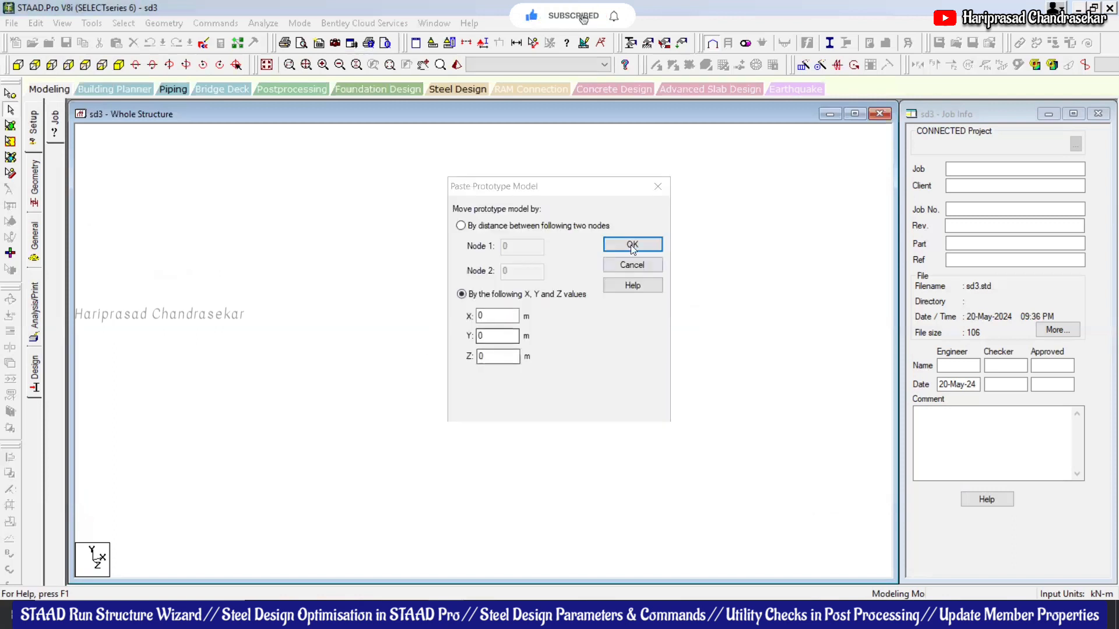
click(632, 245)
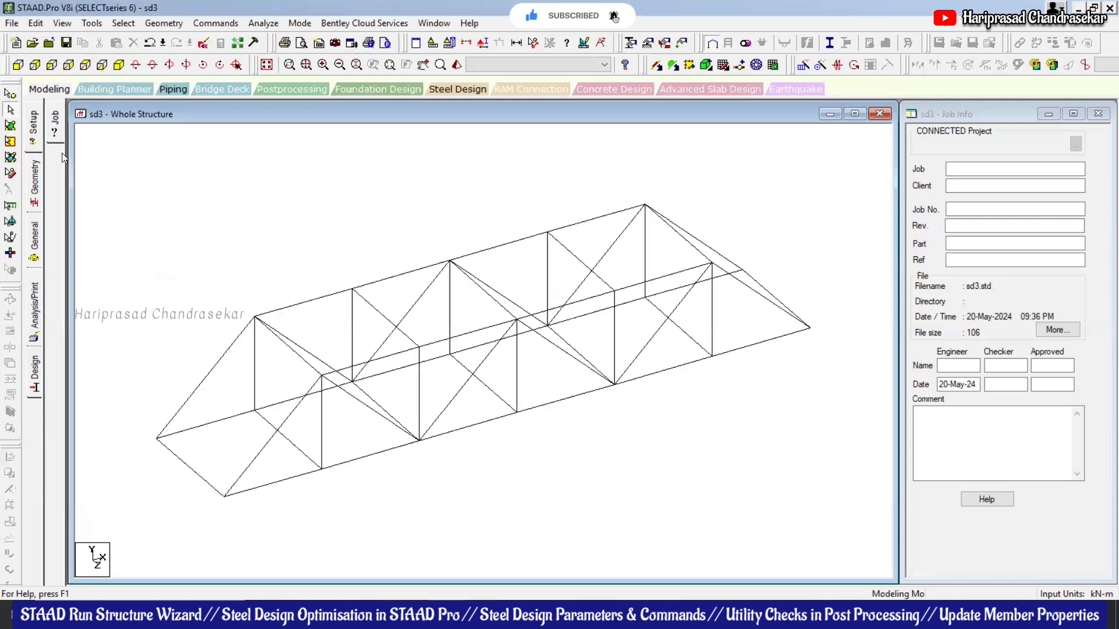
- Show the truss from the front and create a fixed support definition
click(18, 65)
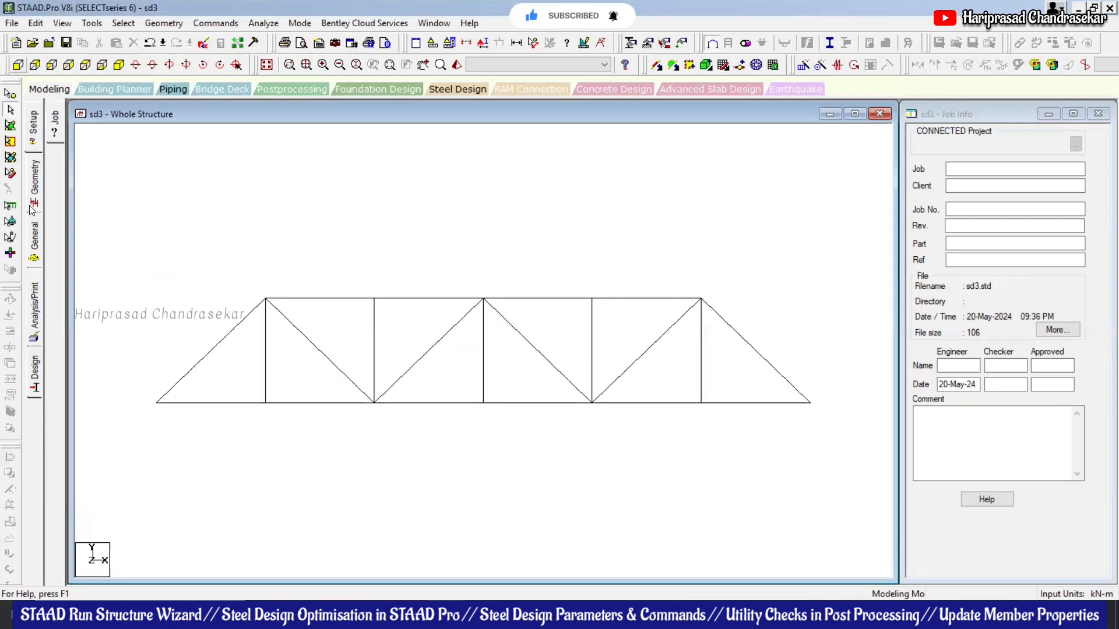
click(34, 244)
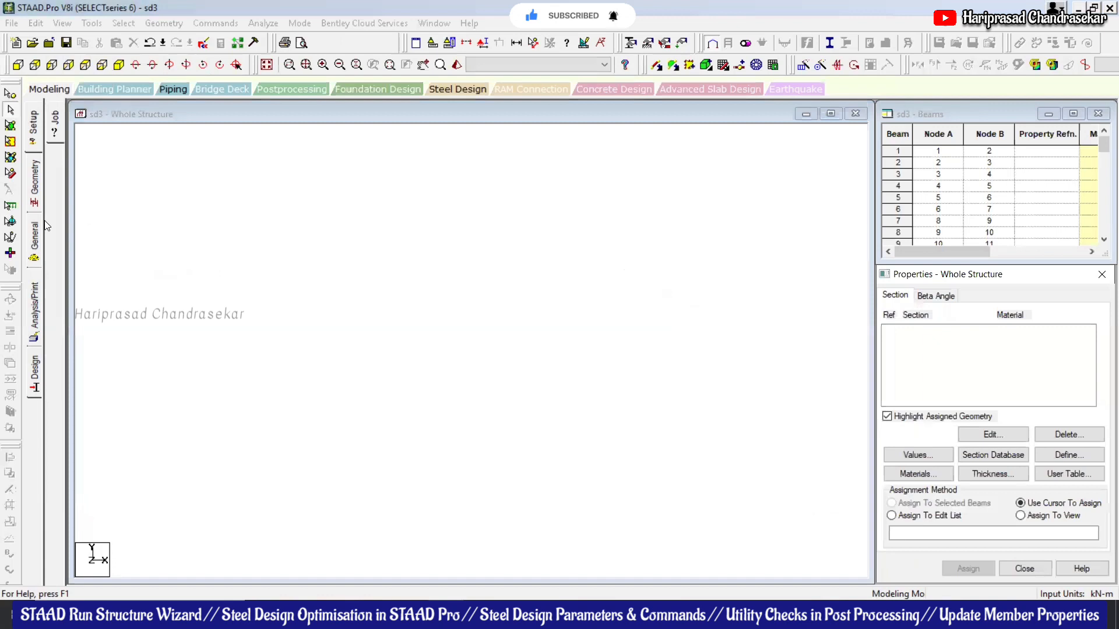
click(55, 233)
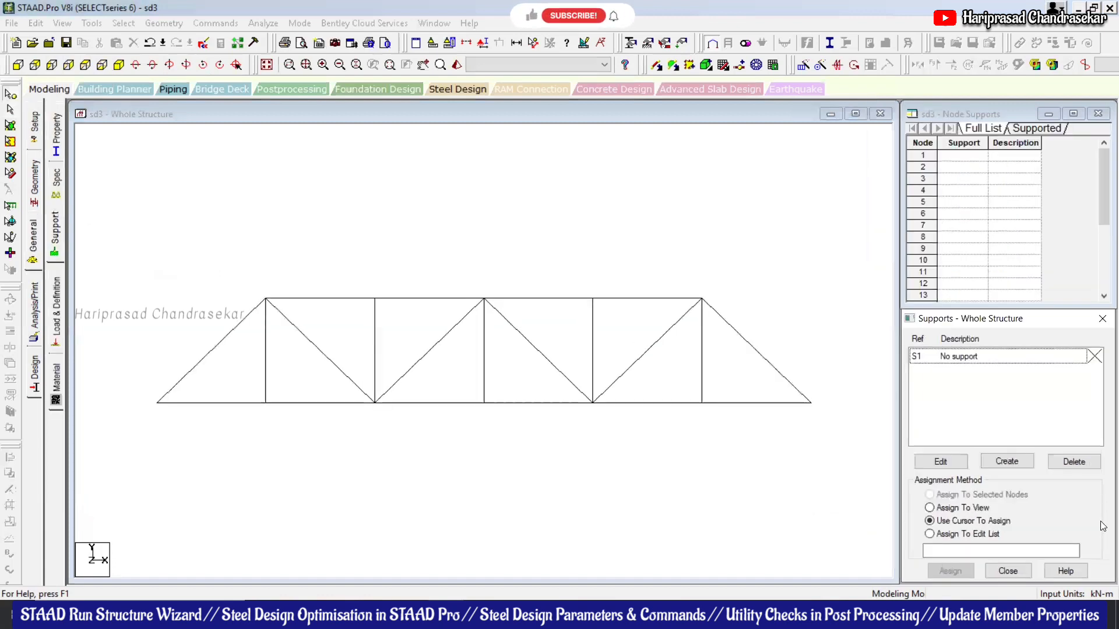
click(1011, 464)
key(Return)
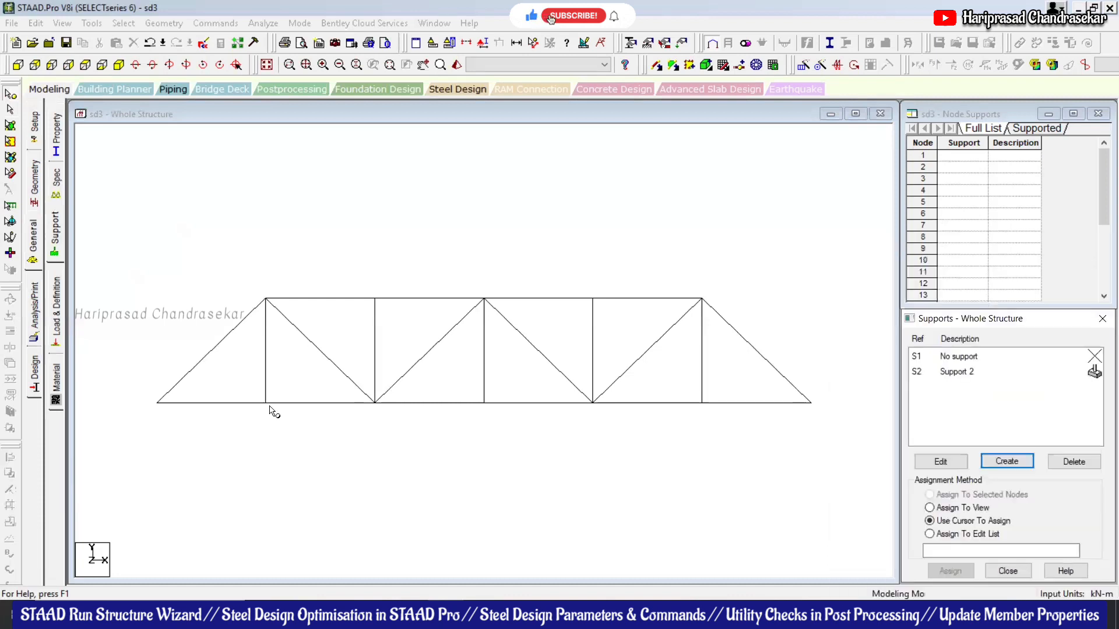
- Assign the fixed support to the four bottom end nodes of the truss
click(942, 374)
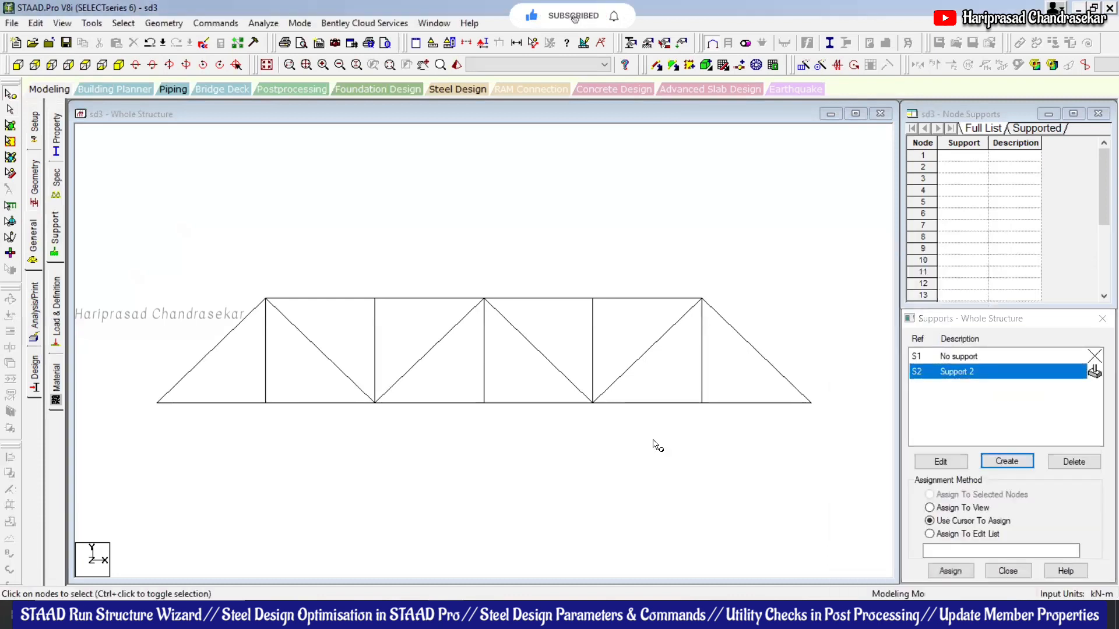
ctrl+drag(782, 378, 850, 458)
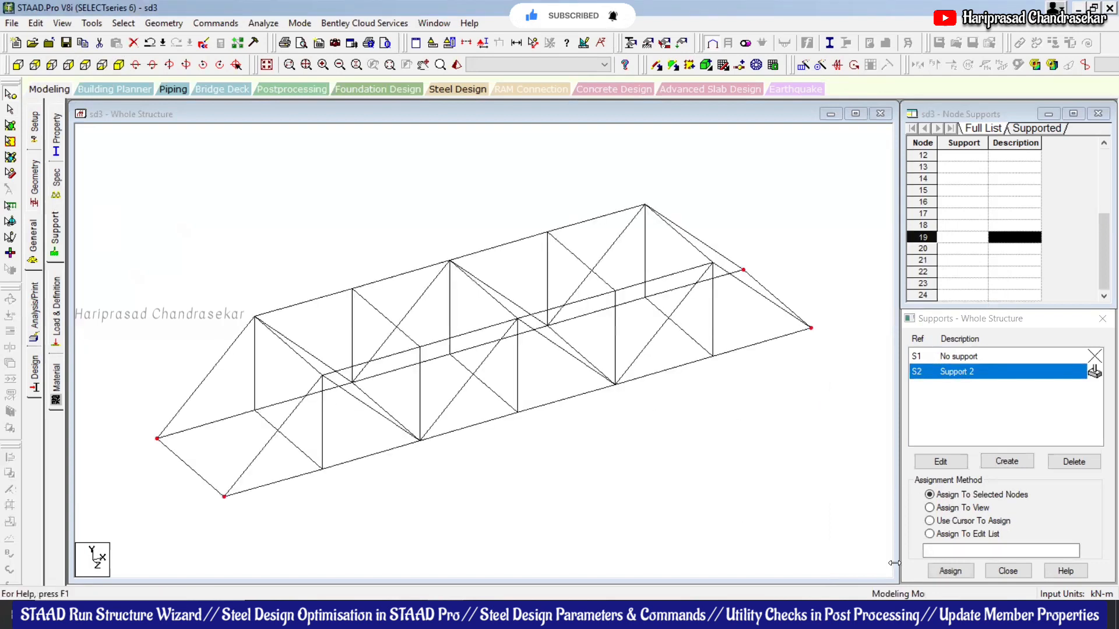
click(1017, 486)
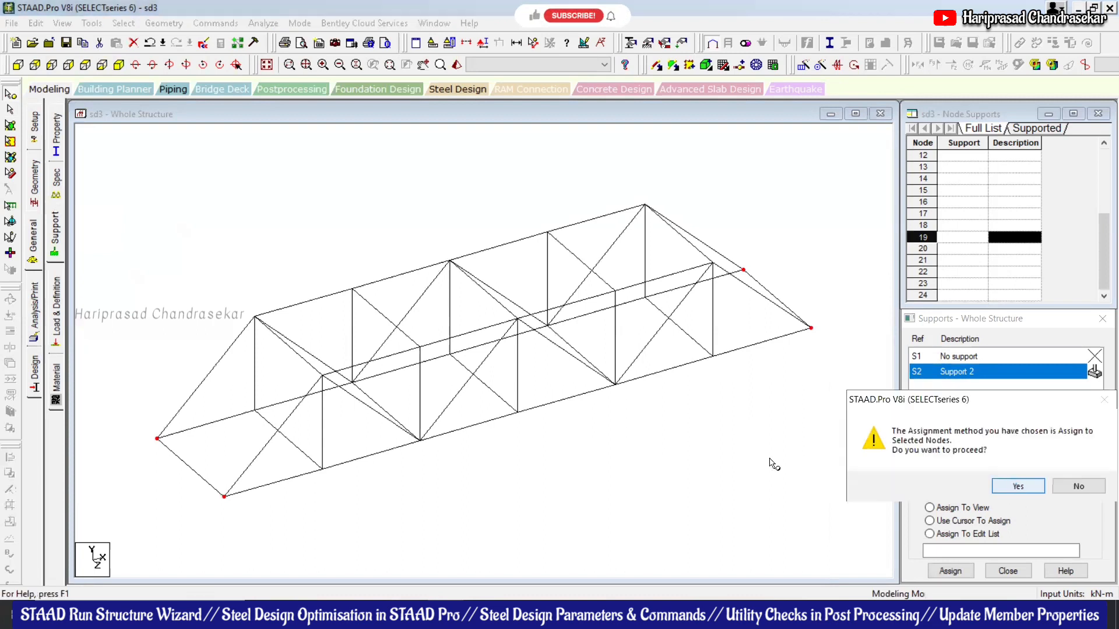
click(615, 477)
click(519, 422)
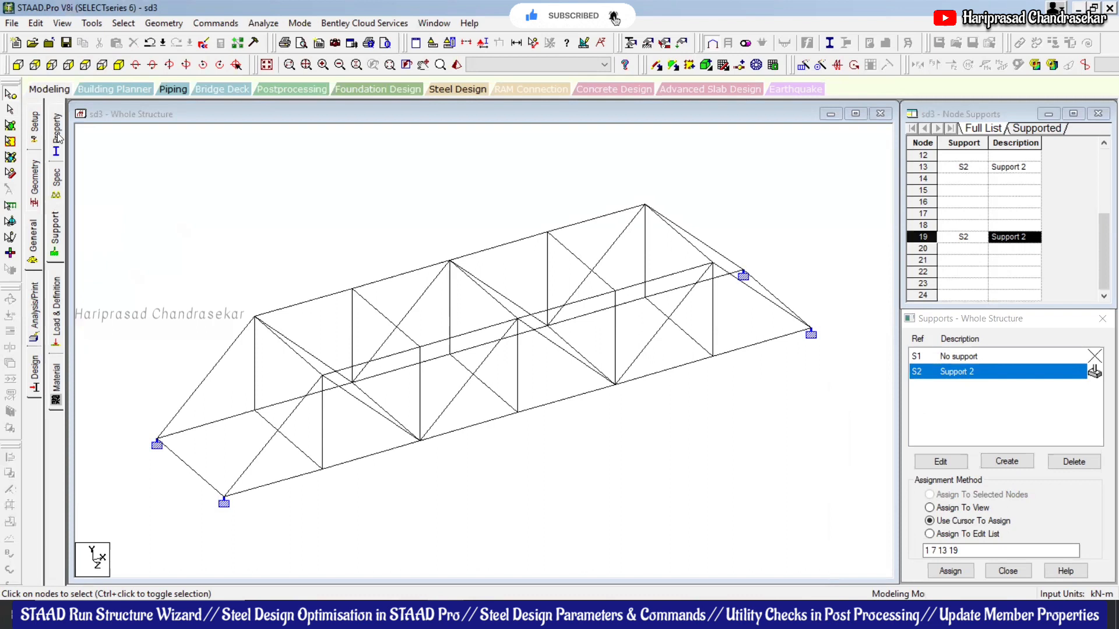
- Add the American W shape section W4X13 with STEEL material from the steel section database to the member properties
click(58, 133)
click(983, 458)
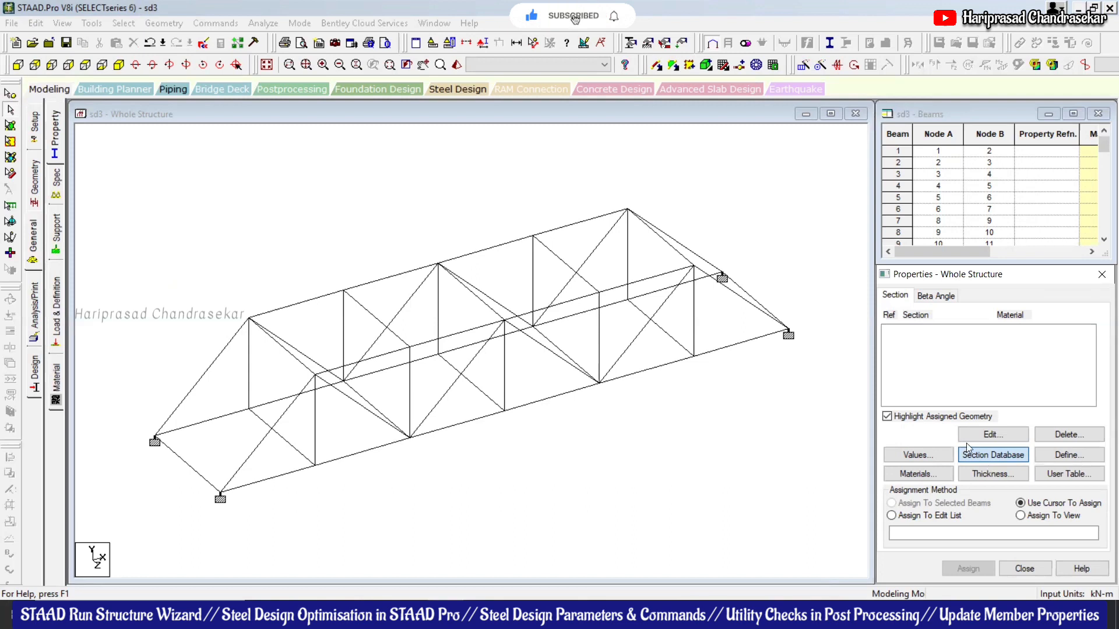
click(985, 454)
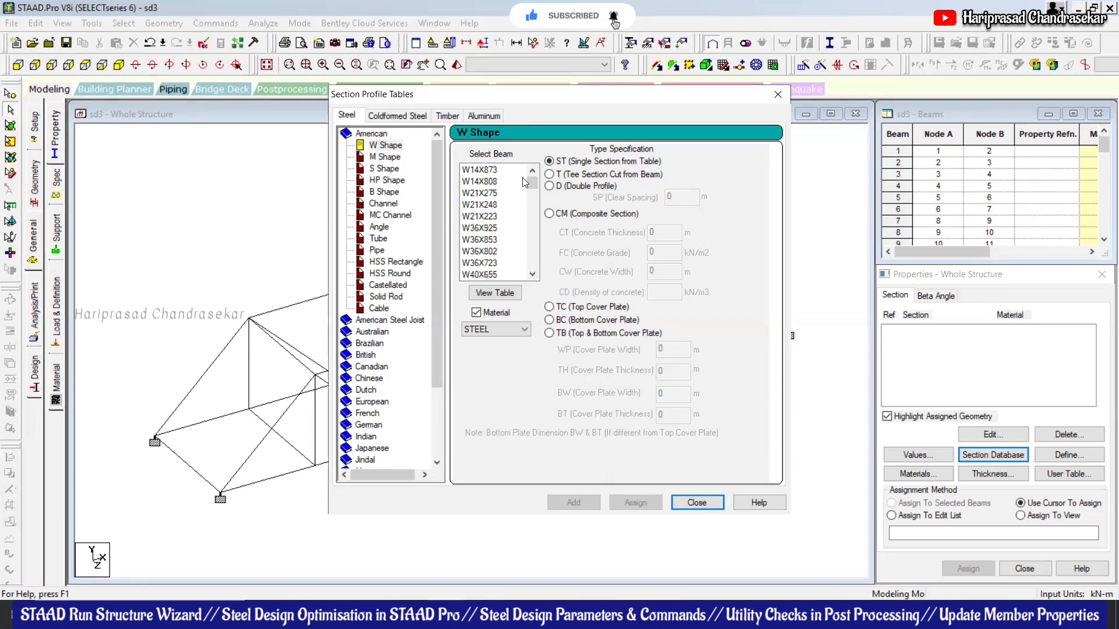
click(491, 171)
drag(531, 185, 470, 269)
click(471, 265)
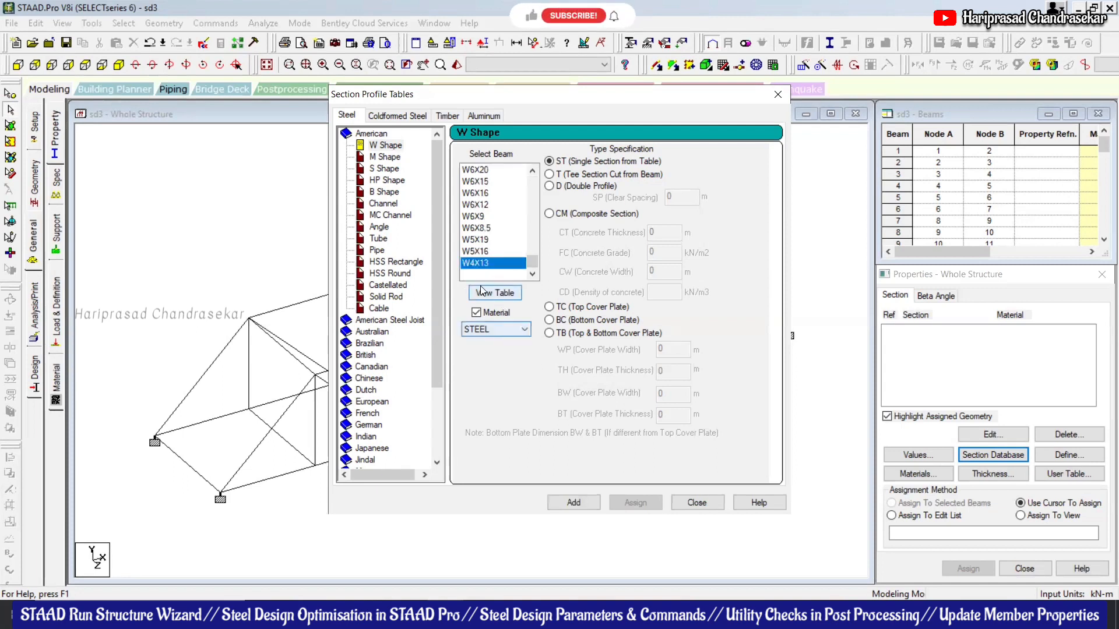
click(582, 503)
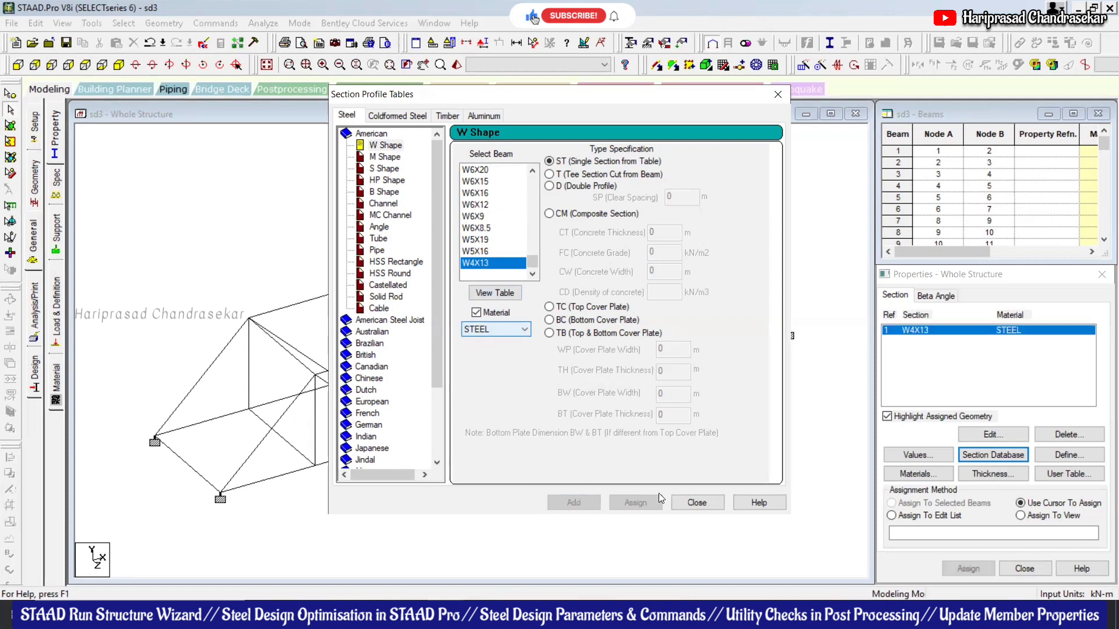
click(696, 502)
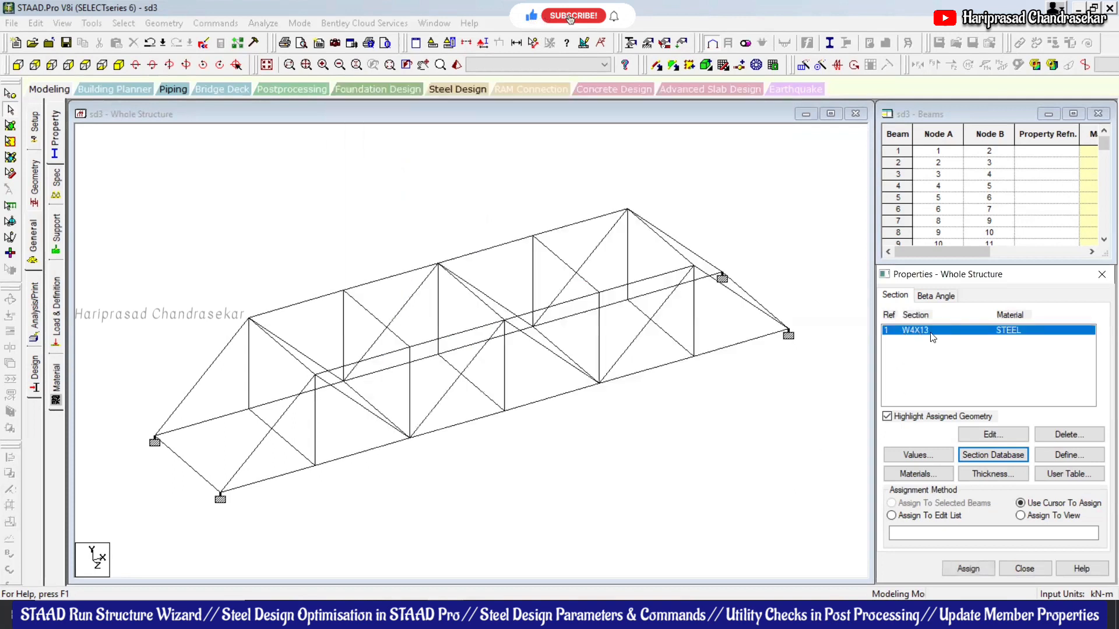
- Assign the W4X13 section to all members in the view
click(1020, 516)
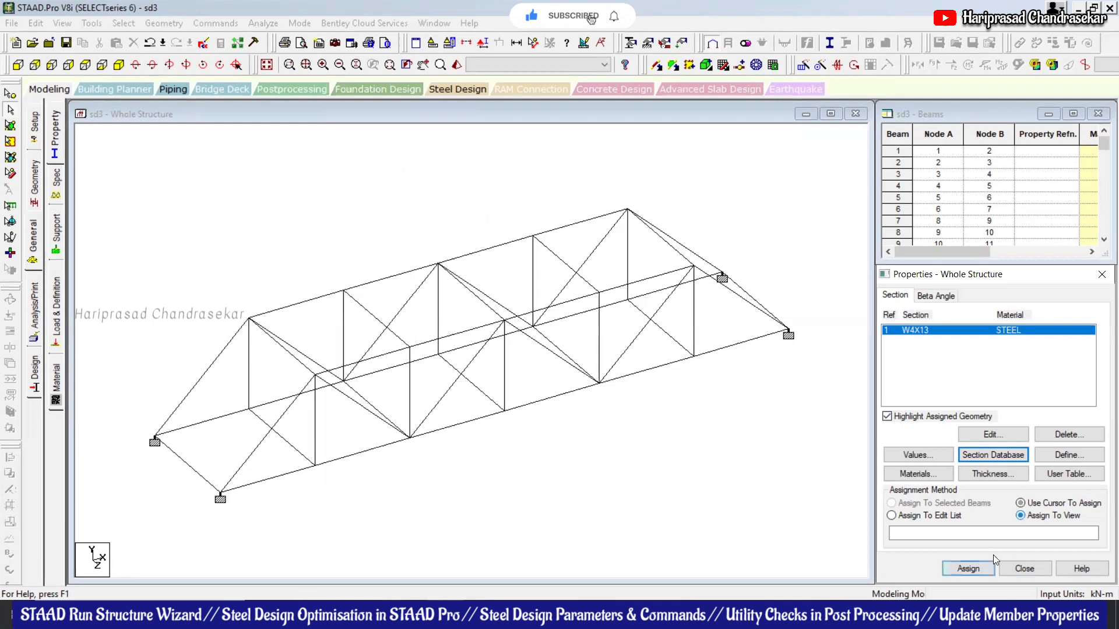
click(968, 569)
click(1020, 462)
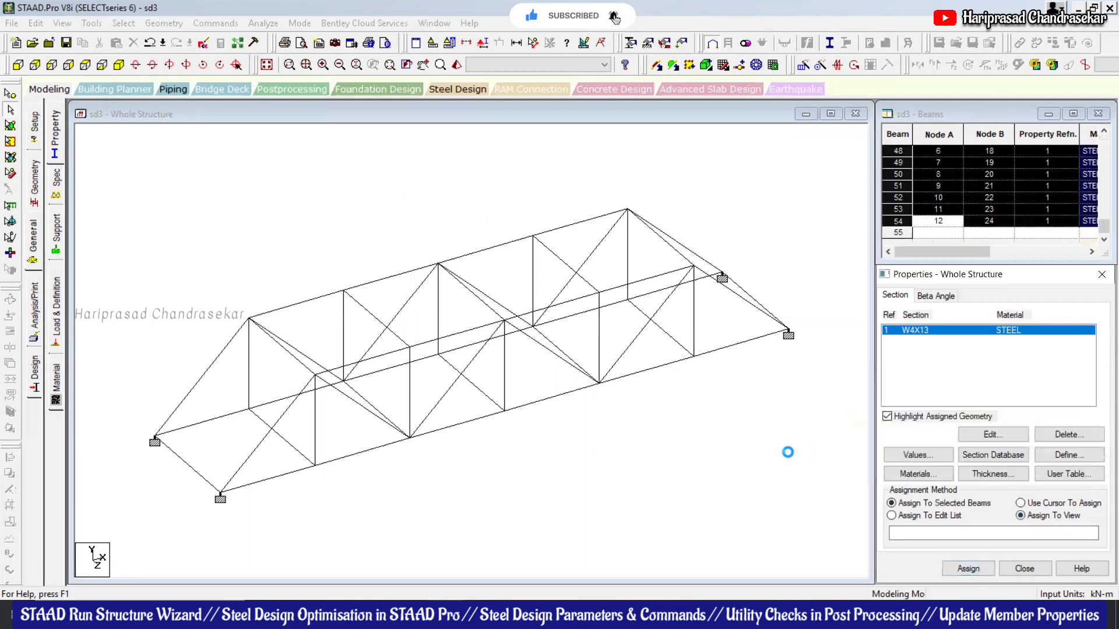
- Inspect the truss members in a 3D rendering from different angles, and close the rendered view
right_click(781, 245)
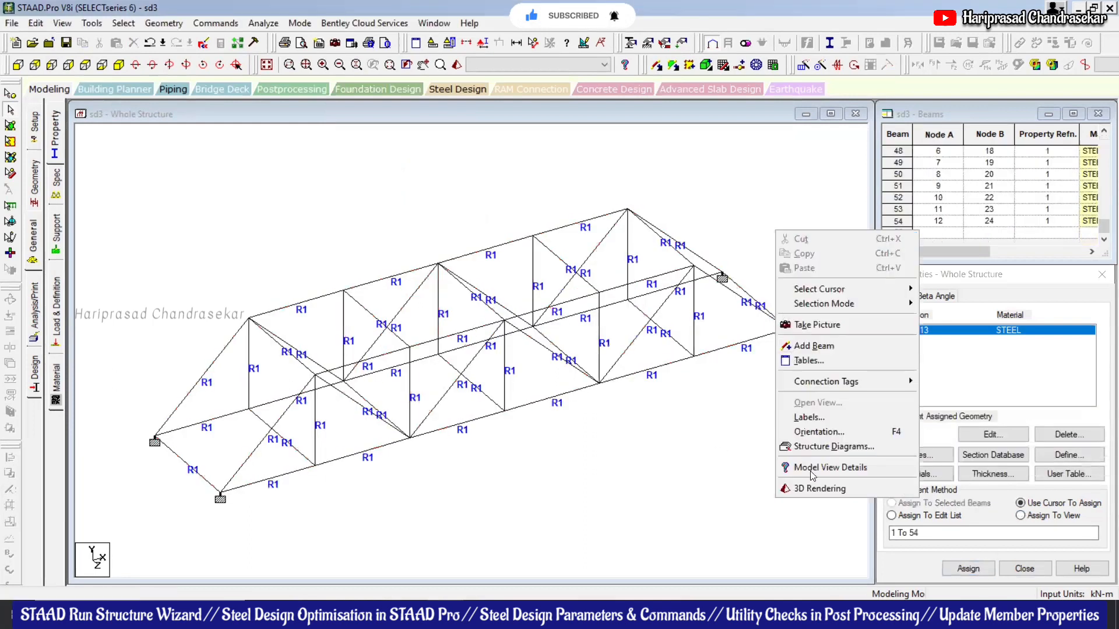
click(818, 493)
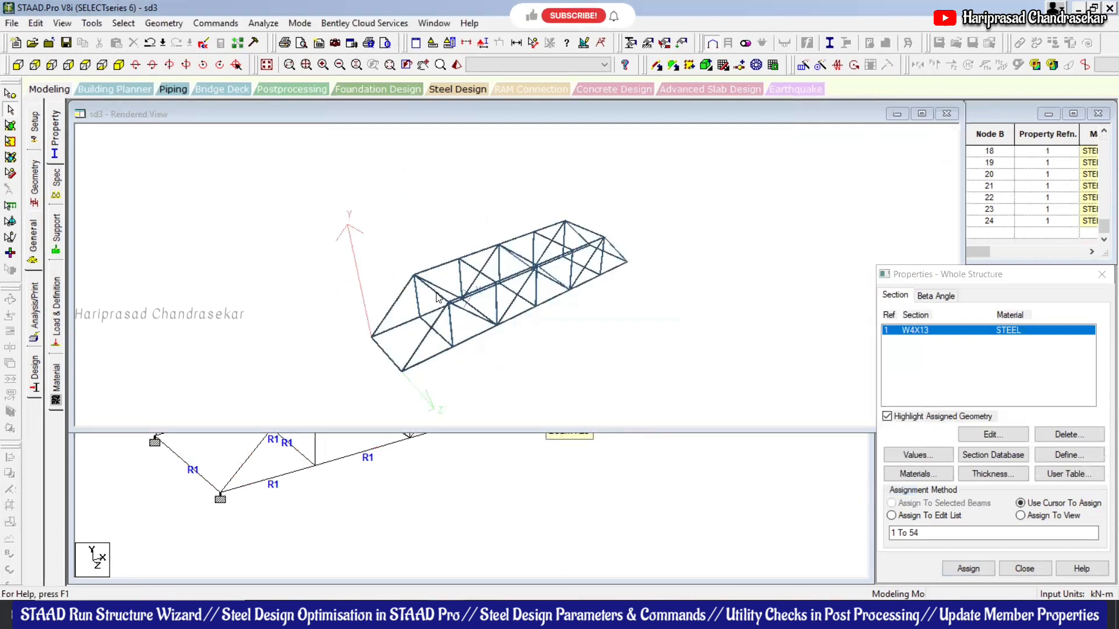
scroll(440, 298, up, 2)
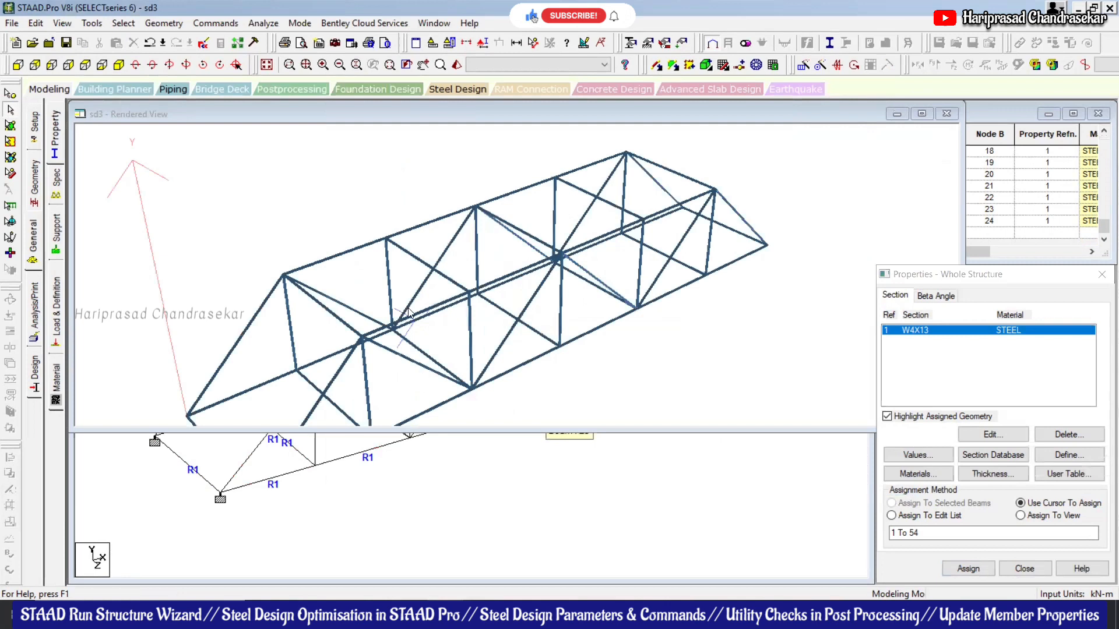
scroll(499, 295, up, 2)
scroll(480, 220, down, 3)
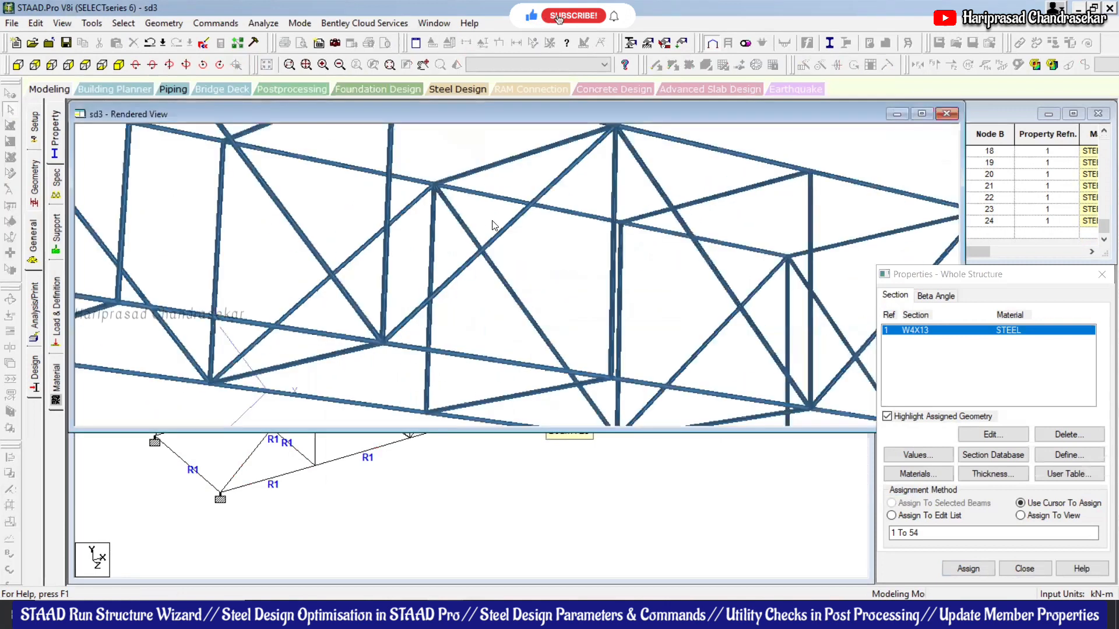
scroll(504, 222, down, 1)
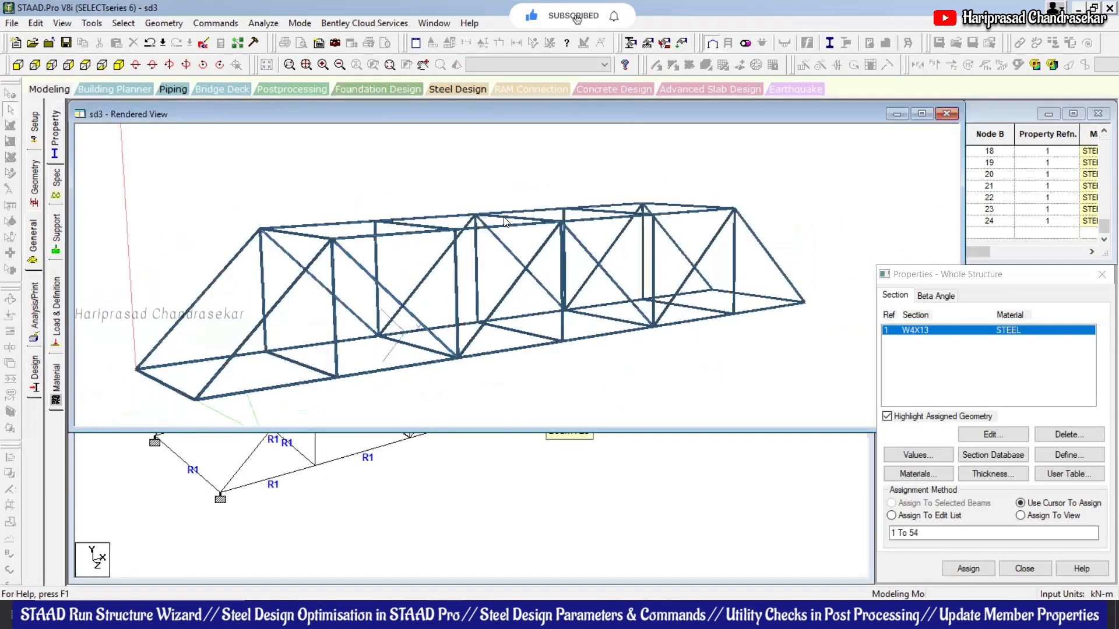
click(946, 114)
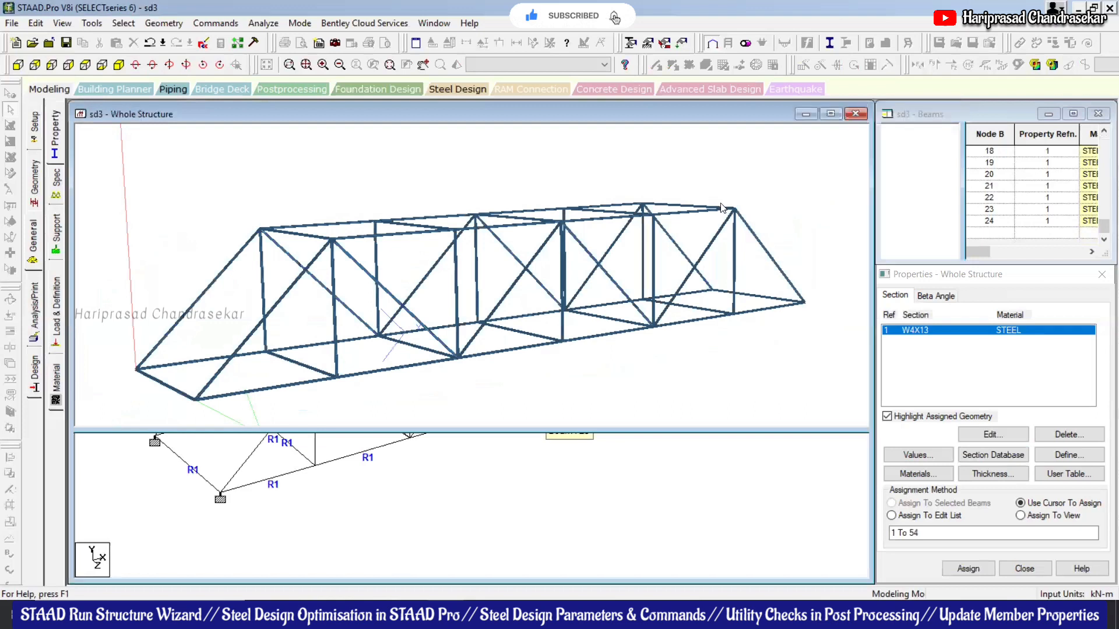
- Create primary load case 1 with loading type Dead and the title DL
click(57, 298)
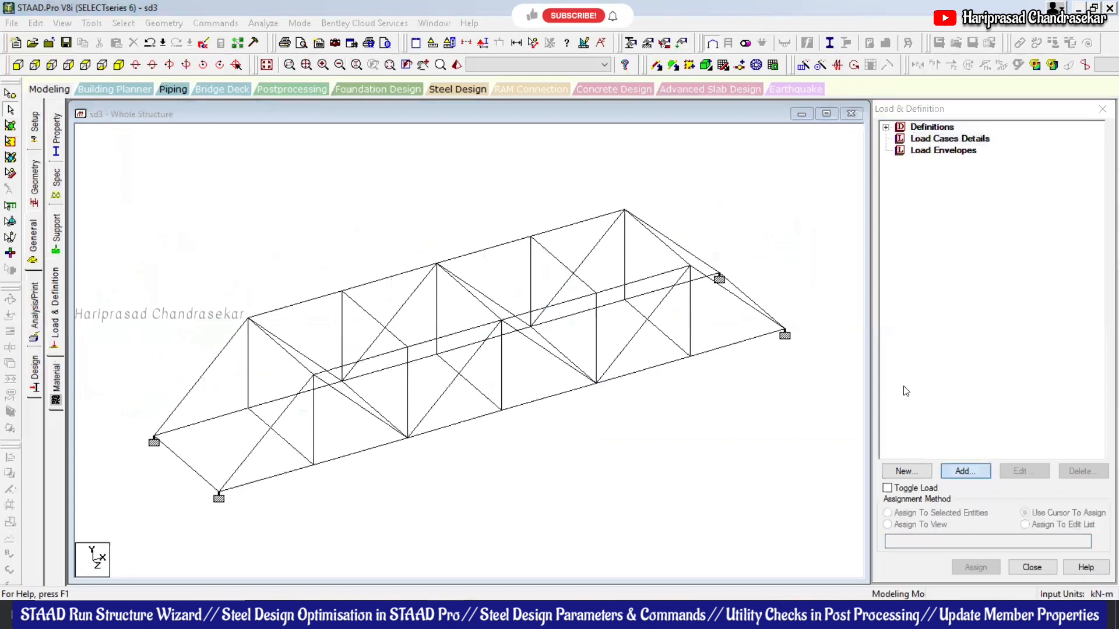
click(650, 229)
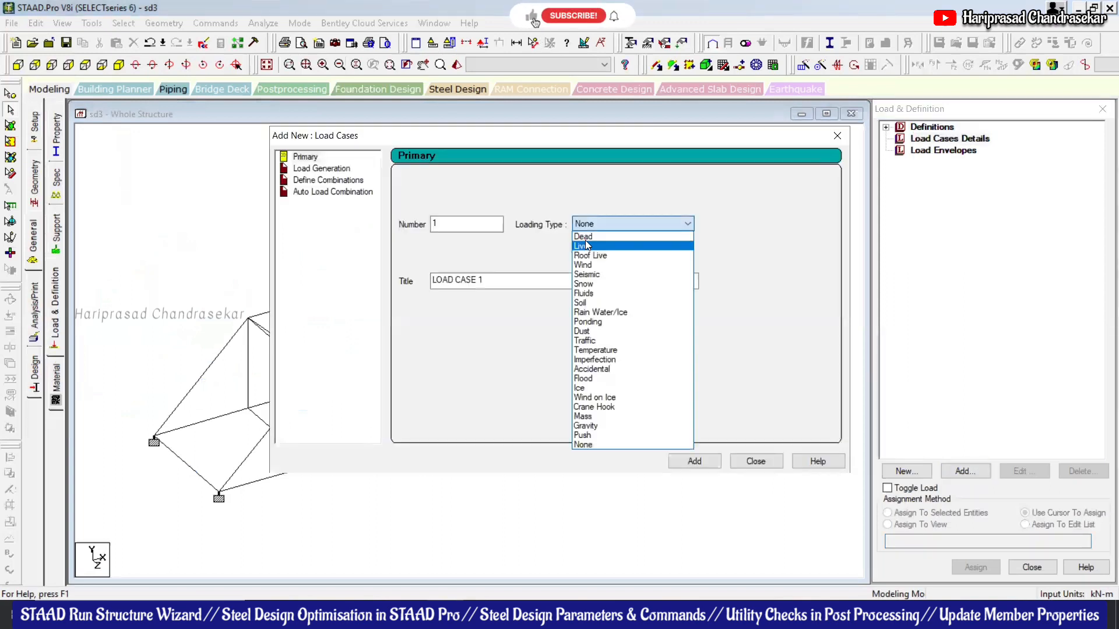
click(584, 237)
drag(507, 284, 291, 282)
text(DL)
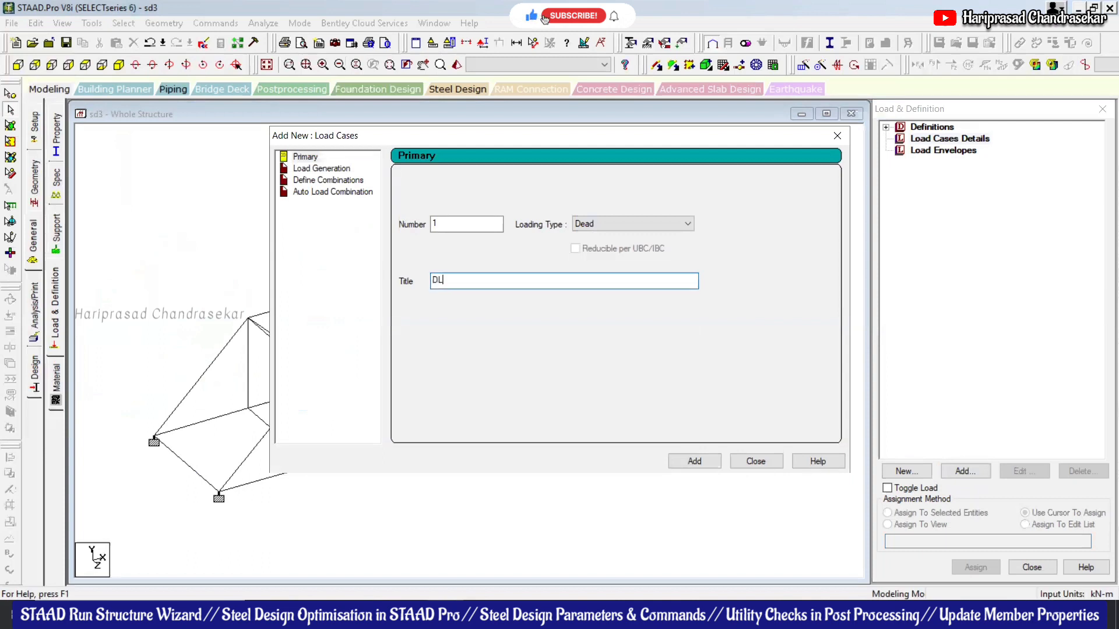
key(Return)
- Create primary load case 2 with loading type Live and the title LL, and finish adding load cases
click(584, 225)
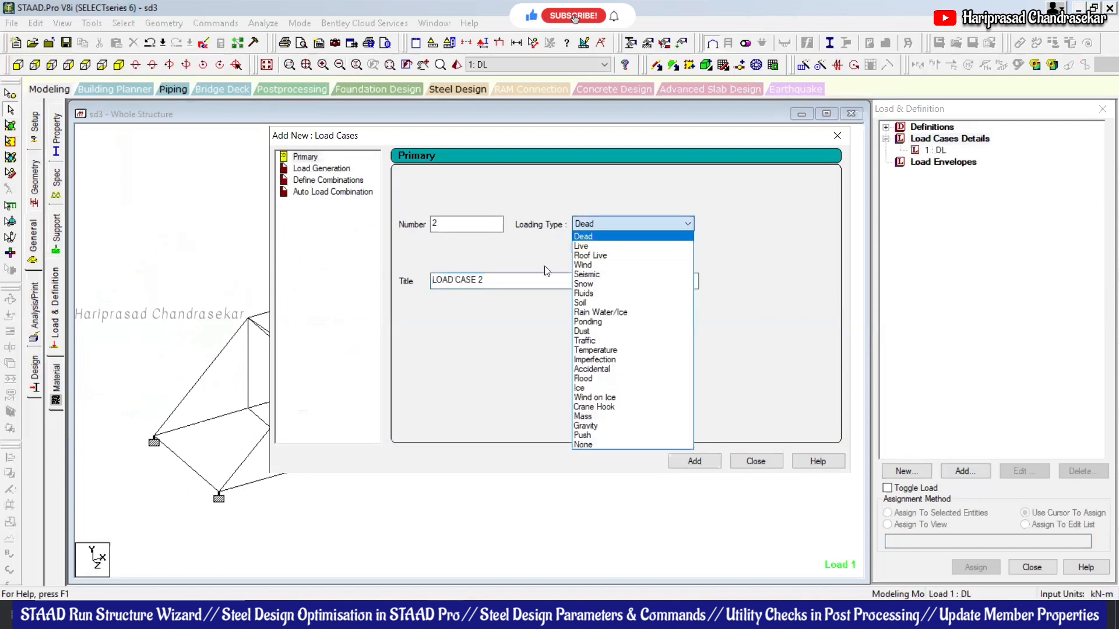
click(581, 246)
drag(507, 280, 408, 279)
text(LL)
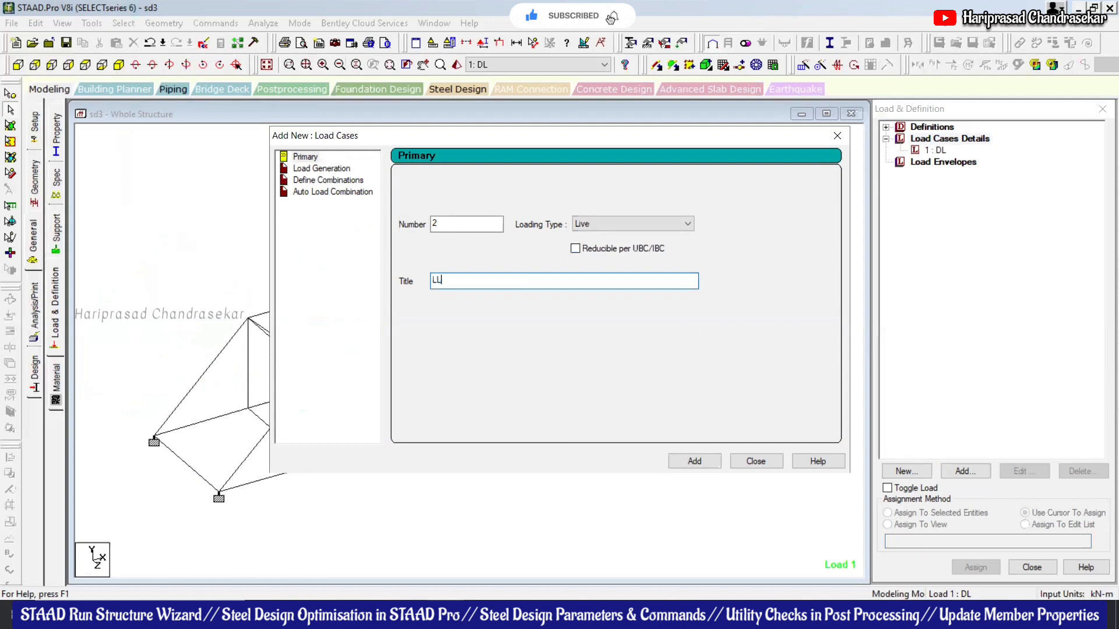
key(Return)
click(844, 142)
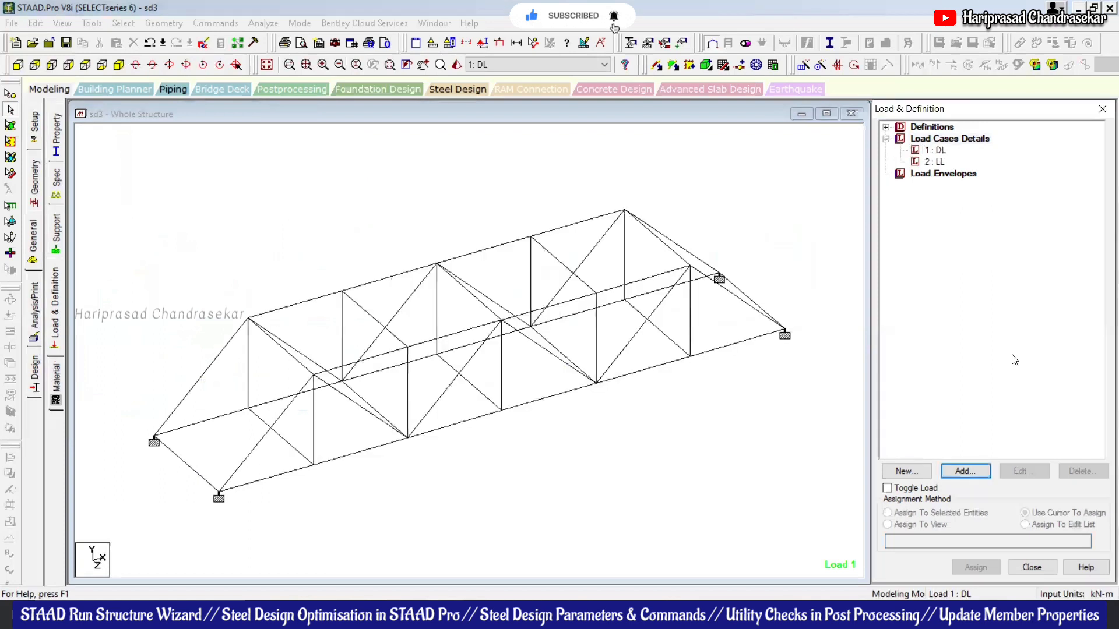
- Add a selfweight load in Y with factor -1 to the DL case and assign it to the whole view
click(935, 150)
click(984, 471)
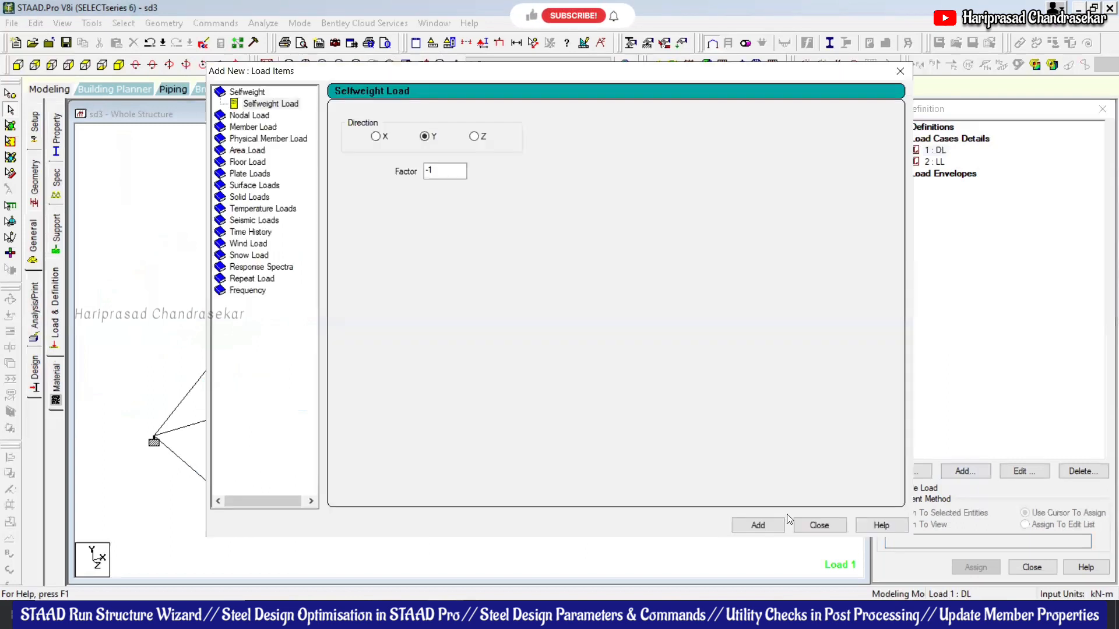
click(758, 525)
click(838, 525)
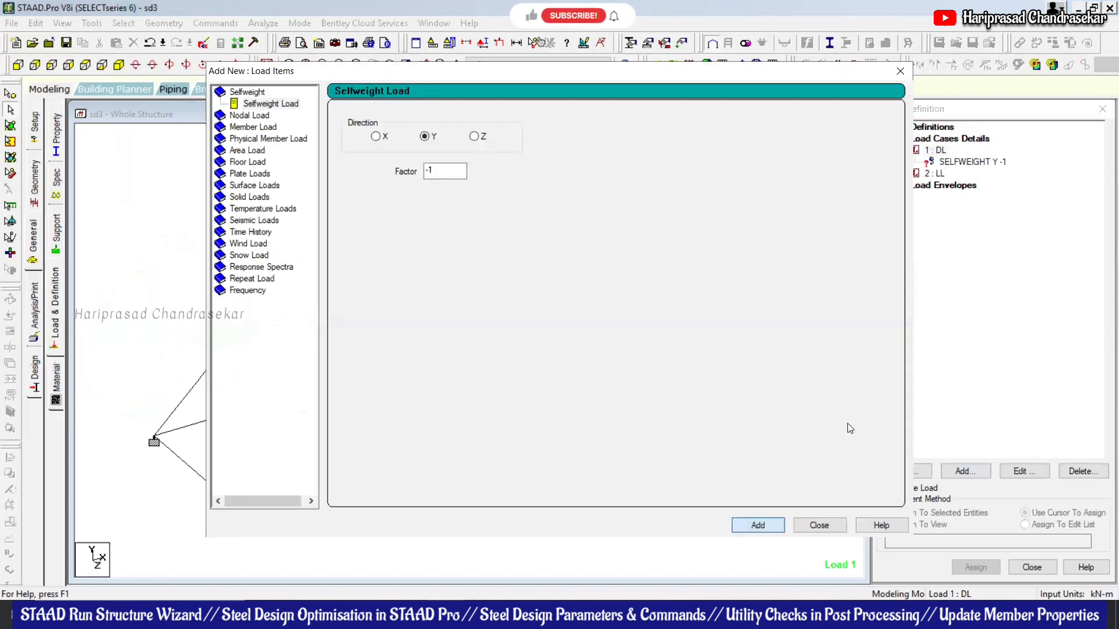
click(972, 162)
click(915, 525)
click(975, 566)
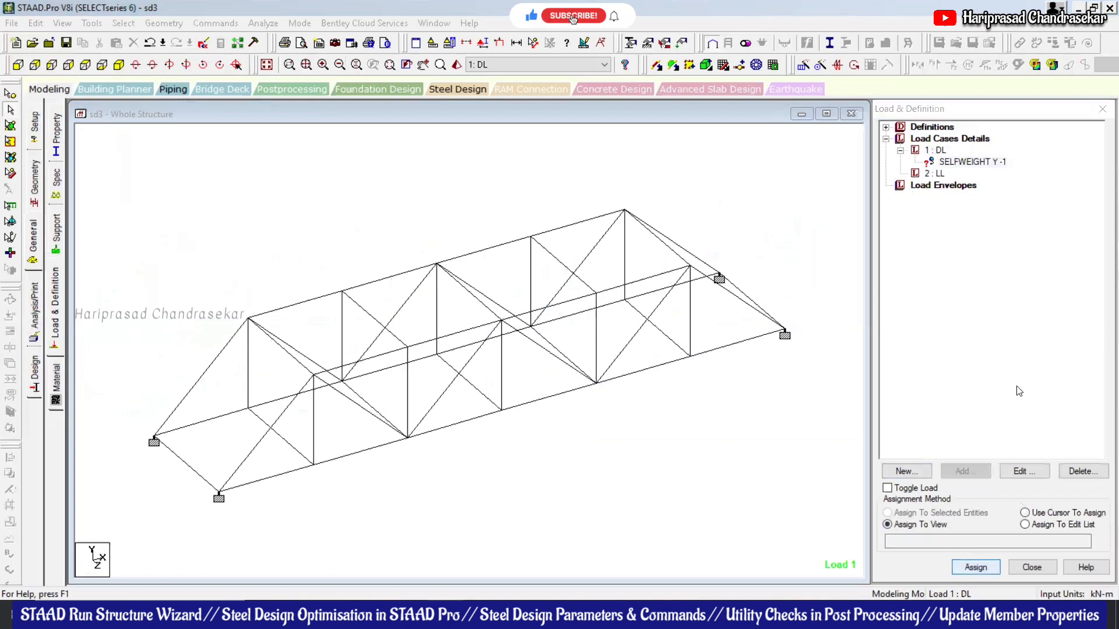
- Add a nodal load with Fy of -18 kN to the LL case
click(937, 174)
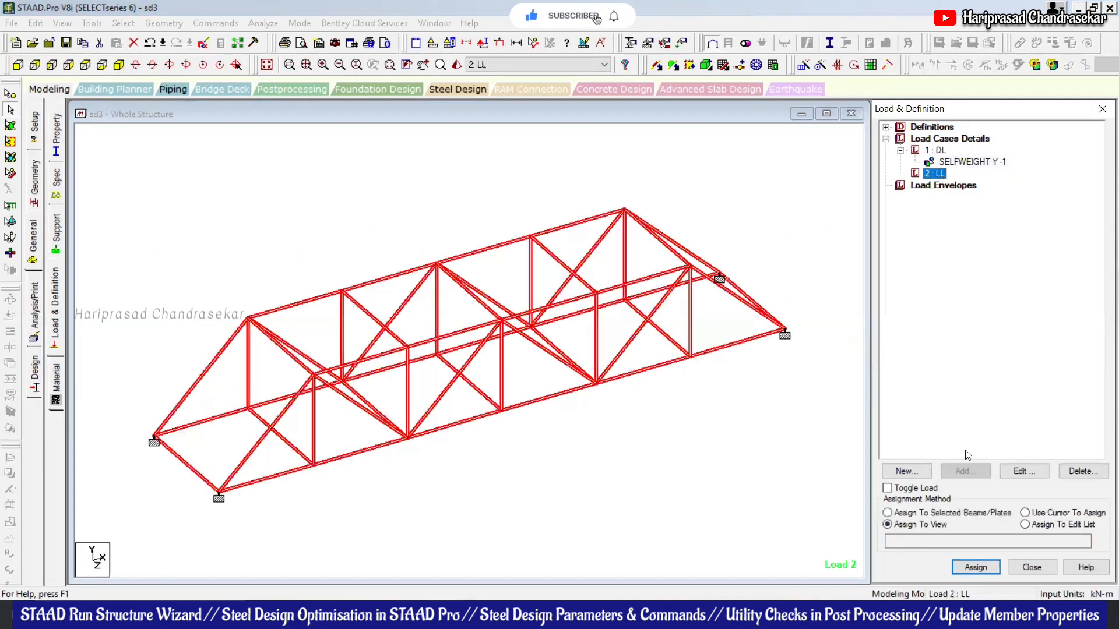
click(961, 471)
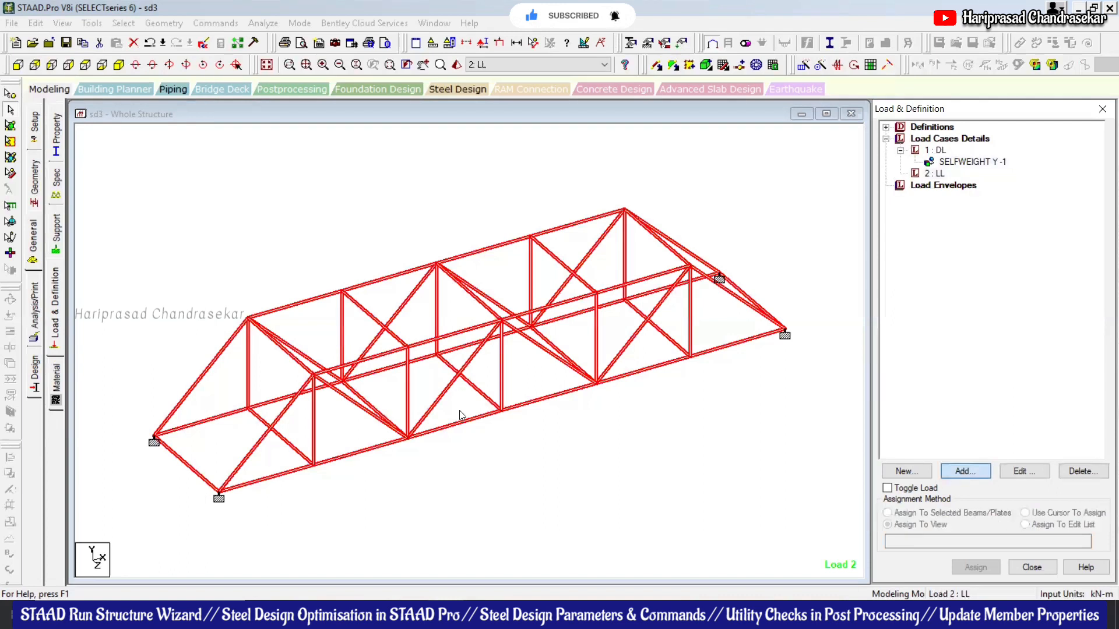
key(Down)
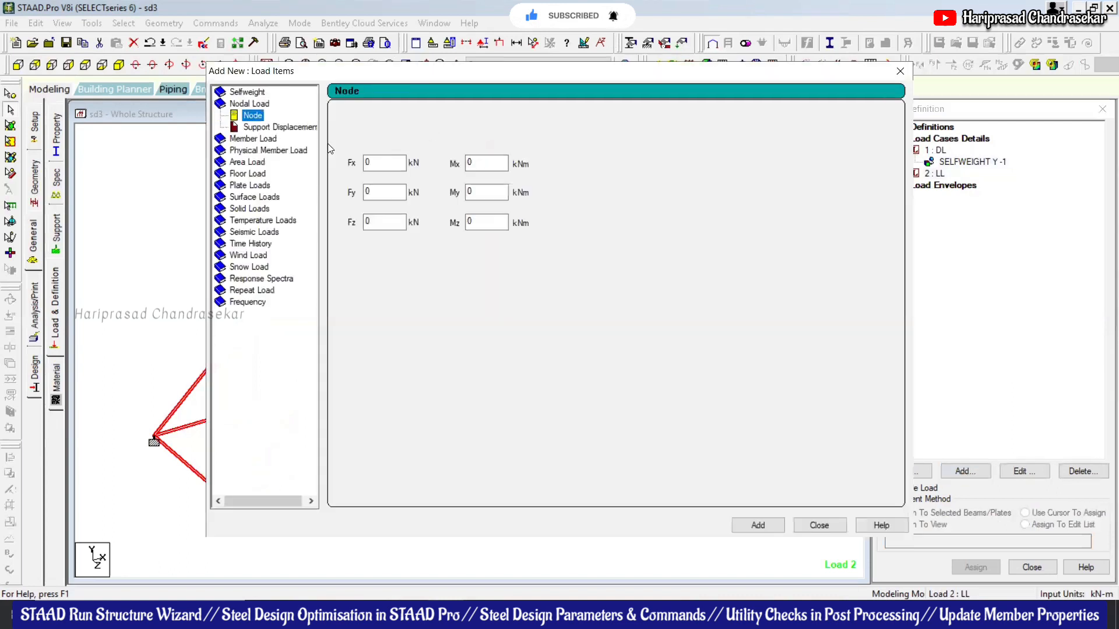
double_click(385, 192)
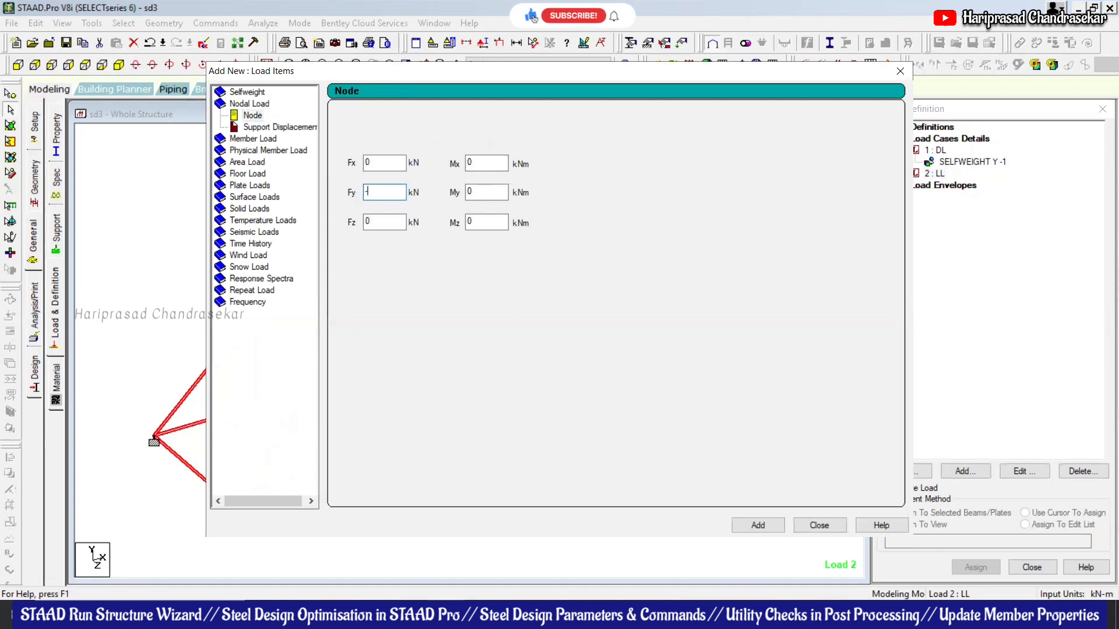
key(BackSpace)
text(8)
click(759, 525)
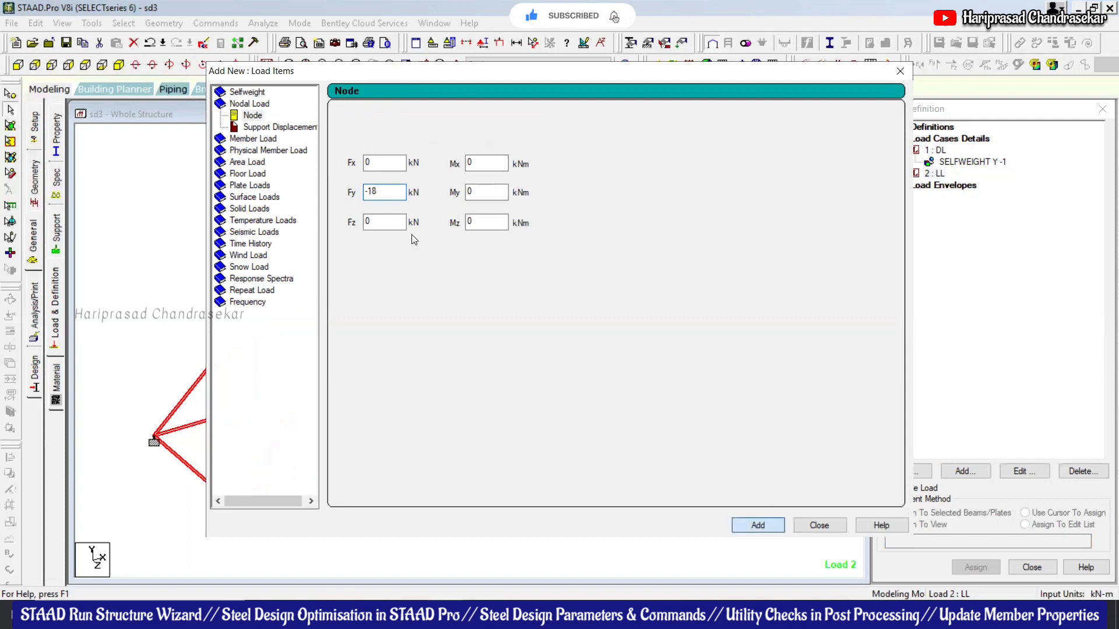
- Add a uniform member force of -12 kN/m in the GY direction to the LL case and finish adding load items
click(253, 139)
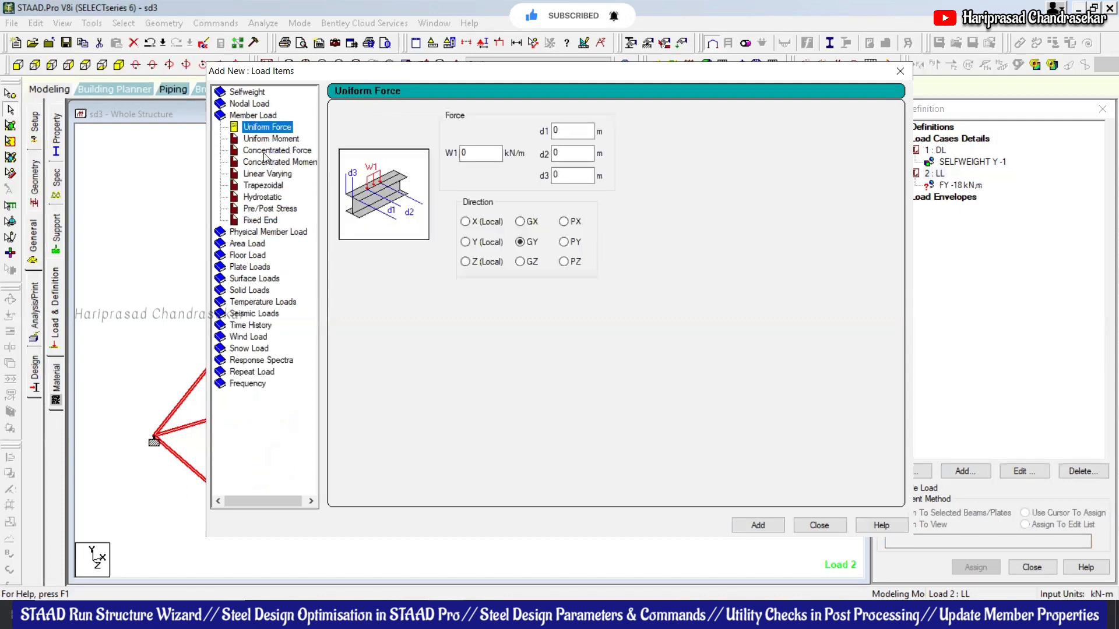
key(Tab)
text(-)
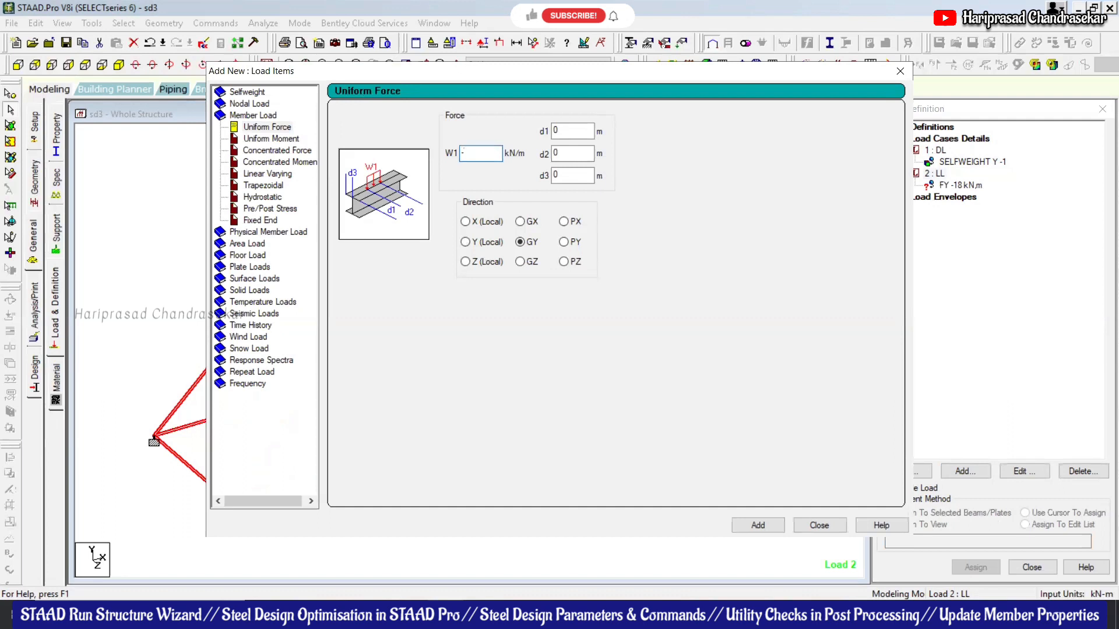
text(12)
click(771, 524)
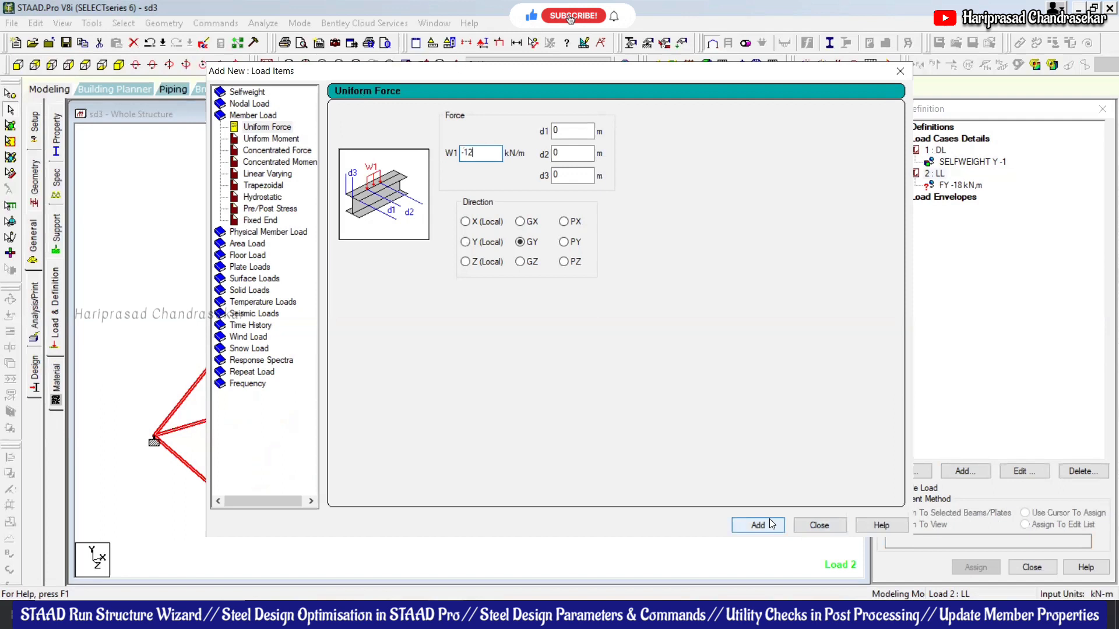
click(813, 525)
click(697, 214)
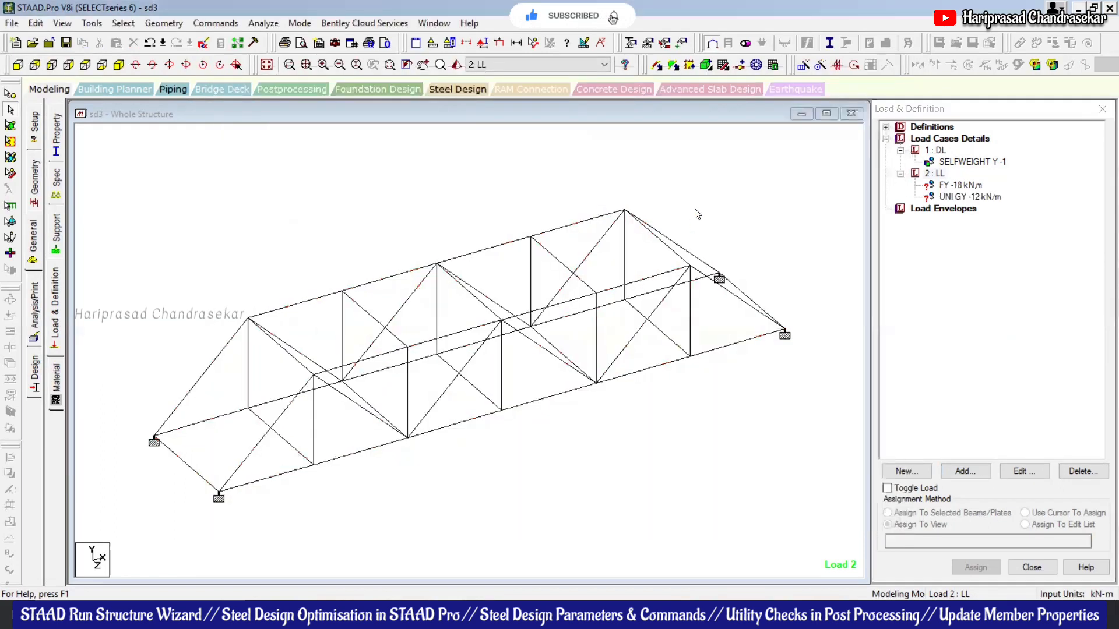
- Assign the FY -18 kN nodal load to all top chord nodes of both trusses
click(960, 186)
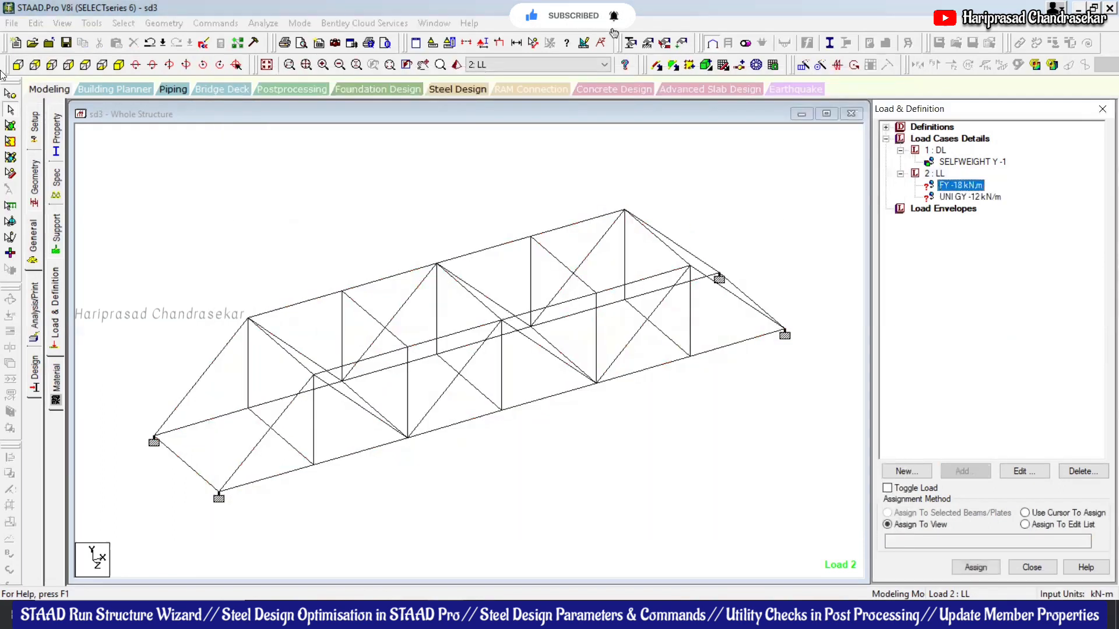
click(18, 66)
drag(236, 281, 717, 323)
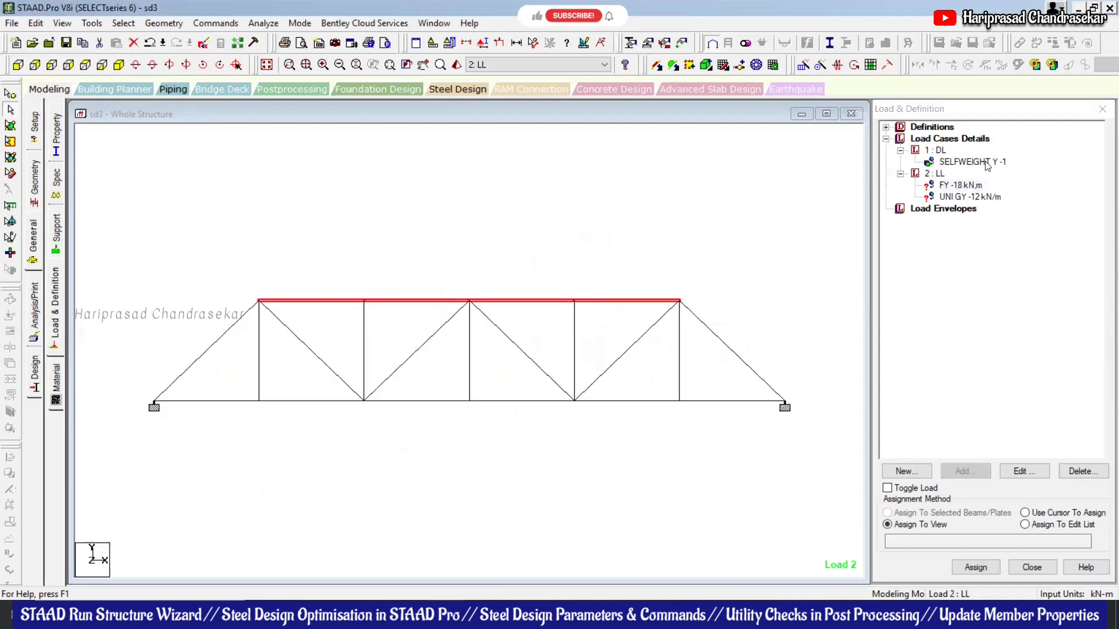
click(958, 186)
click(127, 175)
click(9, 94)
drag(216, 257, 743, 334)
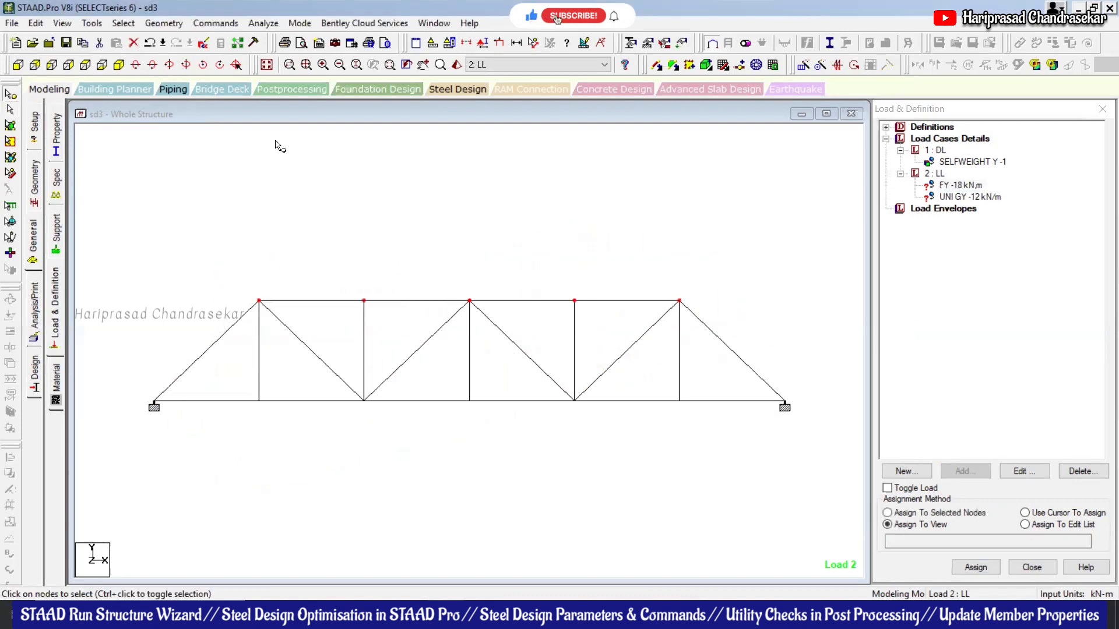
click(119, 65)
click(931, 514)
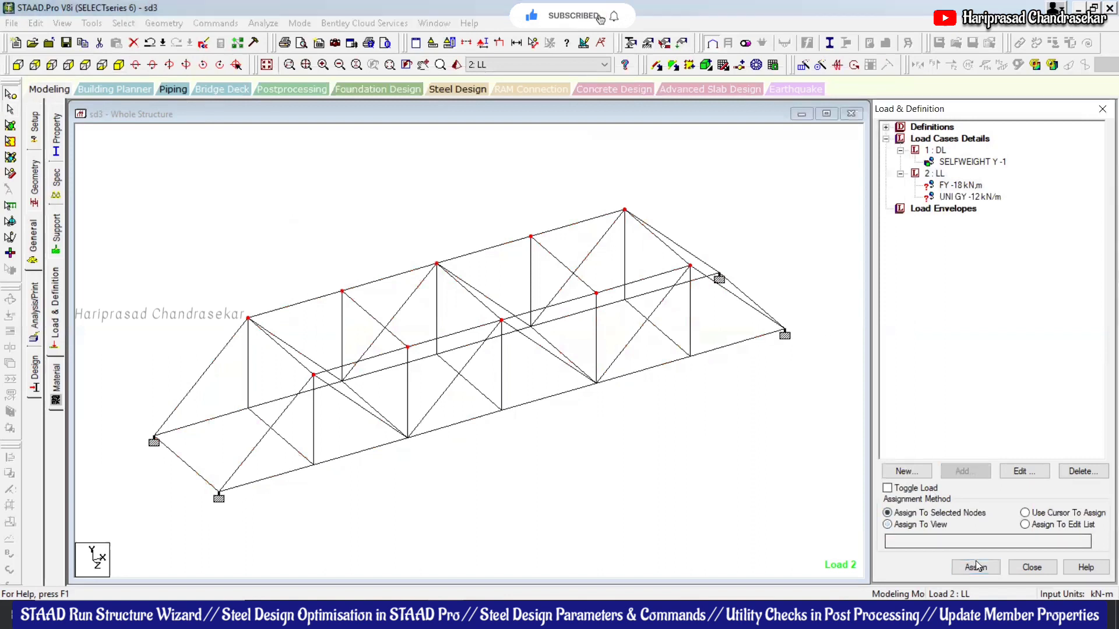
click(976, 567)
click(1015, 383)
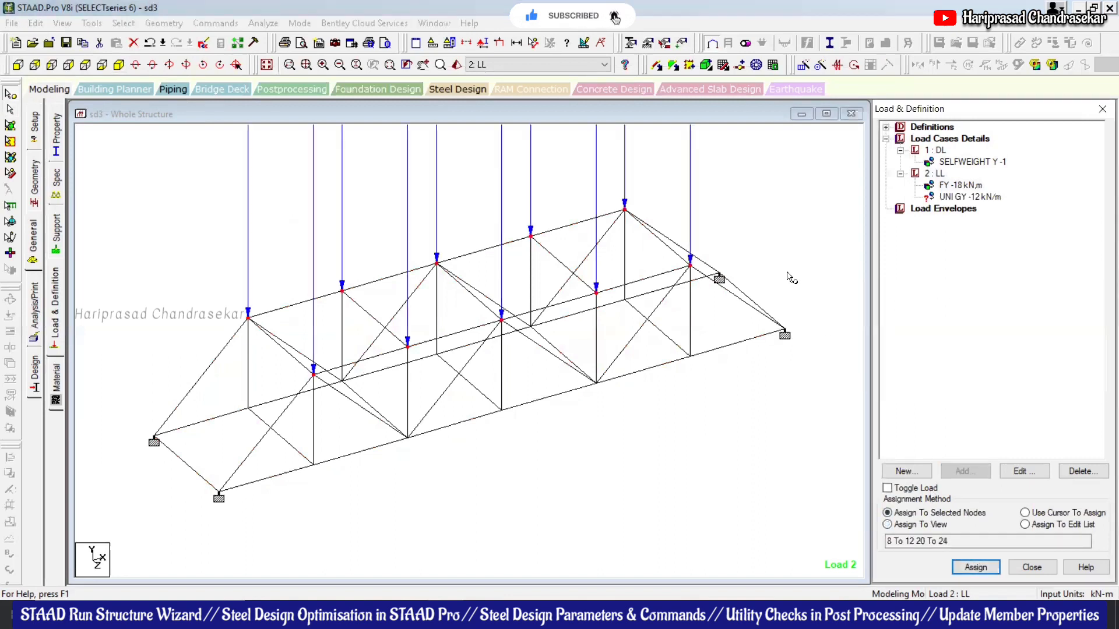
- Show the loaded truss in front view and let Auto Save save the file
click(18, 65)
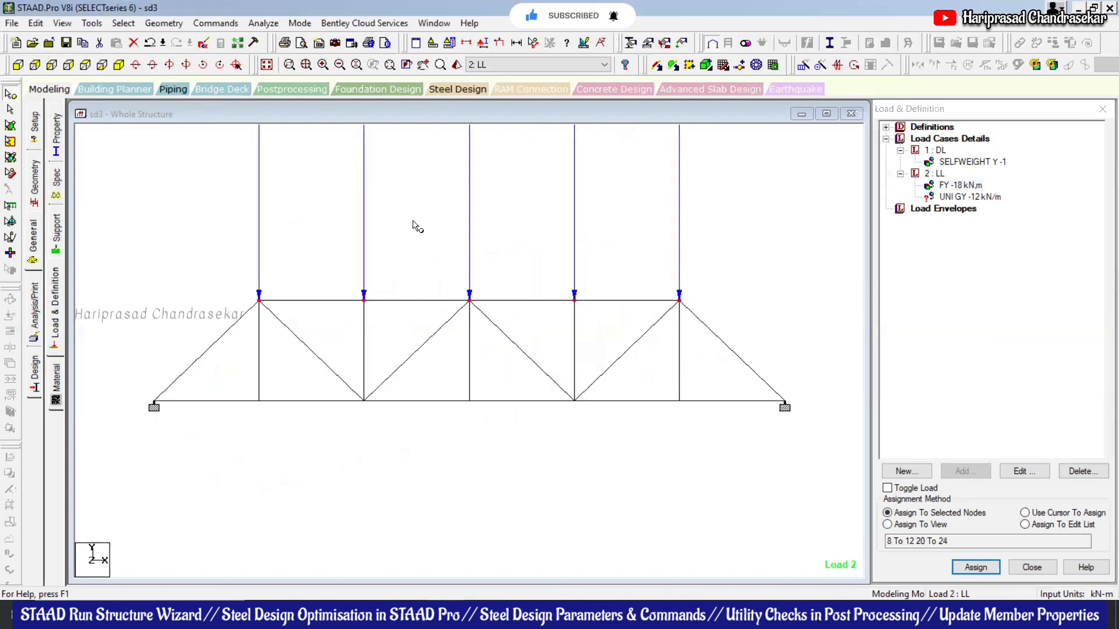
scroll(407, 309, down, 1)
scroll(408, 362, down, 2)
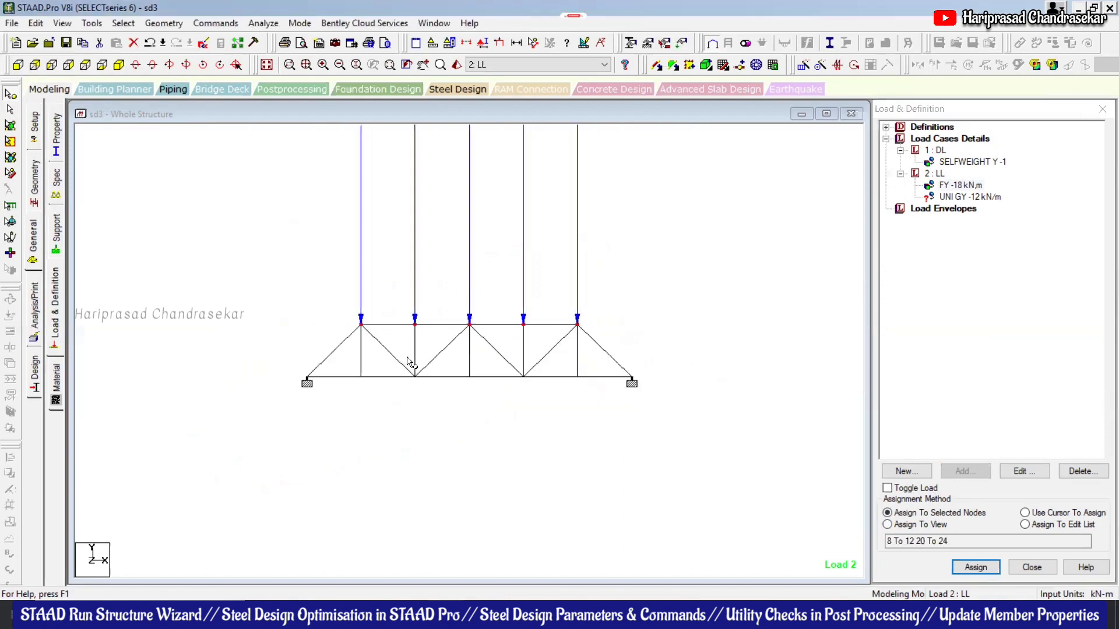
scroll(443, 350, down, 5)
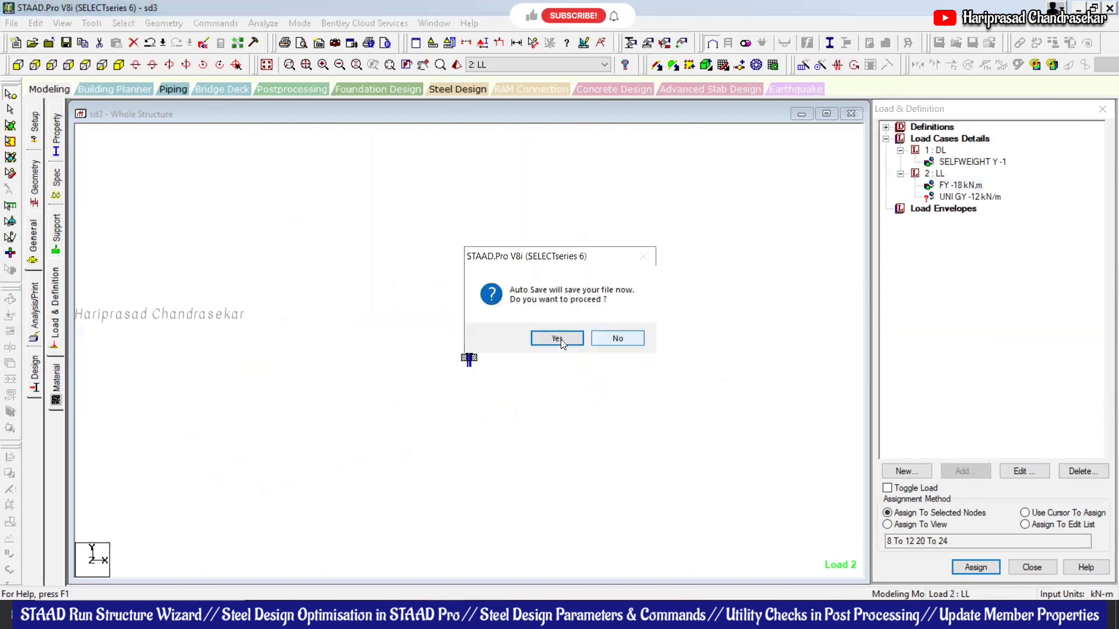
click(550, 335)
click(470, 327)
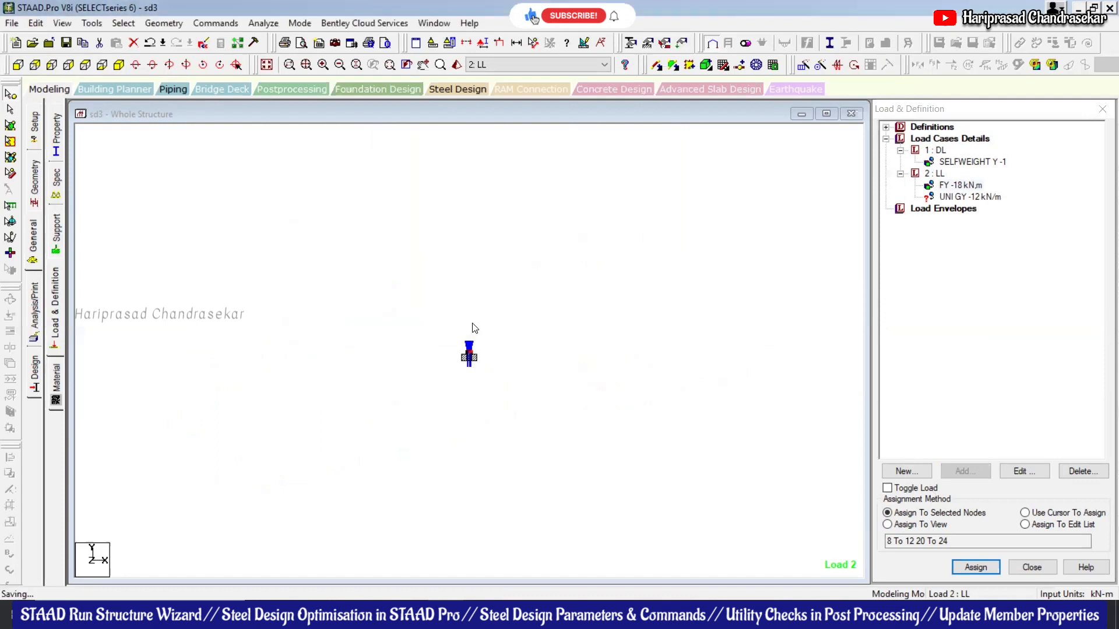
scroll(489, 334, up, 5)
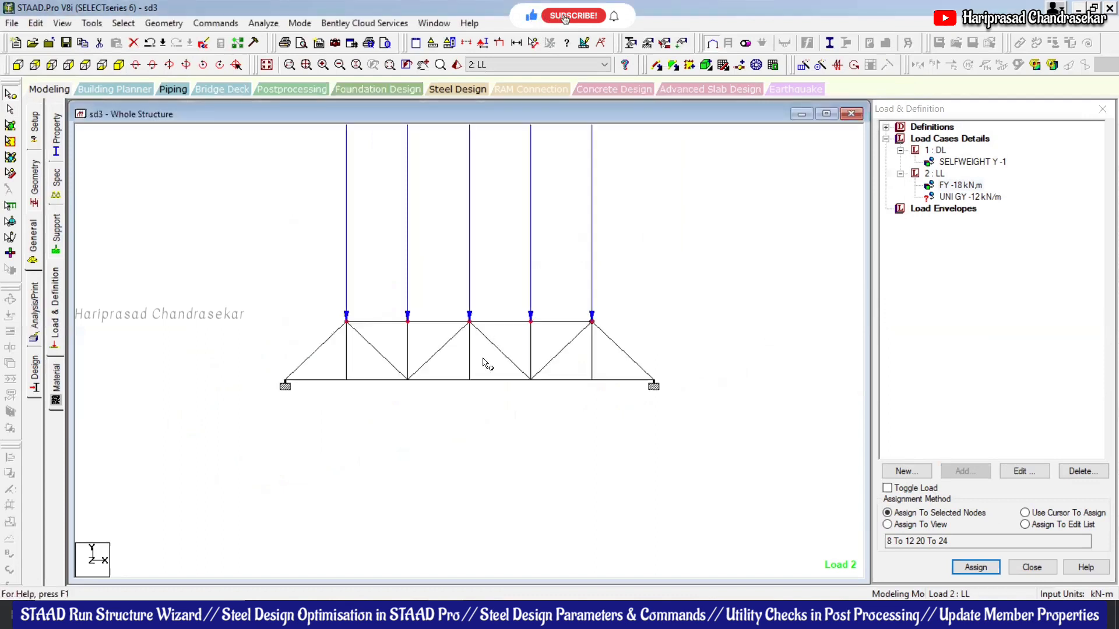
- Set the point force display scale to 2 kN per m, with scale changes applied immediately
click(484, 43)
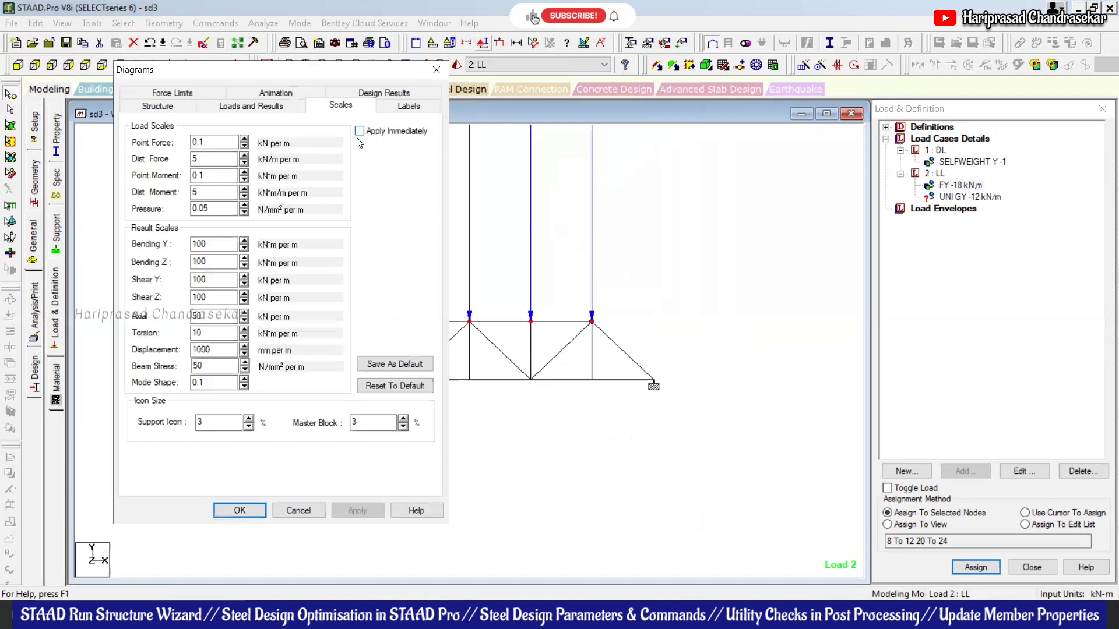
click(359, 131)
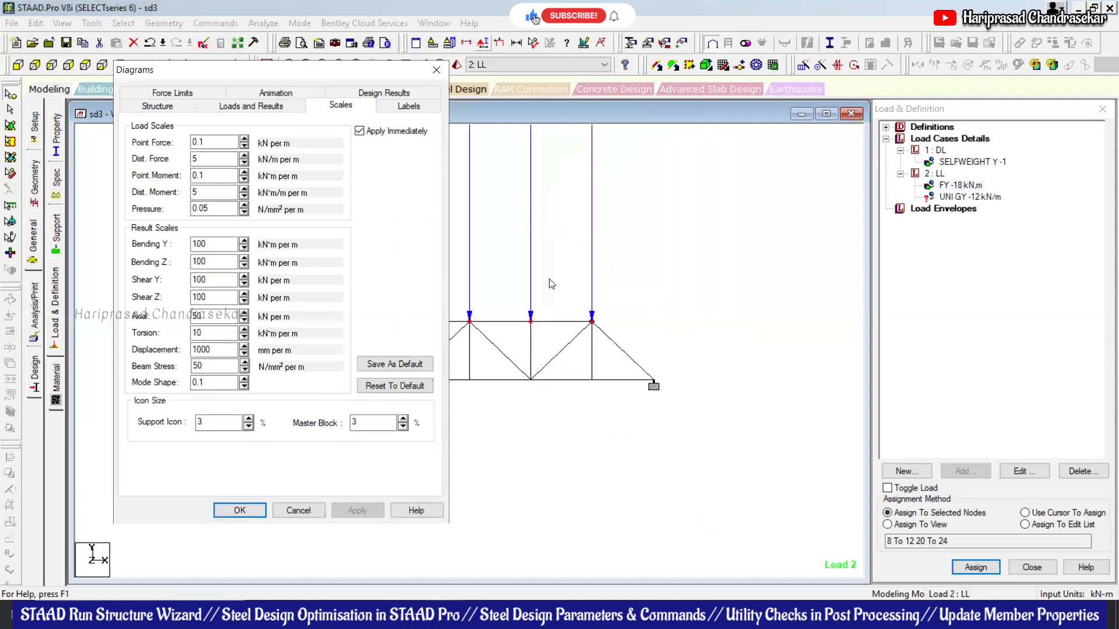
click(245, 139)
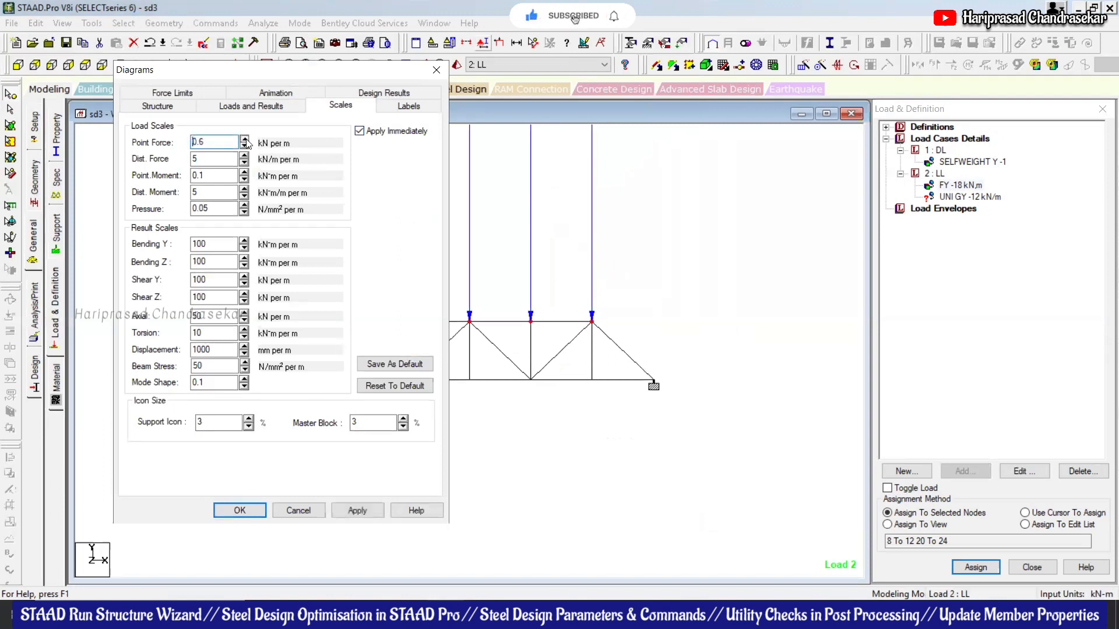
click(245, 140)
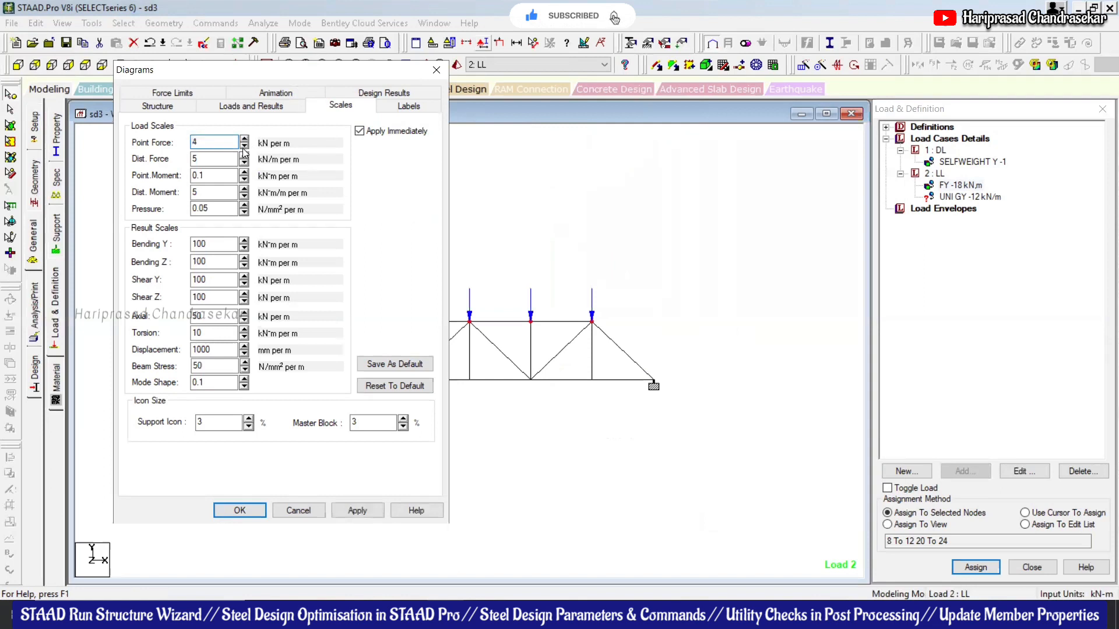
click(244, 146)
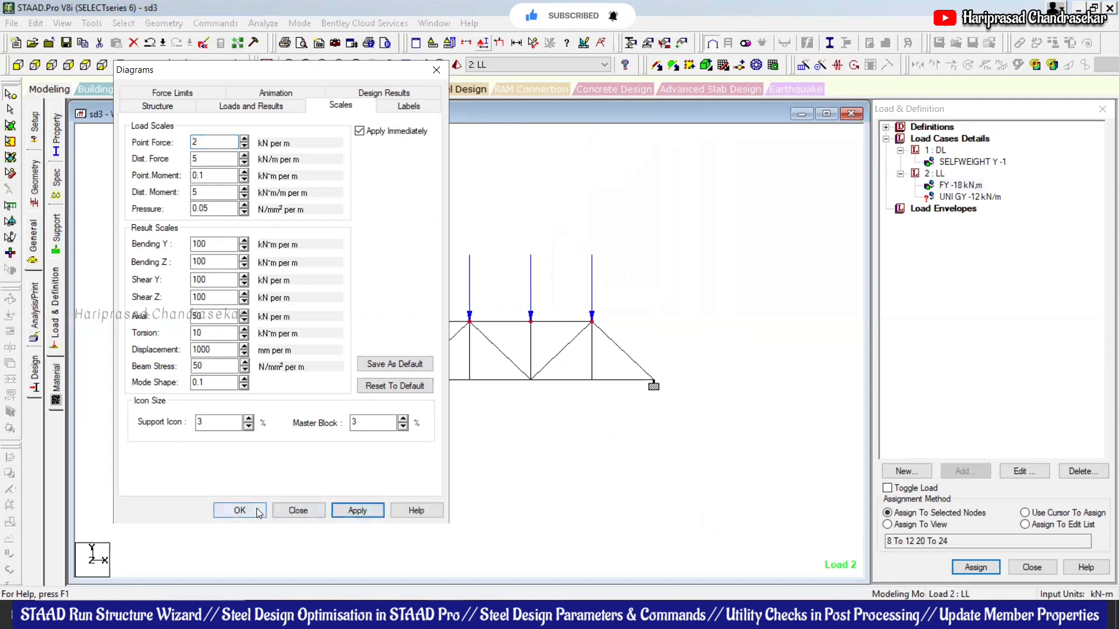
click(240, 510)
scroll(378, 326, up, 3)
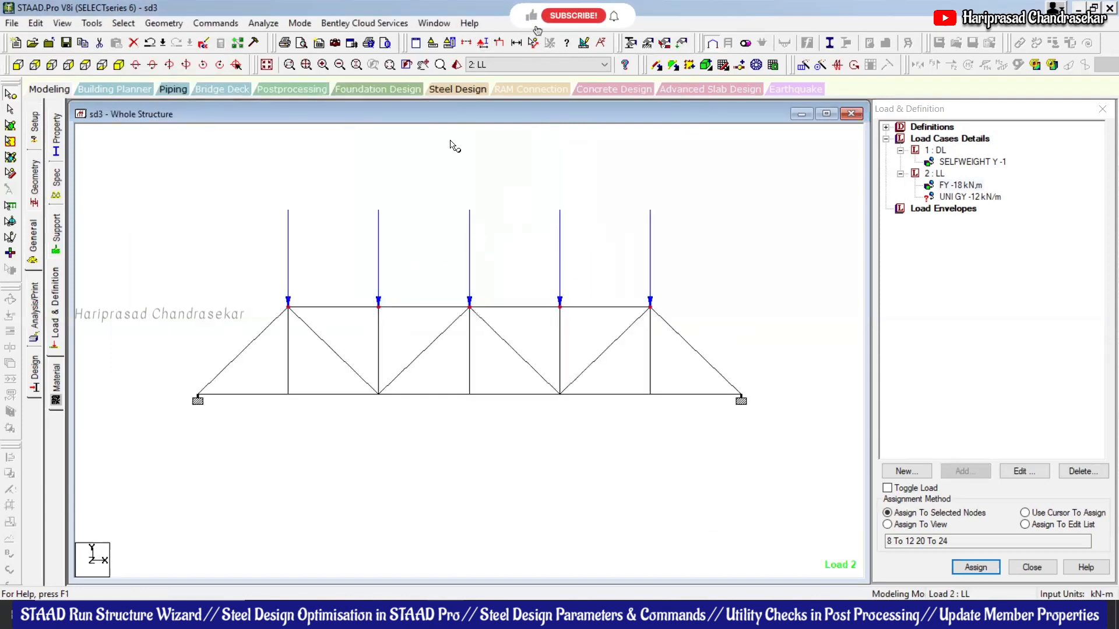
- Assign the UNI GY -12 kN/m load to the chords, diagonals and cross members, leaving out the verticals, and check it in front and isometric views
click(970, 198)
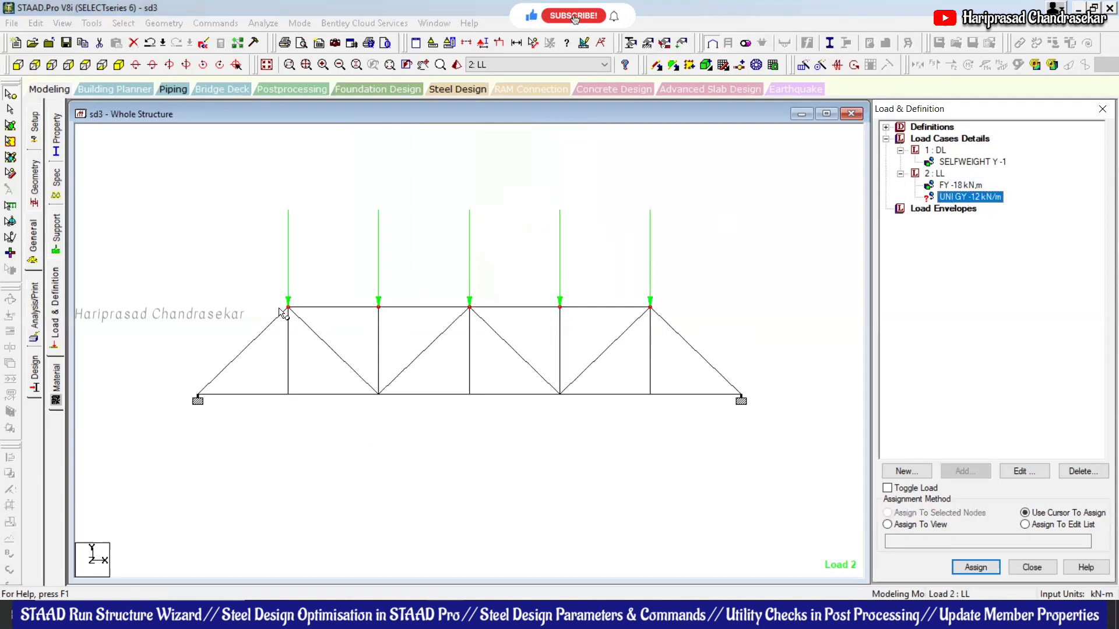
click(9, 110)
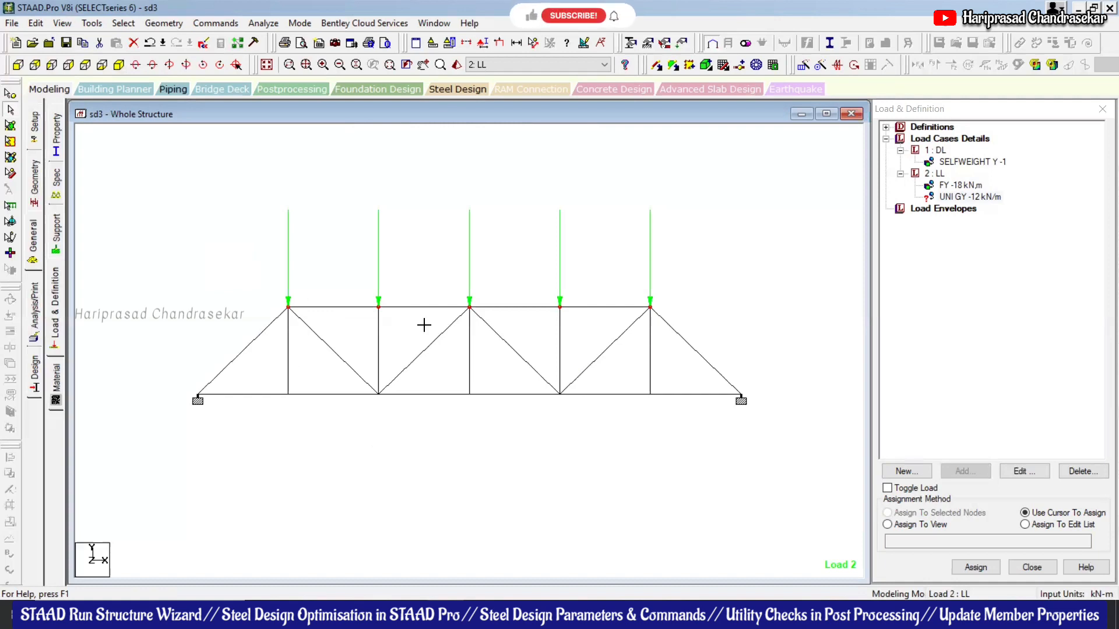
drag(711, 292, 252, 273)
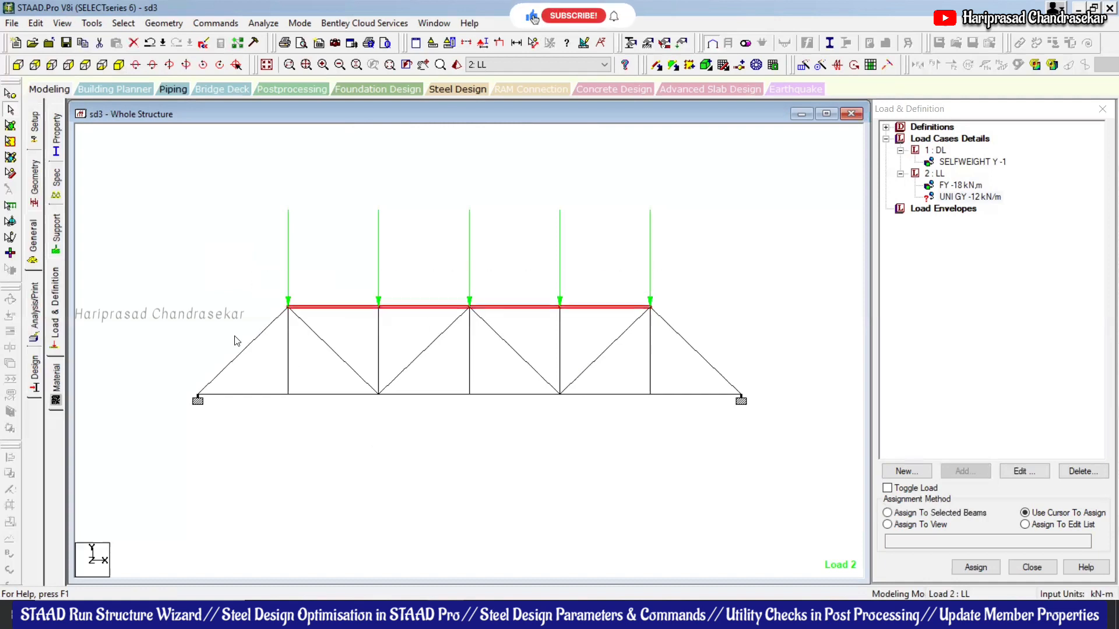
ctrl+drag(270, 367, 198, 305)
ctrl+drag(360, 328, 320, 379)
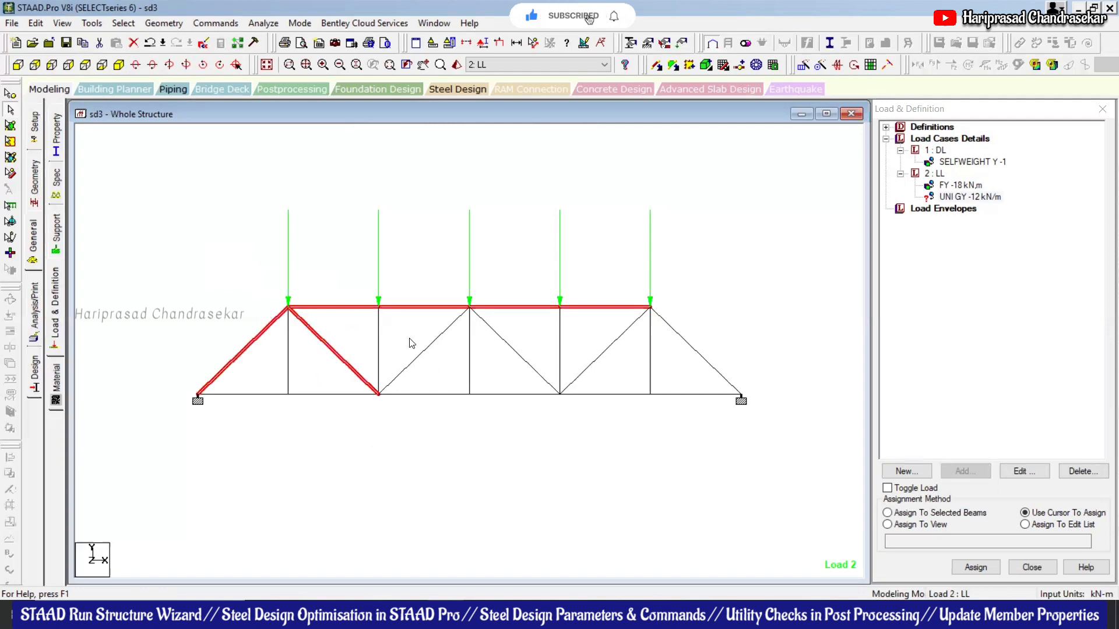
ctrl+drag(528, 329, 506, 366)
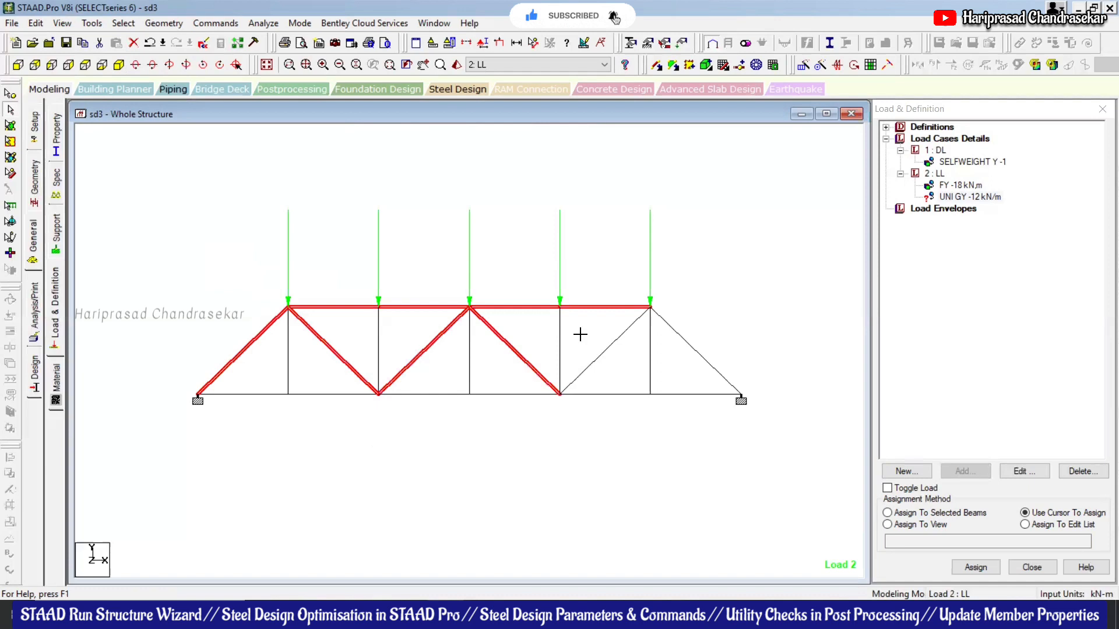
ctrl+drag(736, 316, 685, 373)
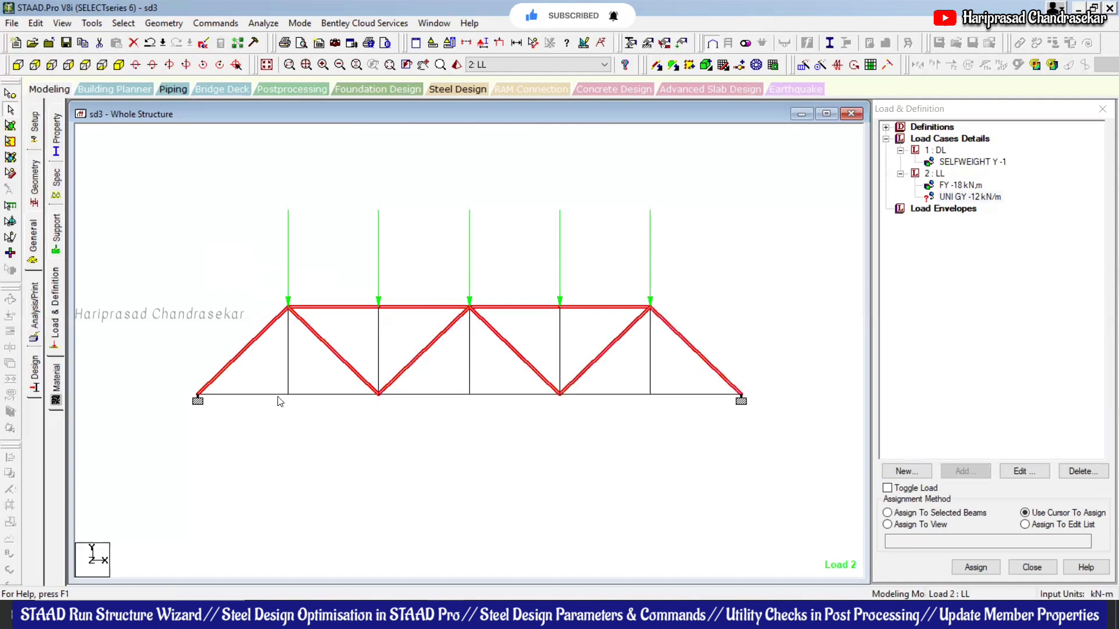
ctrl+drag(276, 430, 782, 436)
click(118, 66)
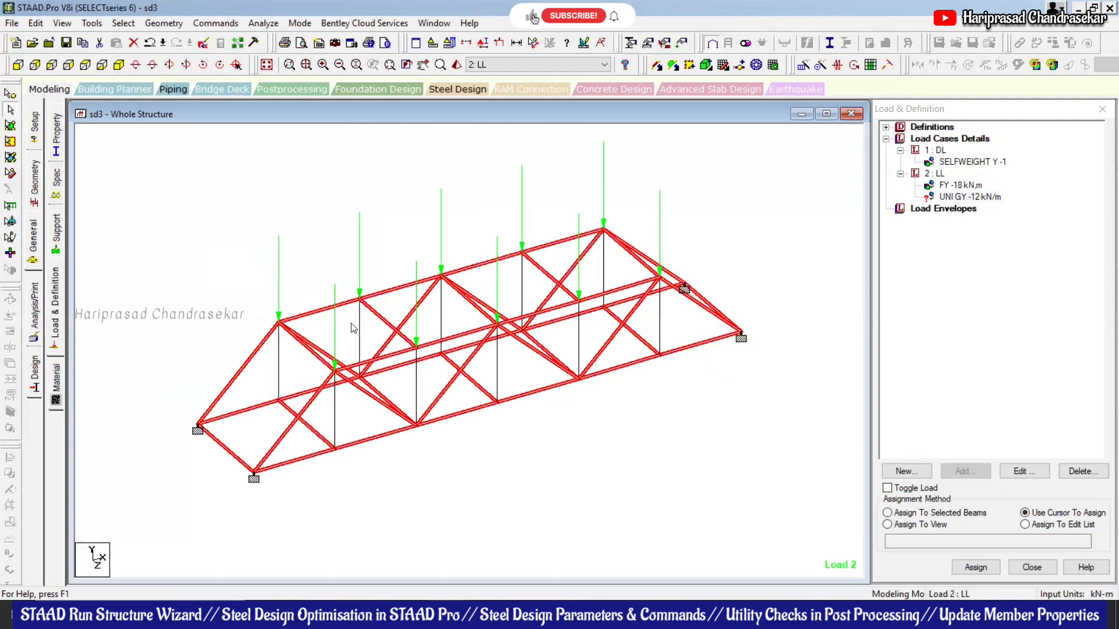
click(930, 513)
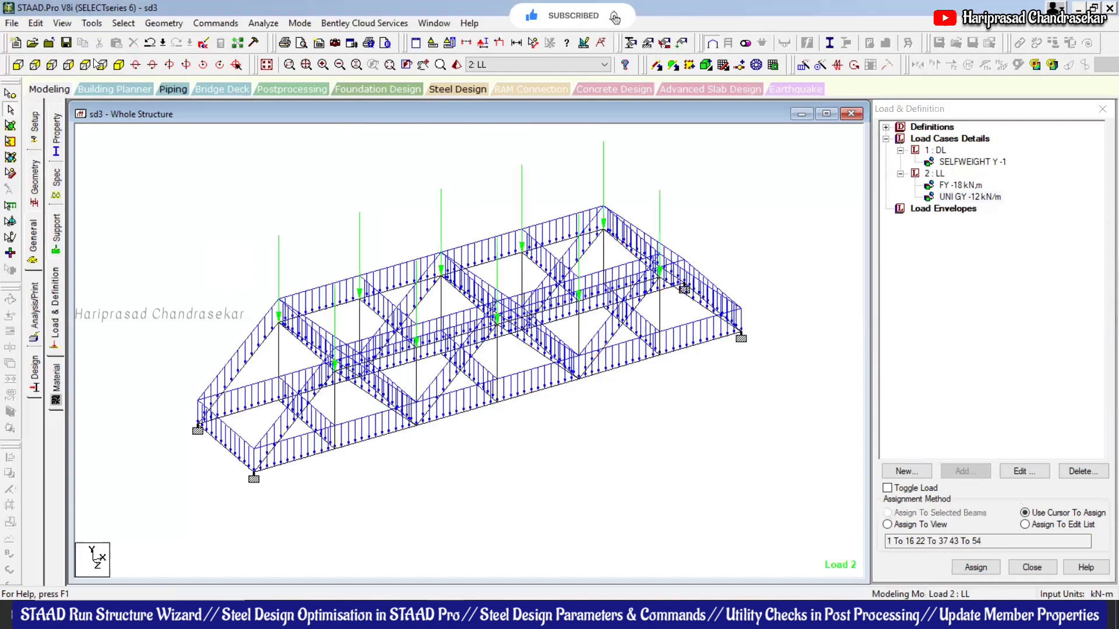
click(21, 66)
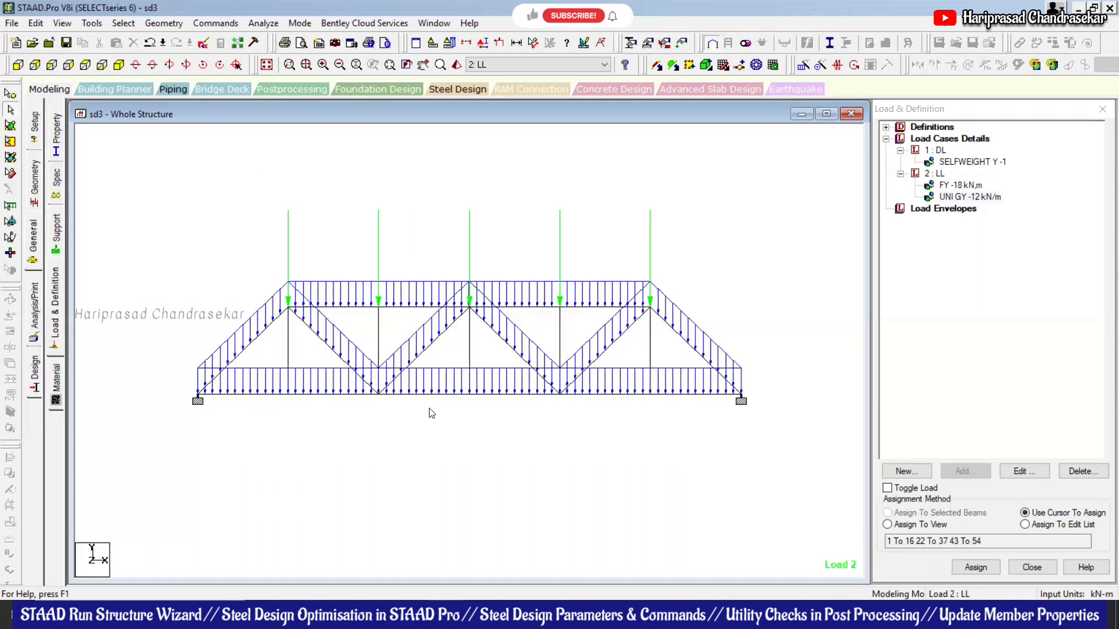
click(116, 65)
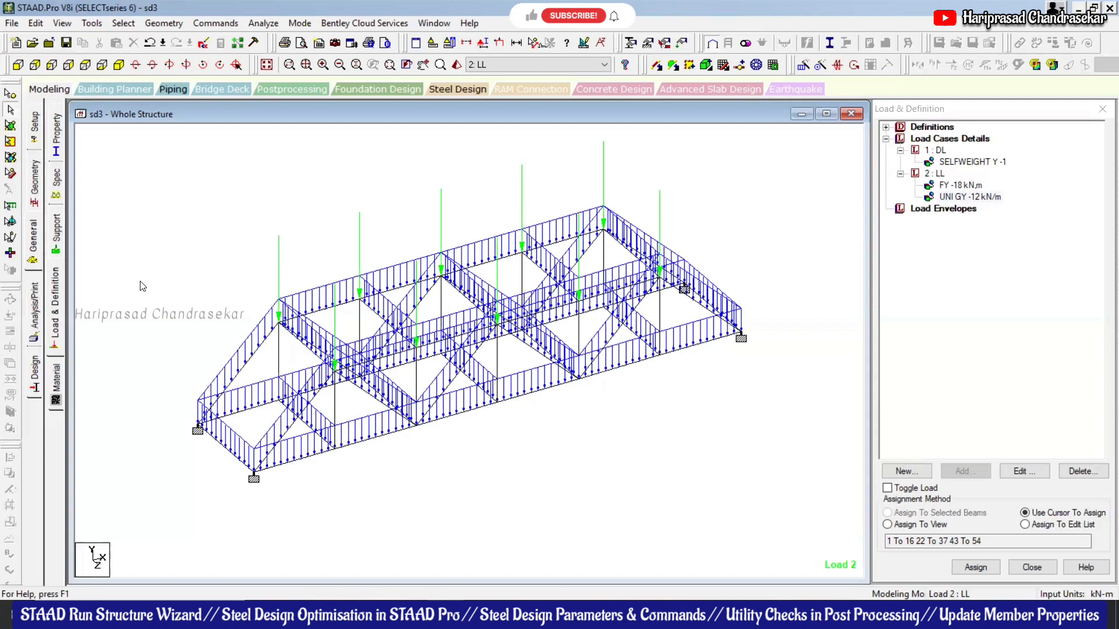
- Add a Perform Analysis command with the print option All
click(34, 335)
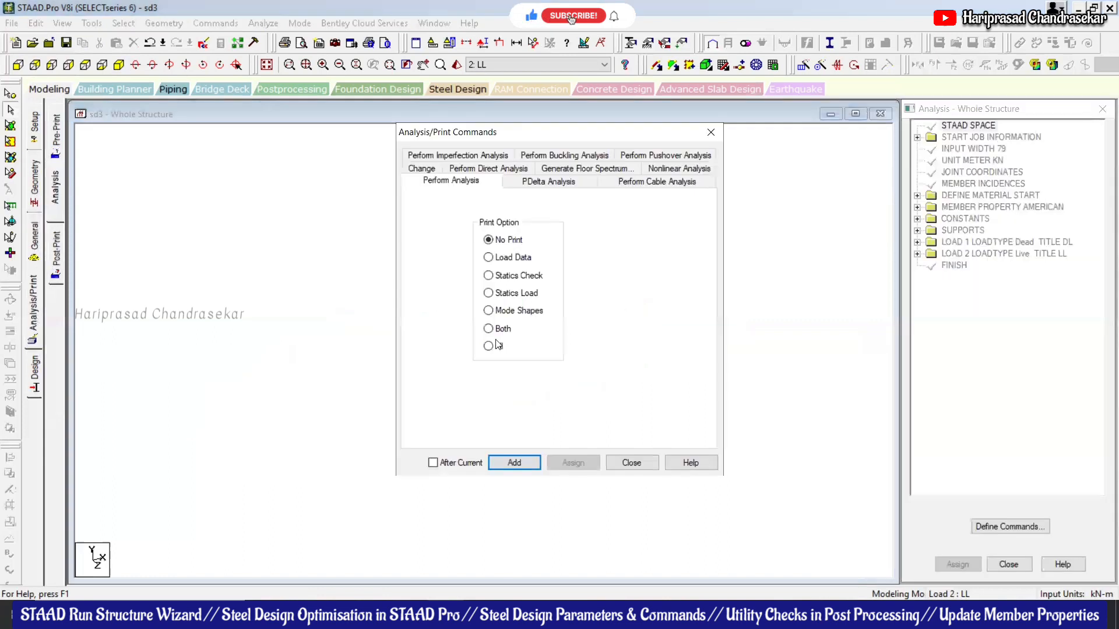
click(495, 346)
click(513, 462)
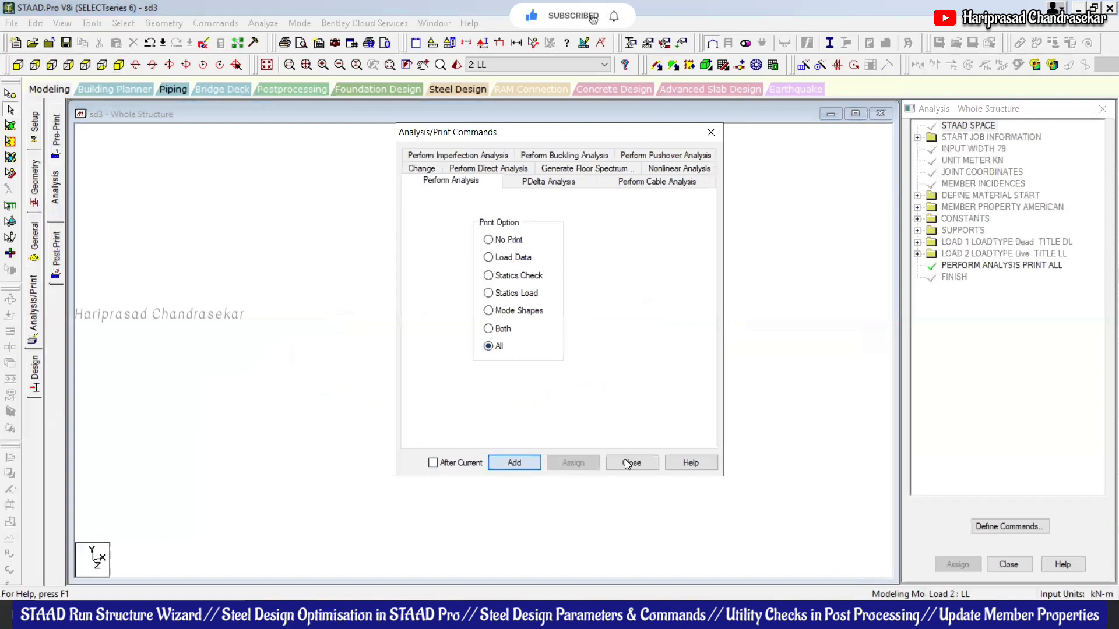
- Run the analysis and go to post processing mode with load cases 1 DL and 2 LL selected for the results
click(277, 23)
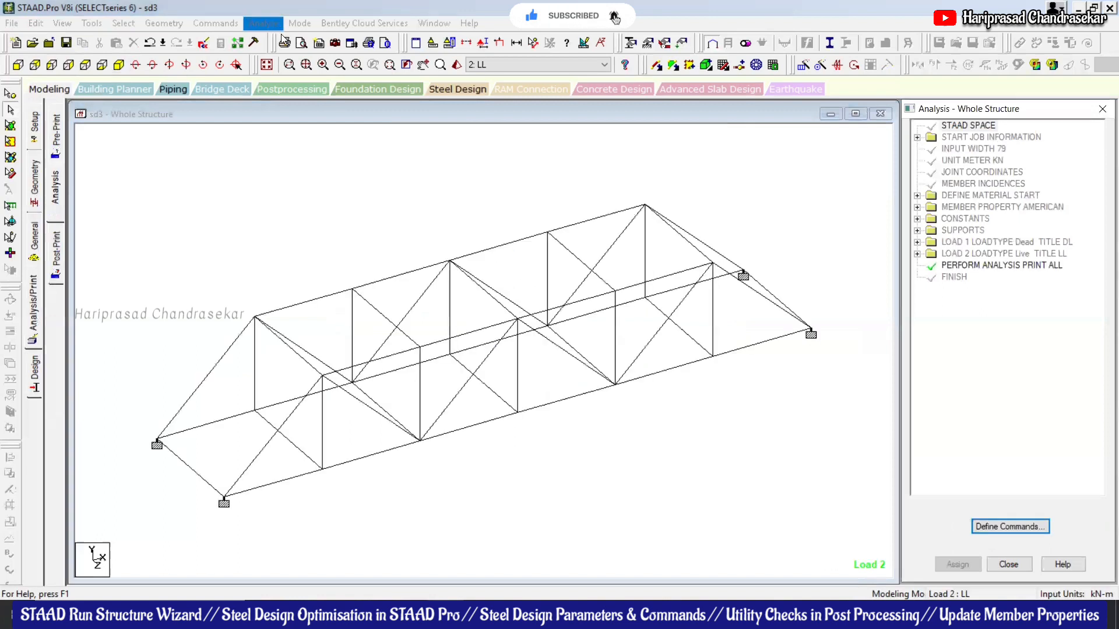
click(286, 41)
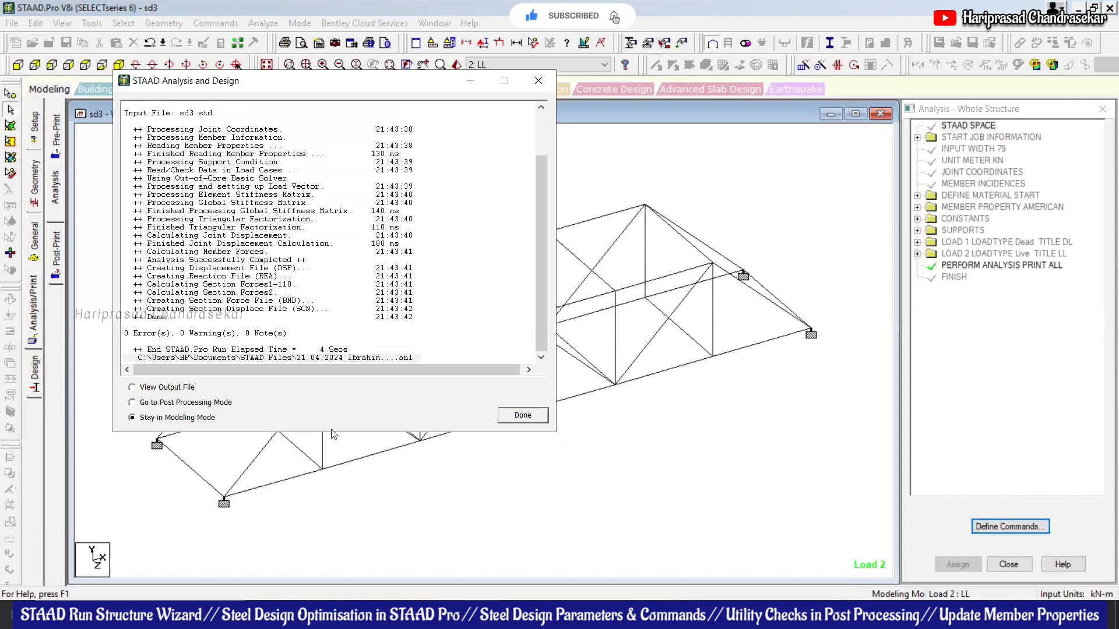
click(523, 415)
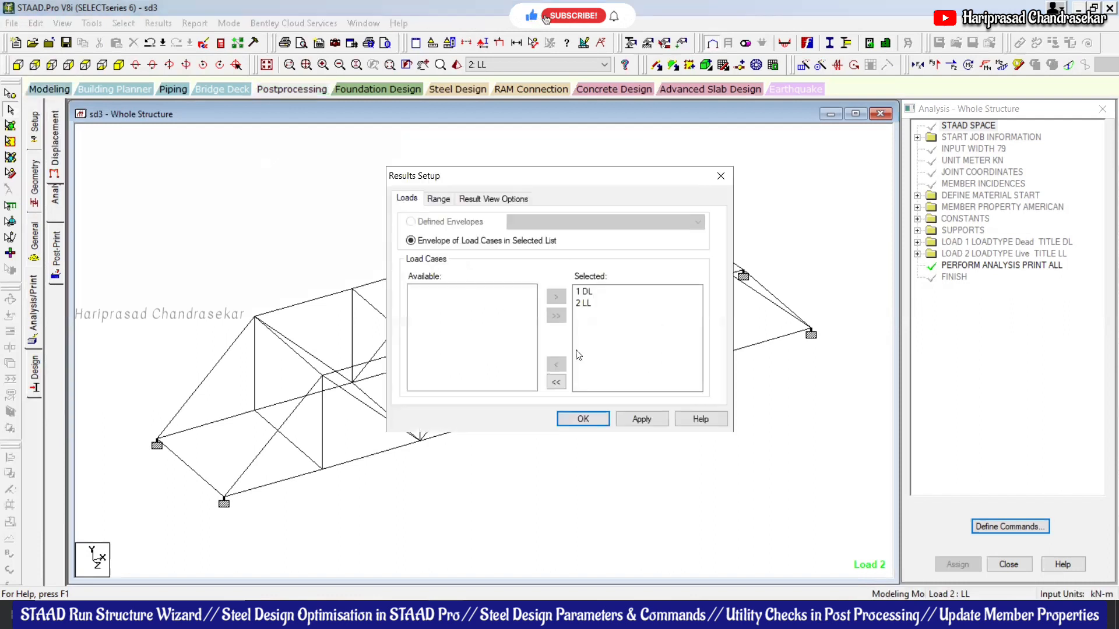
click(583, 418)
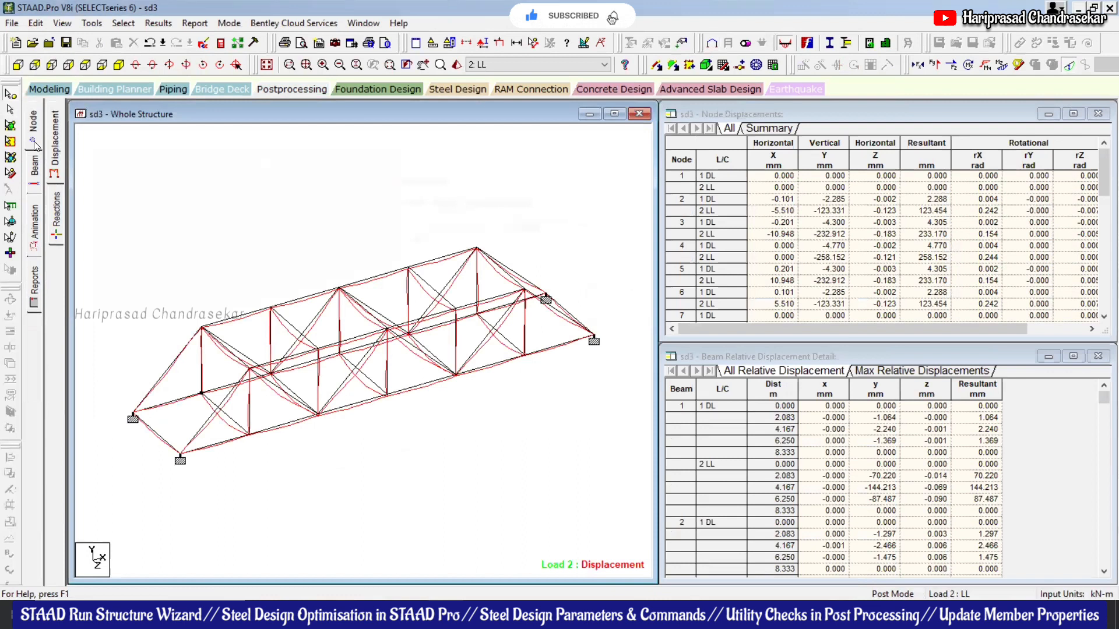
- Examine the support reactions, beam end forces and beam stresses for the live load case
click(56, 221)
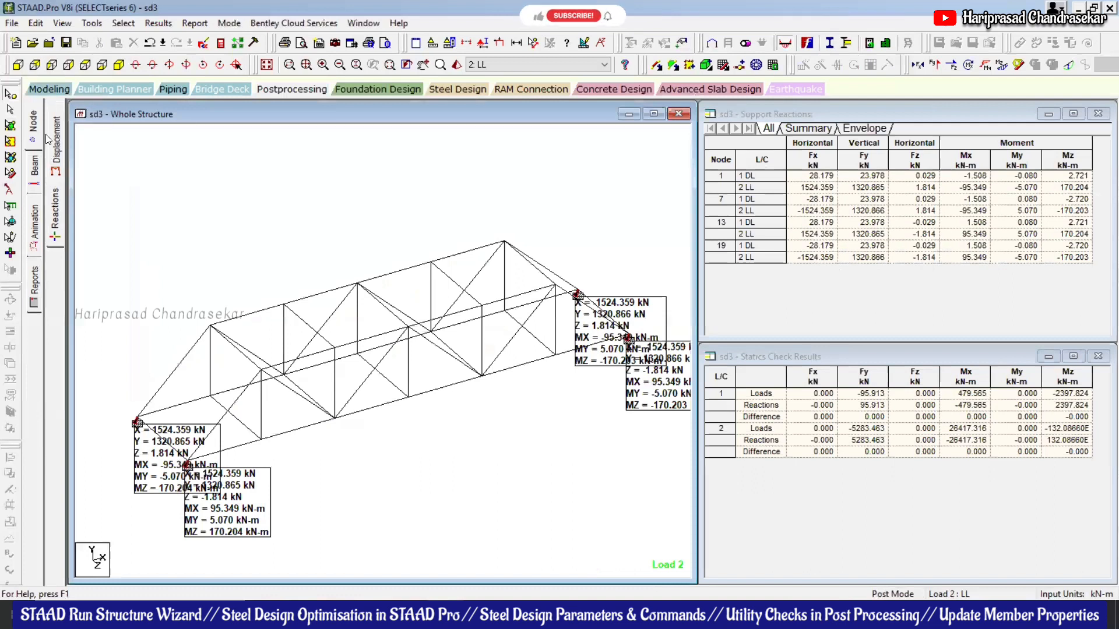
click(34, 169)
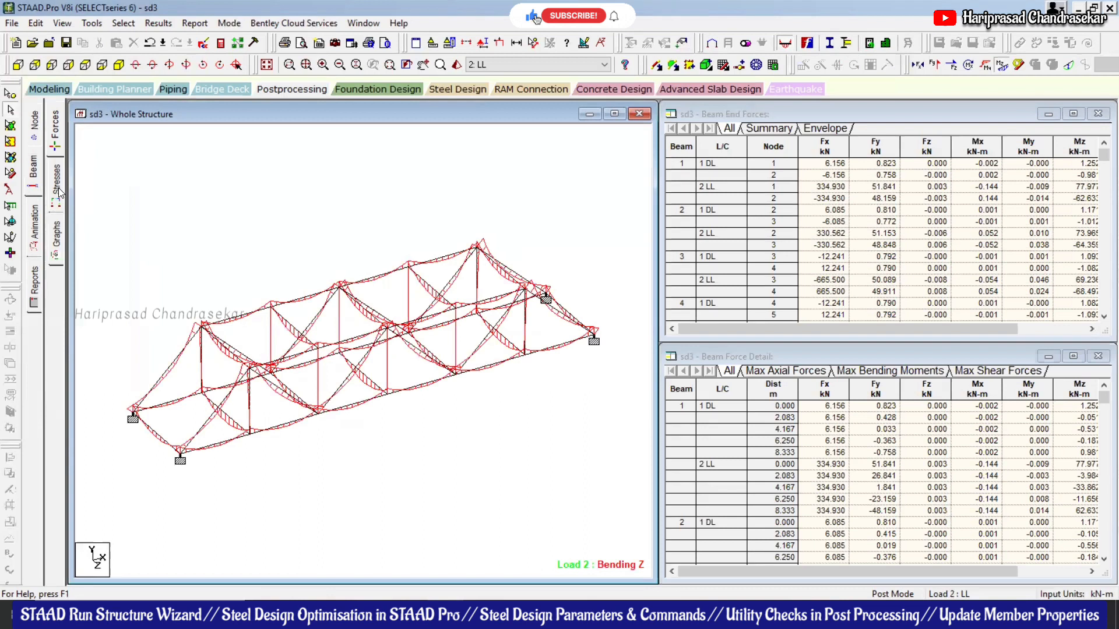
click(57, 186)
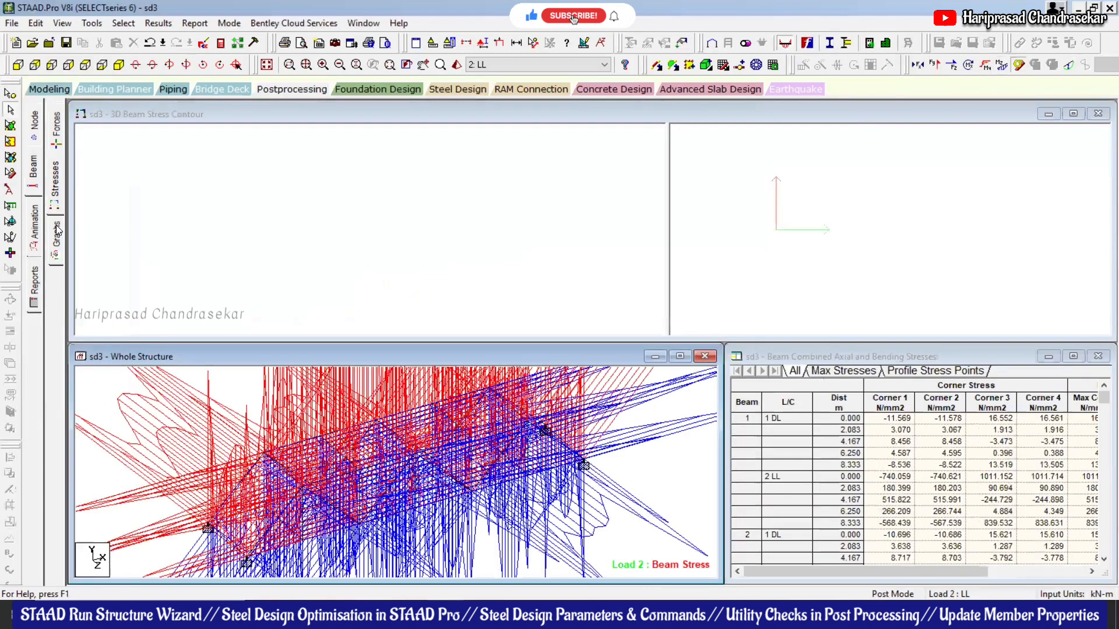
- Examine the moment, shear and axial force graphs of several chord, vertical and diagonal members for LL, including an end diagonal for DL
click(58, 233)
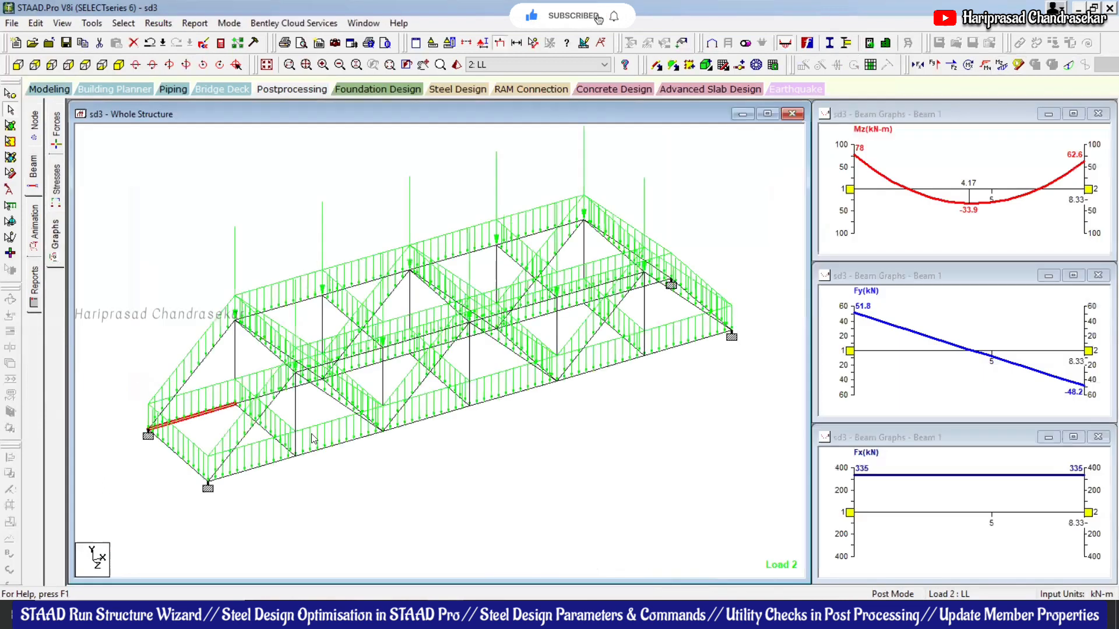
click(296, 408)
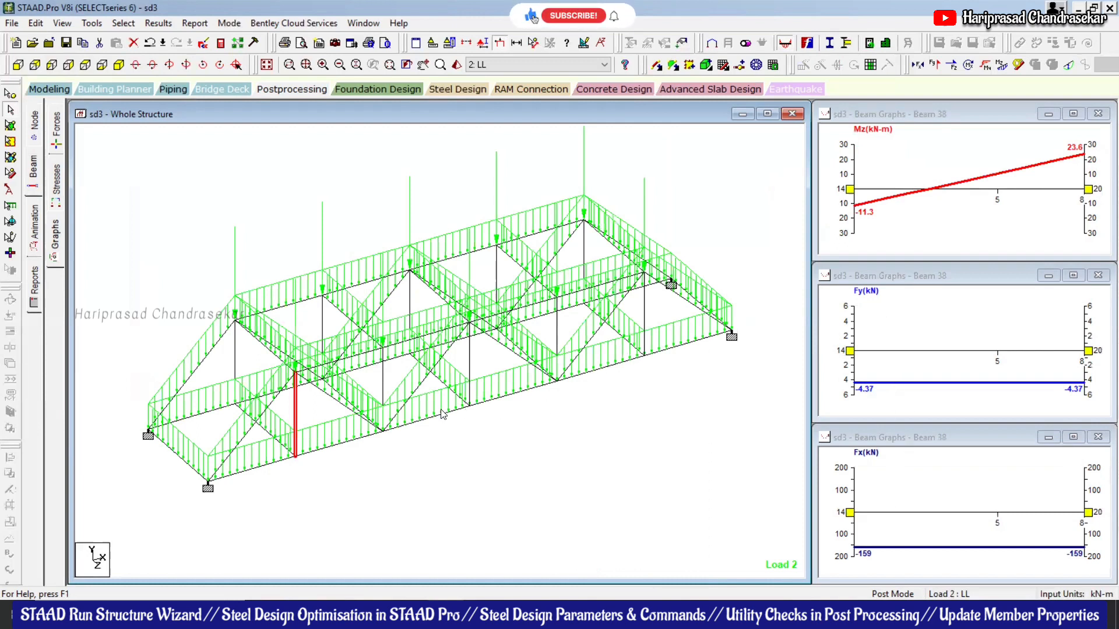
click(355, 441)
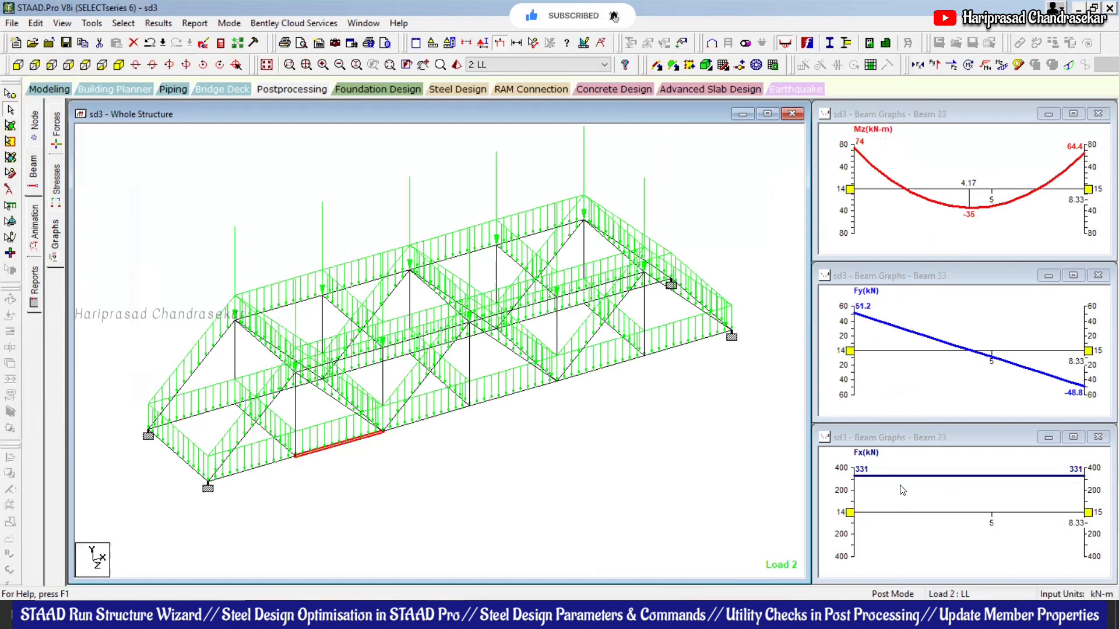
click(470, 367)
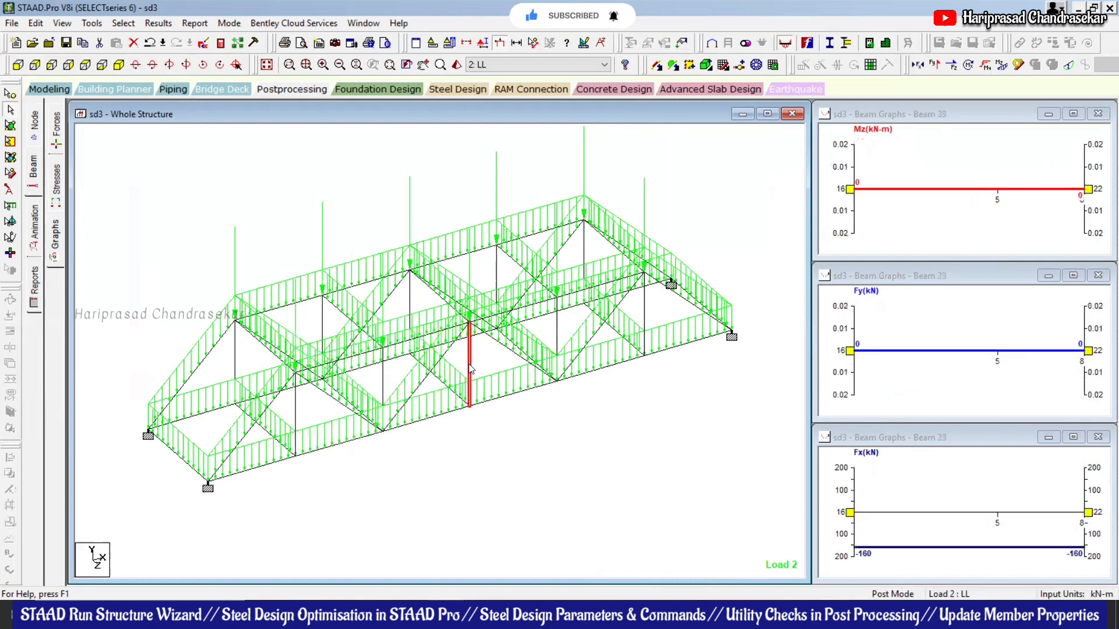
click(510, 395)
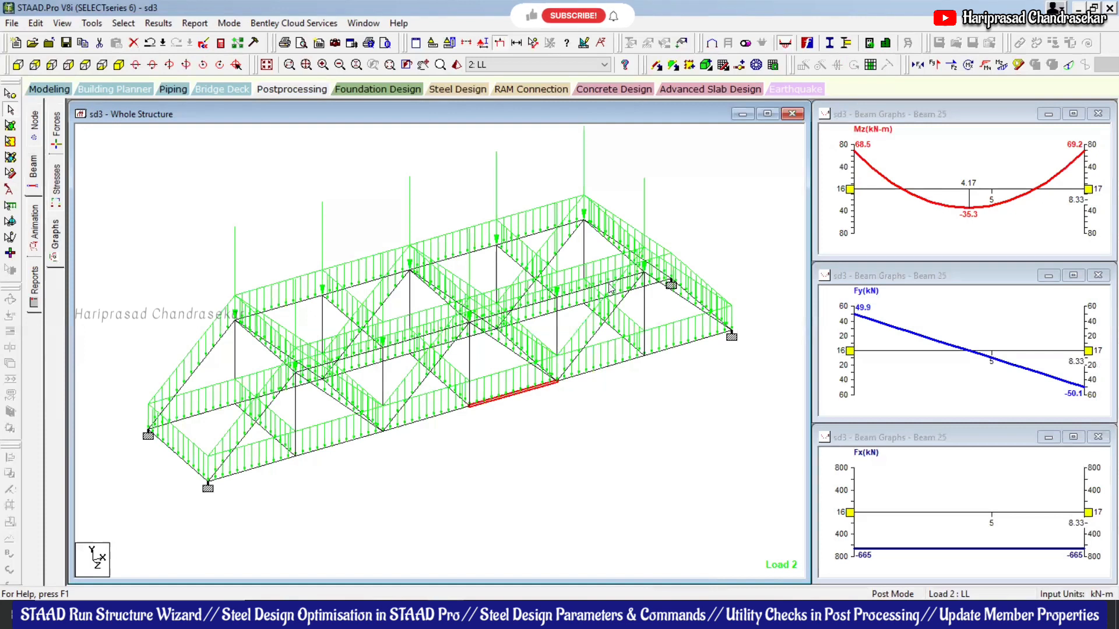
click(207, 358)
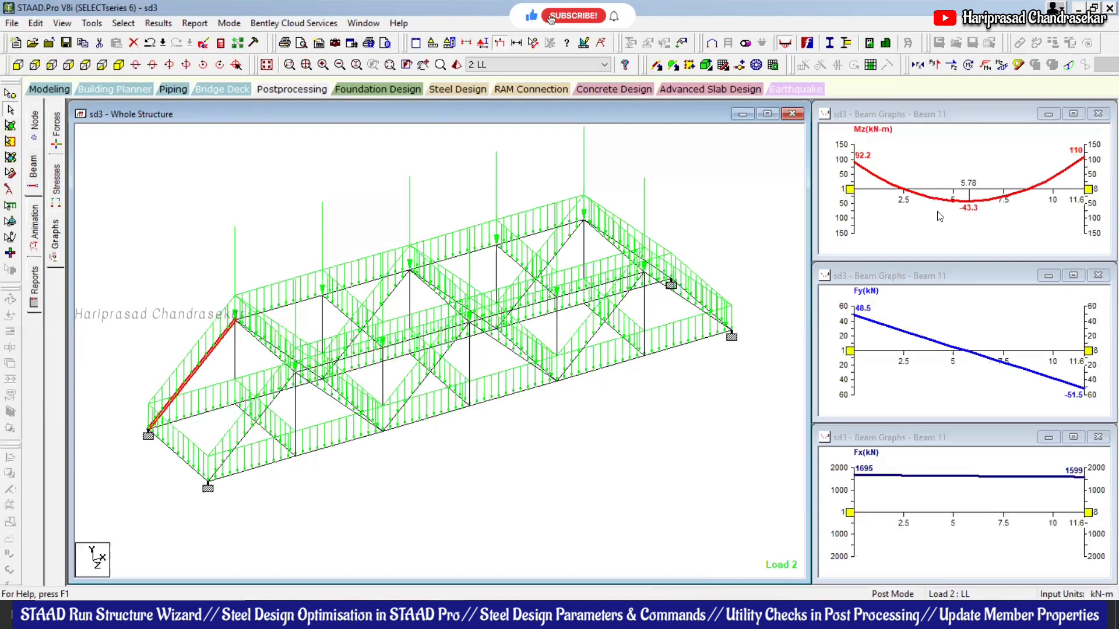
click(528, 64)
click(503, 76)
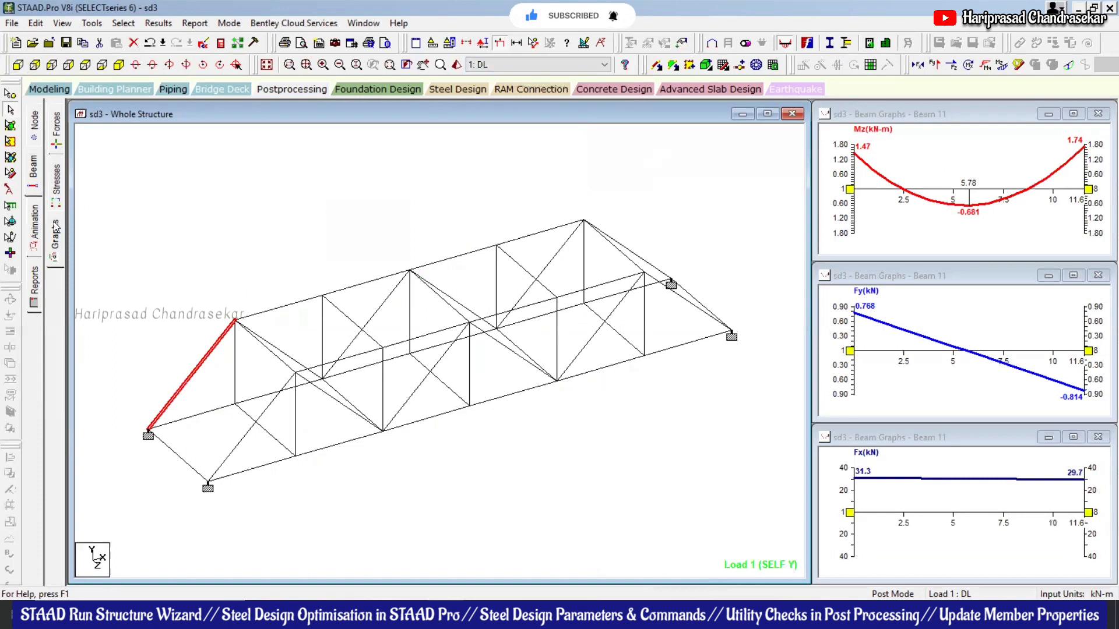
- Return to modeling mode, clear the member selection and expand the load cases in the load definitions
click(58, 89)
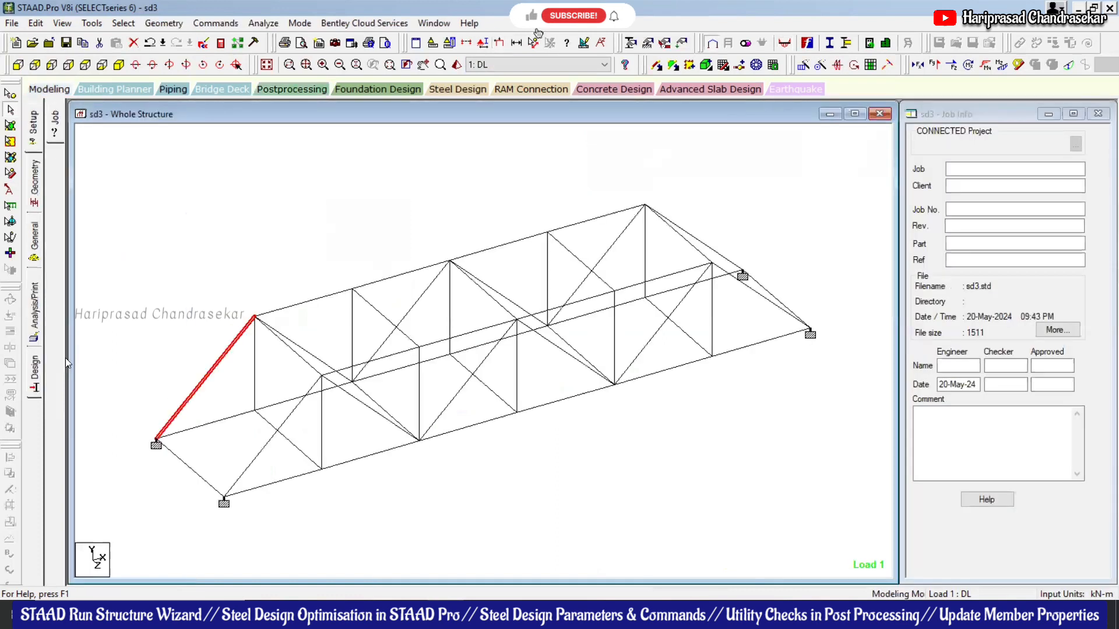
click(335, 216)
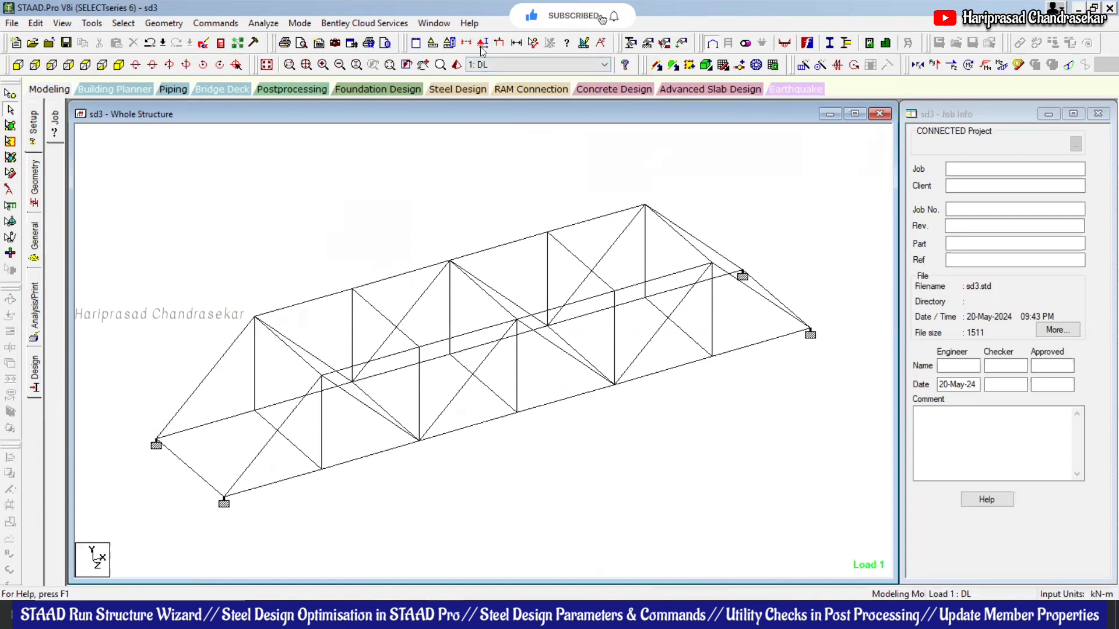
click(38, 236)
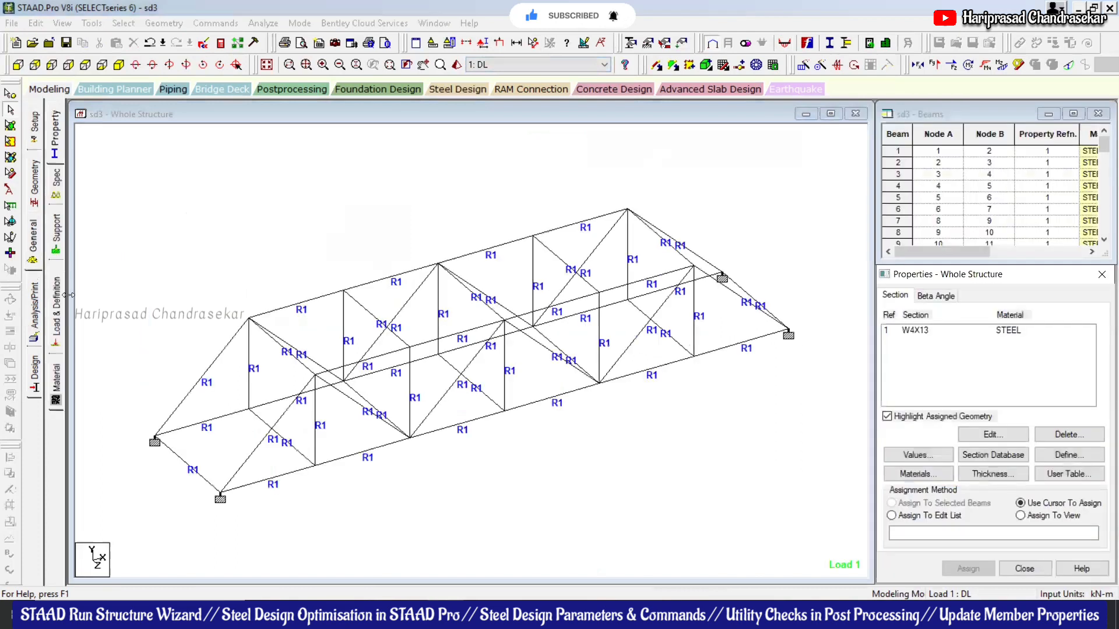
click(55, 308)
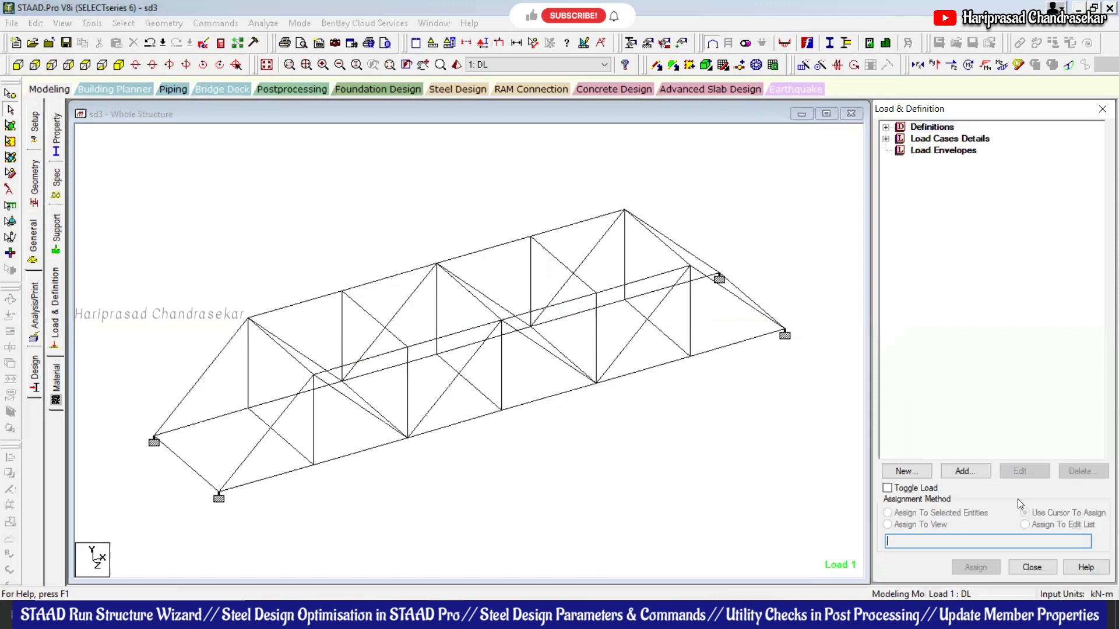
click(885, 139)
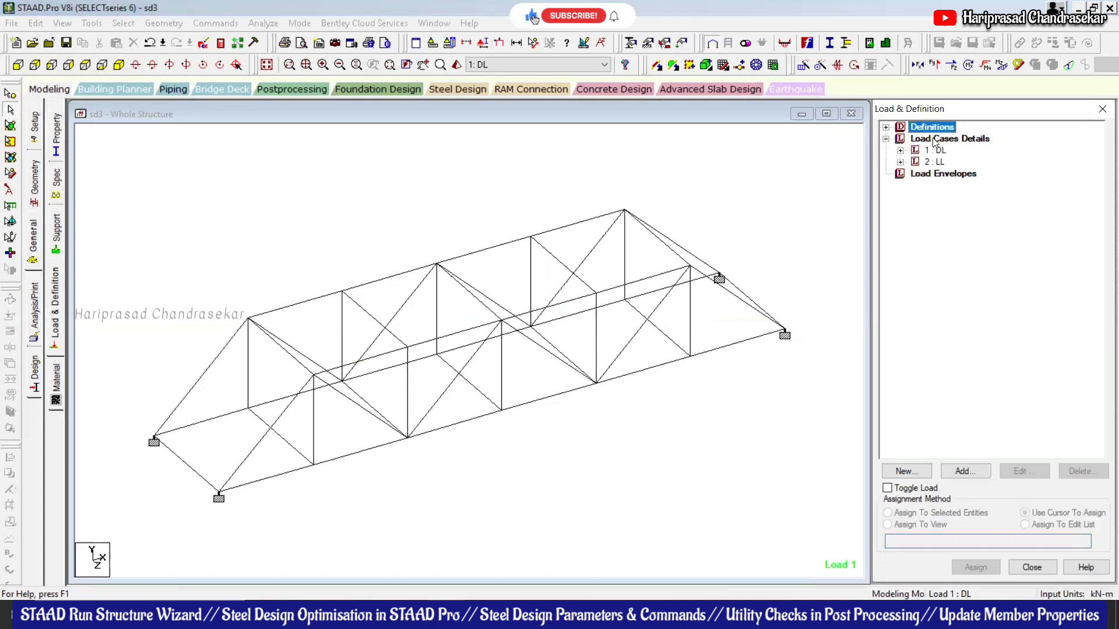
click(934, 142)
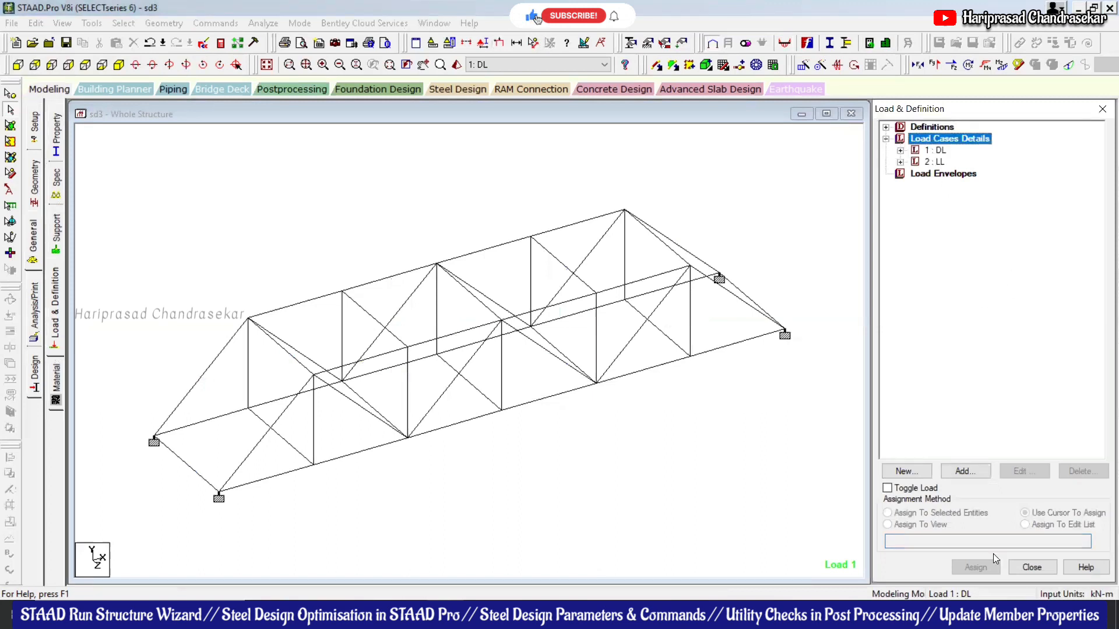
- Generate and add automatic load combinations using the ACI code and Table2 category, accepting deletion of the existing result files
click(972, 472)
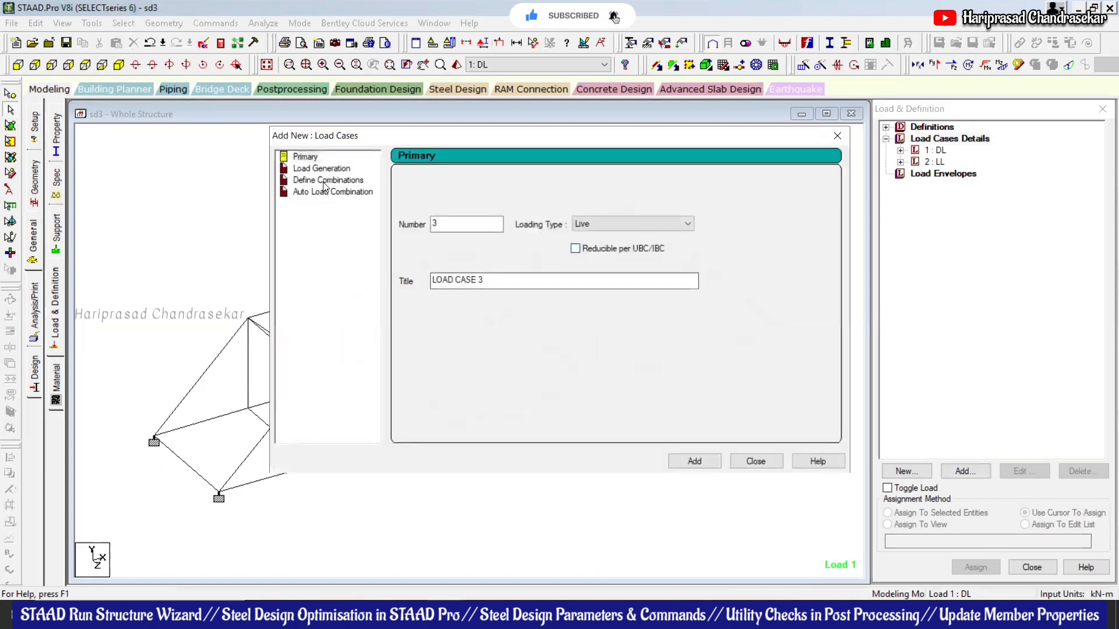
click(328, 180)
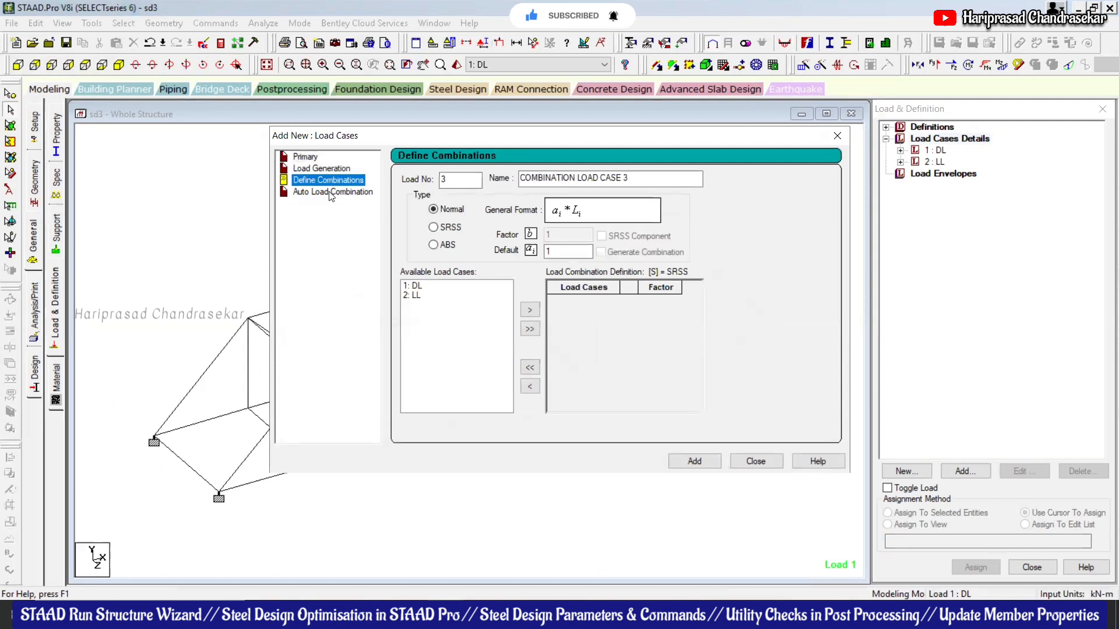
click(330, 193)
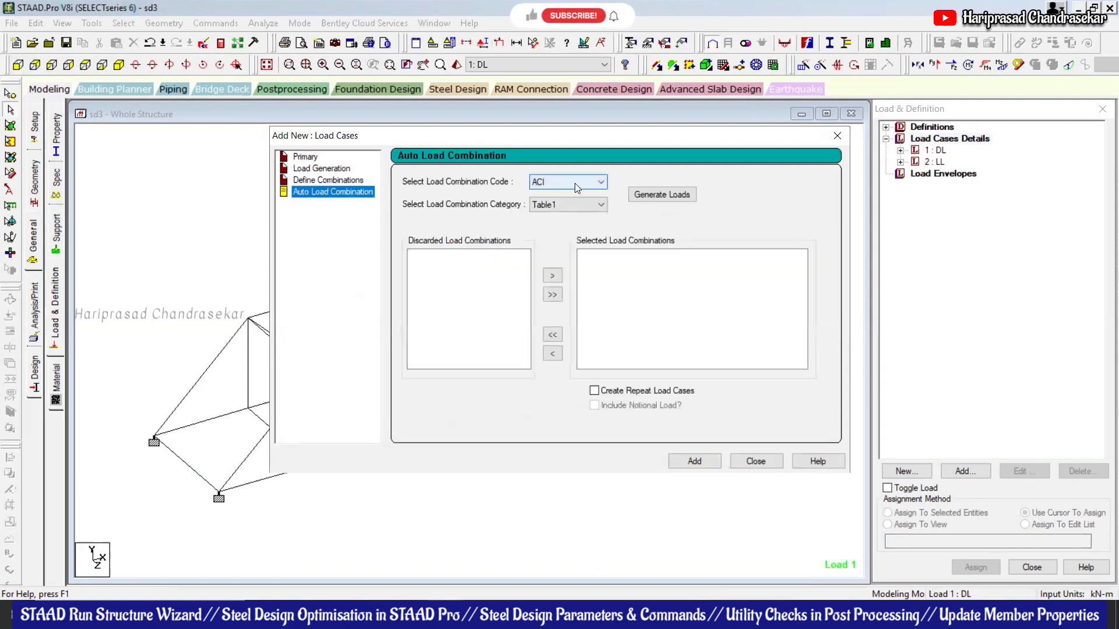
click(576, 181)
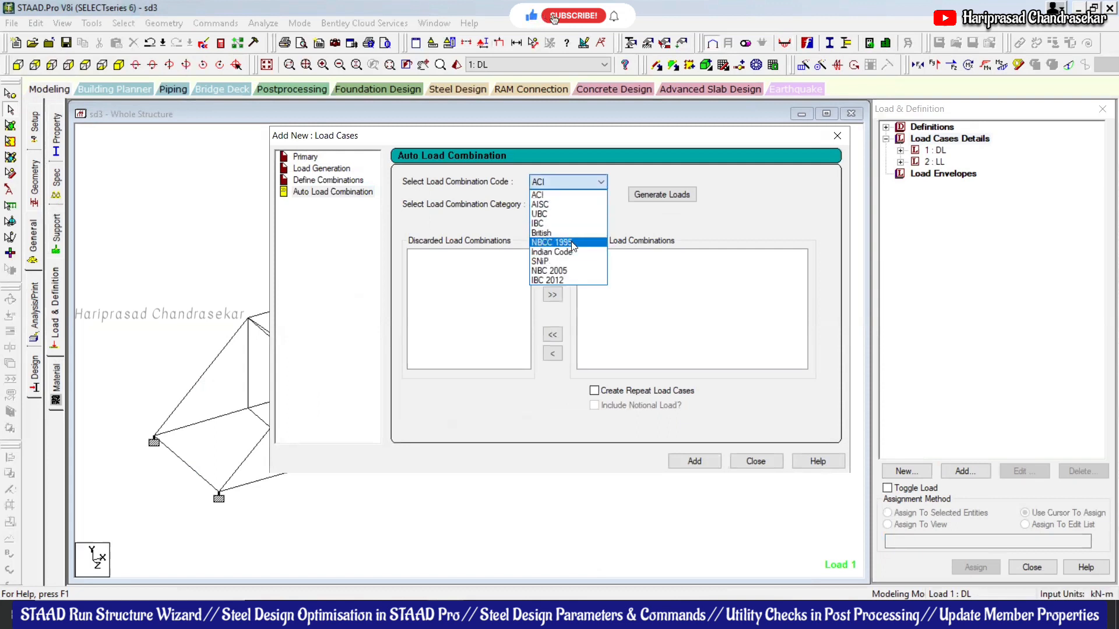
click(560, 195)
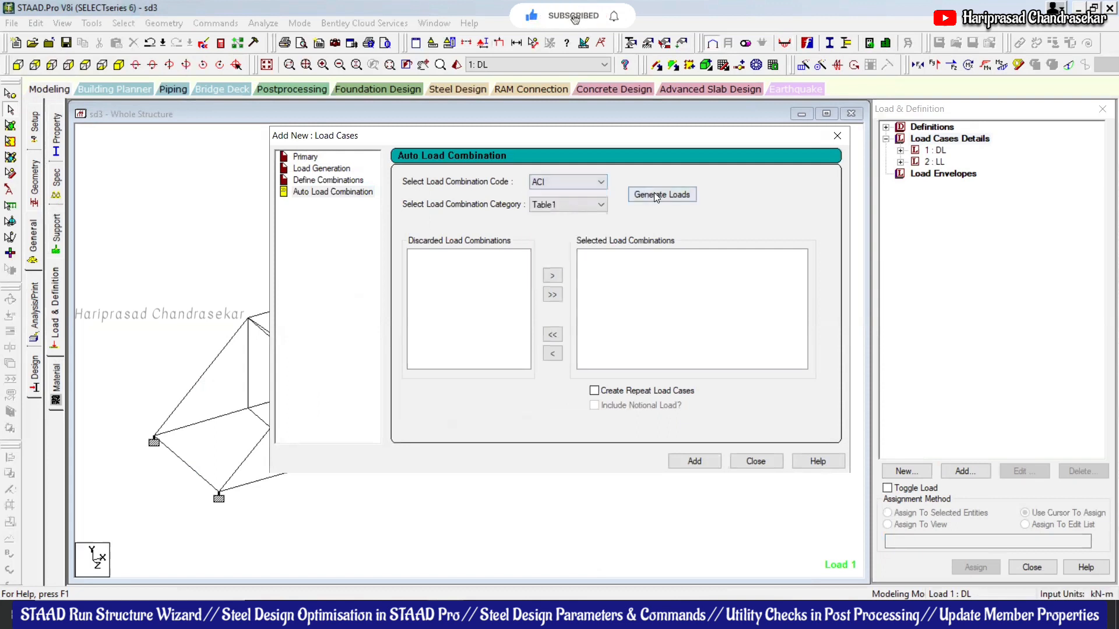
click(576, 205)
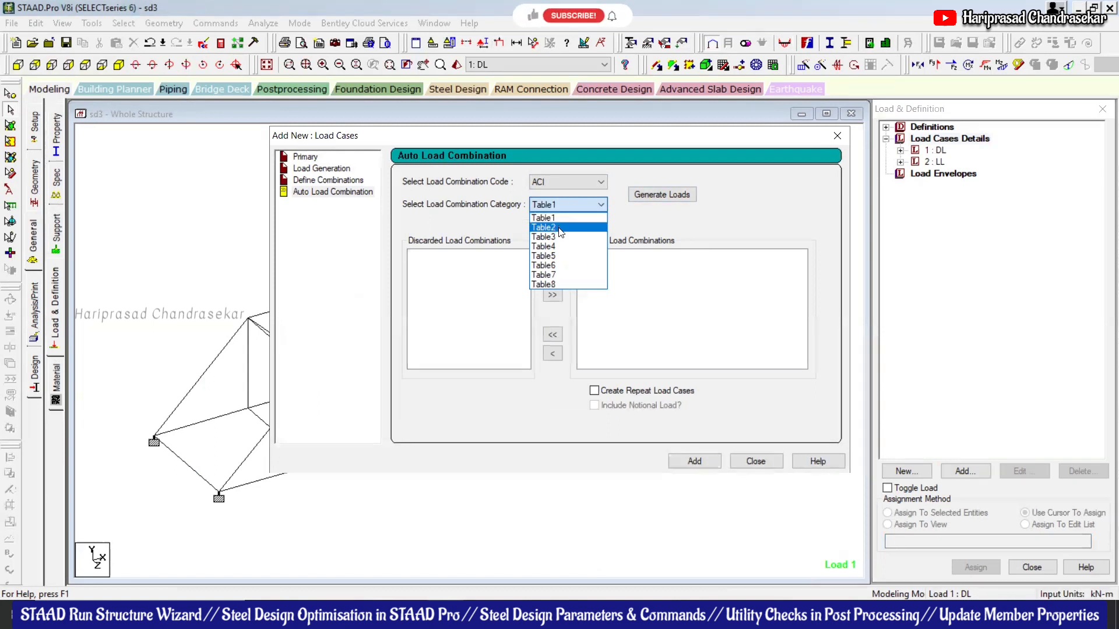
click(634, 212)
click(656, 196)
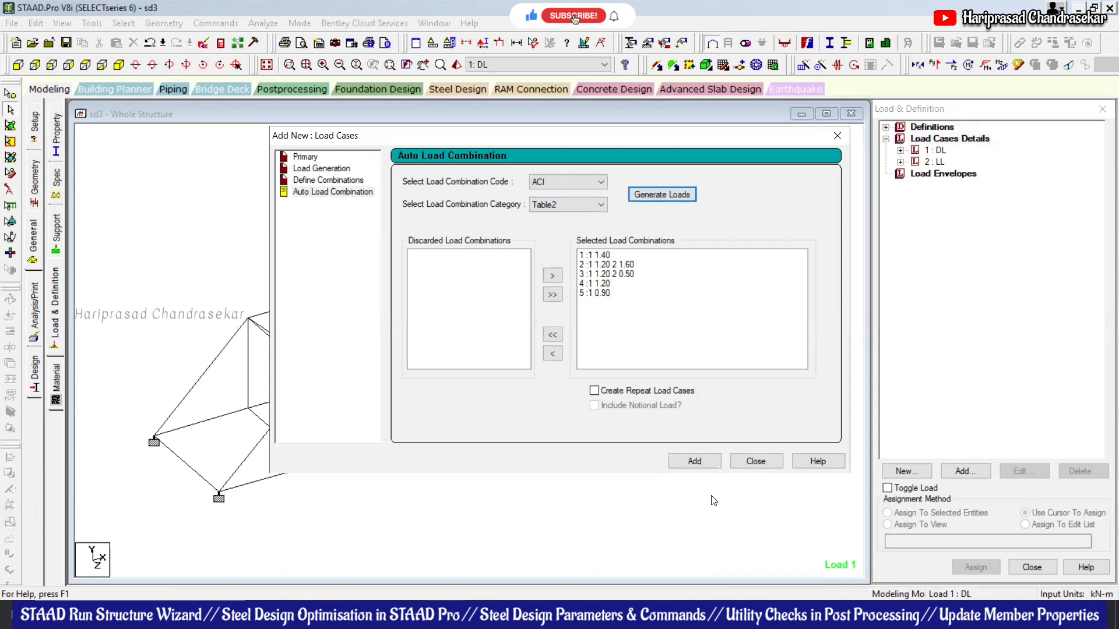
click(710, 465)
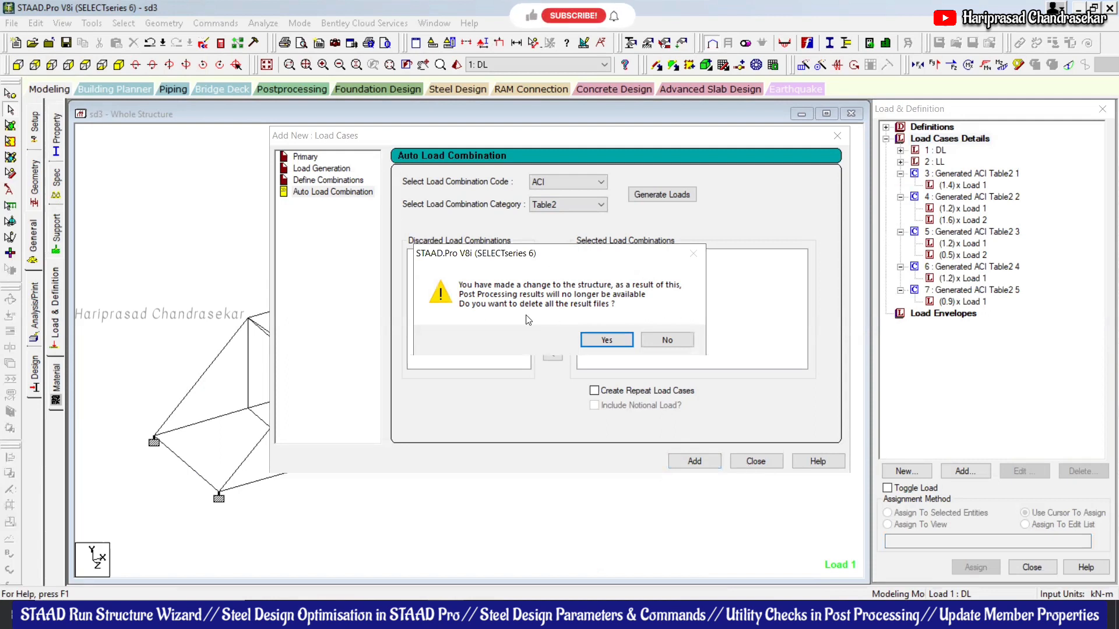
click(607, 338)
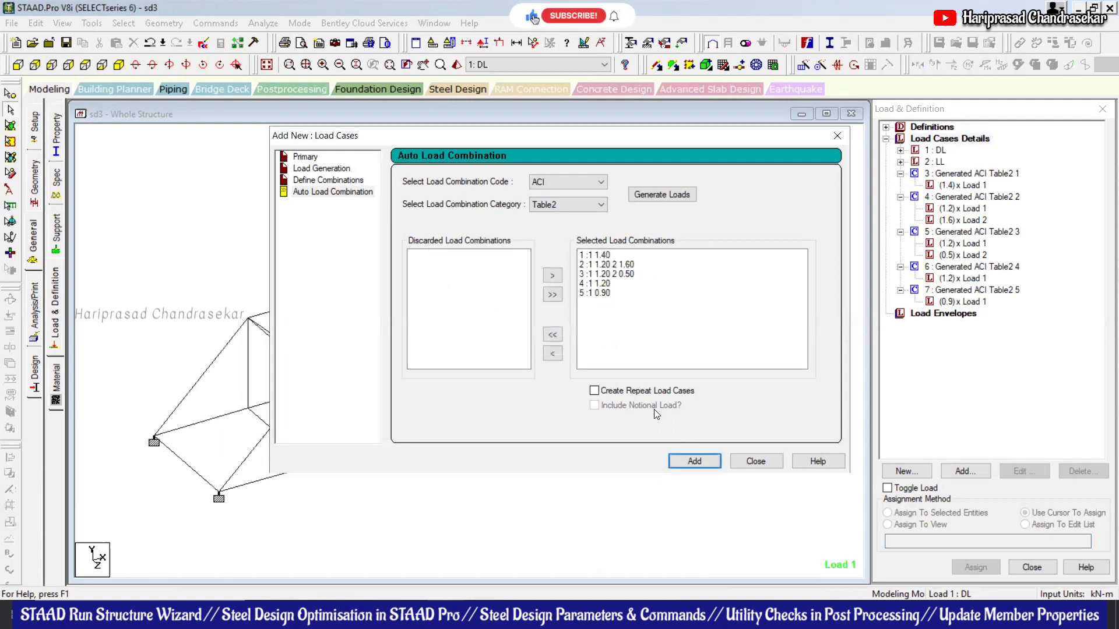
click(755, 461)
- Set the Load Case 1 factor to 1.7 in combination 3, Generated ACI Table2 1
click(960, 174)
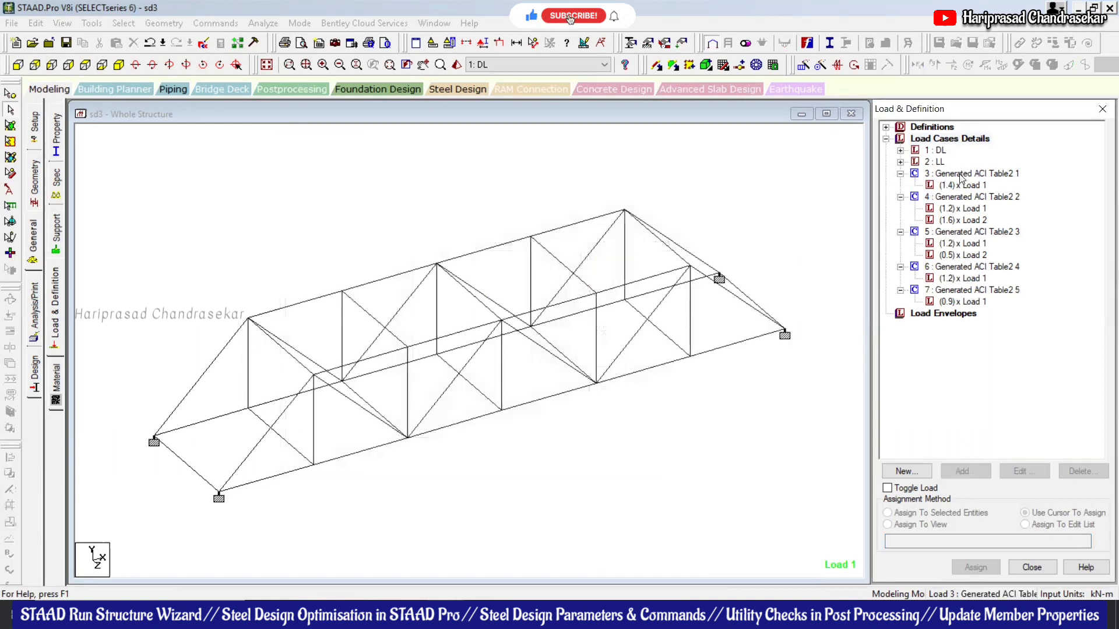
click(1023, 472)
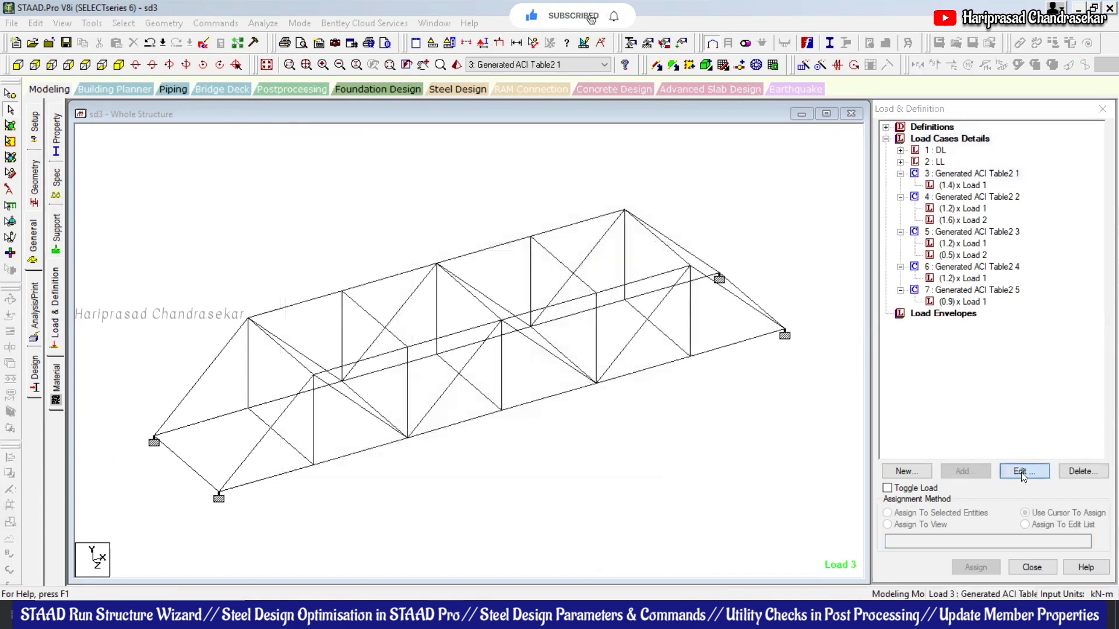
click(666, 300)
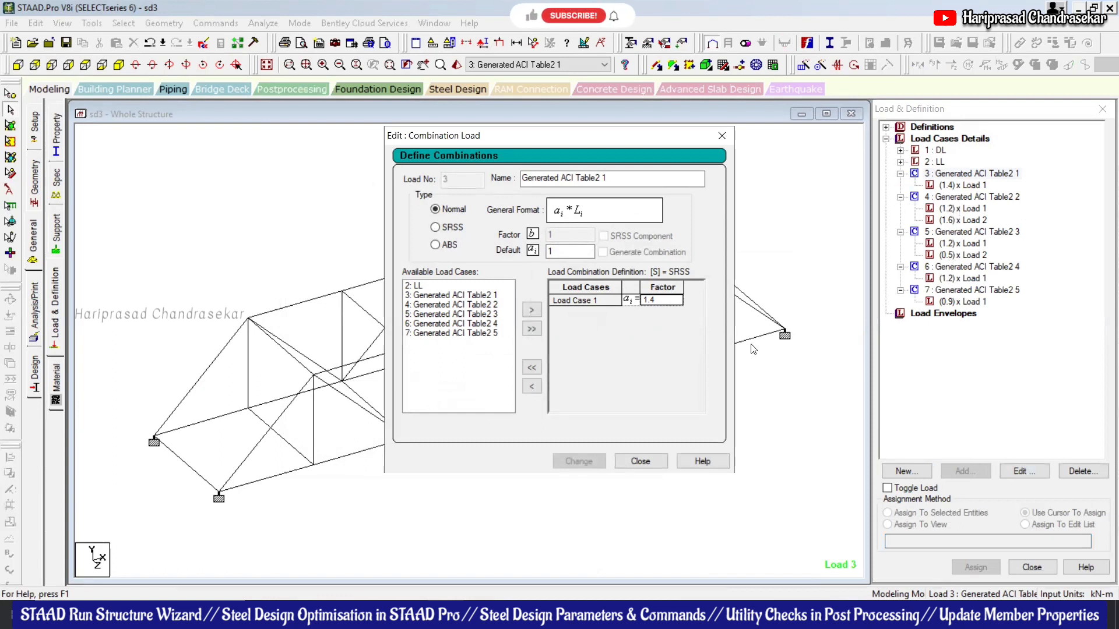
click(662, 300)
text(1.)
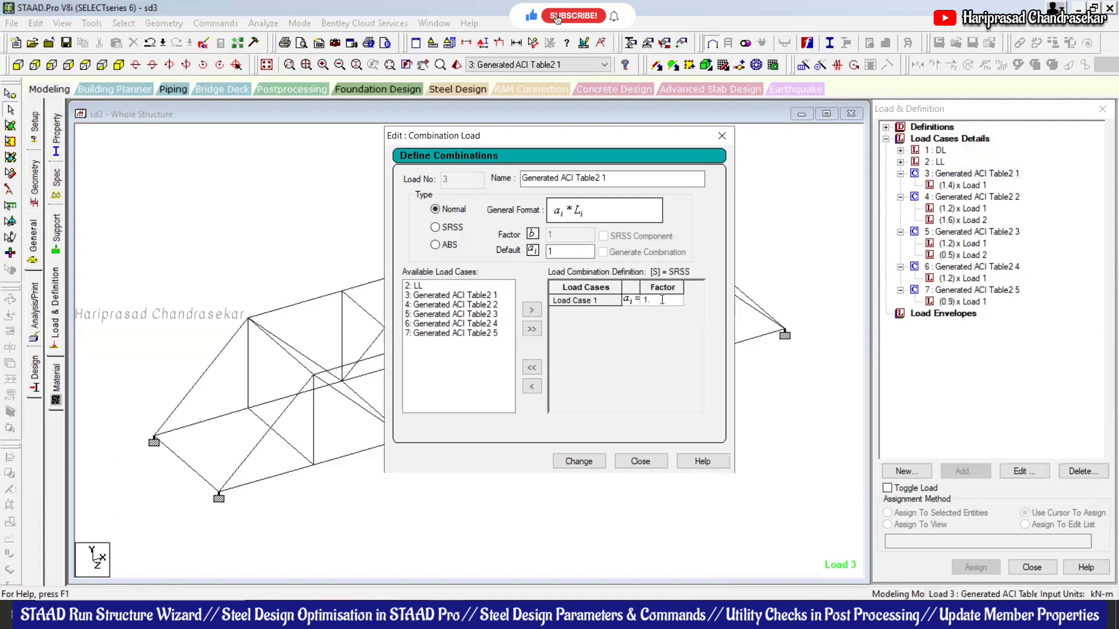
text(7)
click(598, 462)
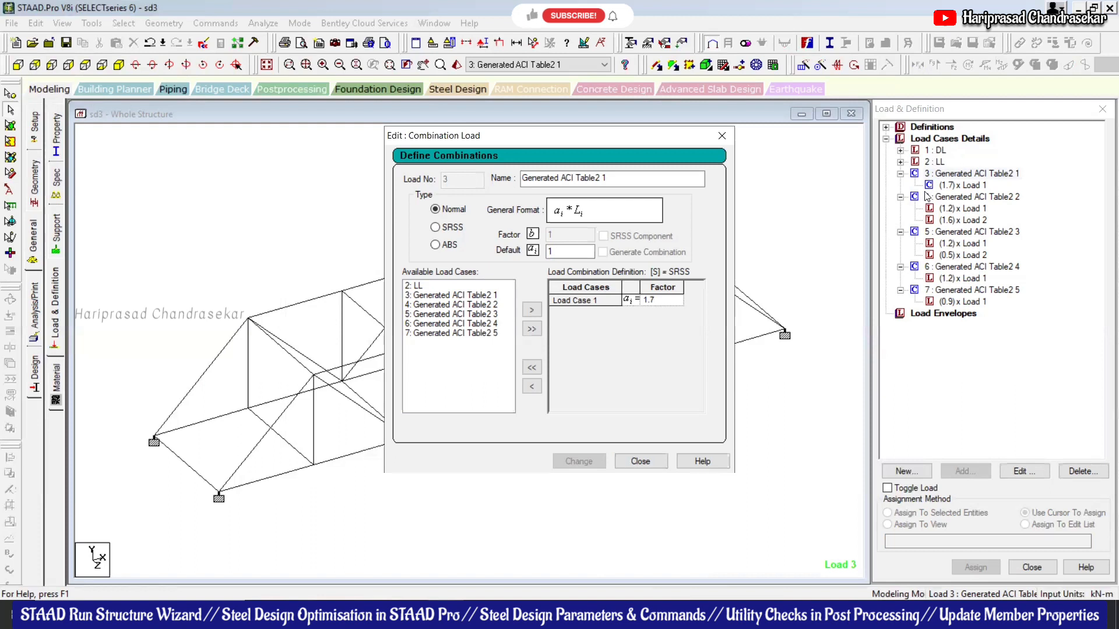
click(658, 461)
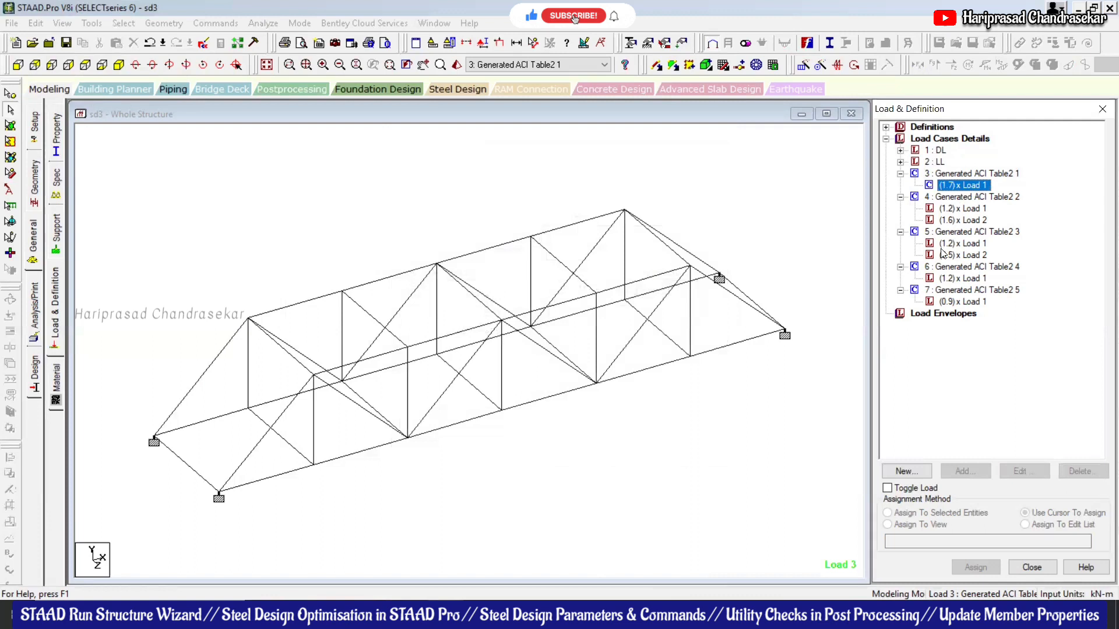
click(751, 224)
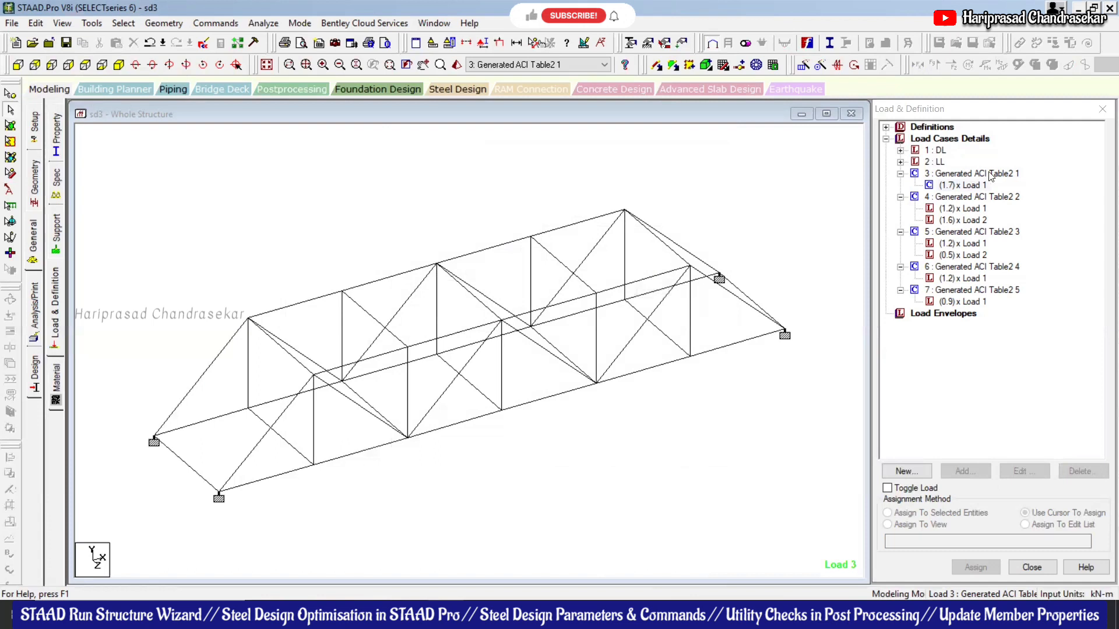
- Rerun the analysis and go to post processing mode with DL, LL and all five generated ACI combinations selected for the results
click(263, 23)
click(285, 40)
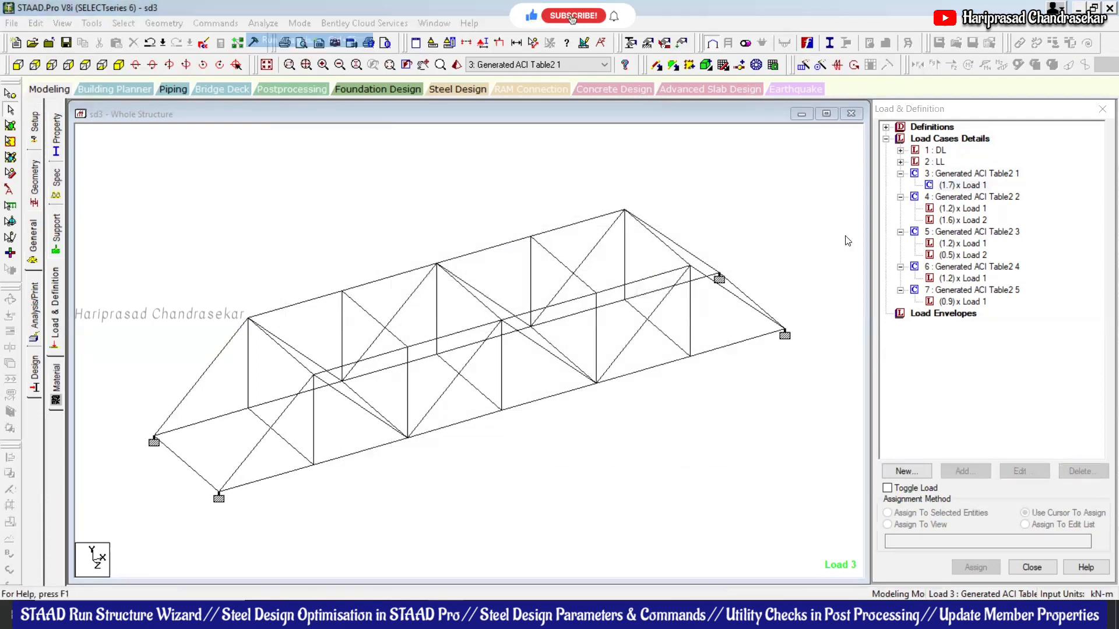
click(475, 324)
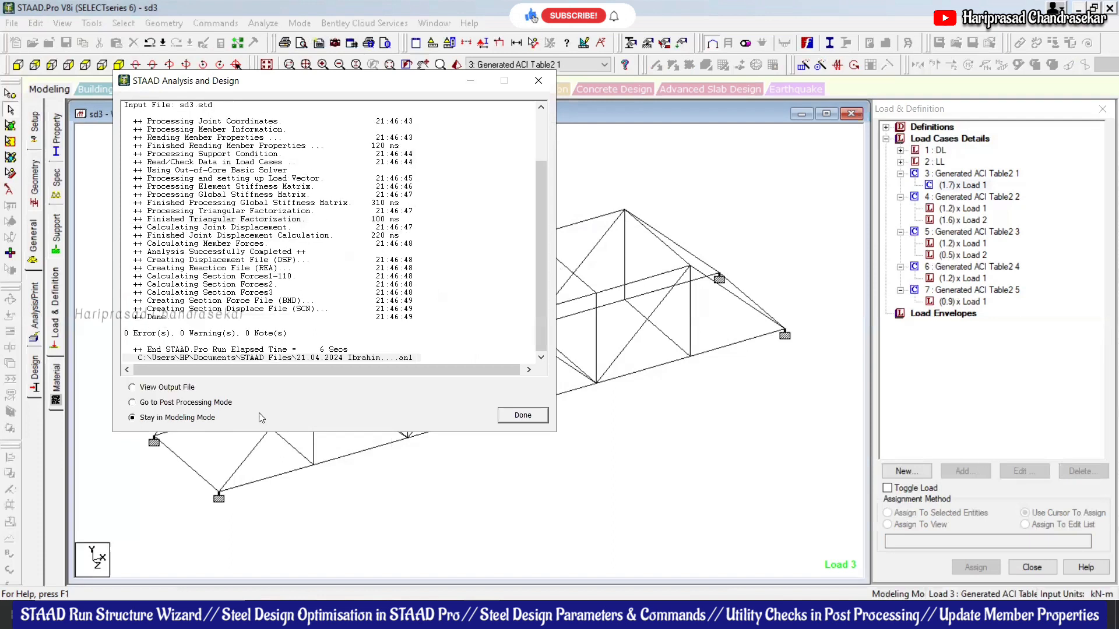
click(526, 419)
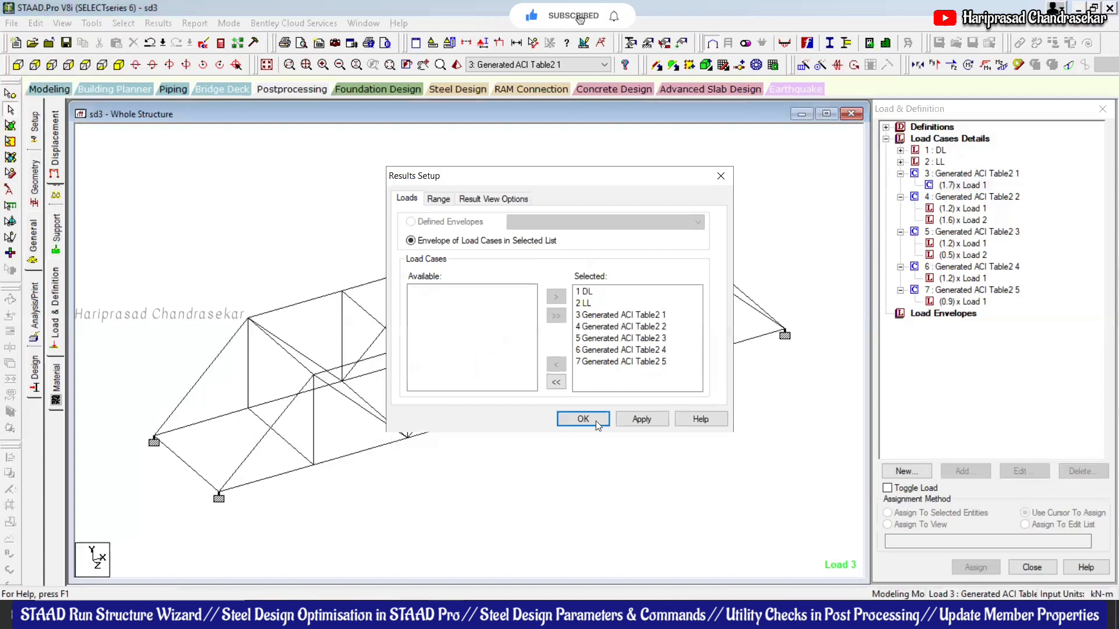
click(595, 420)
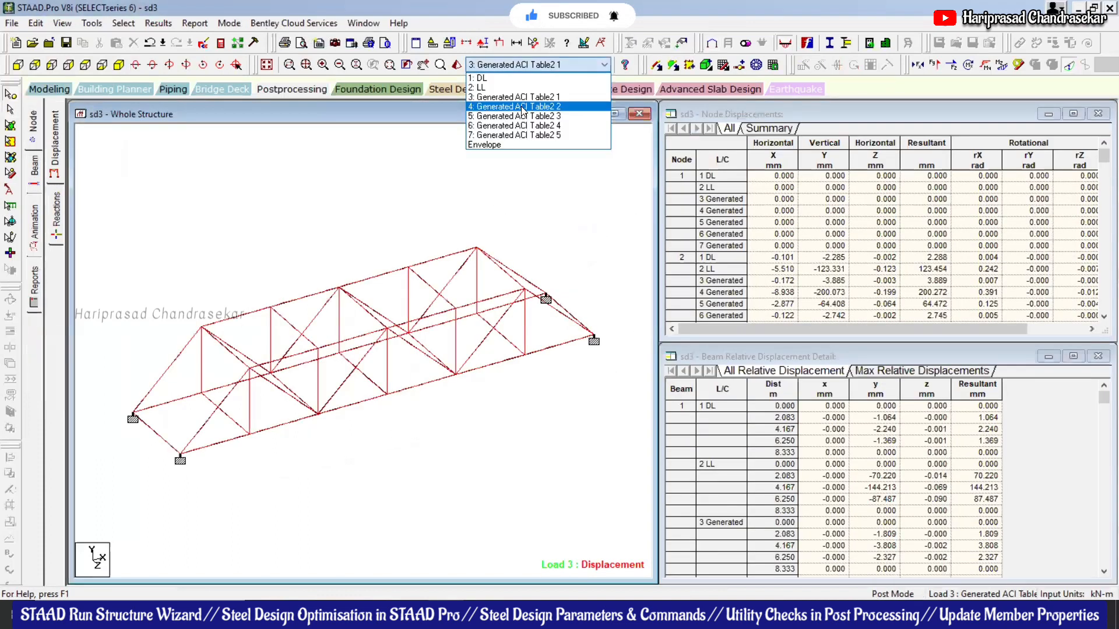
- Display load combination 4, Generated ACI Table2 2, and examine the beam force graphs of a bottom chord member and the inclined end member
click(518, 107)
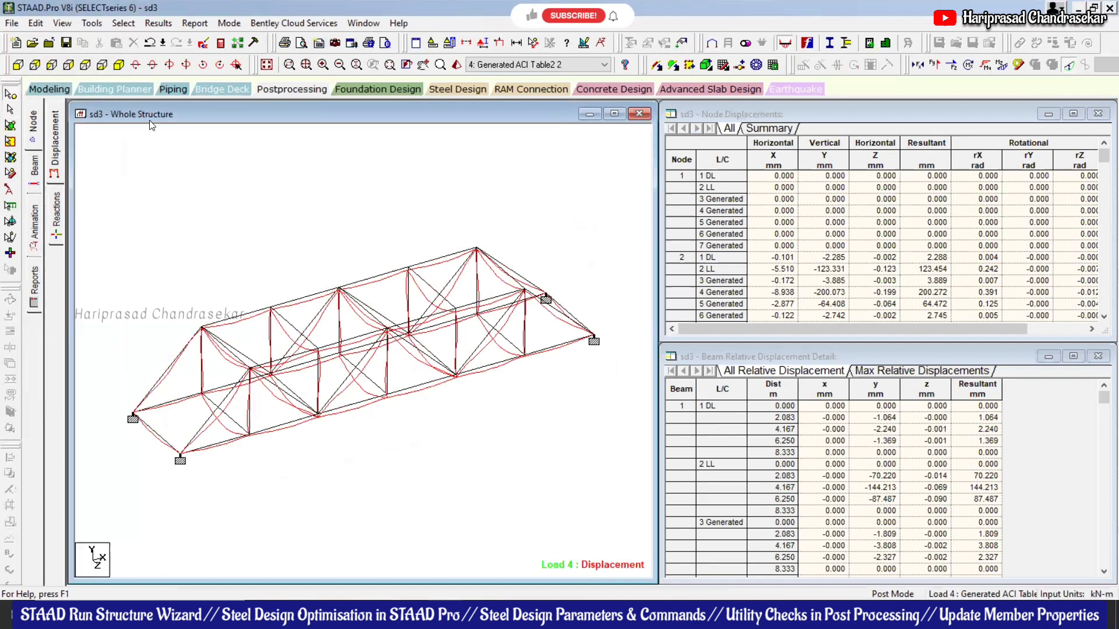
click(34, 167)
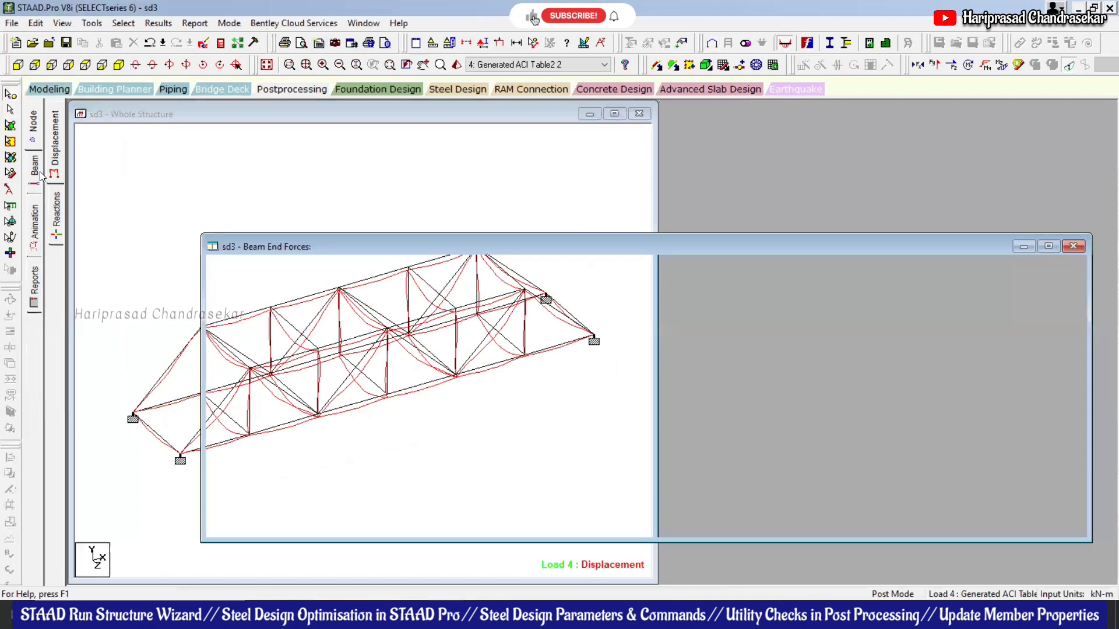
click(57, 244)
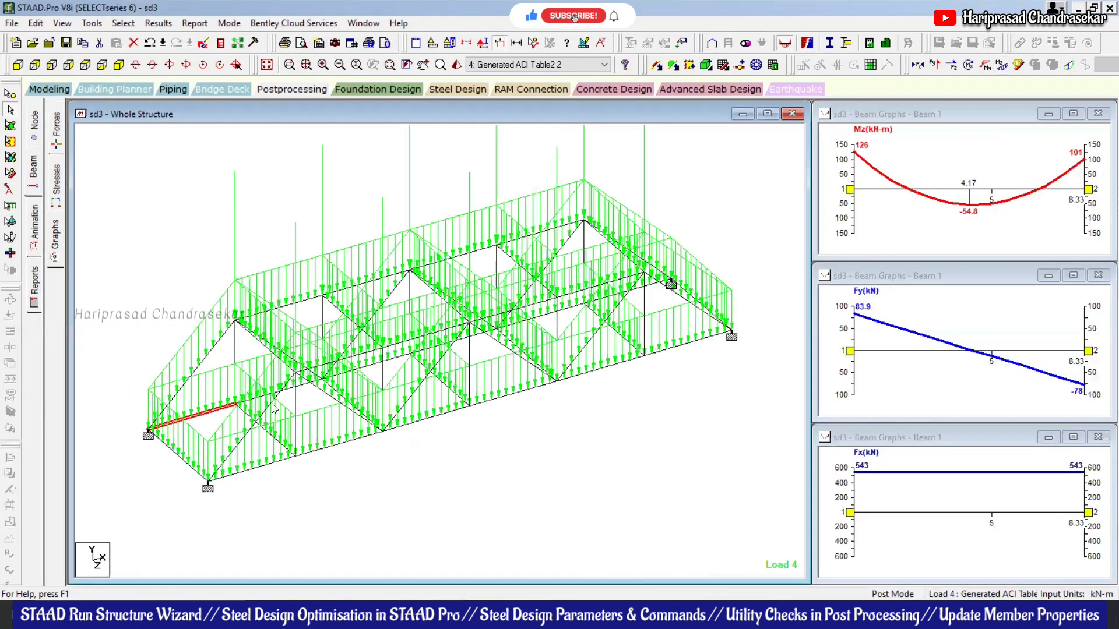
click(279, 392)
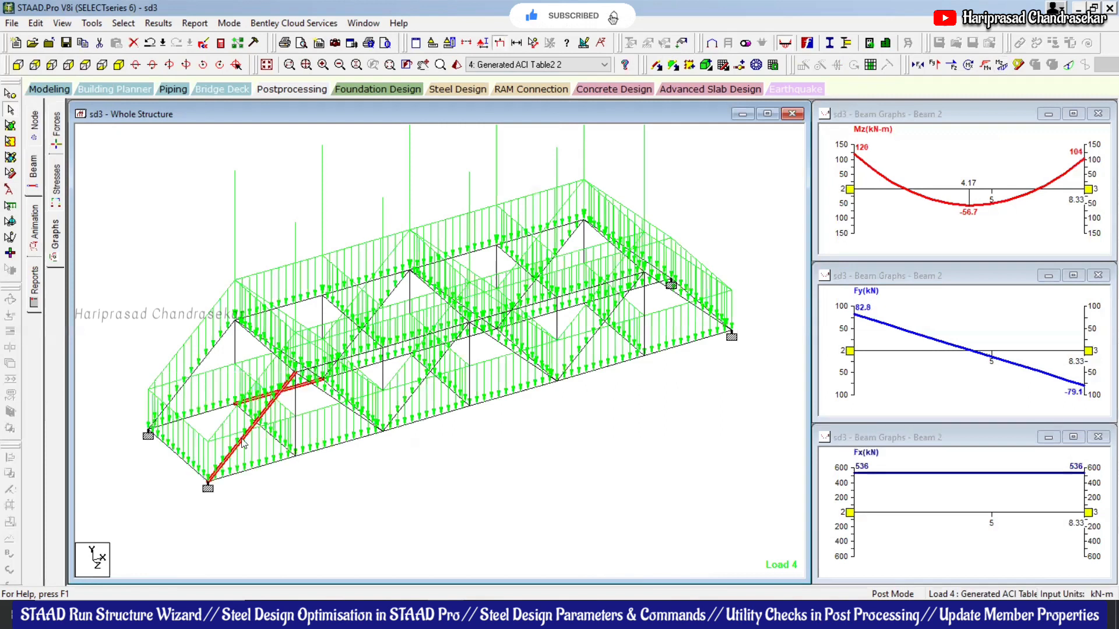
click(242, 443)
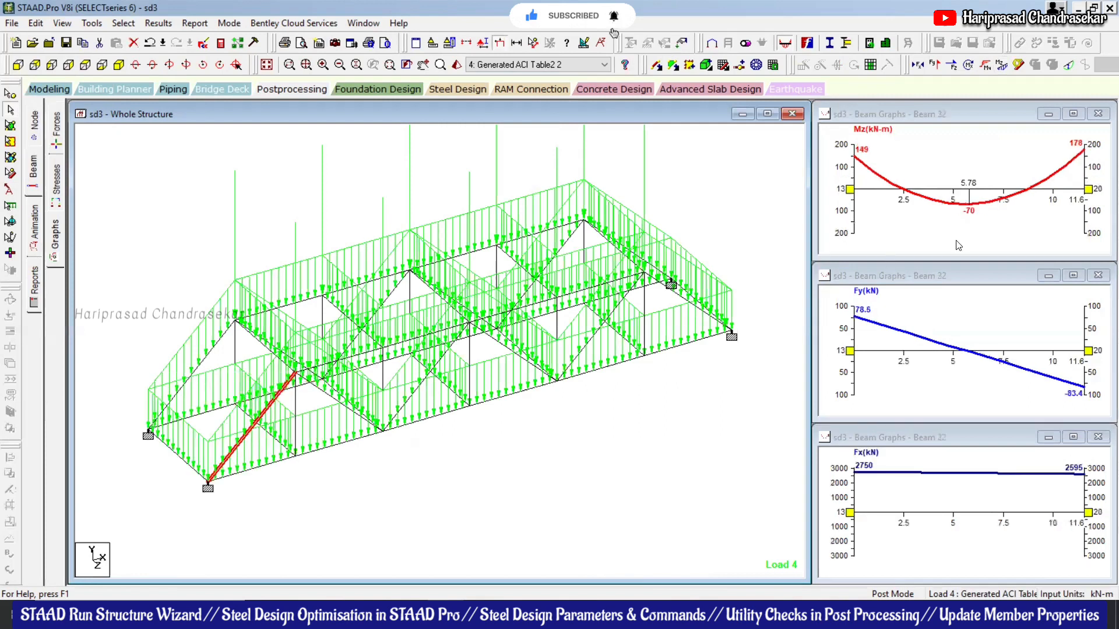
- Examine the 3D beam stress contour of the inclined end member with the section plane at 7.22 m
click(58, 189)
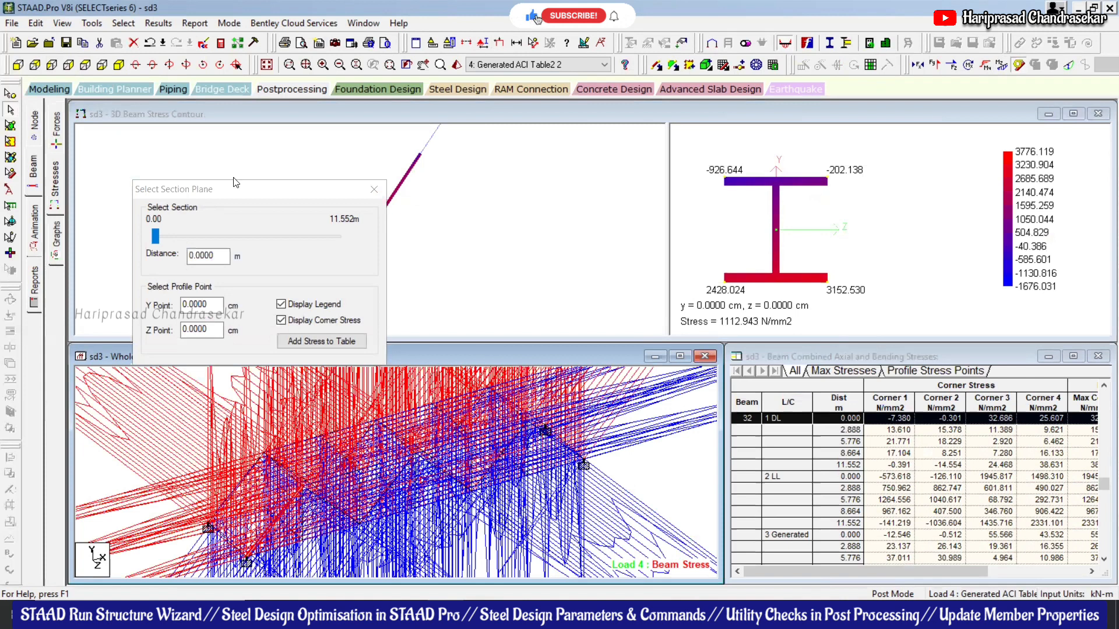
click(242, 196)
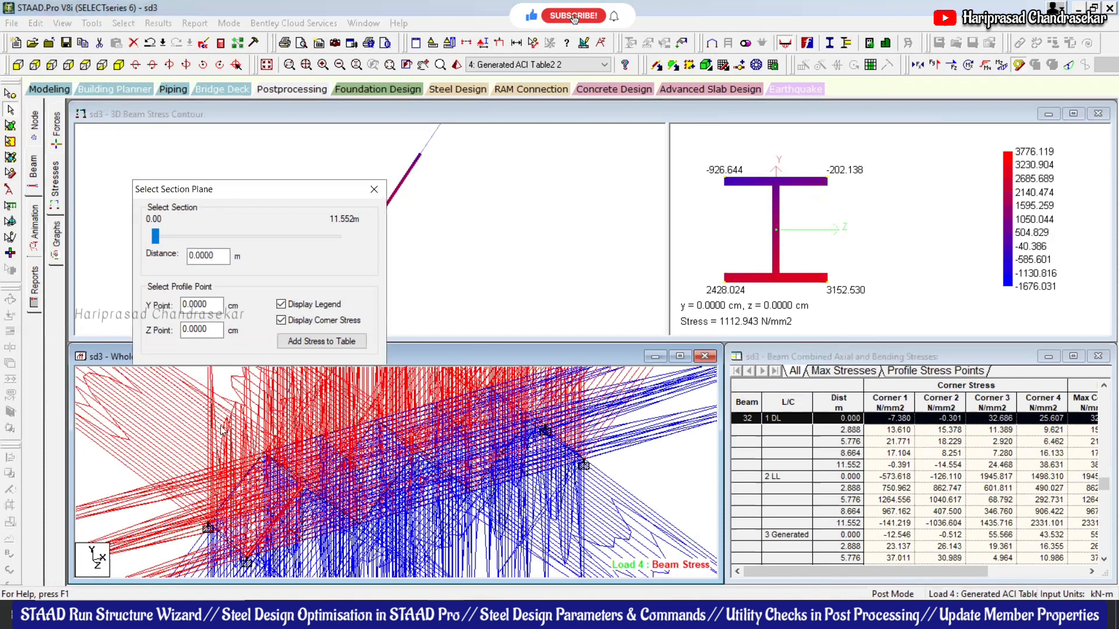
drag(243, 196, 510, 194)
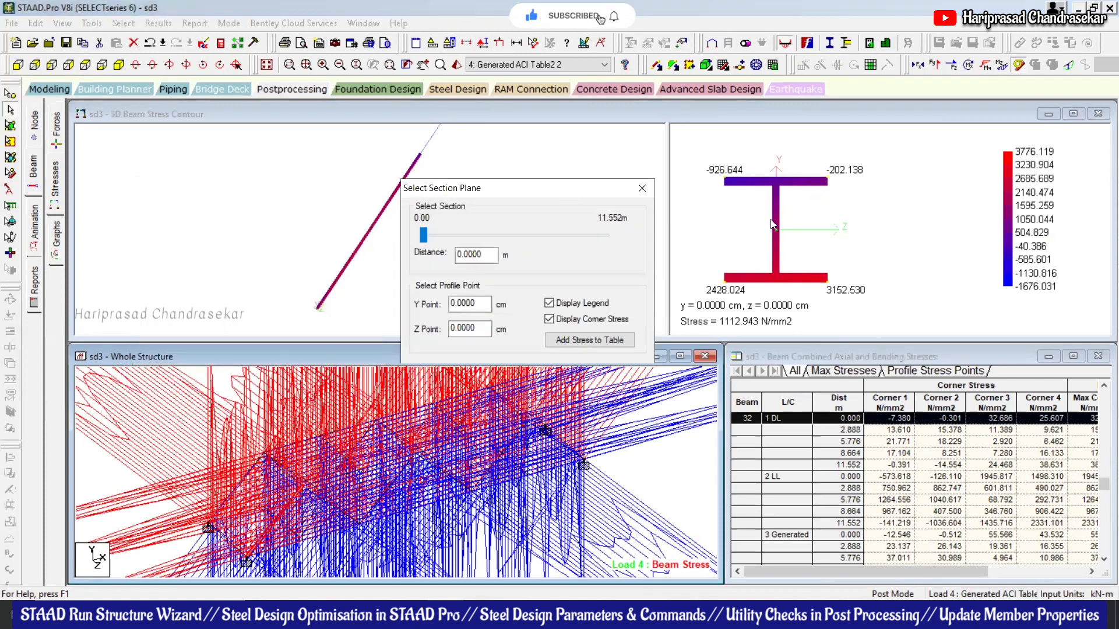
drag(424, 235, 528, 243)
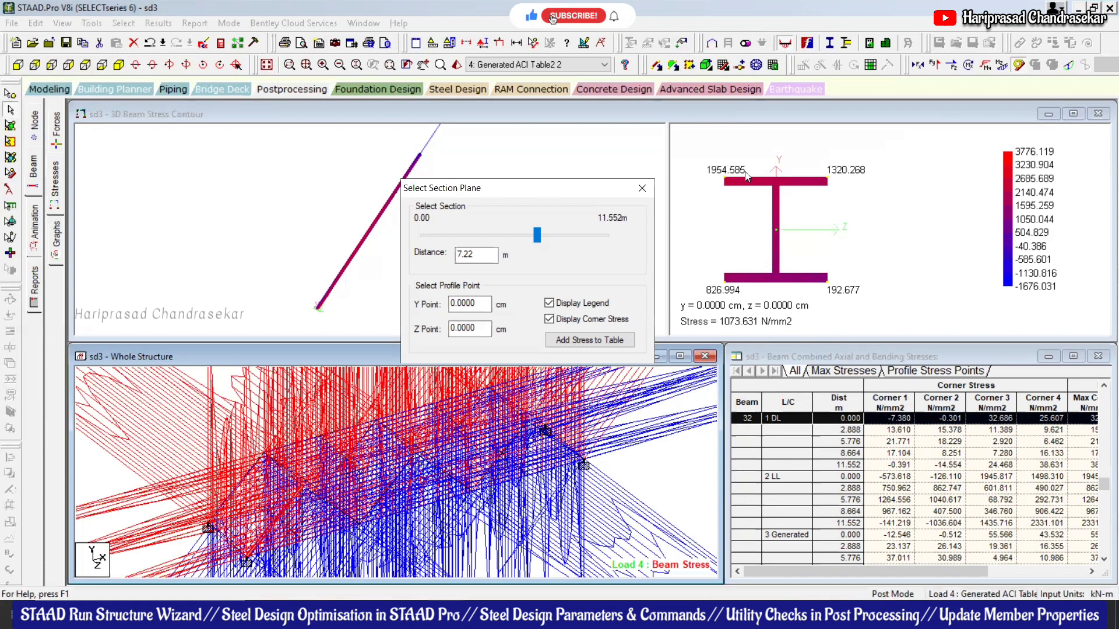
click(651, 191)
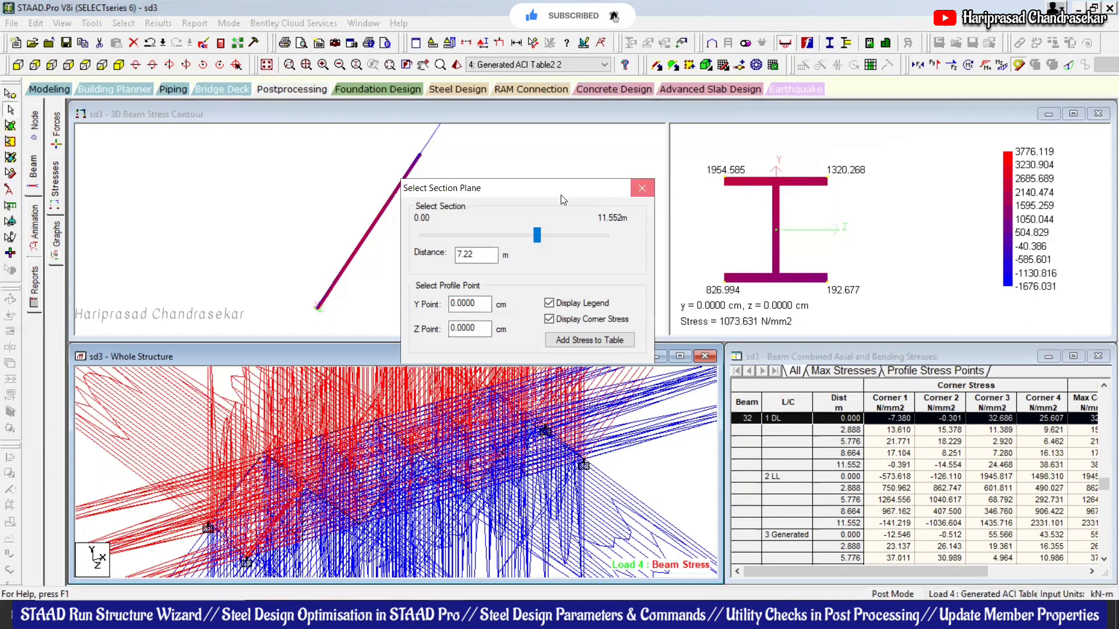
- Open steel design in modeling mode with no member selected, keeping AISC 360-10 as the current code
click(52, 92)
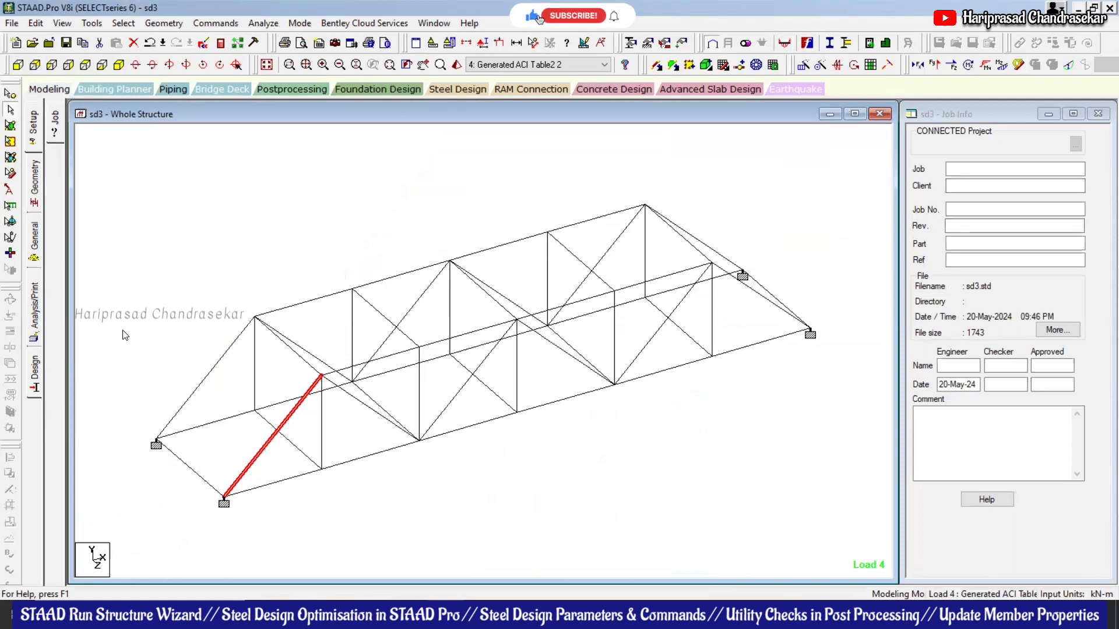
click(36, 372)
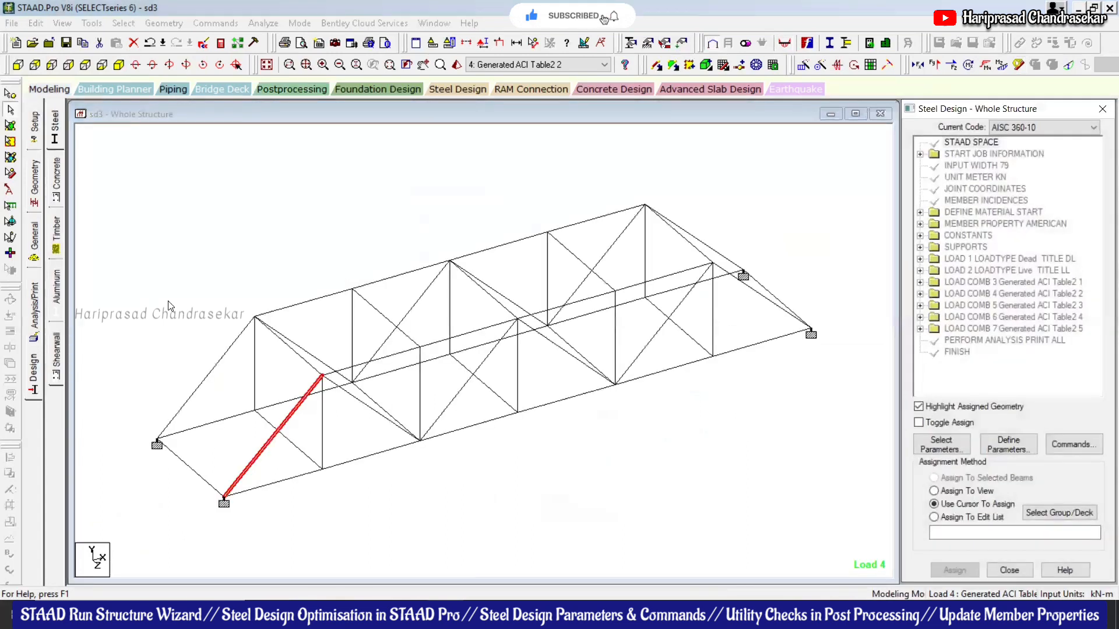
click(820, 189)
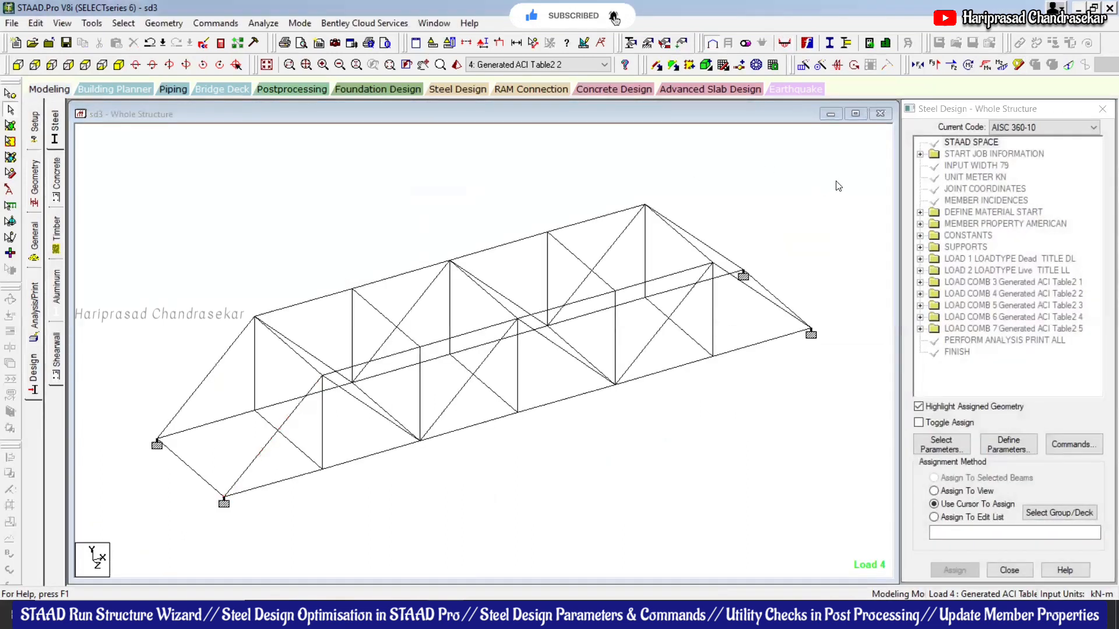
click(1059, 127)
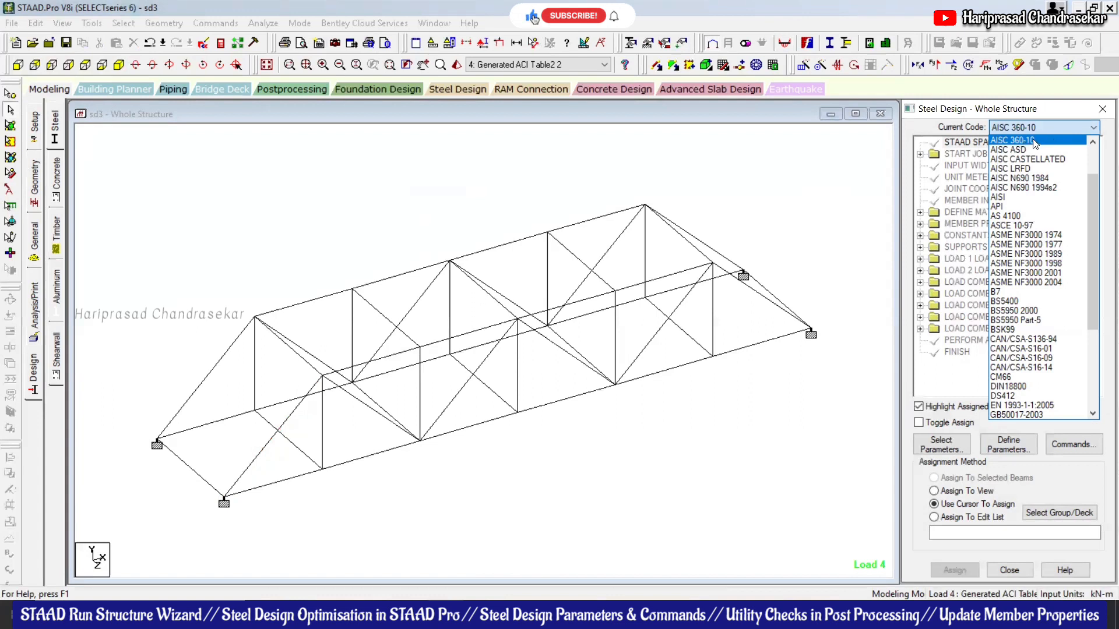
click(793, 192)
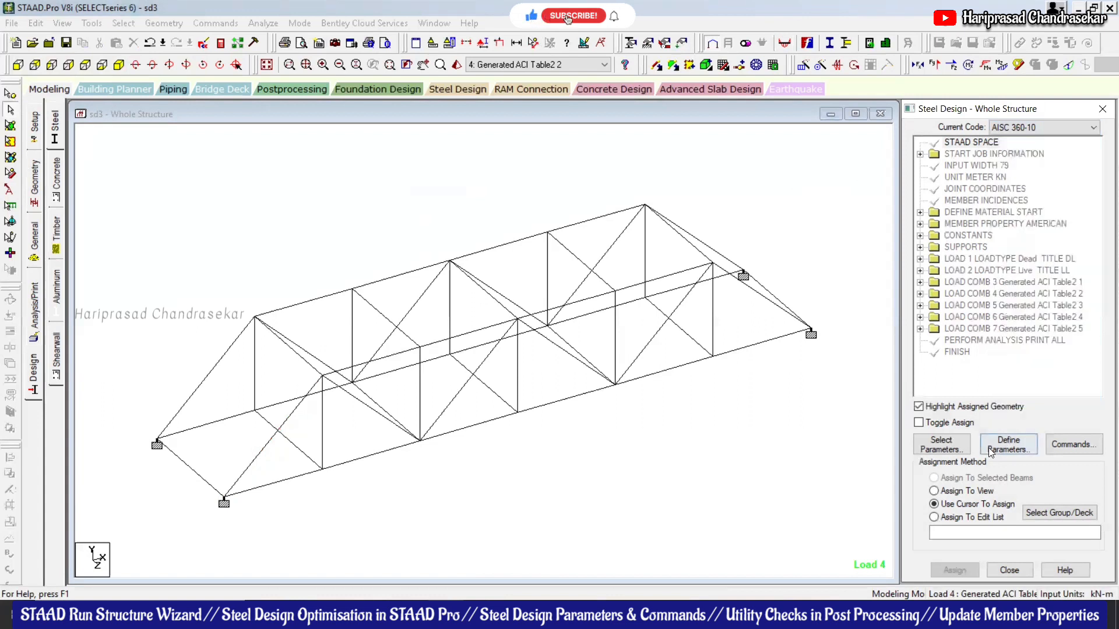
click(1004, 445)
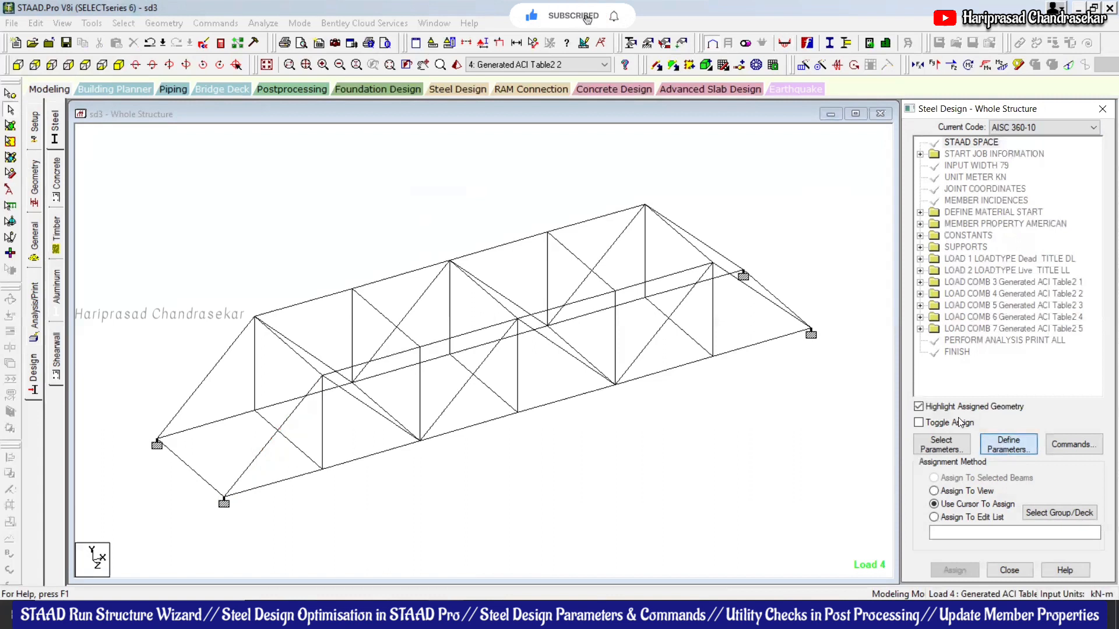
drag(435, 245, 454, 201)
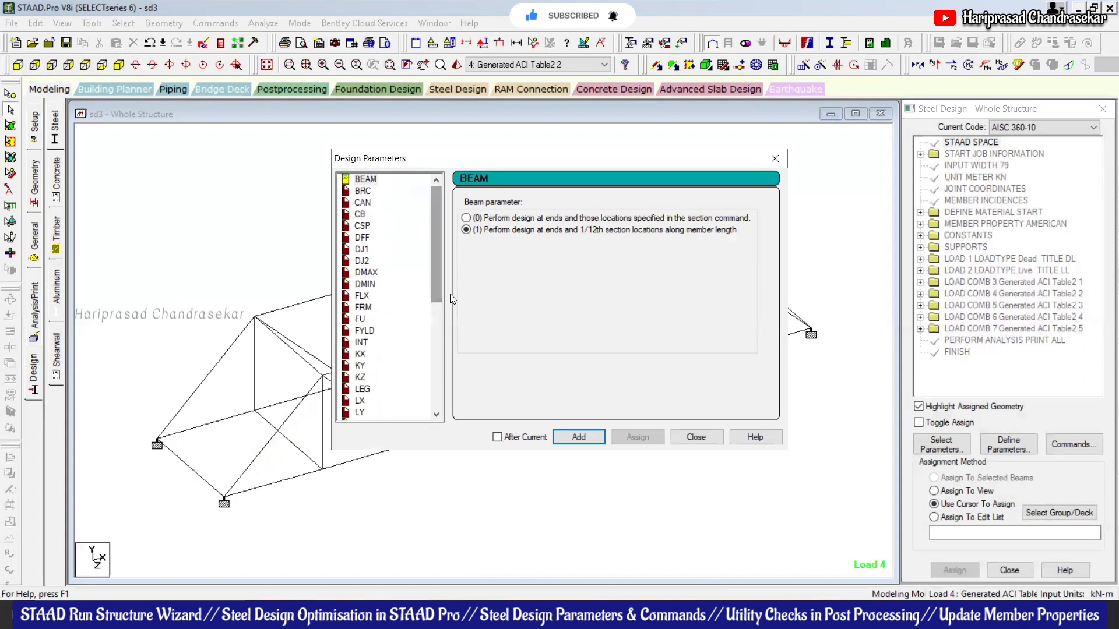
click(695, 437)
- Clear the selected steel design parameters and add Fu (ultimate tensile strength) and Fyld (yield strength) to the selection
click(933, 447)
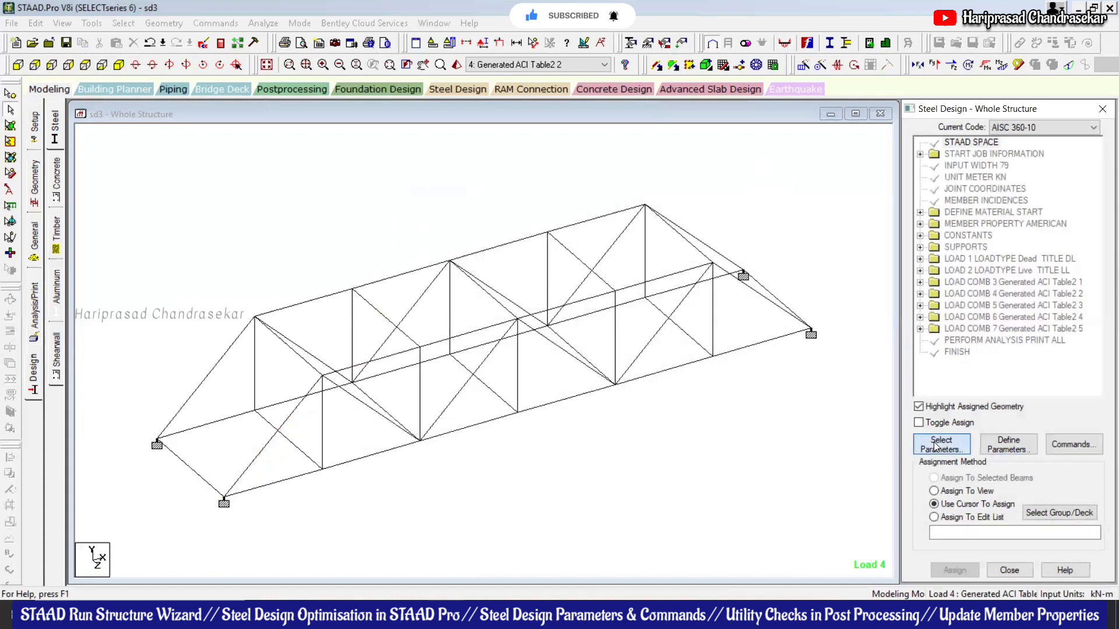
drag(747, 237, 344, 235)
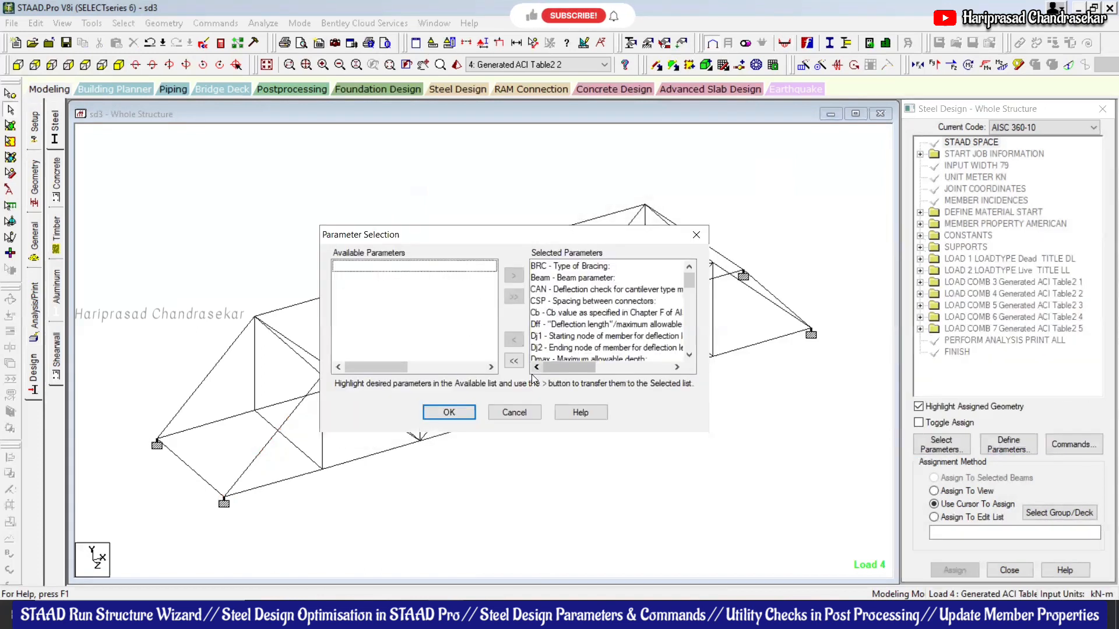
click(513, 360)
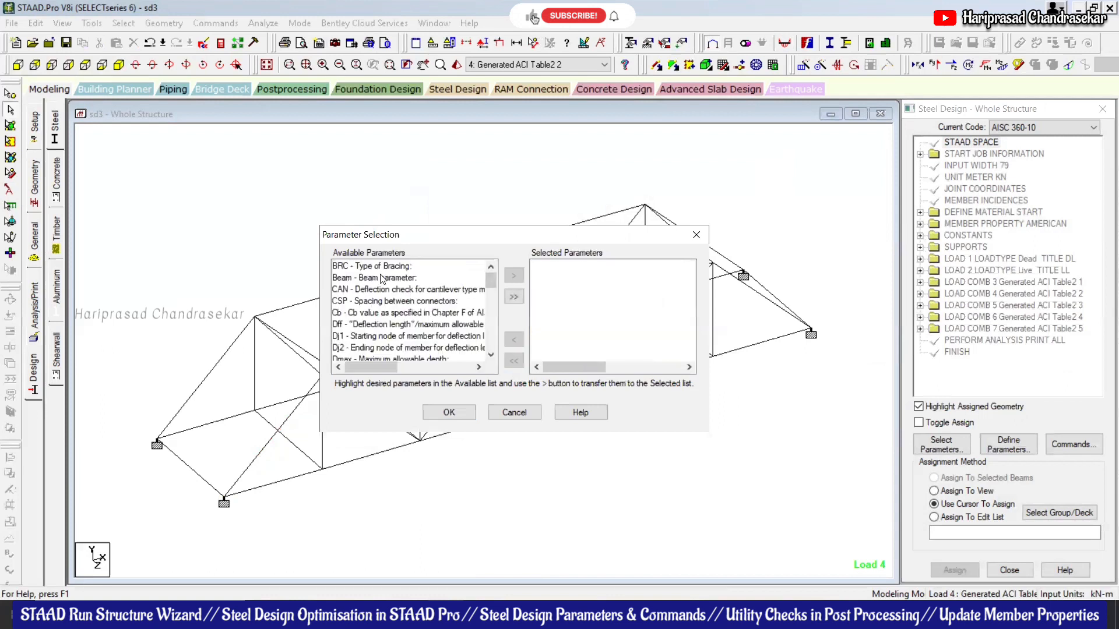
click(441, 312)
scroll(438, 321, down, 3)
click(377, 301)
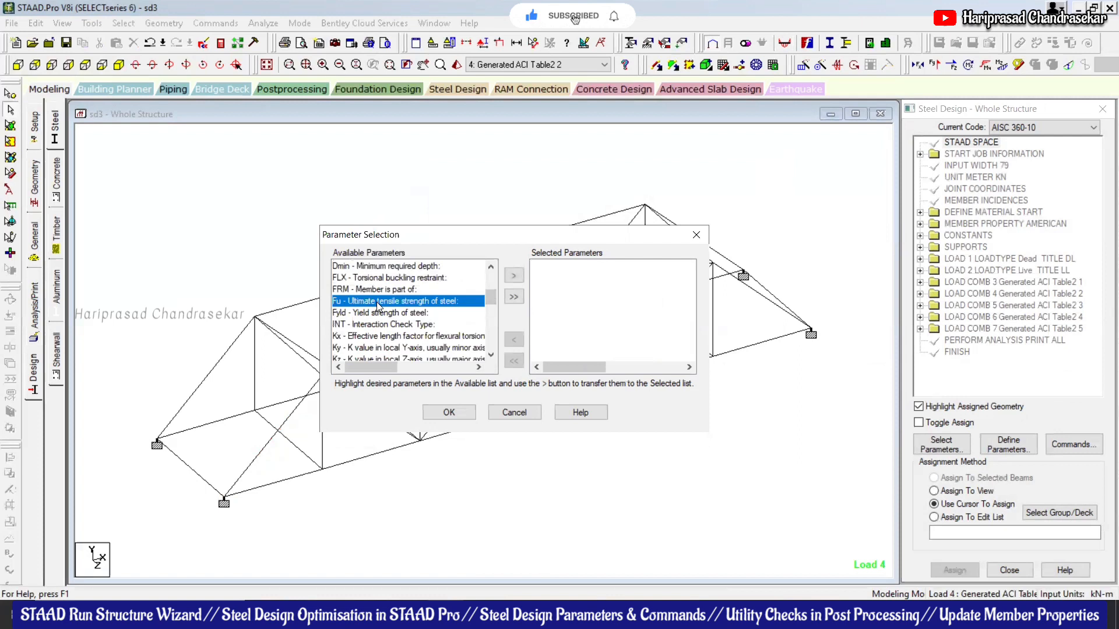
click(512, 274)
click(371, 302)
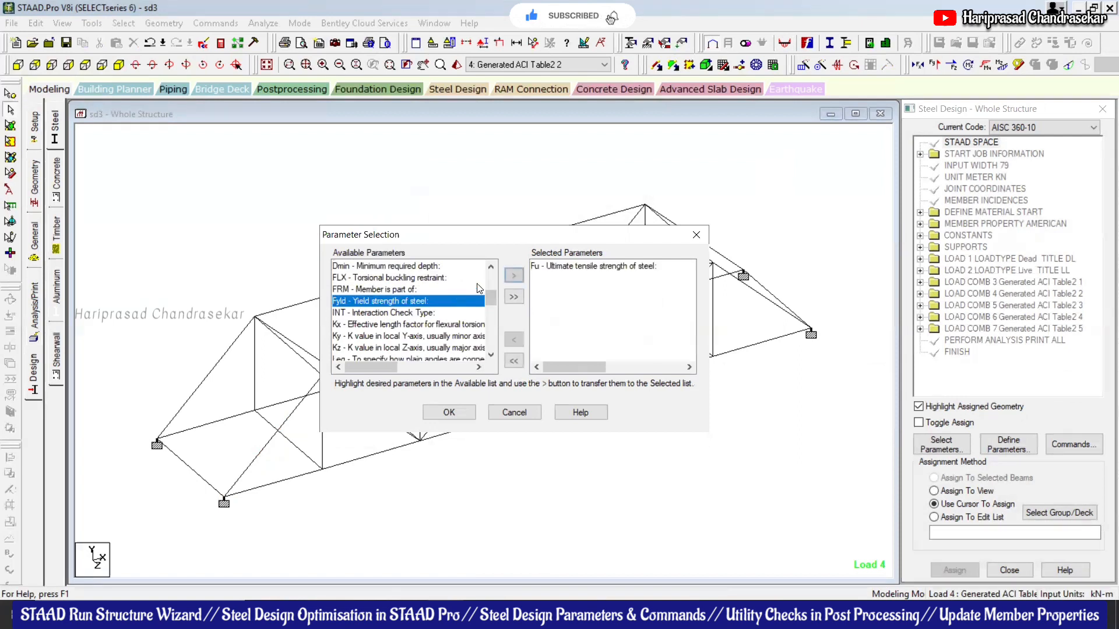
click(521, 275)
- Add Ratio, the permissible ratio of actual load to section capacity, to the selected parameters and accept the selection
click(372, 326)
scroll(373, 326, down, 4)
scroll(379, 315, down, 3)
scroll(383, 288, up, 1)
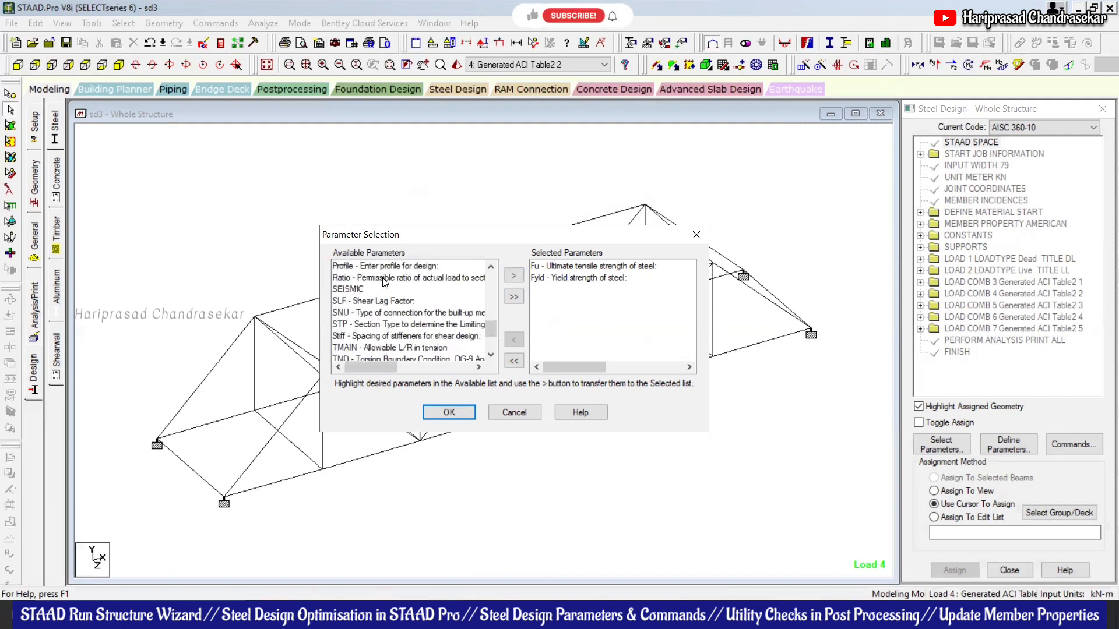
click(464, 275)
click(514, 275)
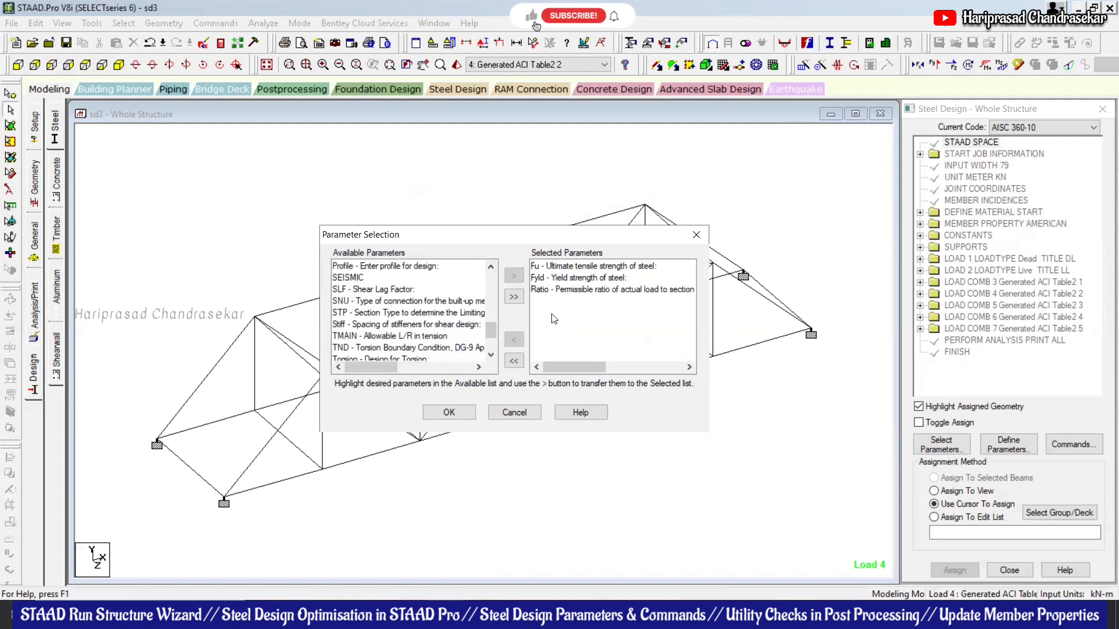
click(599, 290)
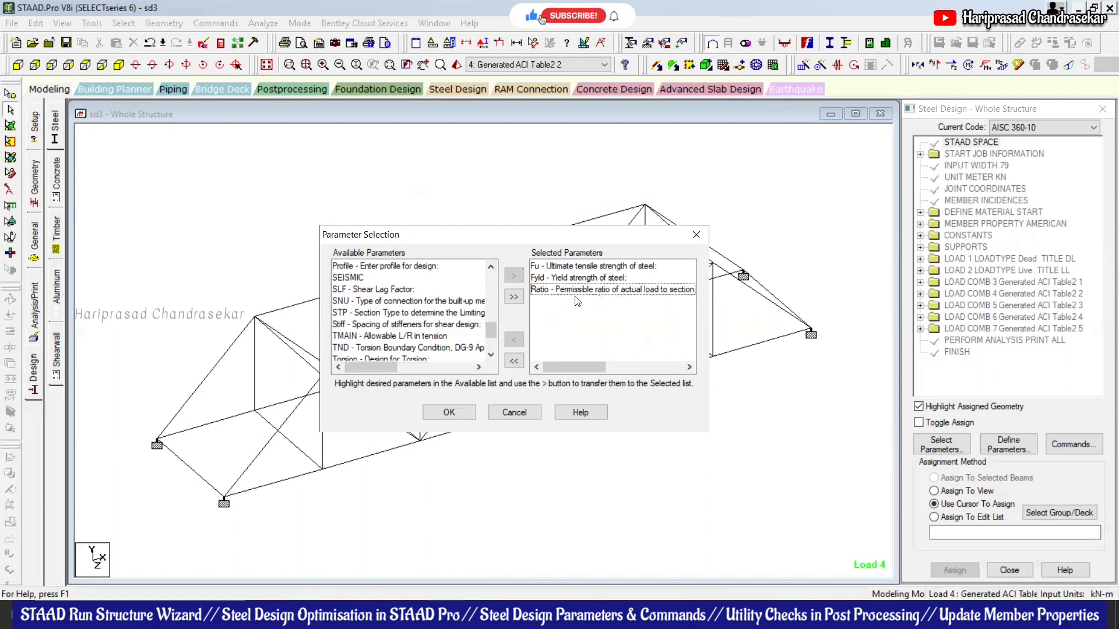
click(458, 413)
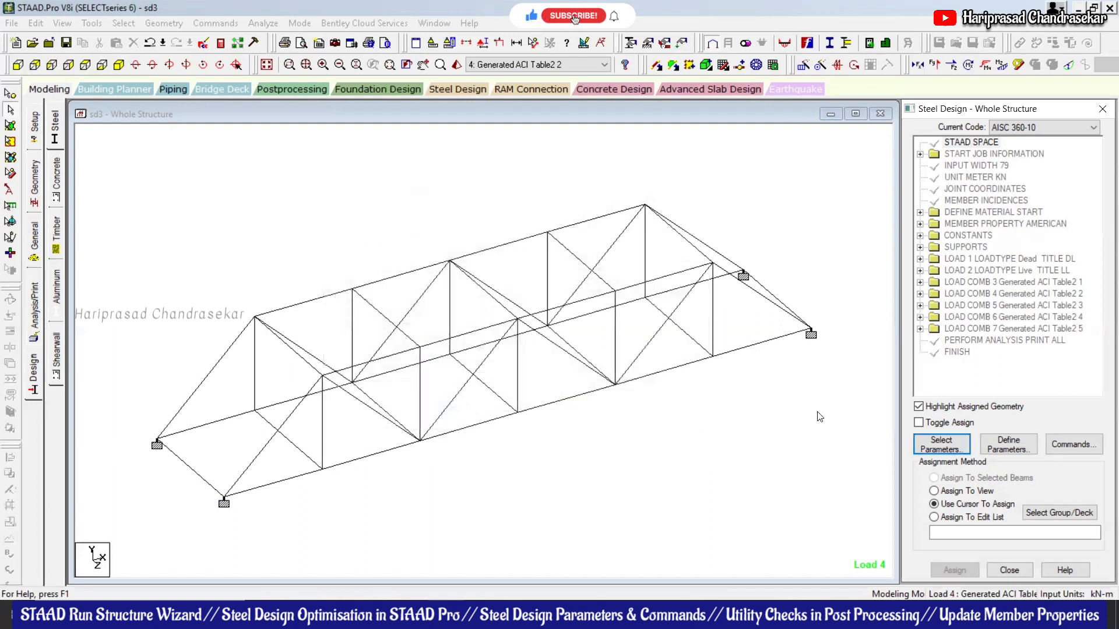
- Define the design parameters FU as 415000 kN/m2 and FYLD as 250000 kN/m2 and add both to the model
click(1008, 444)
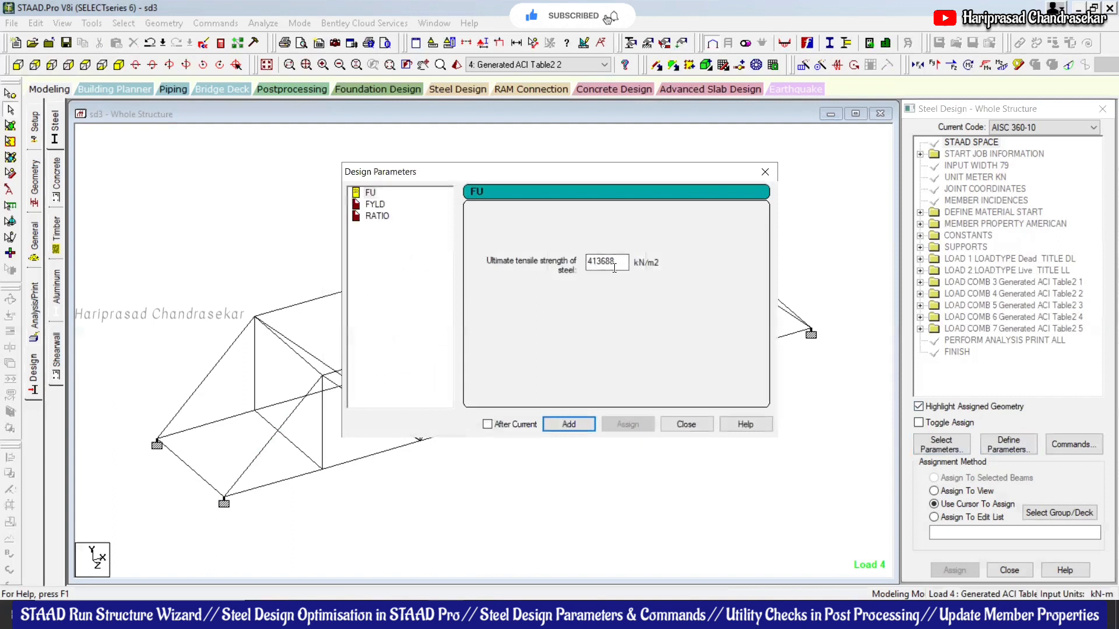
text(5000)
click(577, 425)
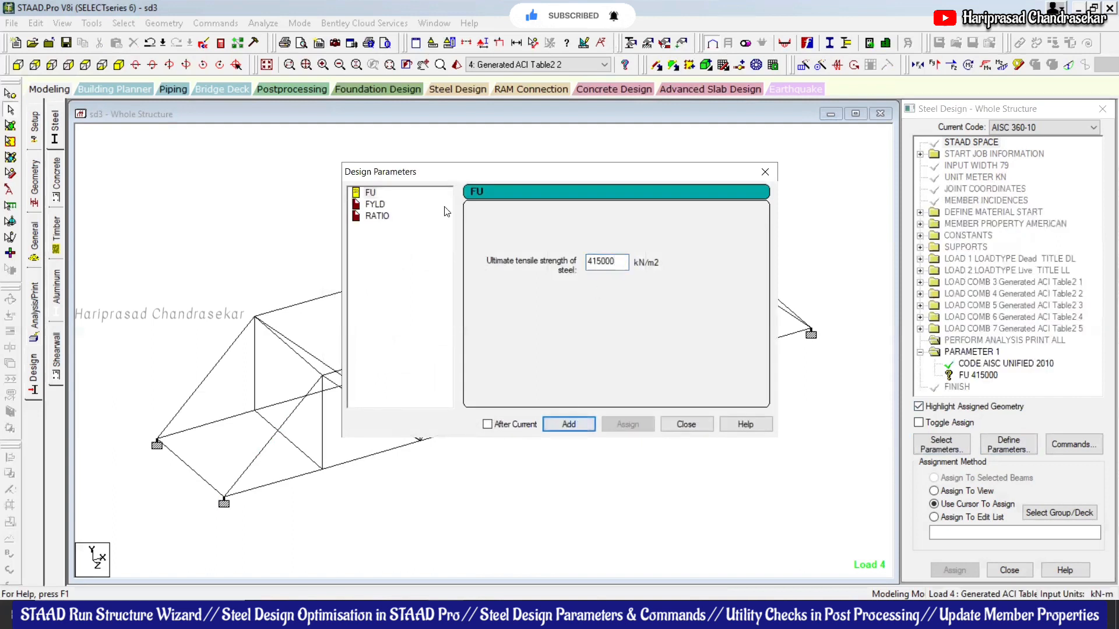
click(379, 206)
drag(616, 261, 592, 268)
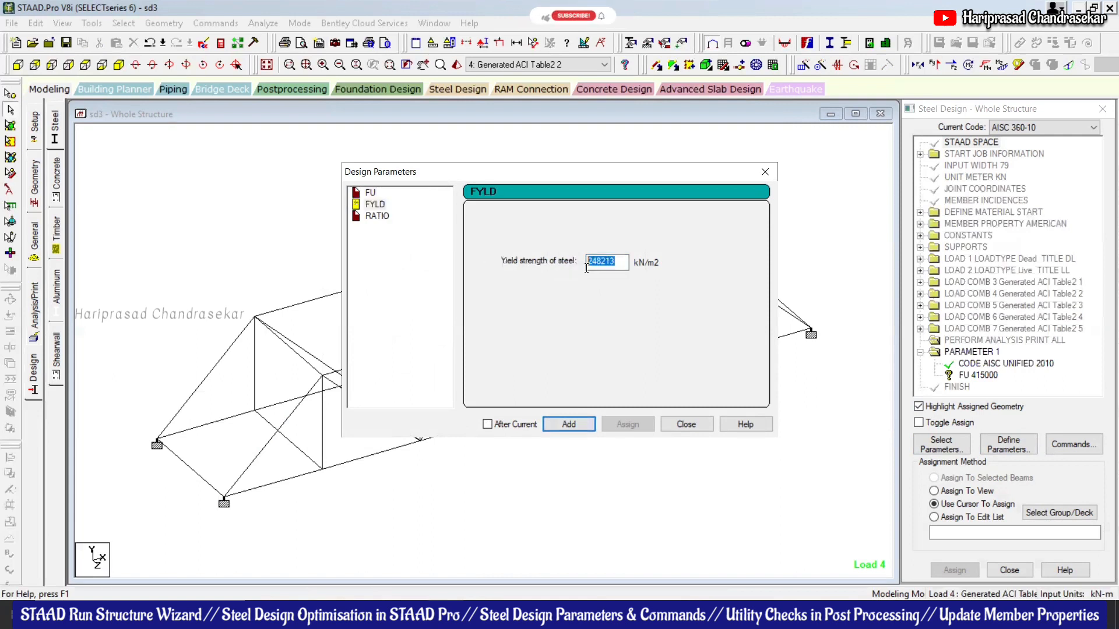
text(50)
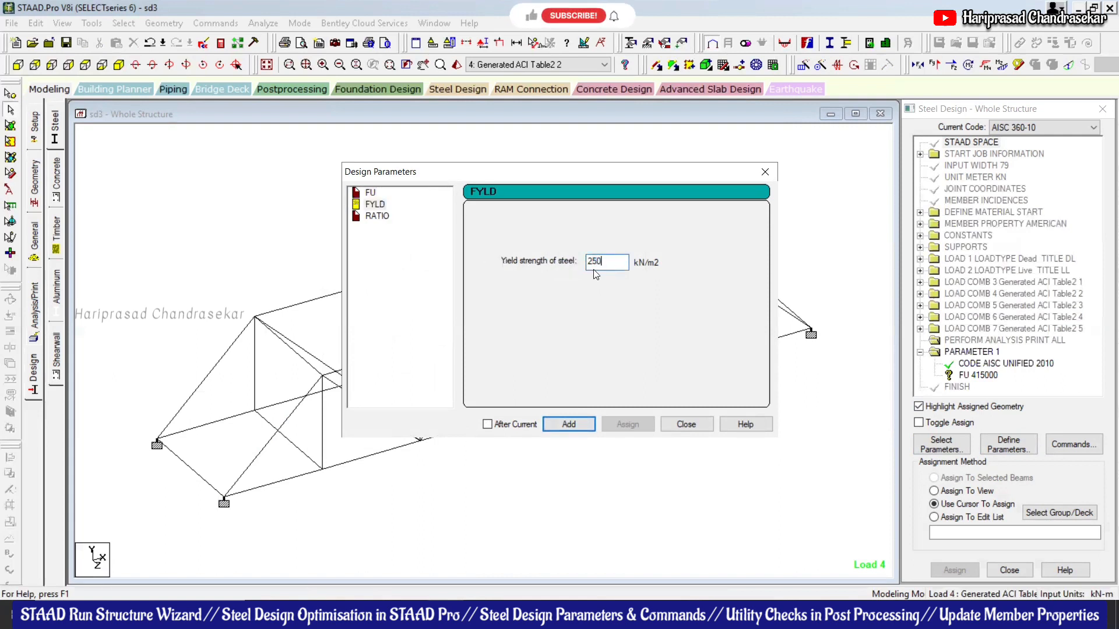
text(000)
click(587, 425)
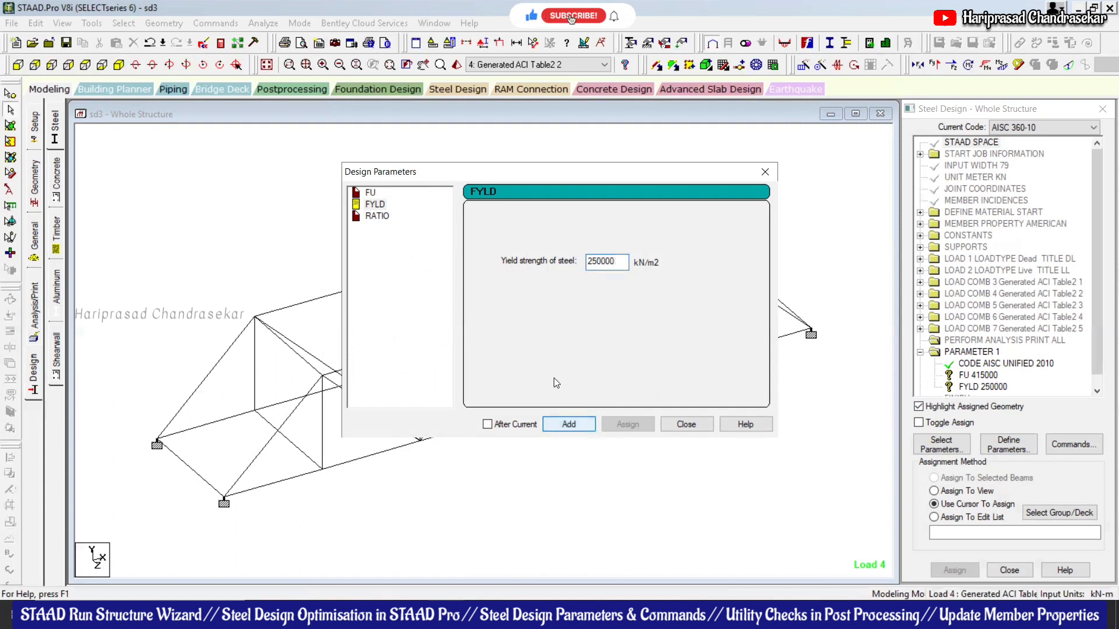
- Add the RATIO design parameter with a permissible ratio of 1 and finish defining parameters
click(377, 217)
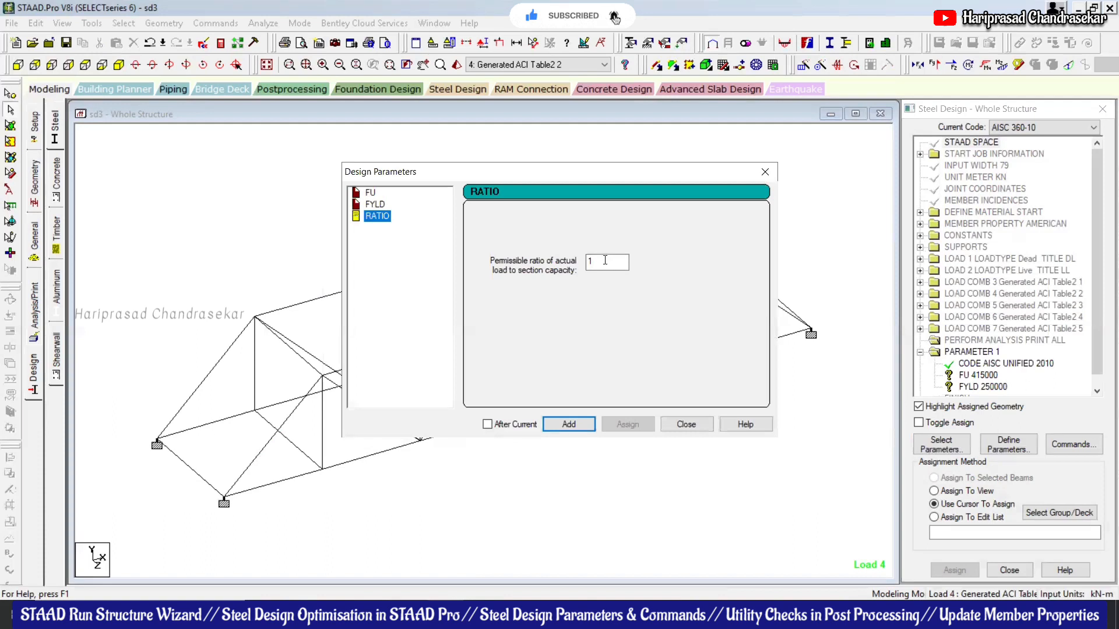
click(595, 422)
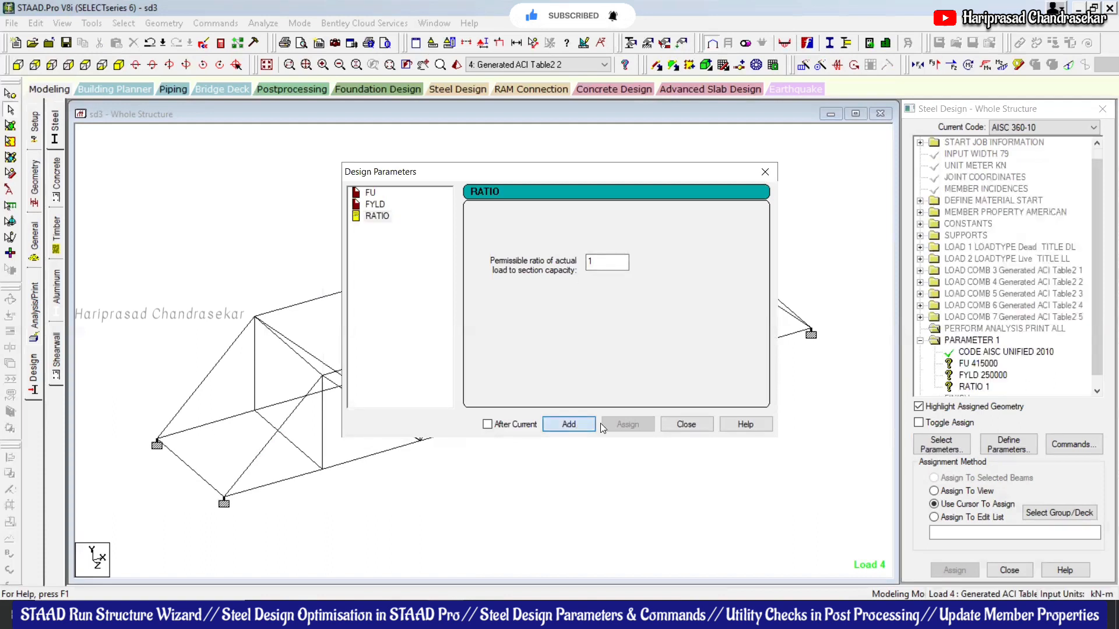
click(680, 424)
- Assign the FU 415000 design parameter to all truss members in the view
click(1094, 390)
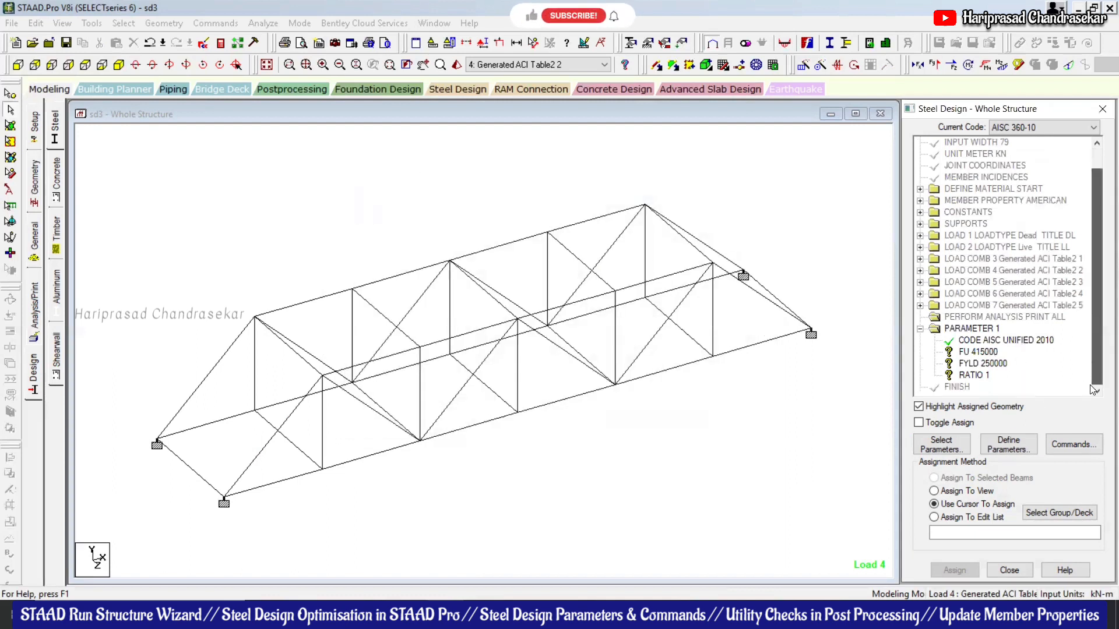
click(973, 374)
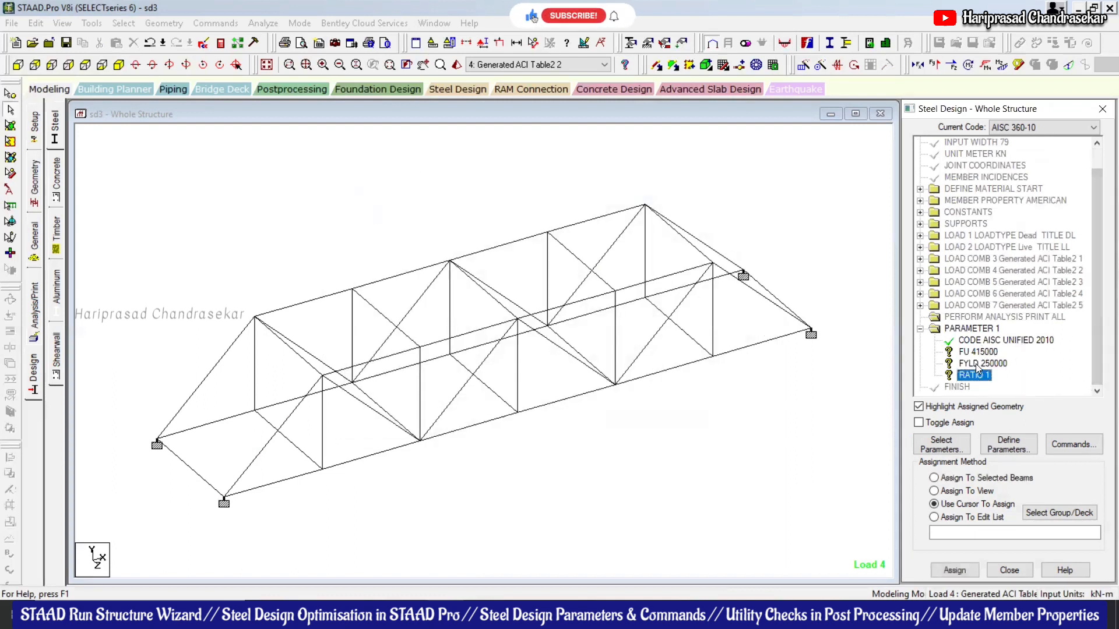
click(978, 353)
click(967, 493)
click(955, 569)
click(1027, 377)
- Assign the FYLD 250000 and RATIO 1 design parameters to all members in the view
click(983, 363)
click(953, 492)
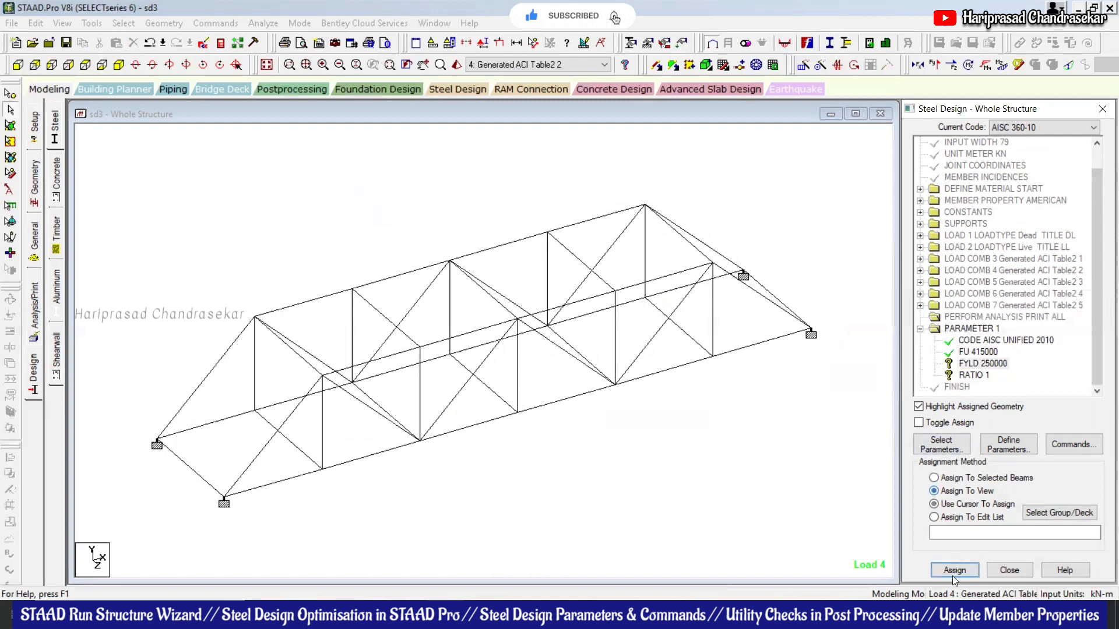
click(955, 570)
click(1019, 382)
click(974, 376)
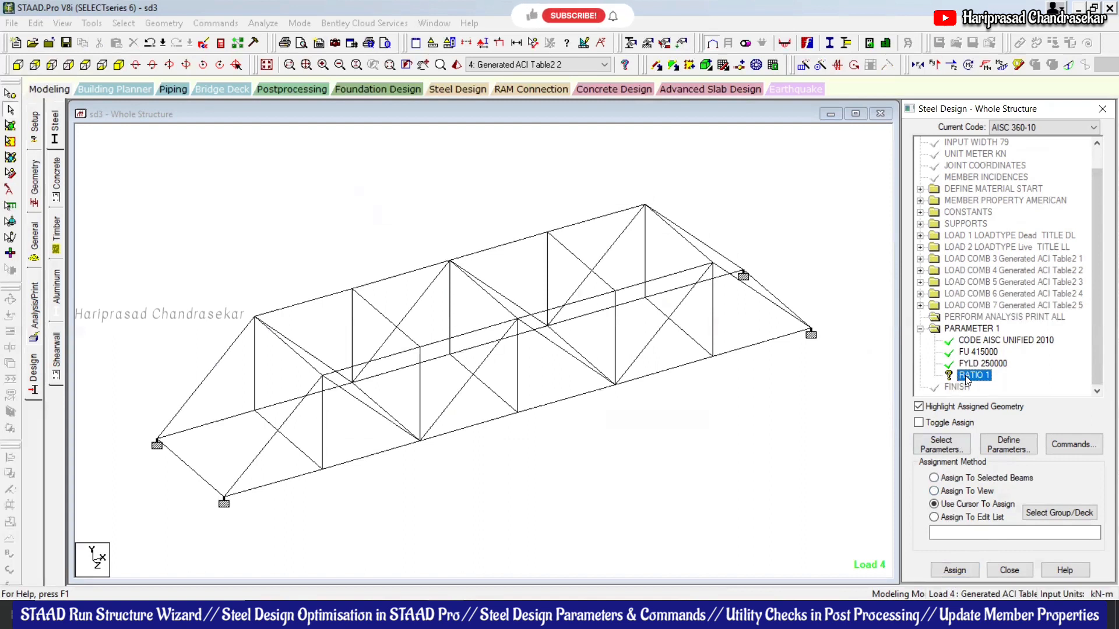
click(969, 492)
click(954, 570)
click(1018, 379)
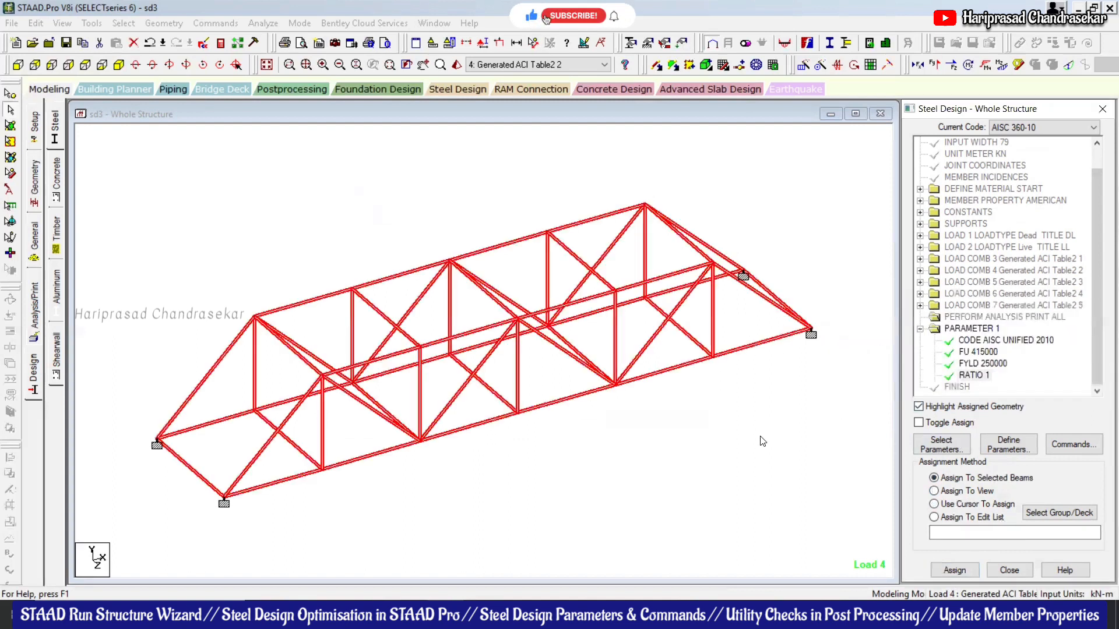
- Add the MEMBER TAKE OFF design command to the steel design and finish defining commands
click(1074, 445)
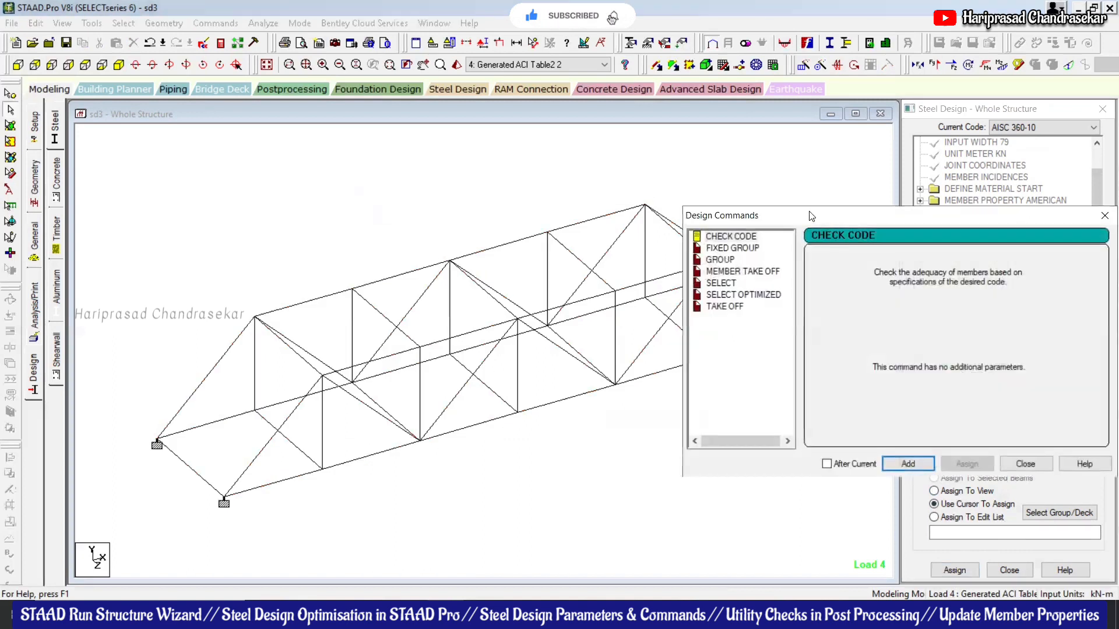
drag(809, 216, 468, 180)
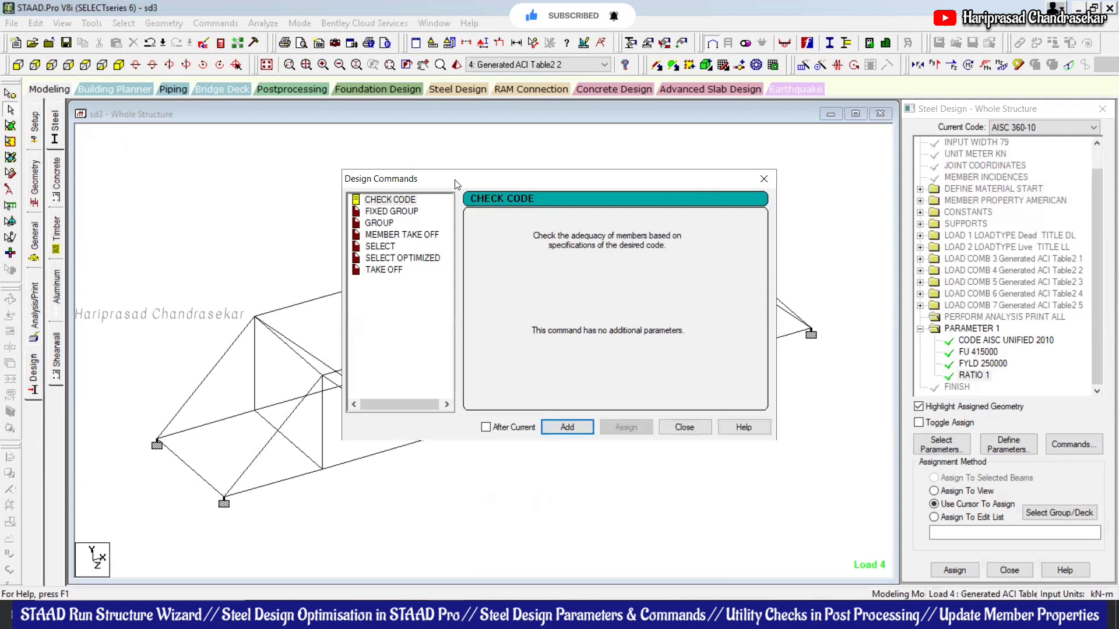
drag(456, 184, 358, 184)
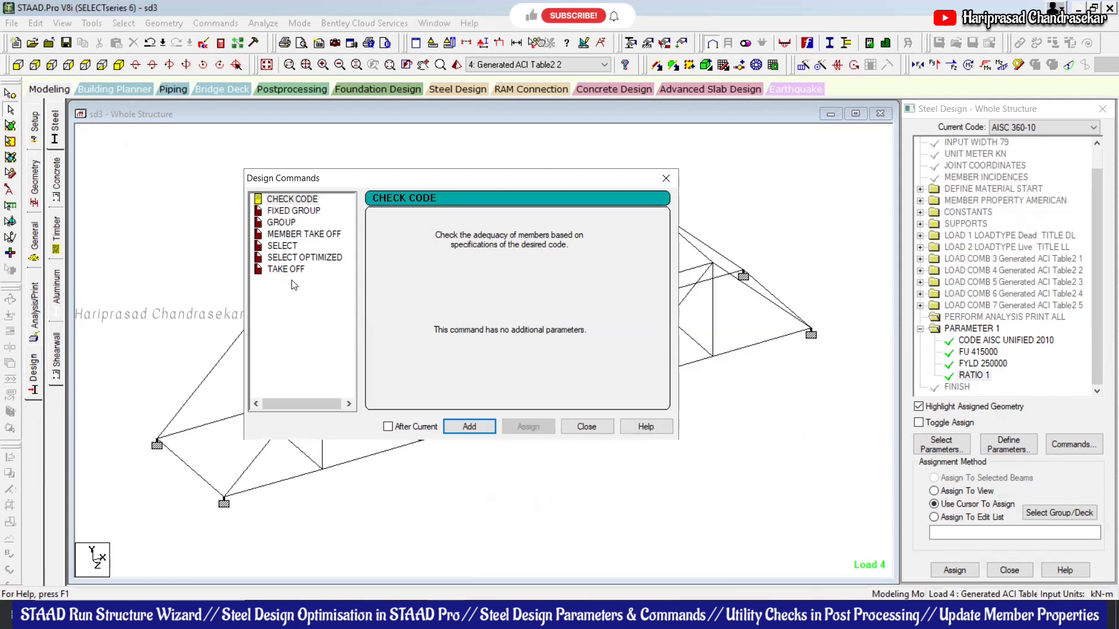
click(303, 234)
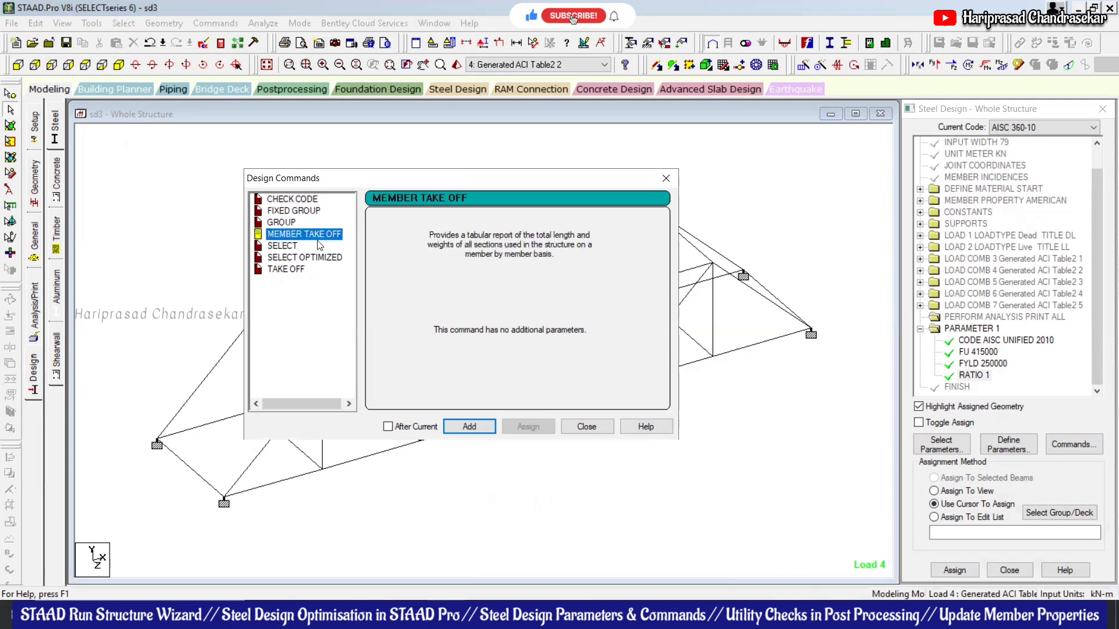
click(470, 426)
click(586, 426)
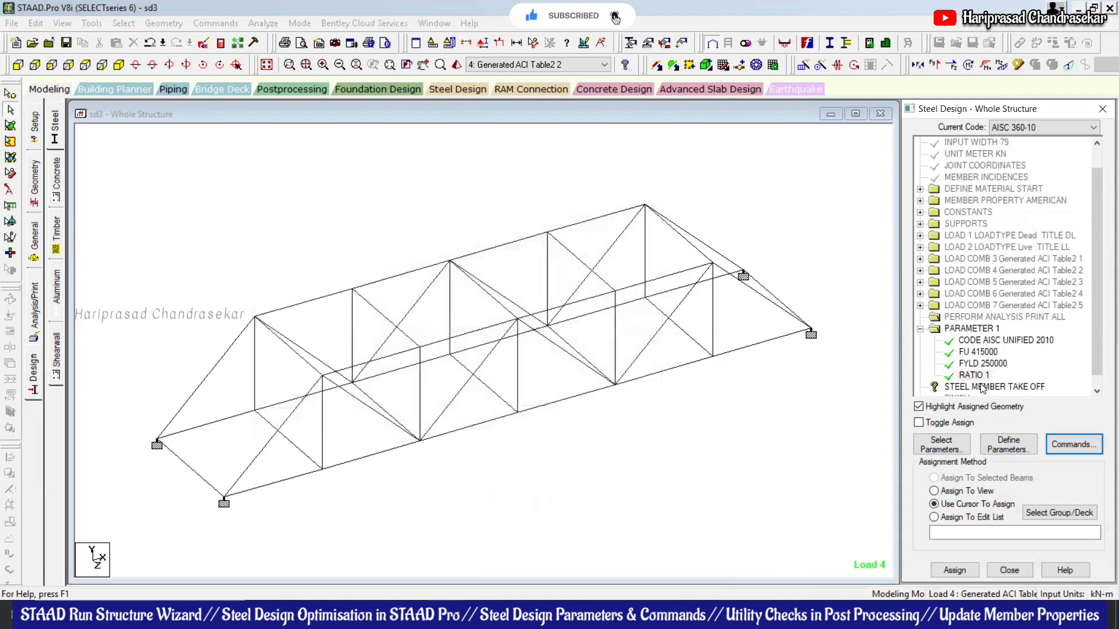
- Assign the STEEL MEMBER TAKE OFF command to all truss members in the view
click(1094, 390)
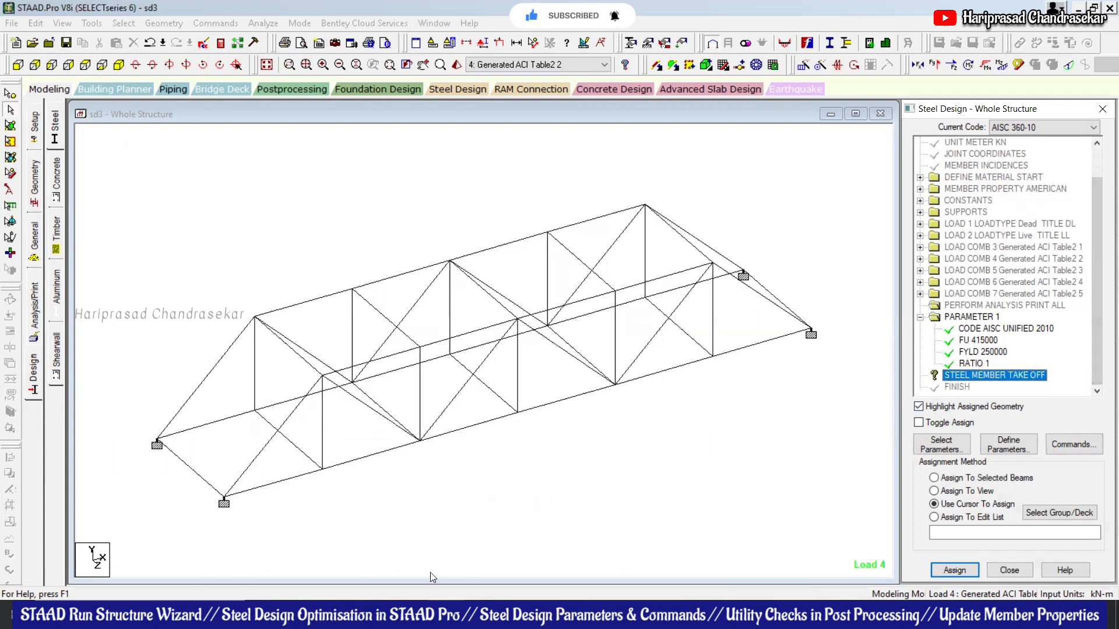
click(967, 491)
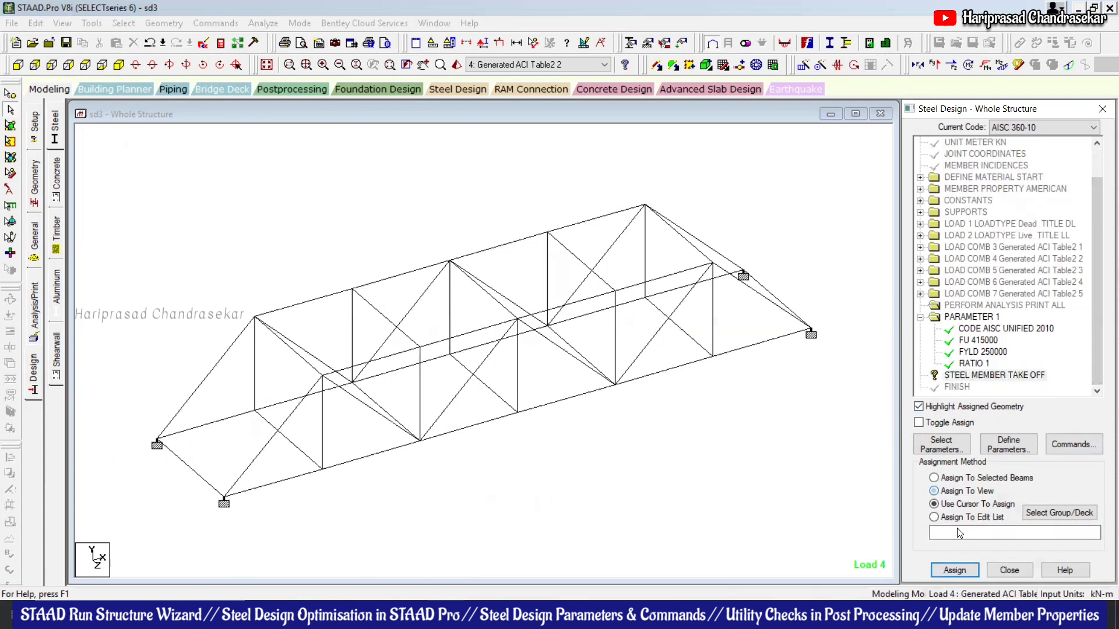
click(954, 570)
click(1010, 379)
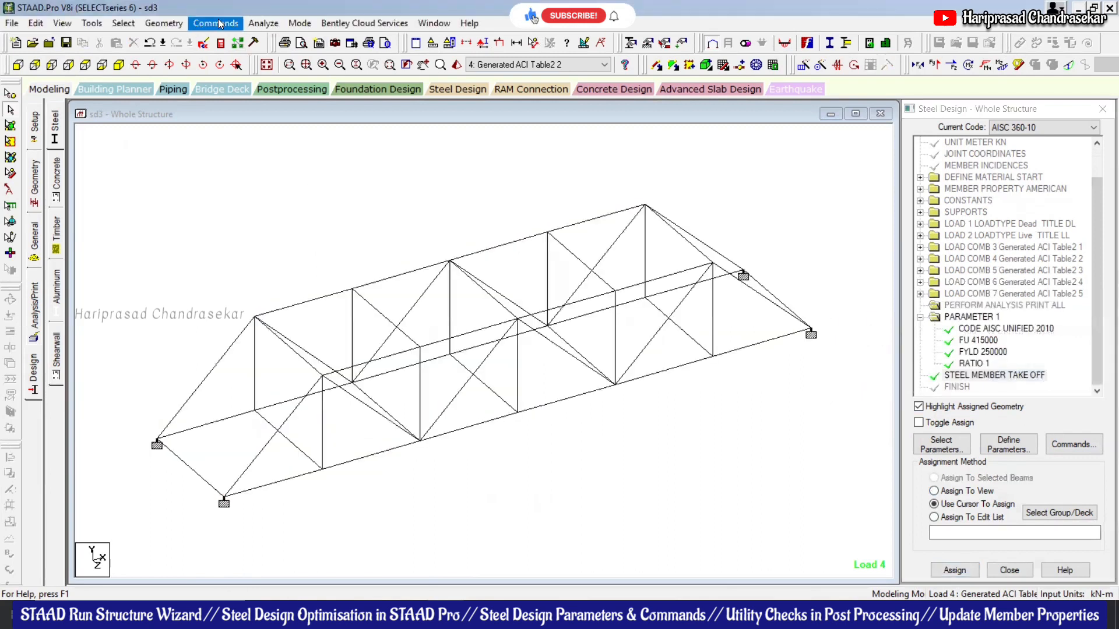
- Run the analysis, saving the modified structure, and open the output file
click(263, 24)
click(280, 41)
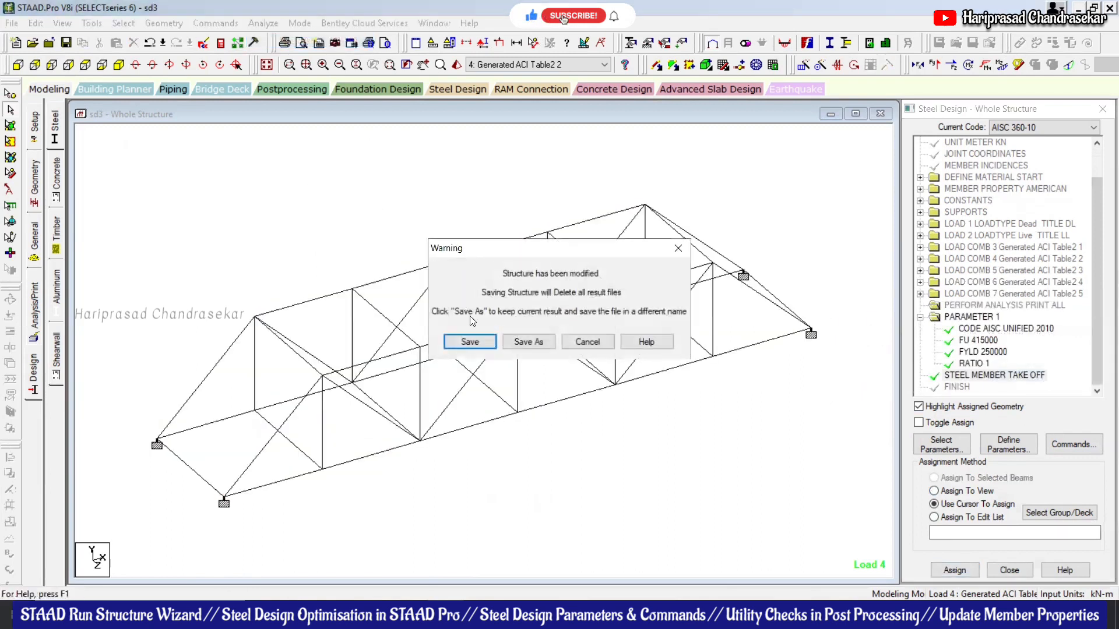
click(469, 343)
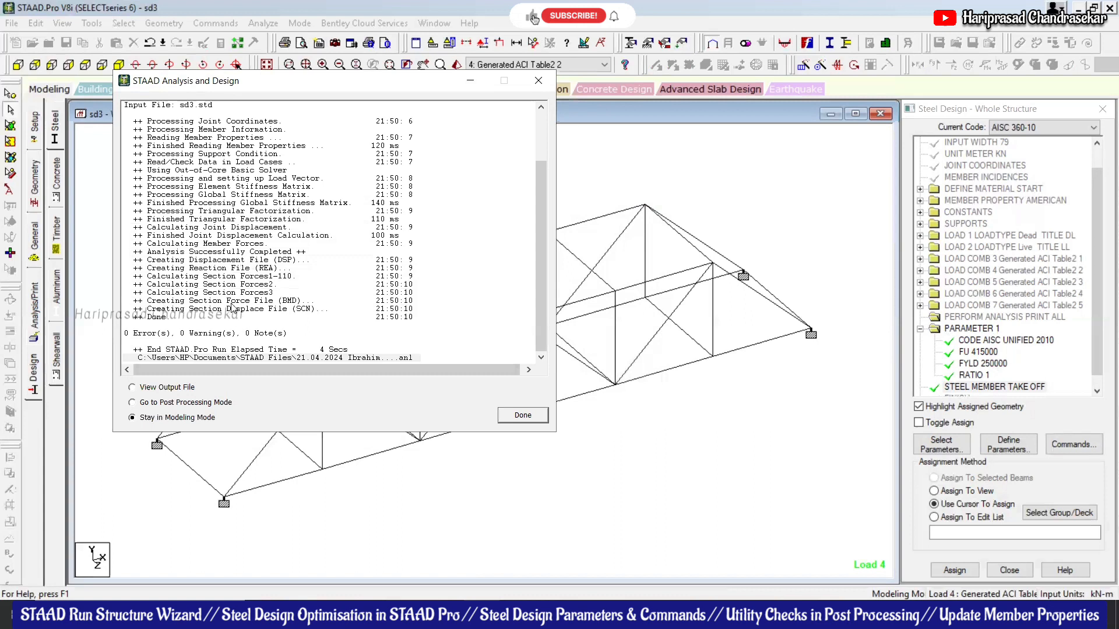
click(171, 386)
click(523, 417)
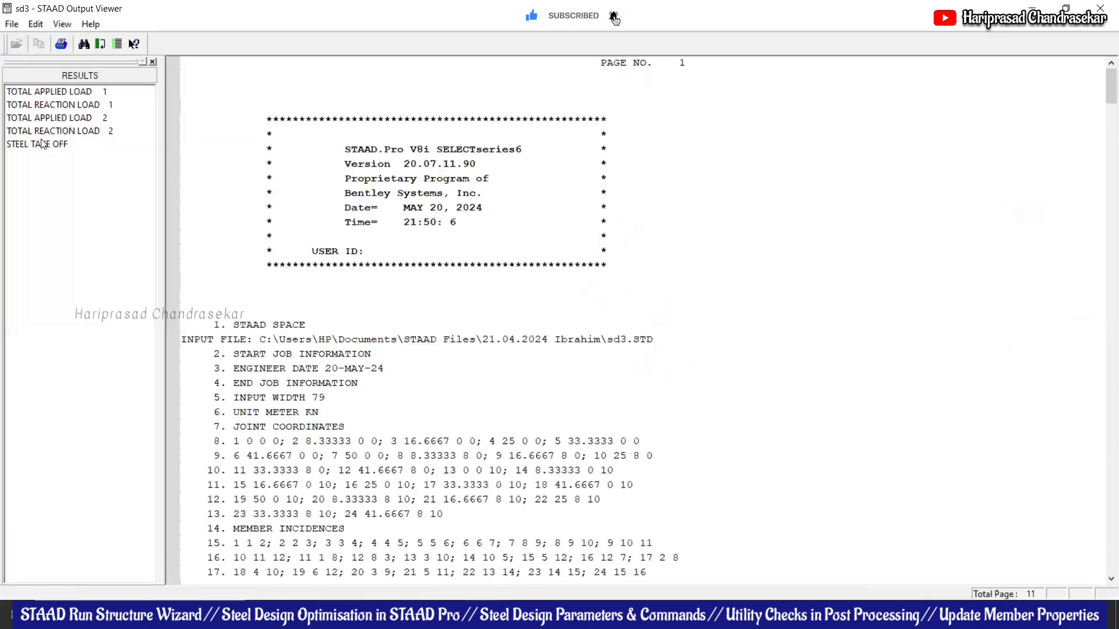
- Examine the steel take-off results in the output file, including each member's profile, length and weight
click(42, 143)
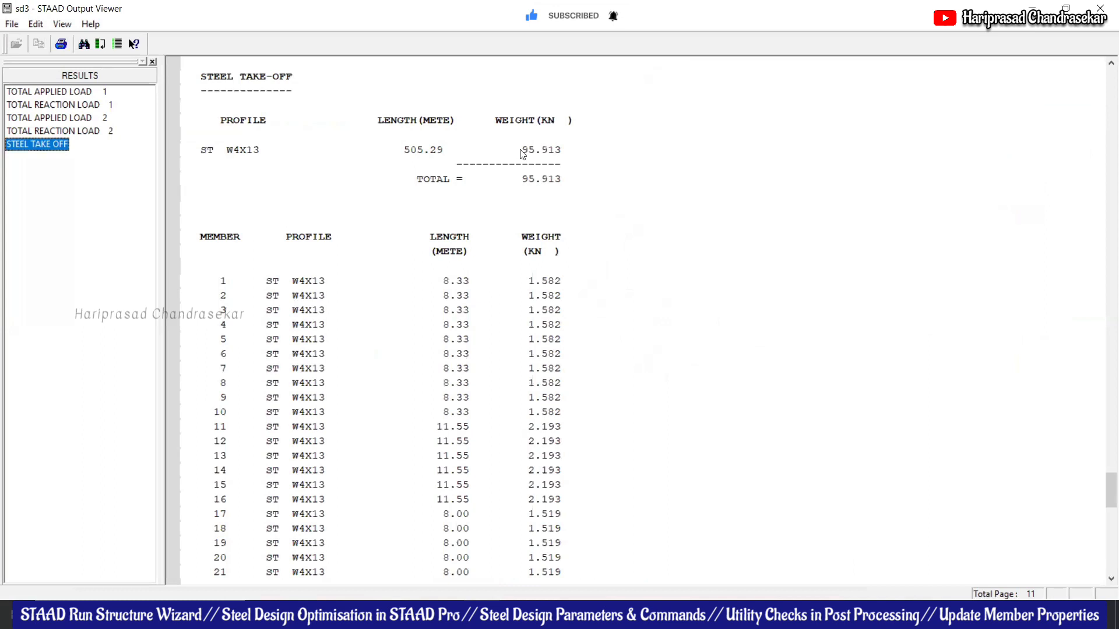
scroll(542, 152, down, 9)
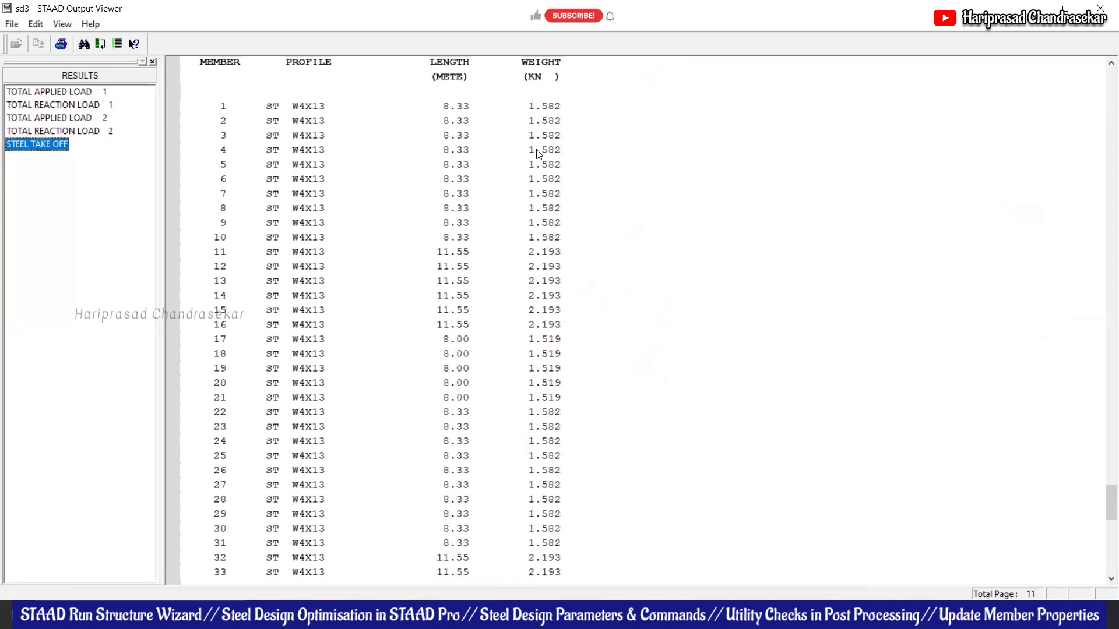
scroll(580, 147, up, 6)
scroll(391, 199, up, 11)
scroll(390, 198, up, 2)
scroll(390, 199, down, 20)
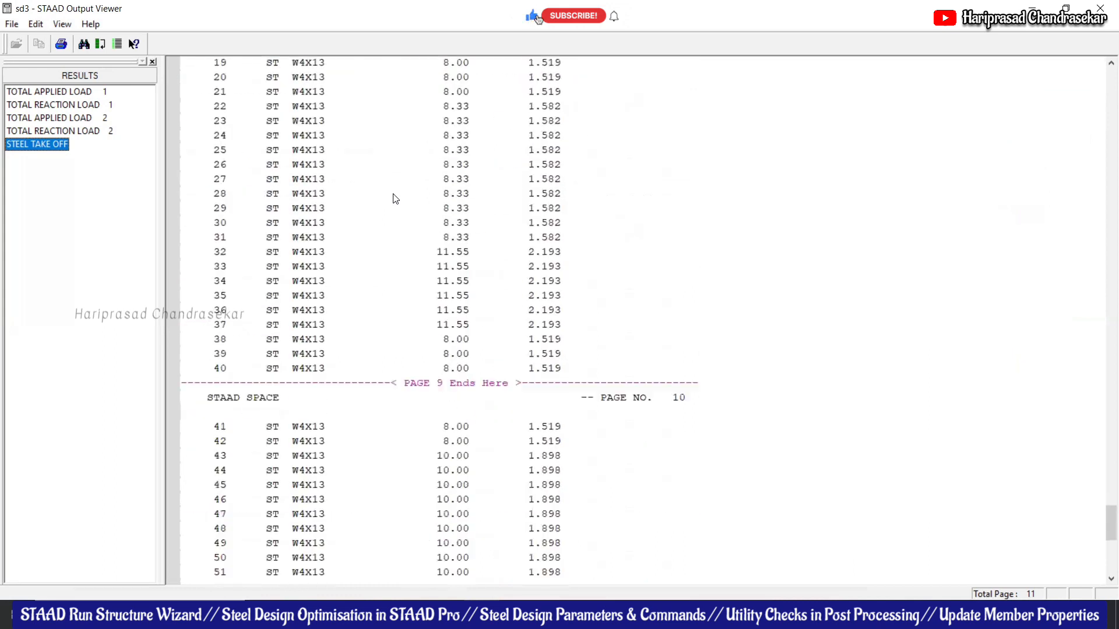
scroll(395, 198, down, 11)
scroll(665, 300, up, 20)
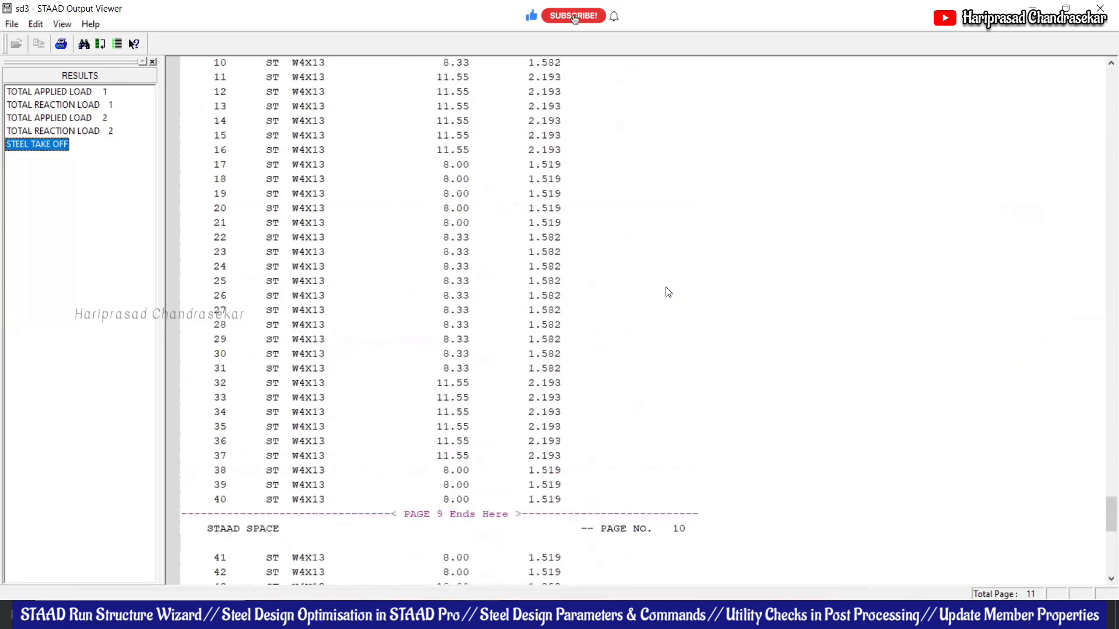
scroll(667, 292, up, 20)
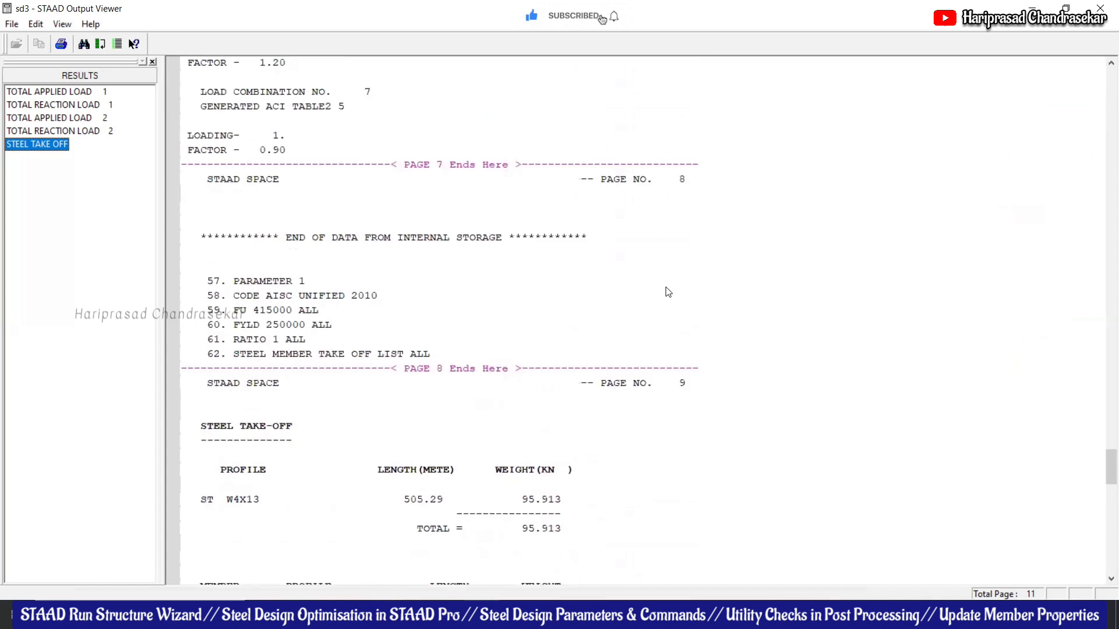
scroll(668, 291, up, 11)
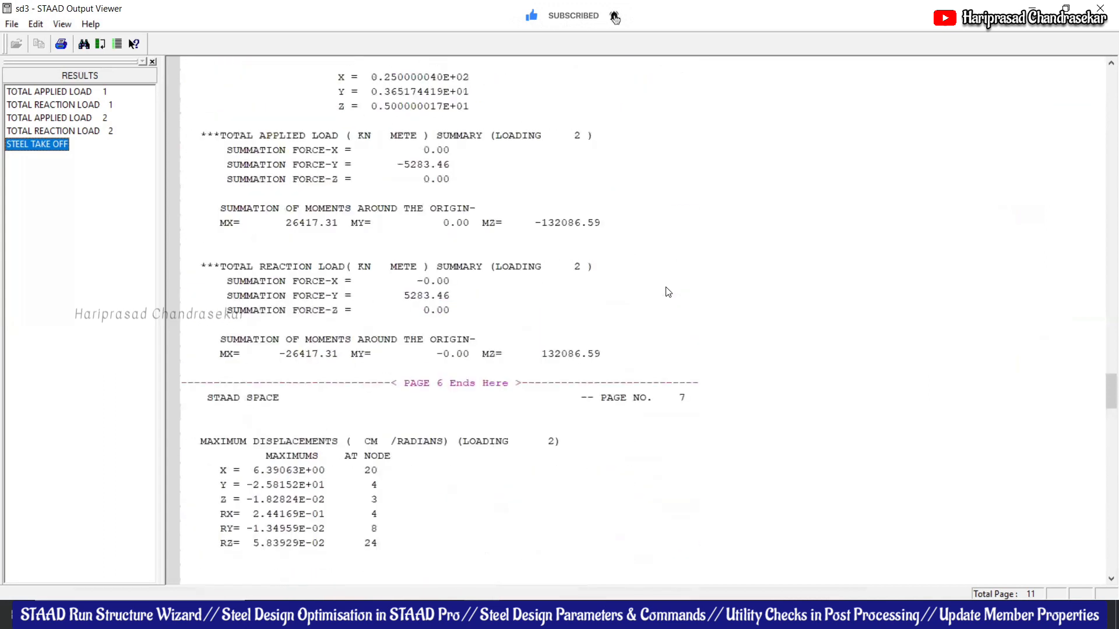
- Search the output file for "fail" and close the search
key(ctrl+f)
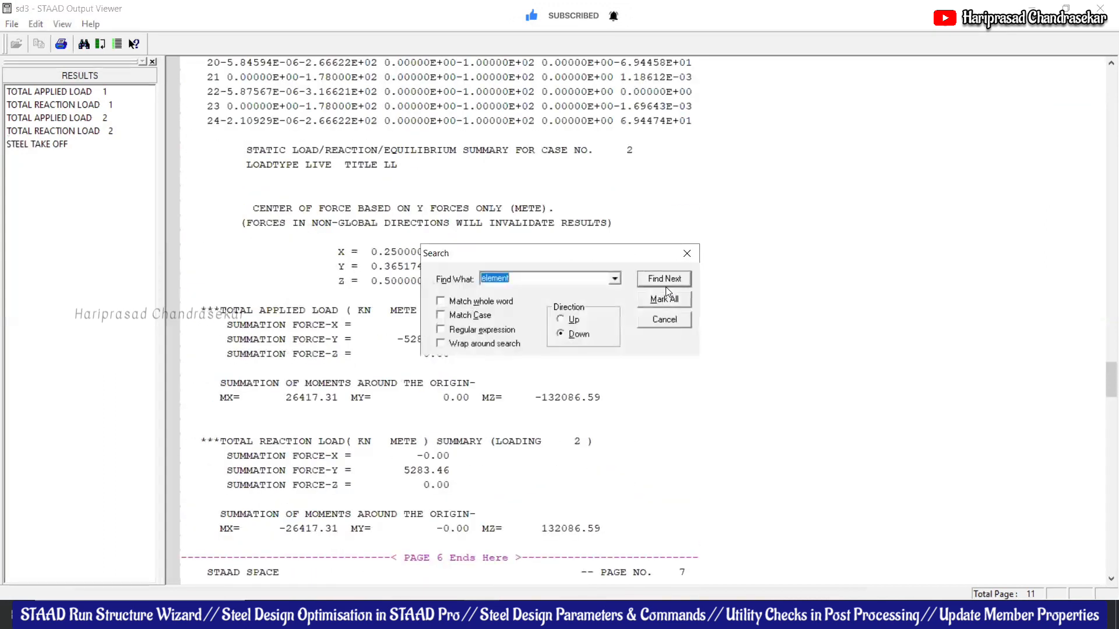
text(fail)
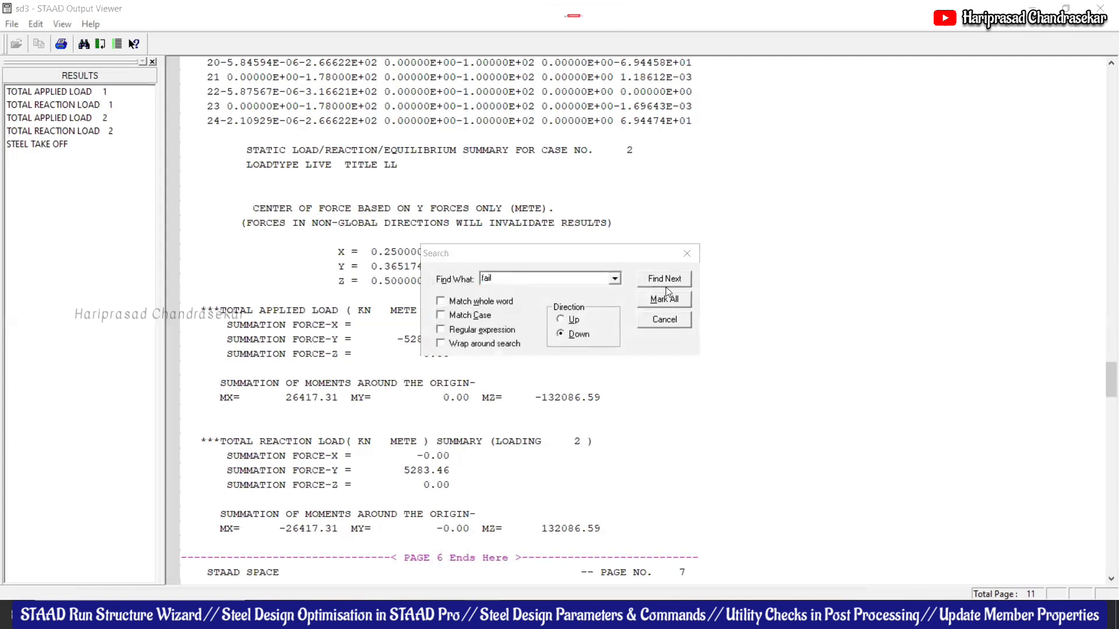
click(666, 285)
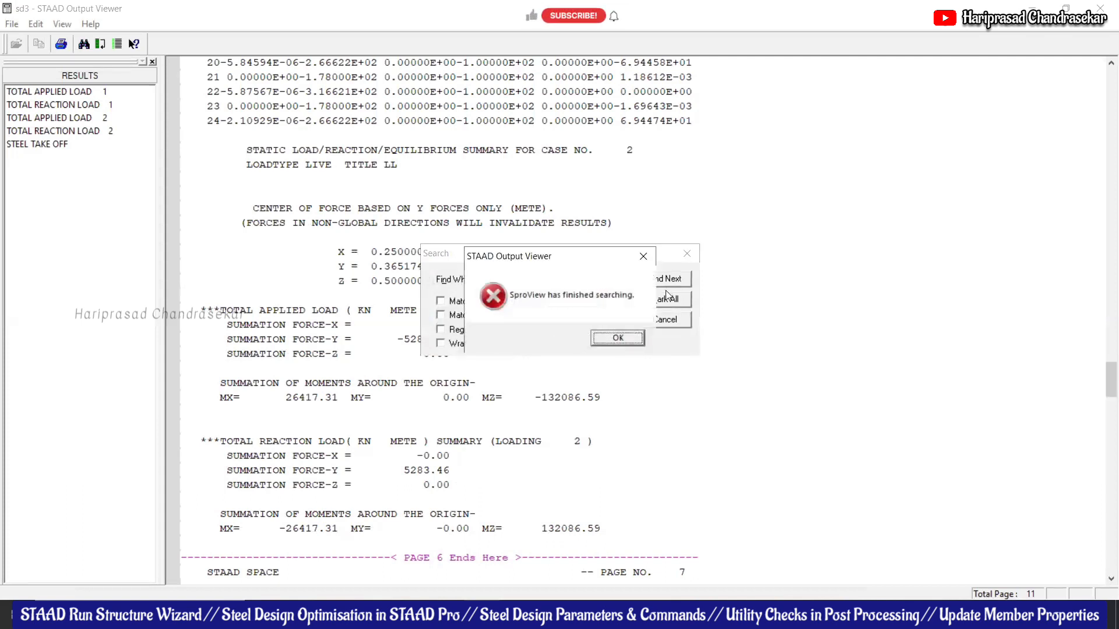
click(618, 338)
click(685, 254)
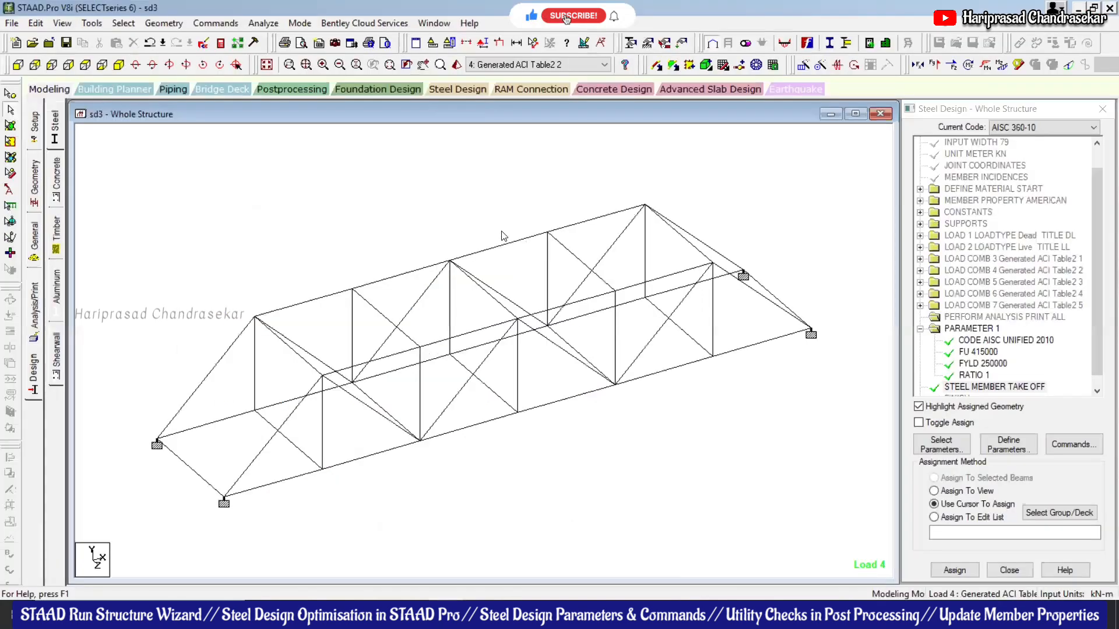
- Inspect the geometry of a top-chord beam, and view the members' Unity Check design results in Postprocessing mode
double_click(502, 239)
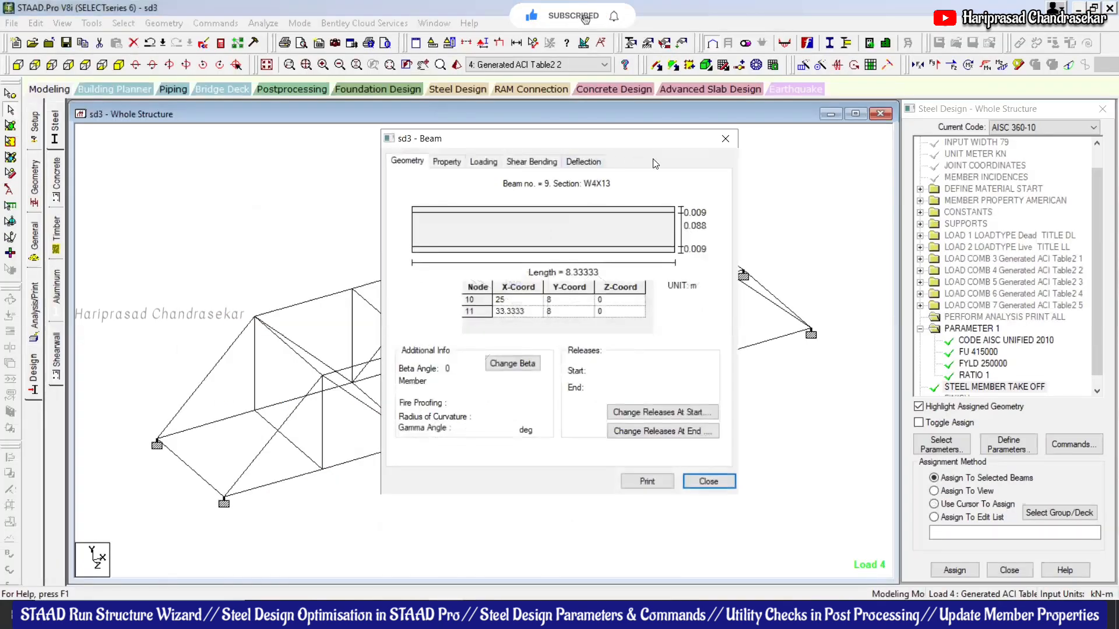
click(727, 141)
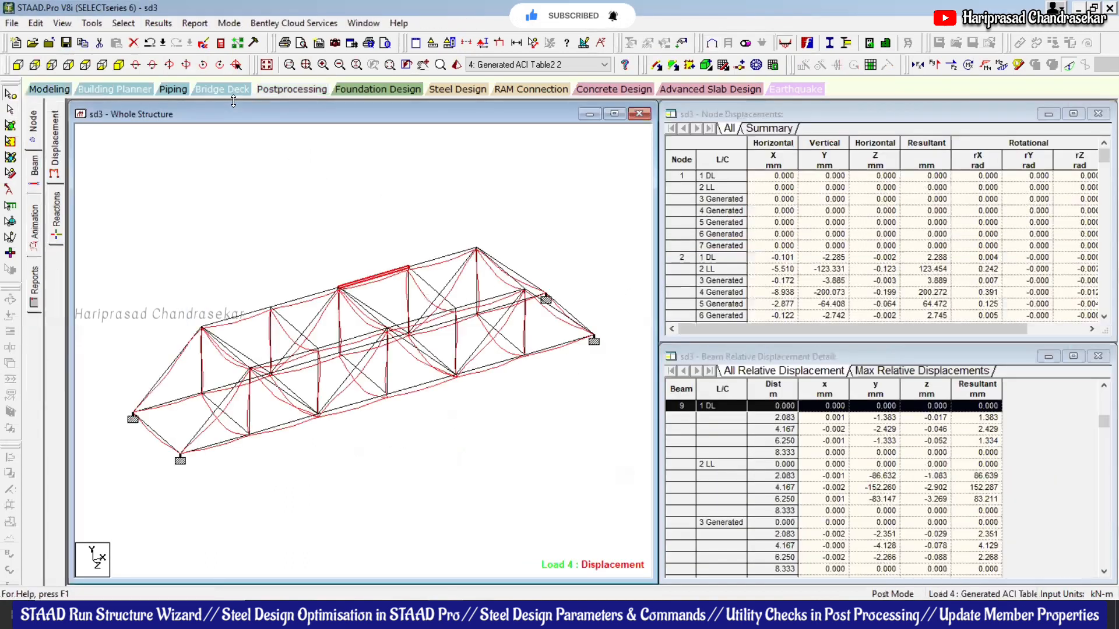
click(35, 174)
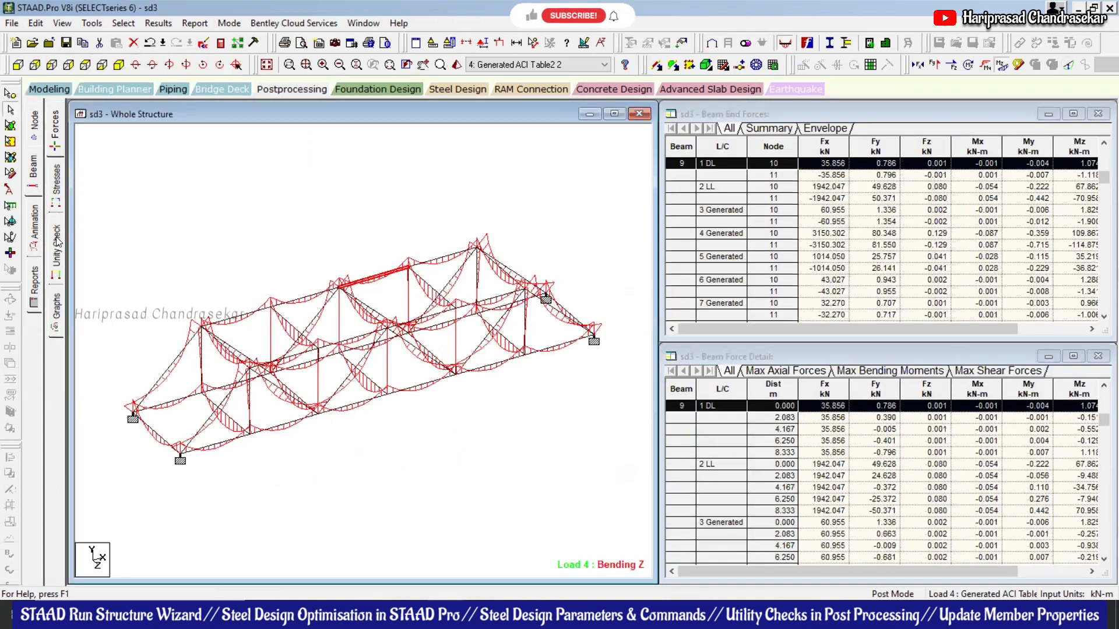
click(57, 257)
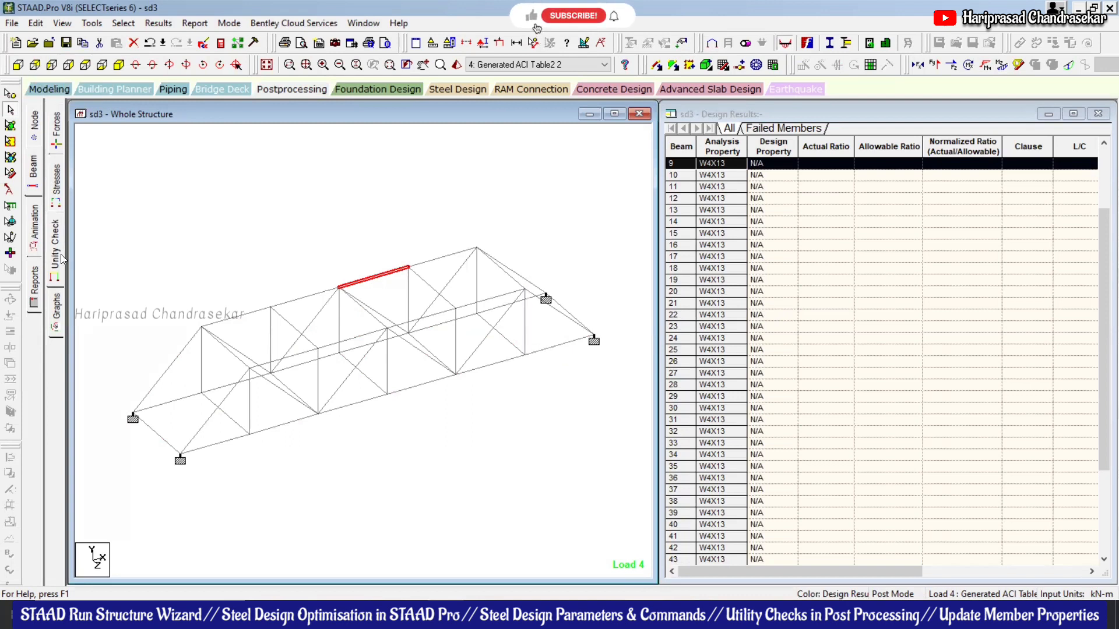
- Return to the steel design in Modeling mode and delete the STEEL MEMBER TAKE OFF command
click(58, 93)
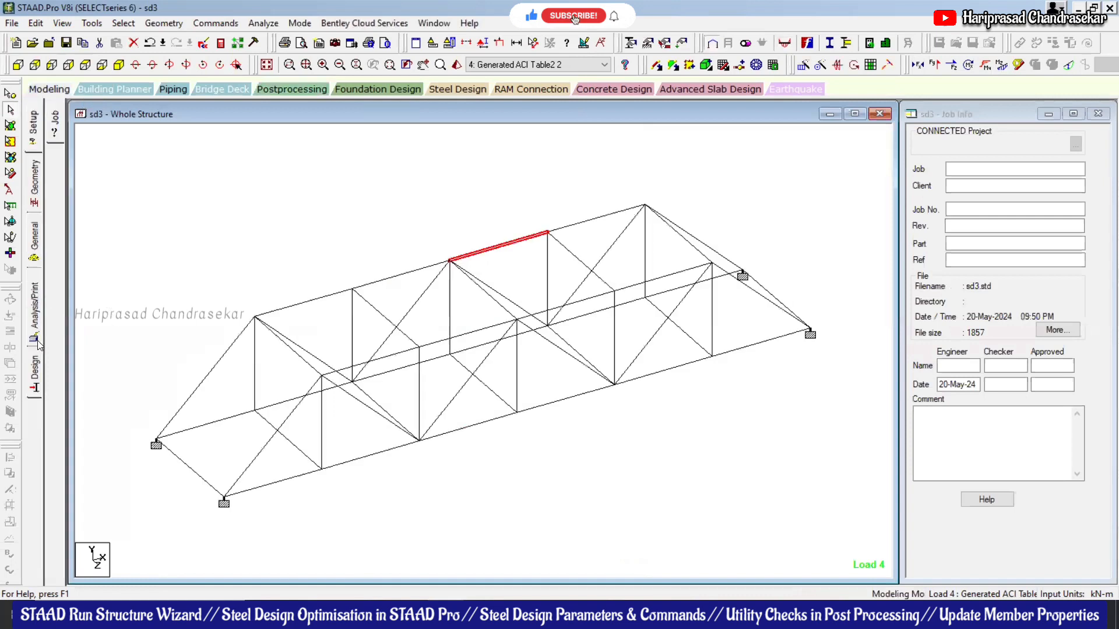
click(36, 379)
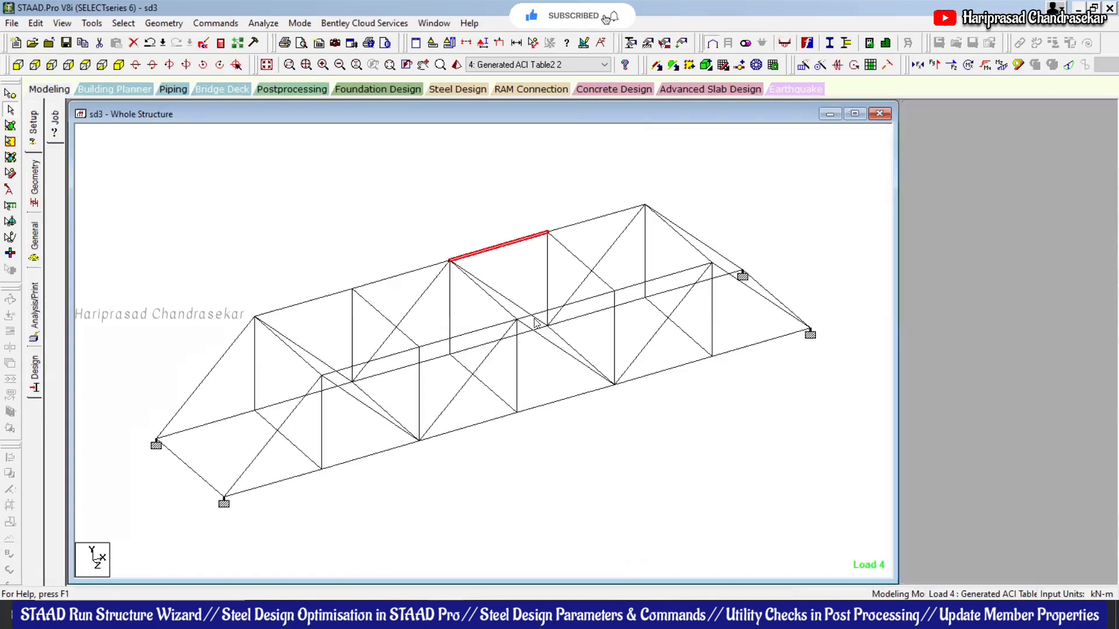
click(1013, 365)
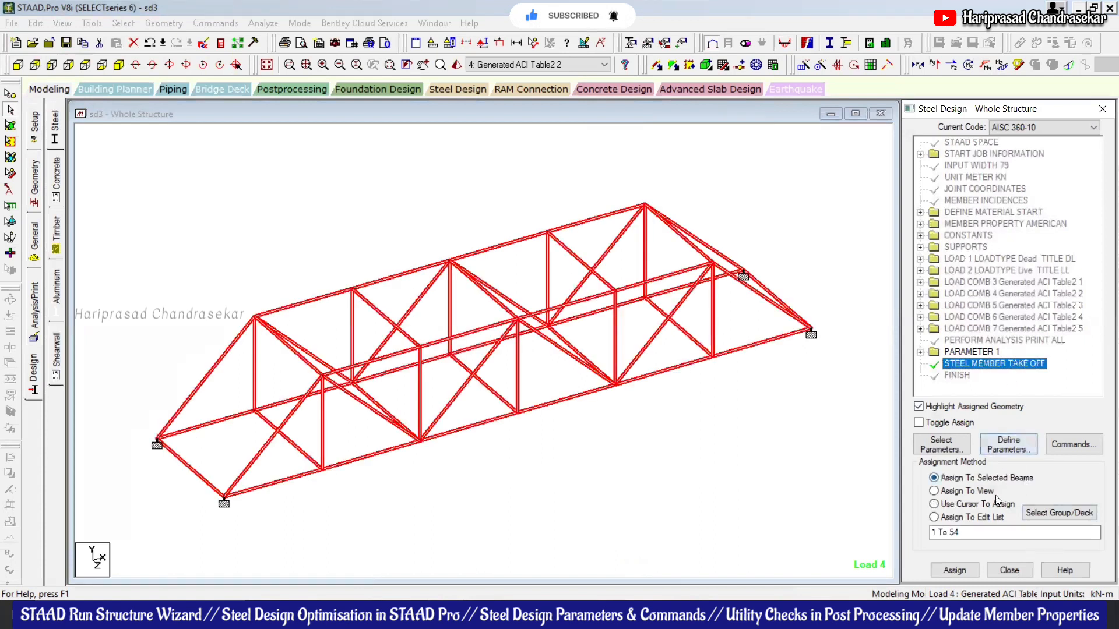
right_click(1011, 367)
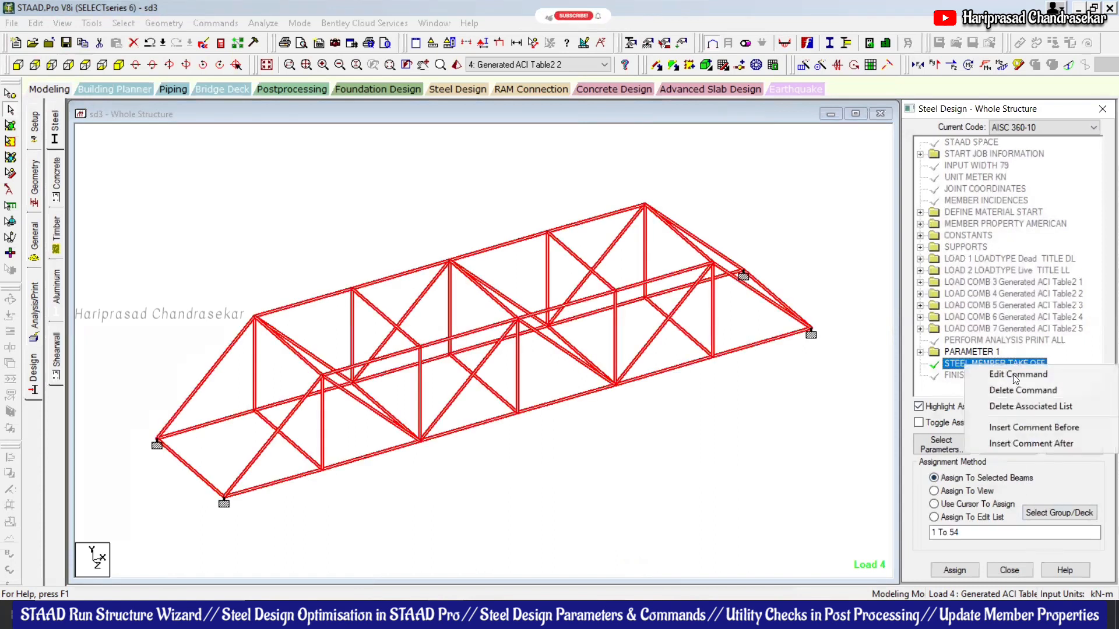
click(997, 389)
click(1003, 380)
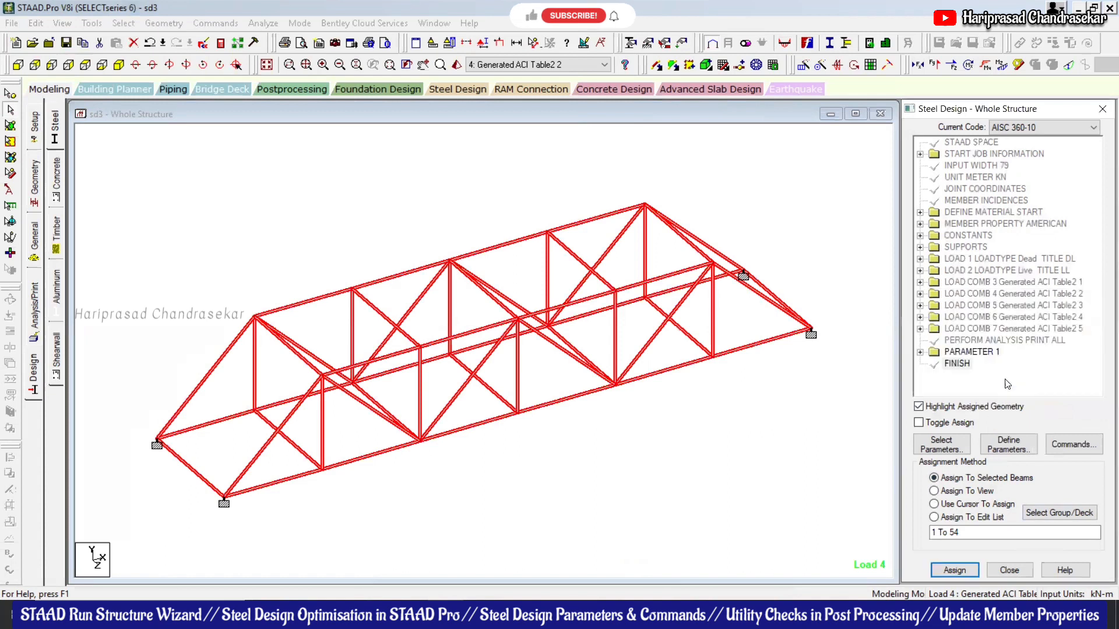
- Add the CHECK CODE and MEMBER TAKE OFF design commands after the PARAMETER 1 design parameters
click(983, 352)
right_click(983, 352)
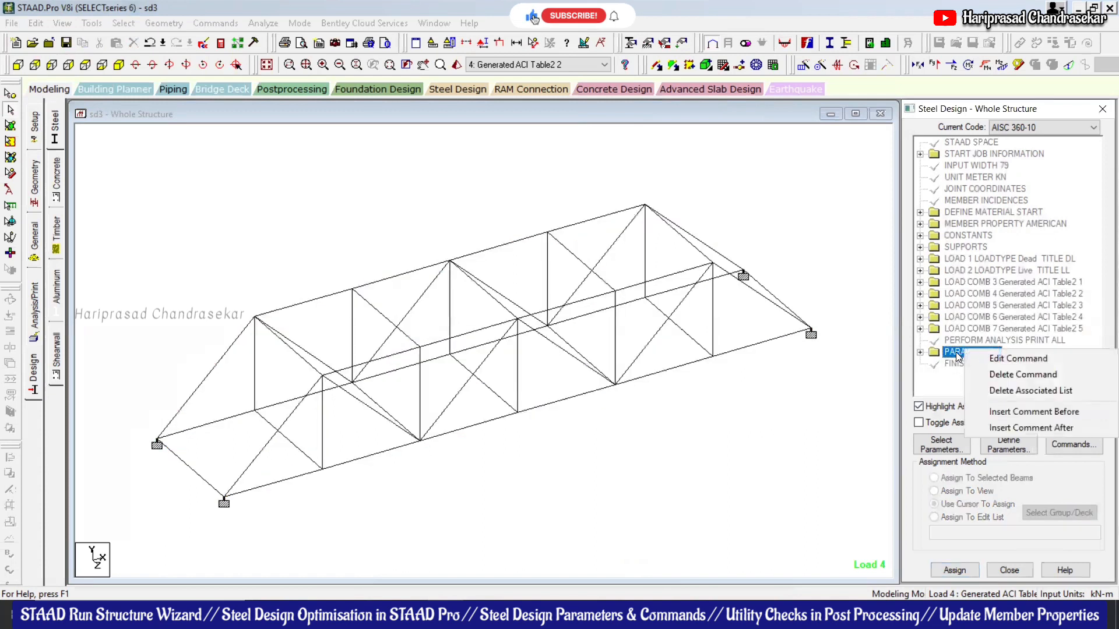
click(920, 352)
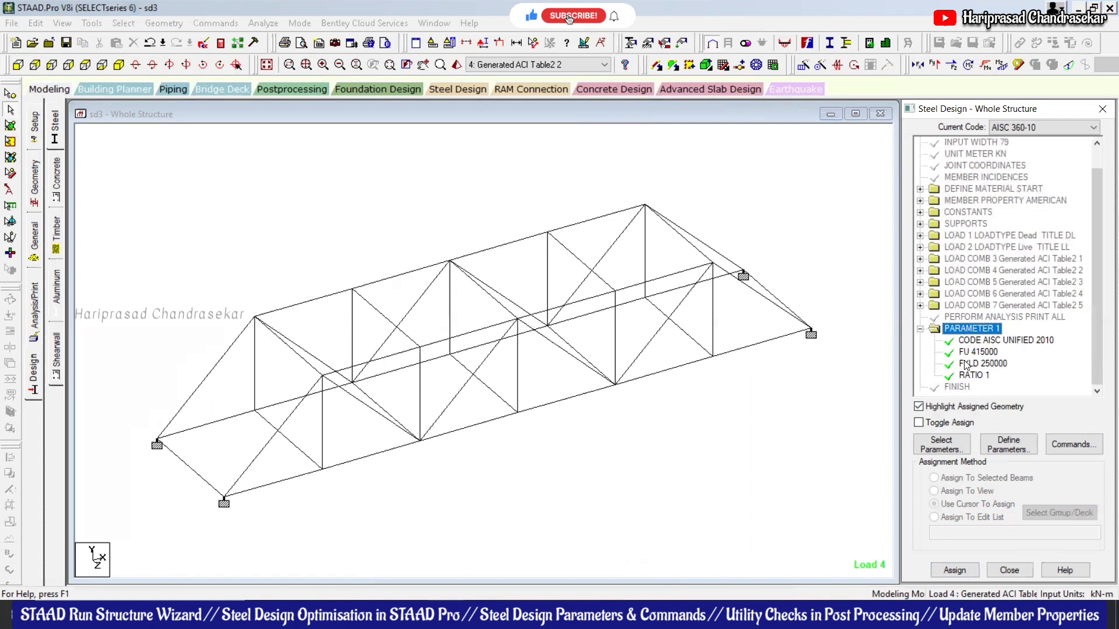
click(1073, 444)
drag(872, 222, 379, 200)
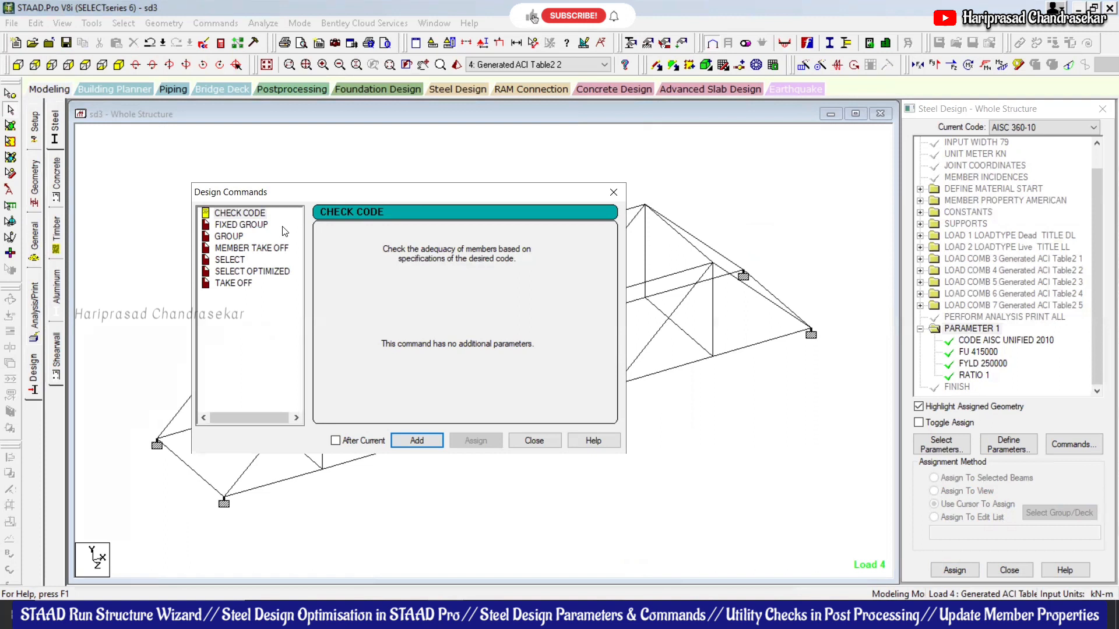
click(243, 213)
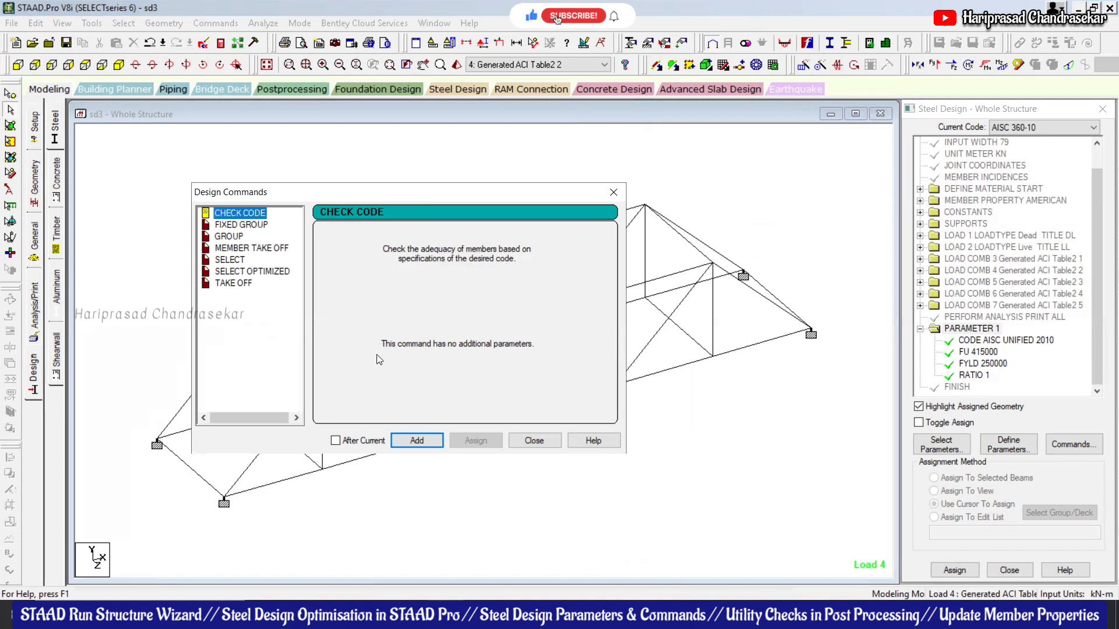
click(431, 444)
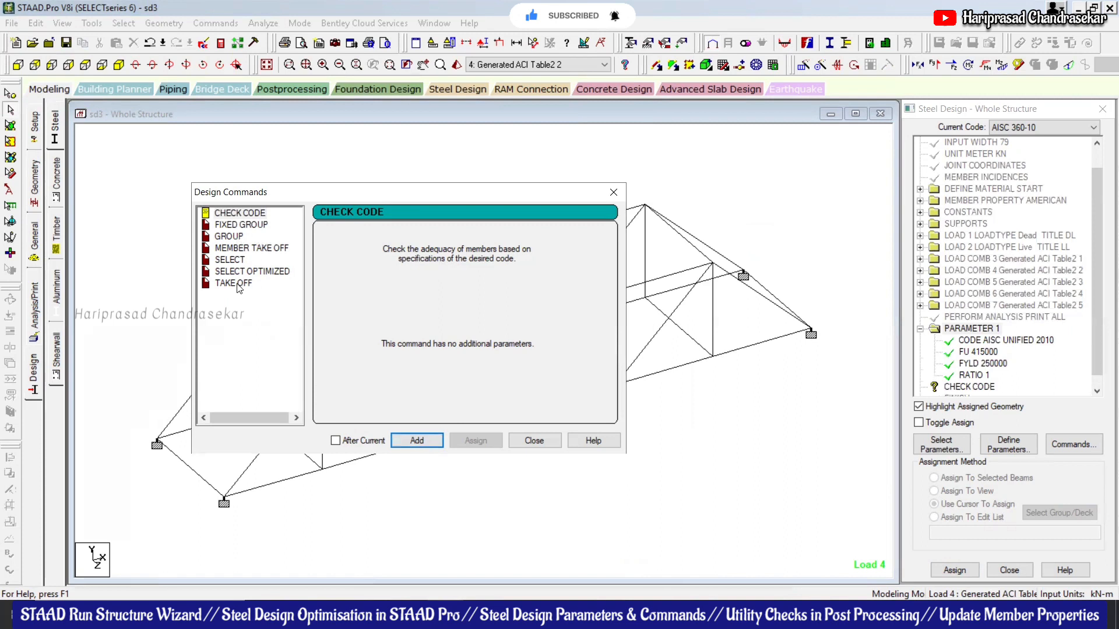
click(248, 249)
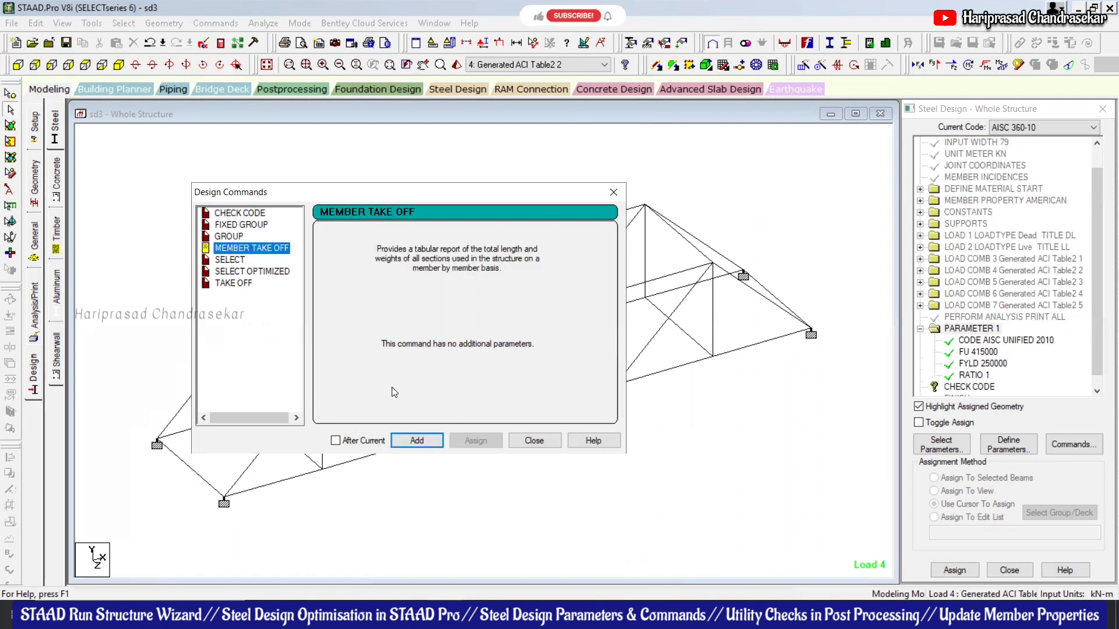
click(417, 441)
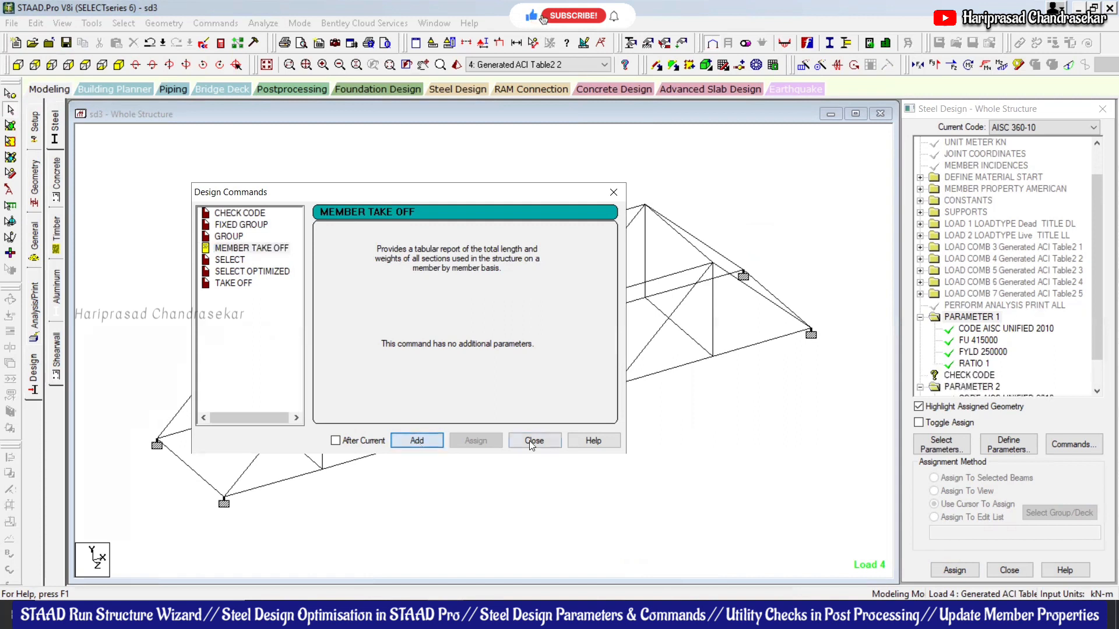
click(534, 441)
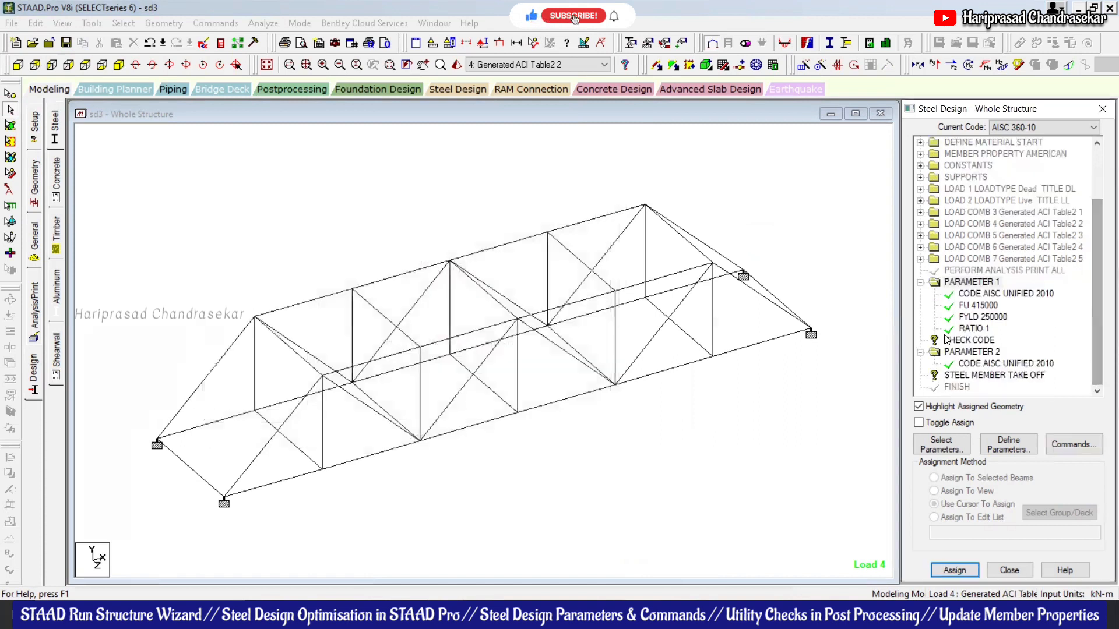
- Assign the CHECK CODE and STEEL MEMBER TAKE OFF commands to all members in the view, and clear the beam selection
click(961, 341)
click(966, 491)
click(954, 570)
click(956, 380)
click(961, 375)
click(955, 570)
click(956, 380)
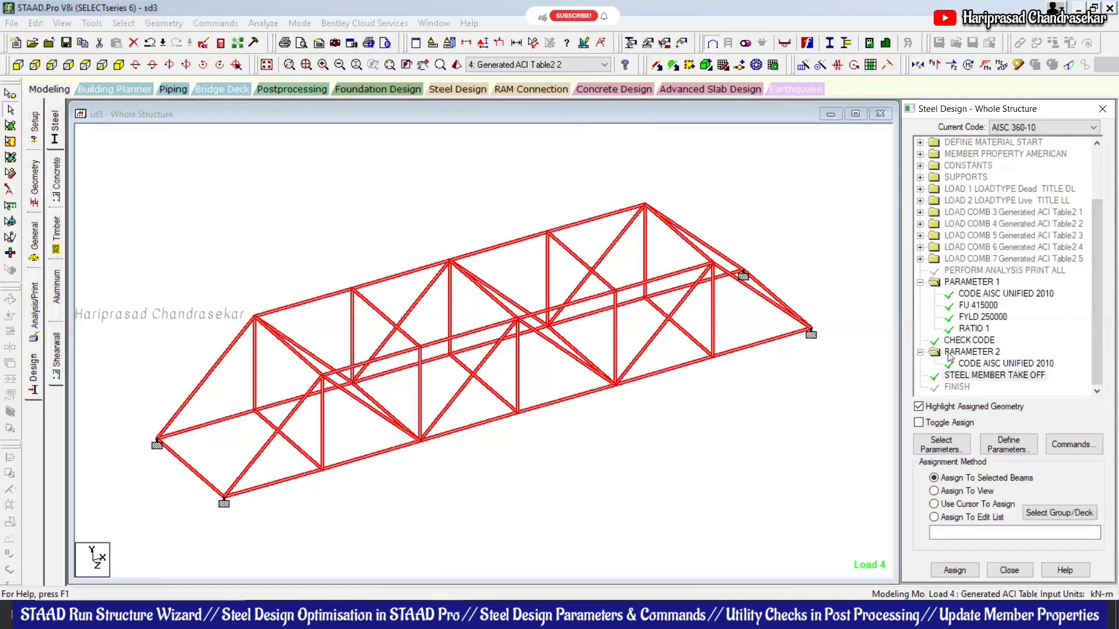
click(697, 440)
- Run the analysis and steel design, saving the modified structure first, and open the output file
click(269, 22)
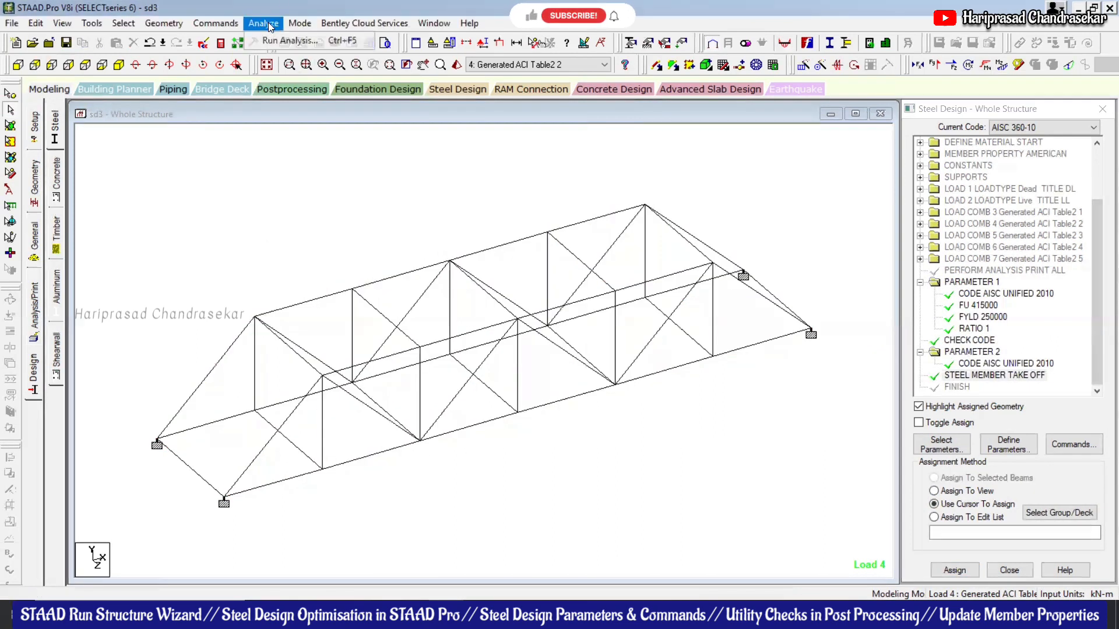
click(330, 40)
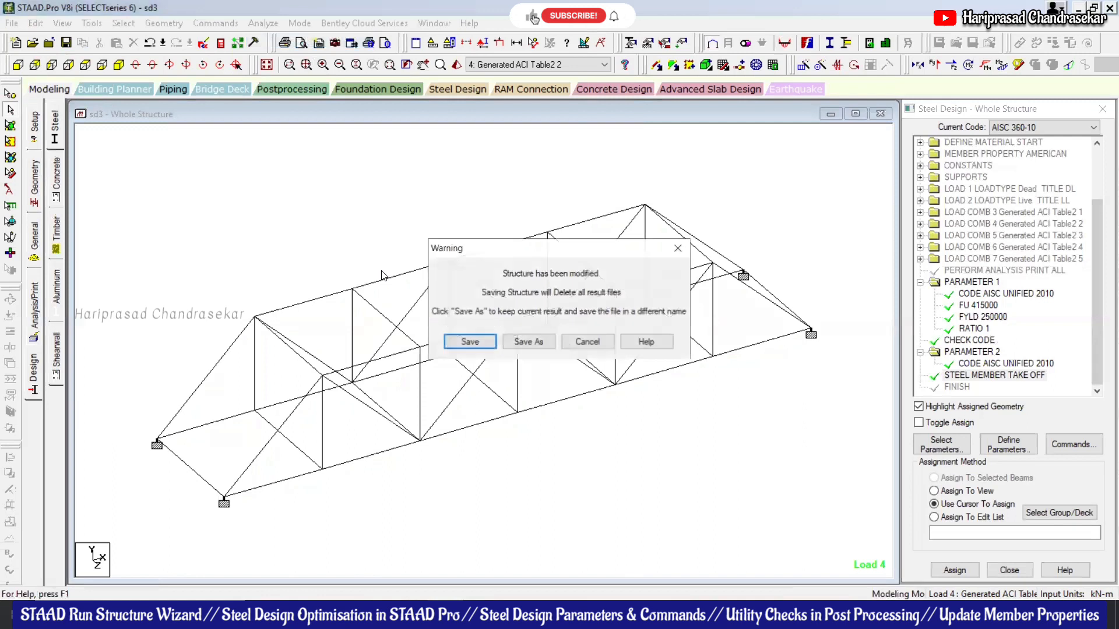
click(470, 342)
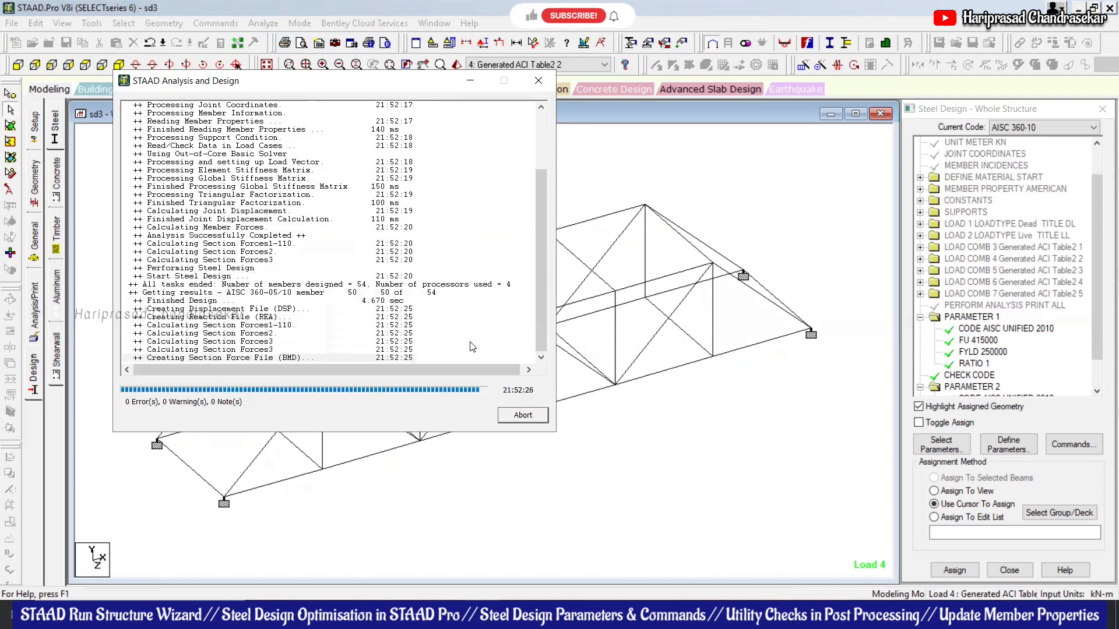
click(153, 388)
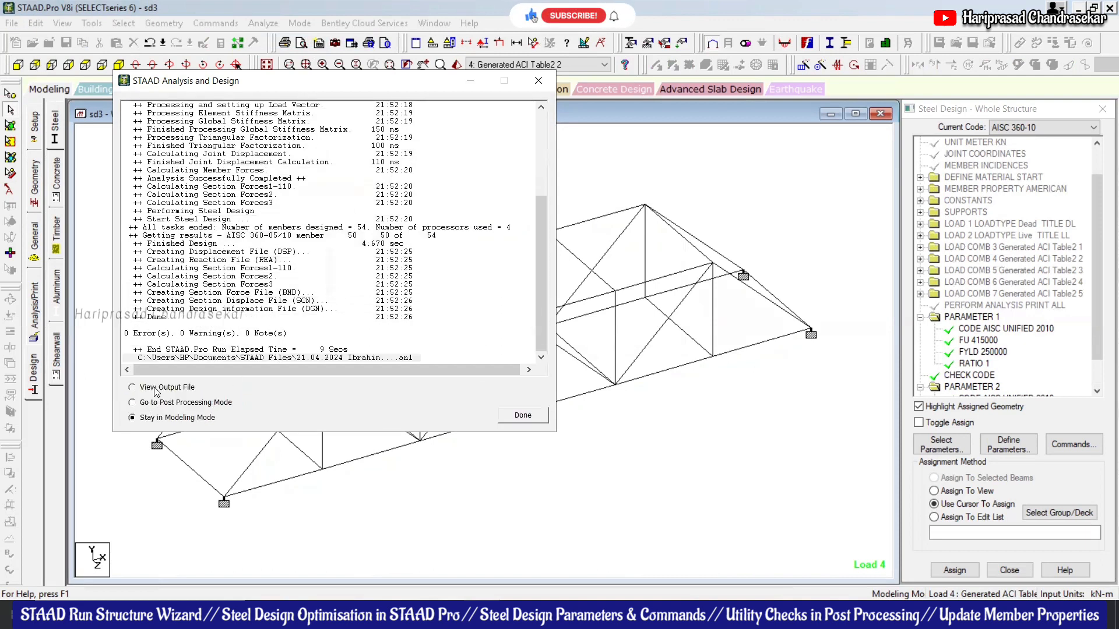
click(523, 414)
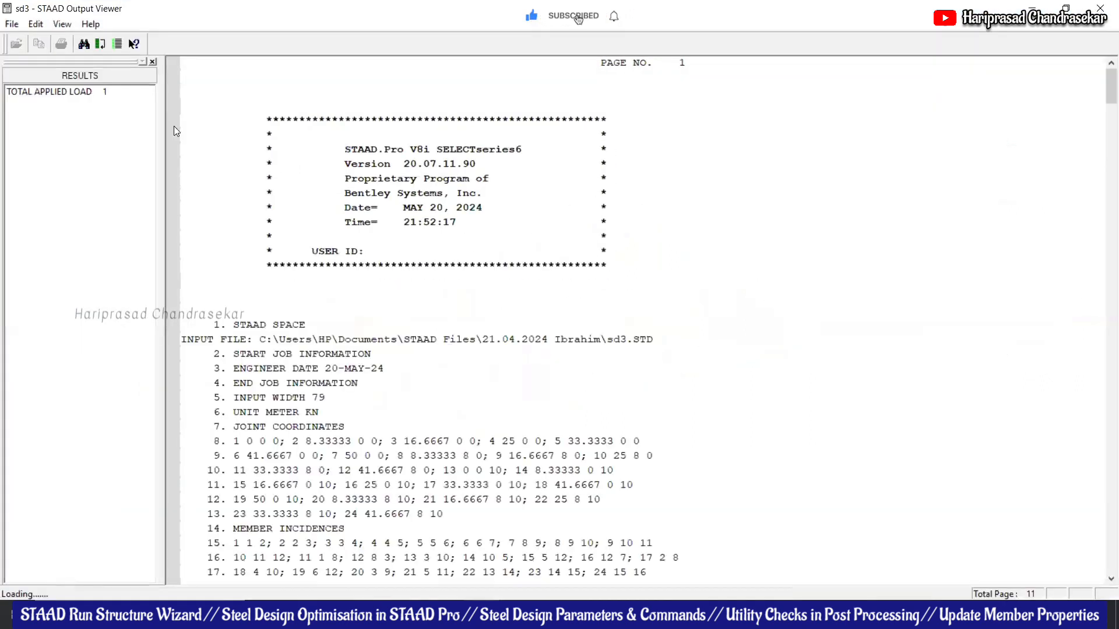
- Review the steel design code-check results and the steel take-off in the output file, and close the output viewer
click(50, 144)
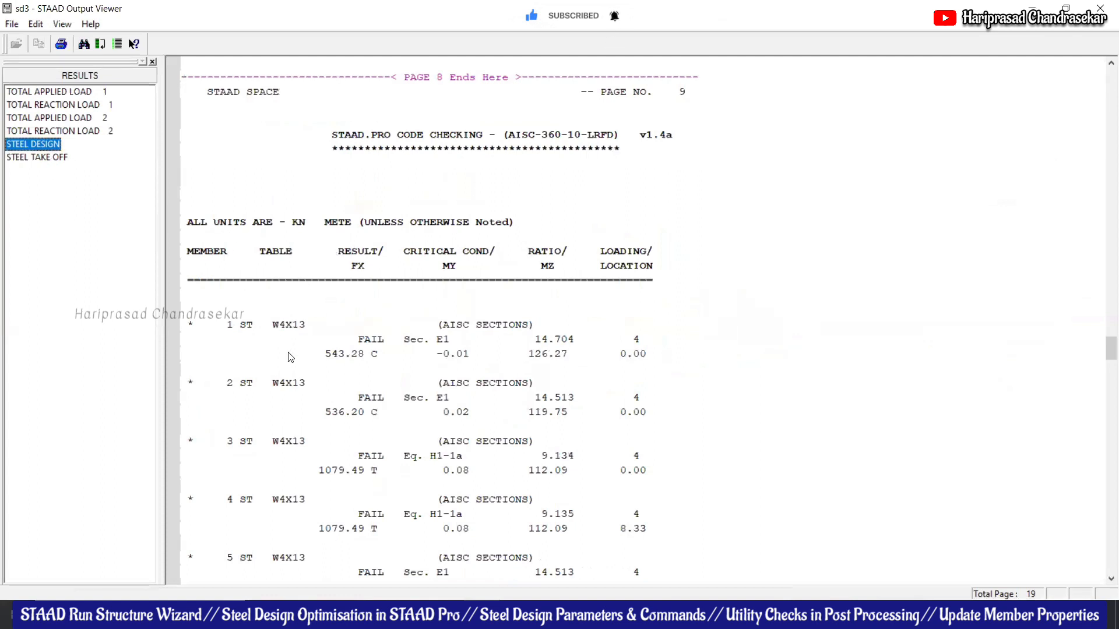
scroll(309, 321, down, 1)
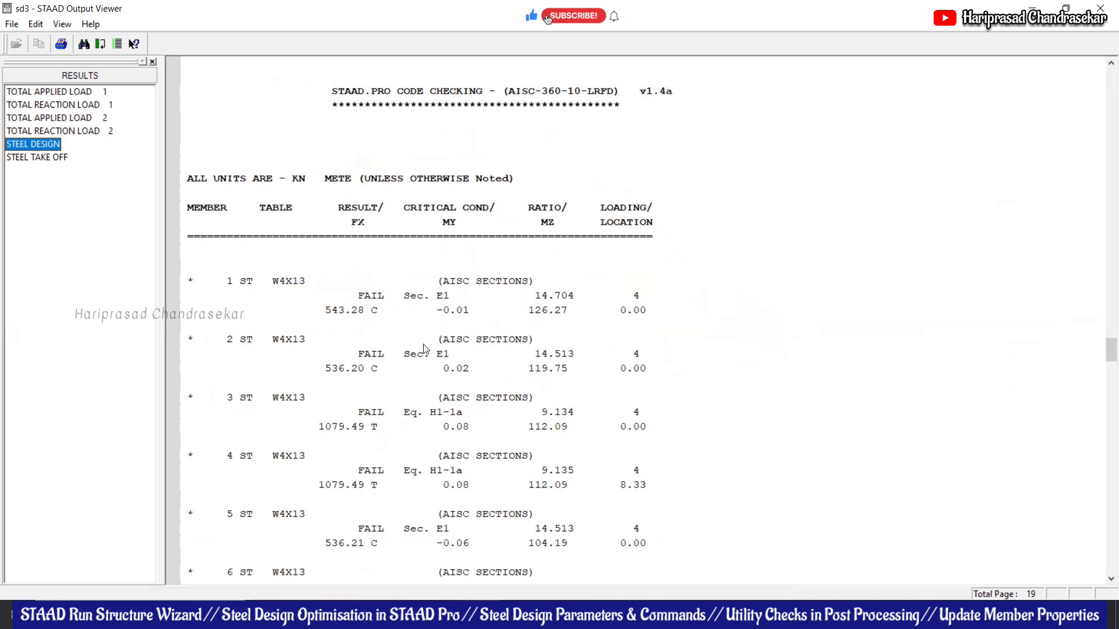
scroll(424, 349, down, 15)
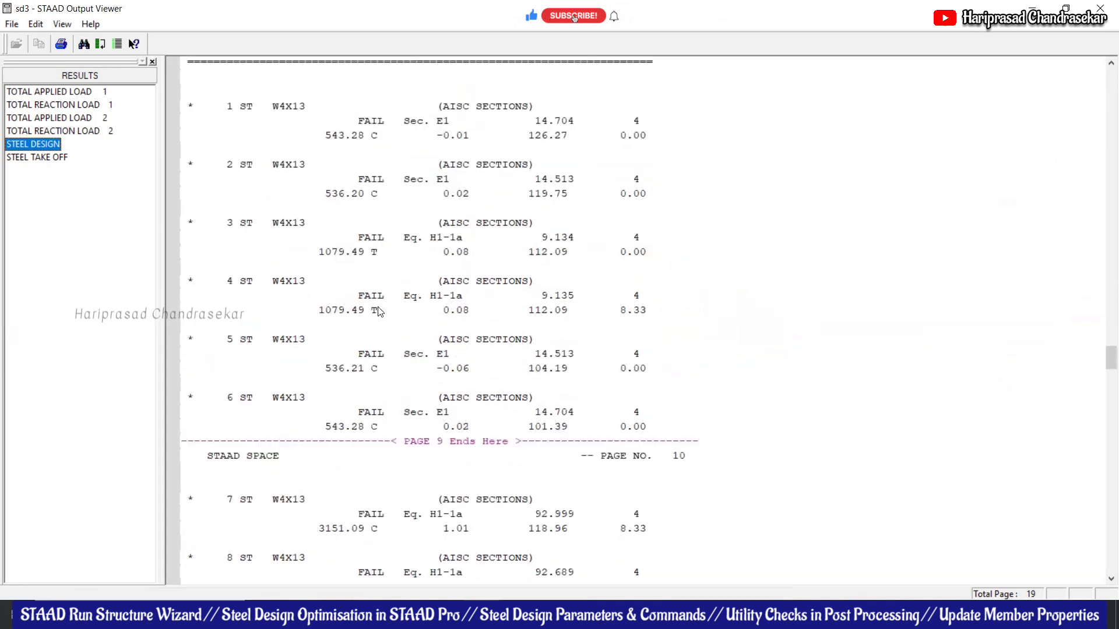
scroll(376, 325, down, 13)
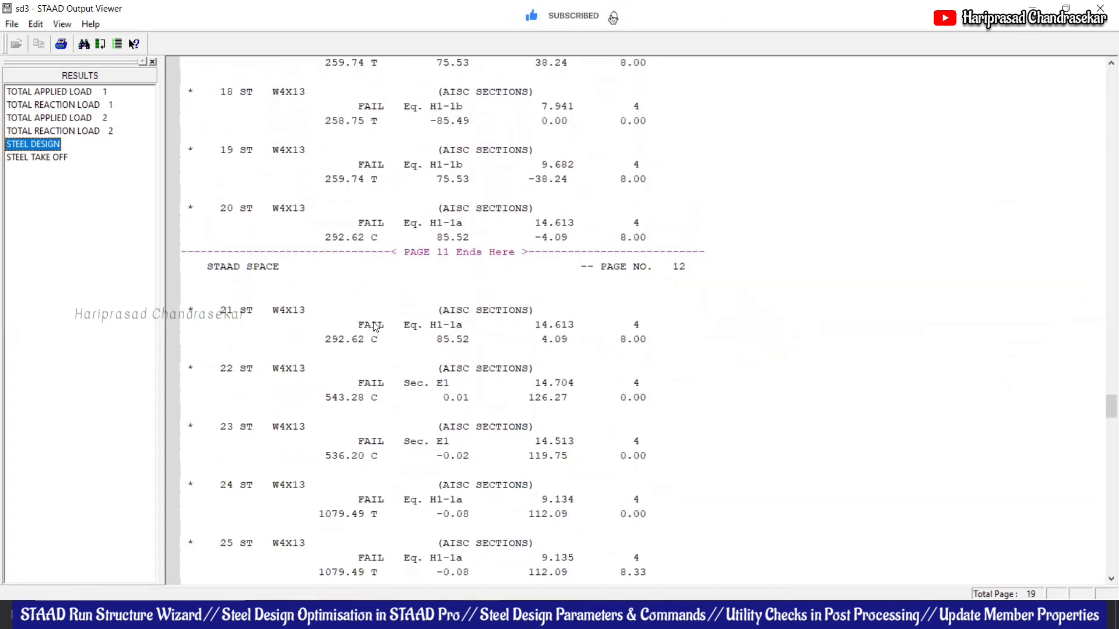
click(42, 158)
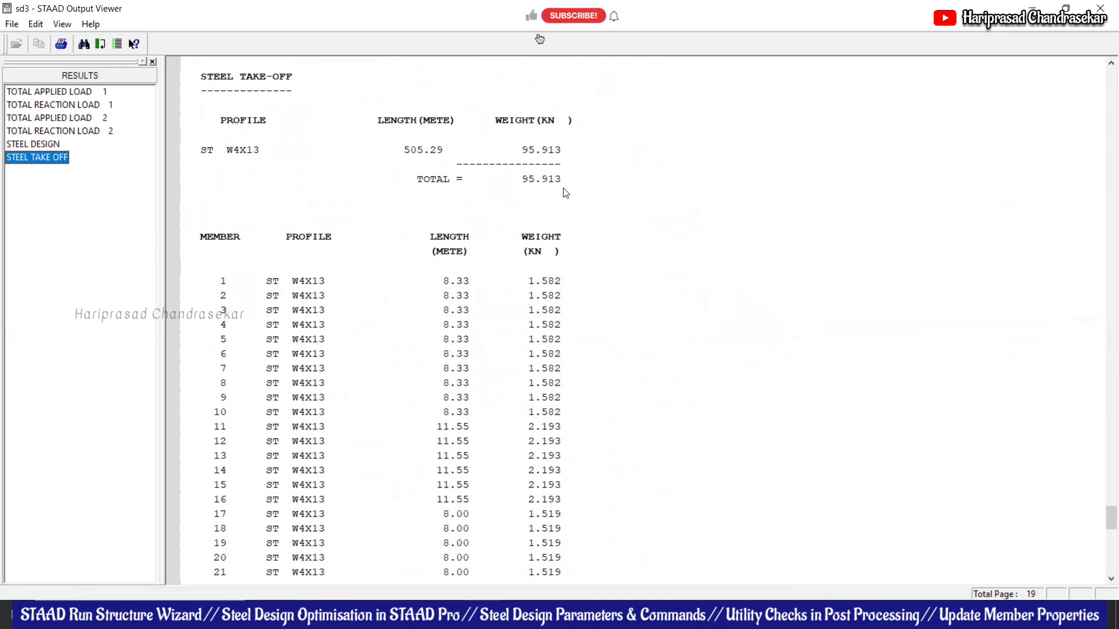
scroll(536, 214, down, 4)
scroll(542, 218, down, 8)
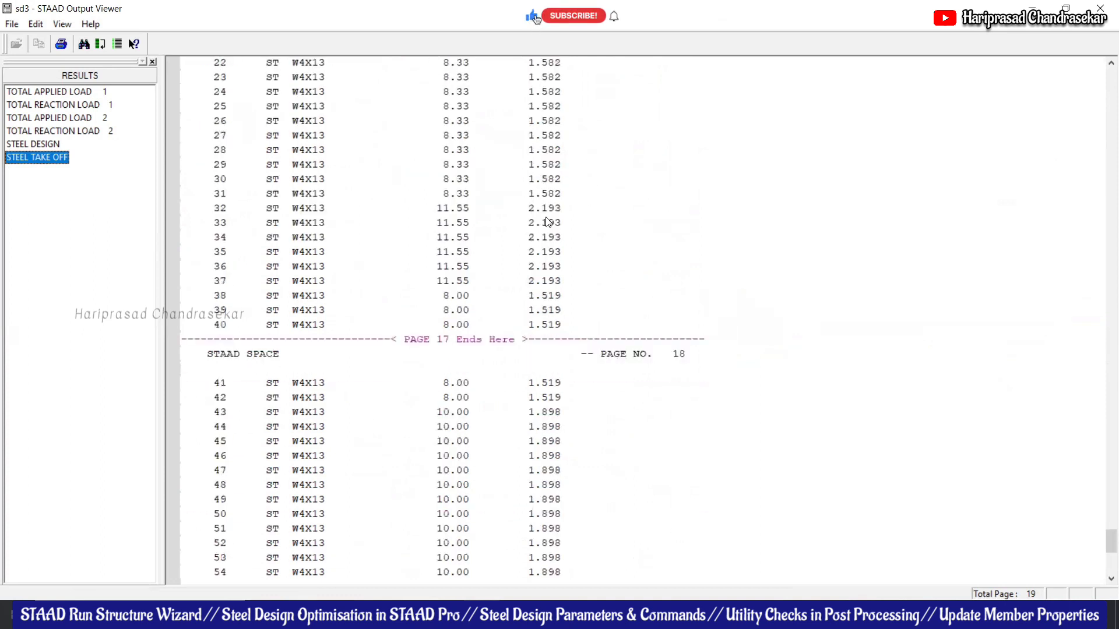
click(1100, 8)
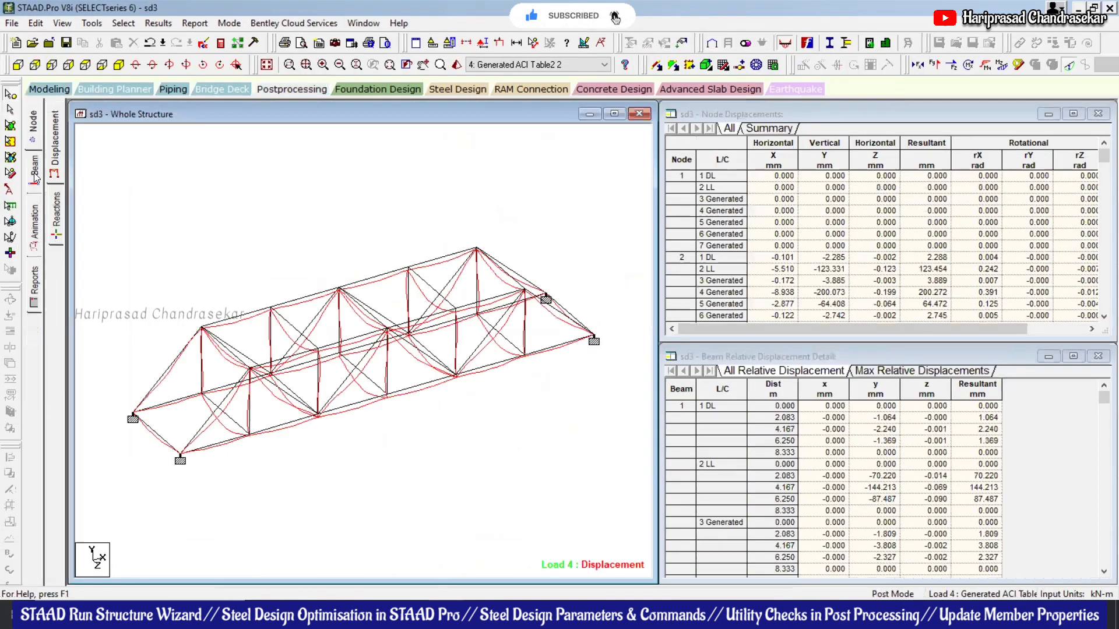
- Examine the beam unity check ratios in front and isometric views, with load case 1: DL as the active load
click(34, 175)
click(57, 254)
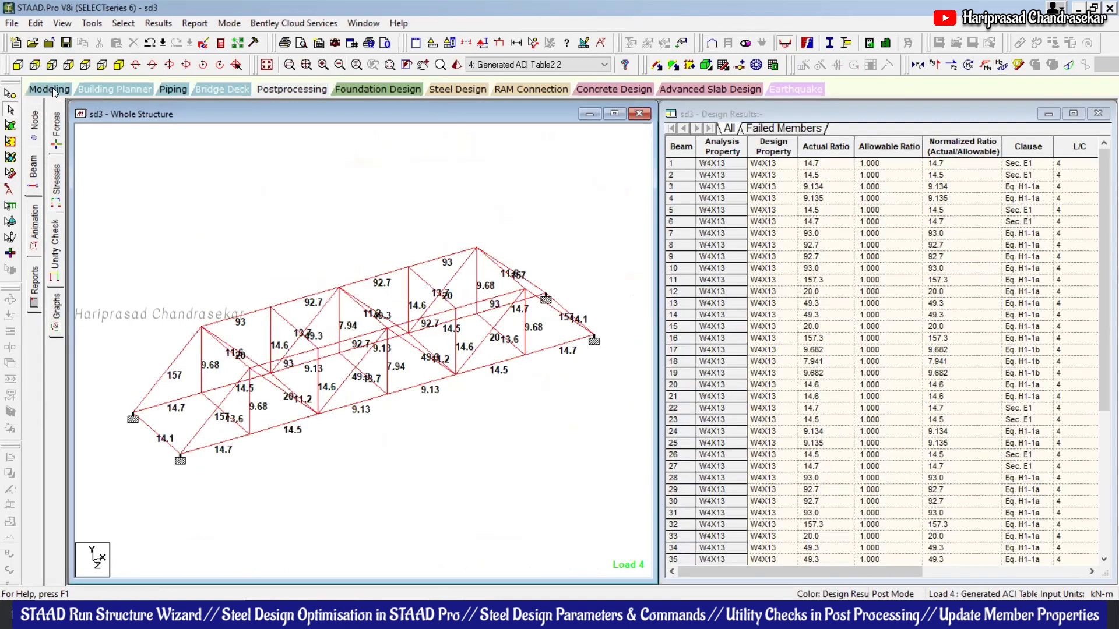
click(18, 65)
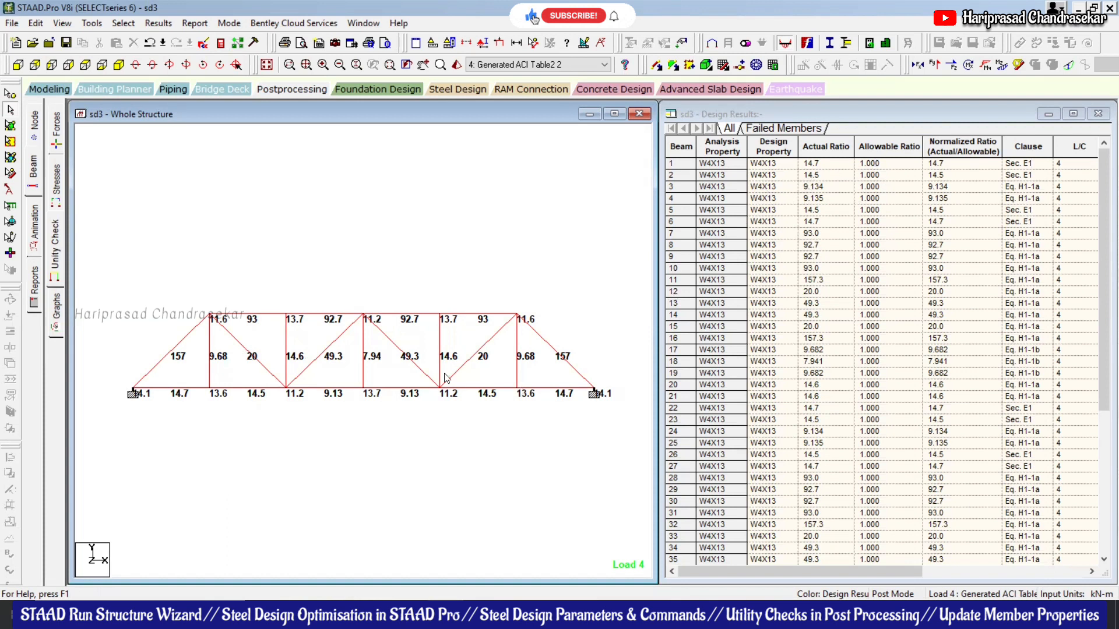
click(119, 69)
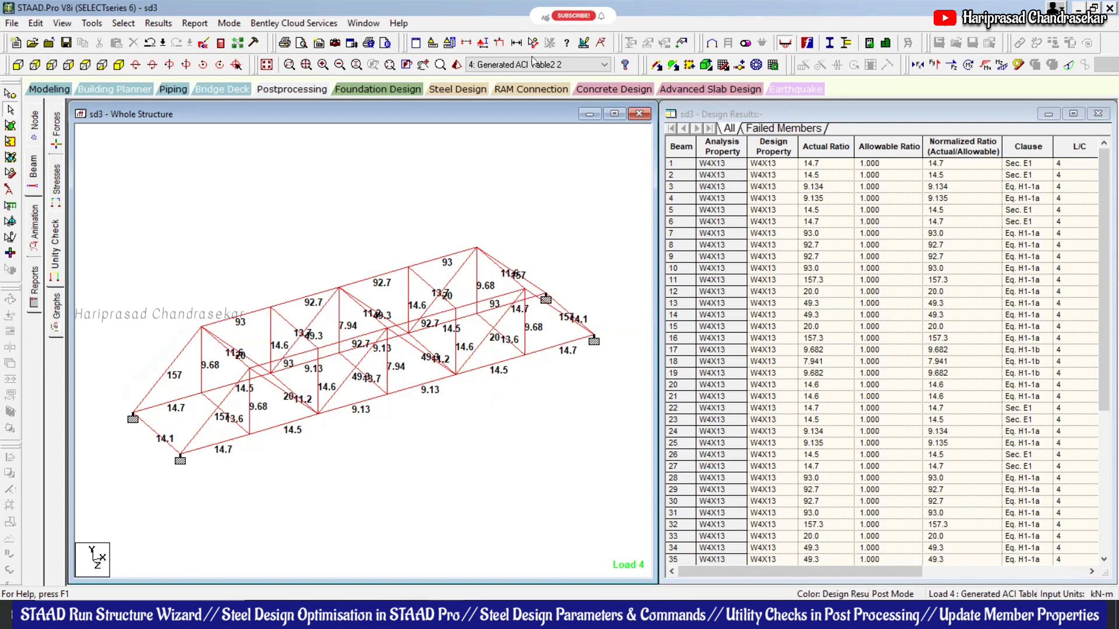
click(577, 64)
click(515, 82)
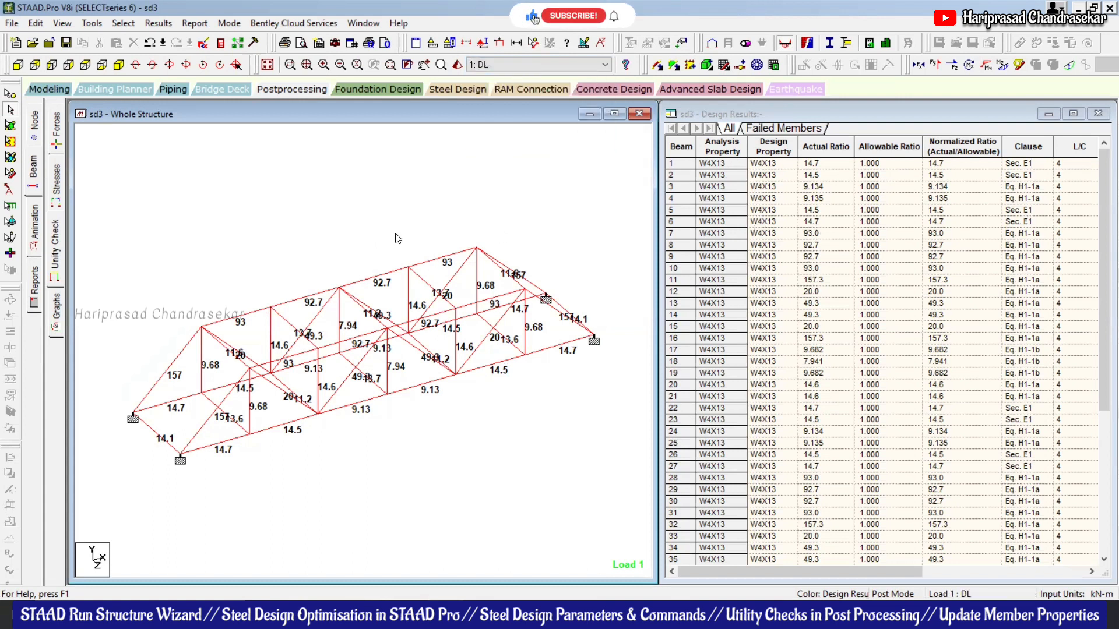
- Return to Modeling mode and open the steel design page for the whole structure
click(44, 89)
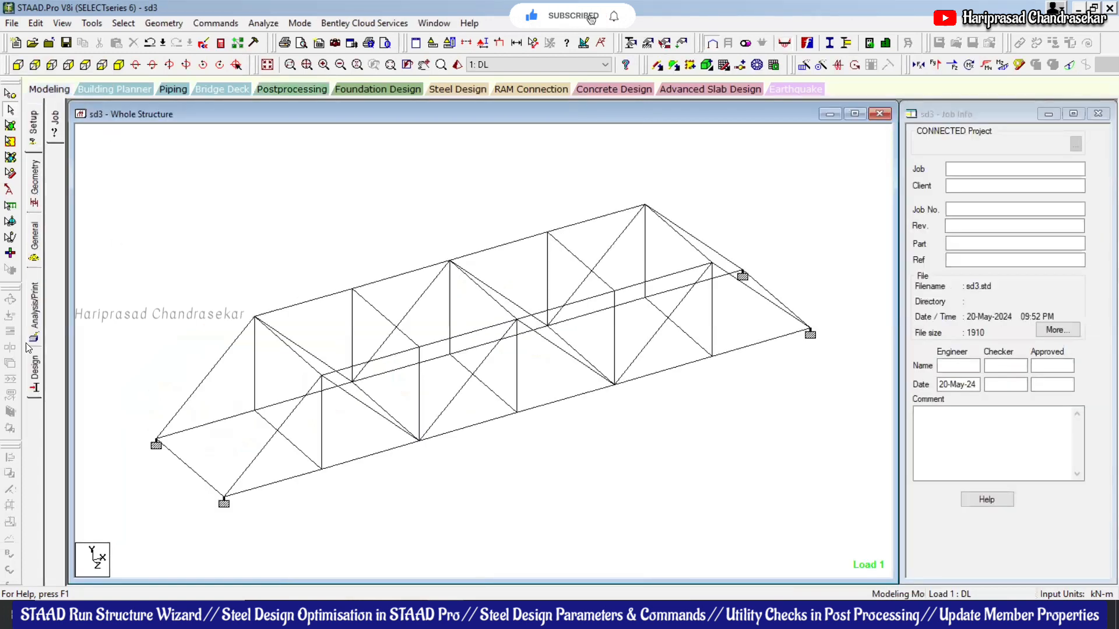
click(36, 386)
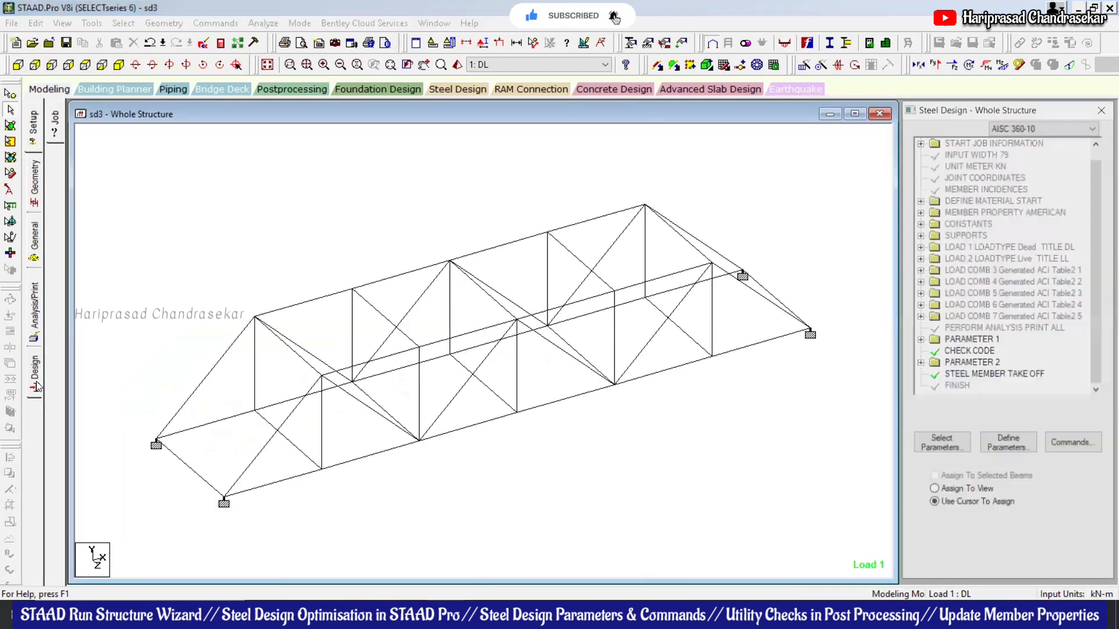
click(1059, 445)
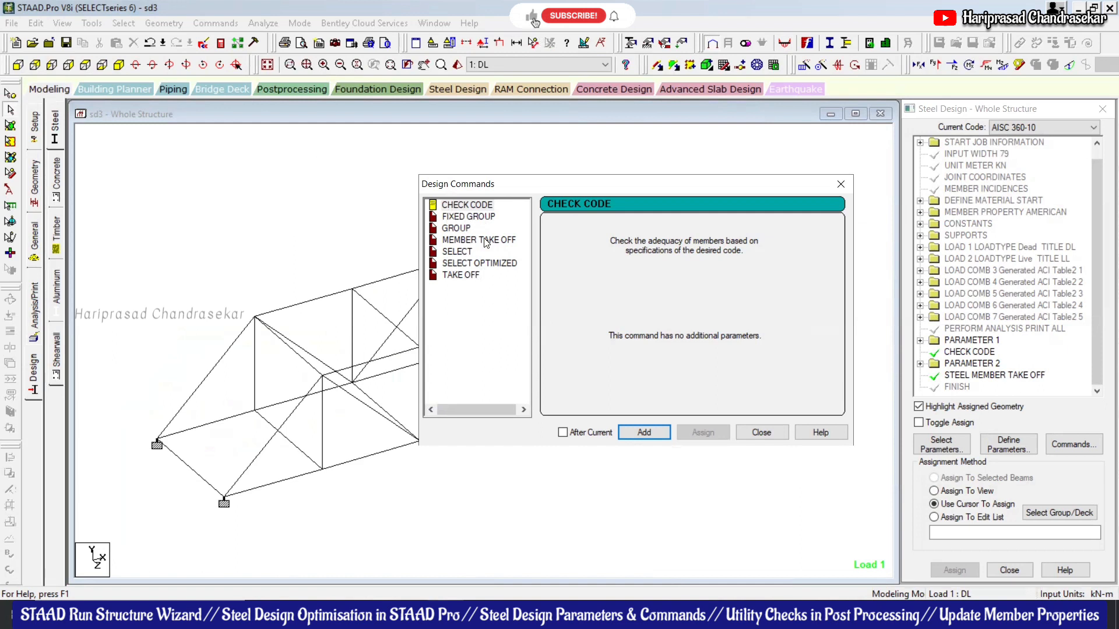
click(761, 432)
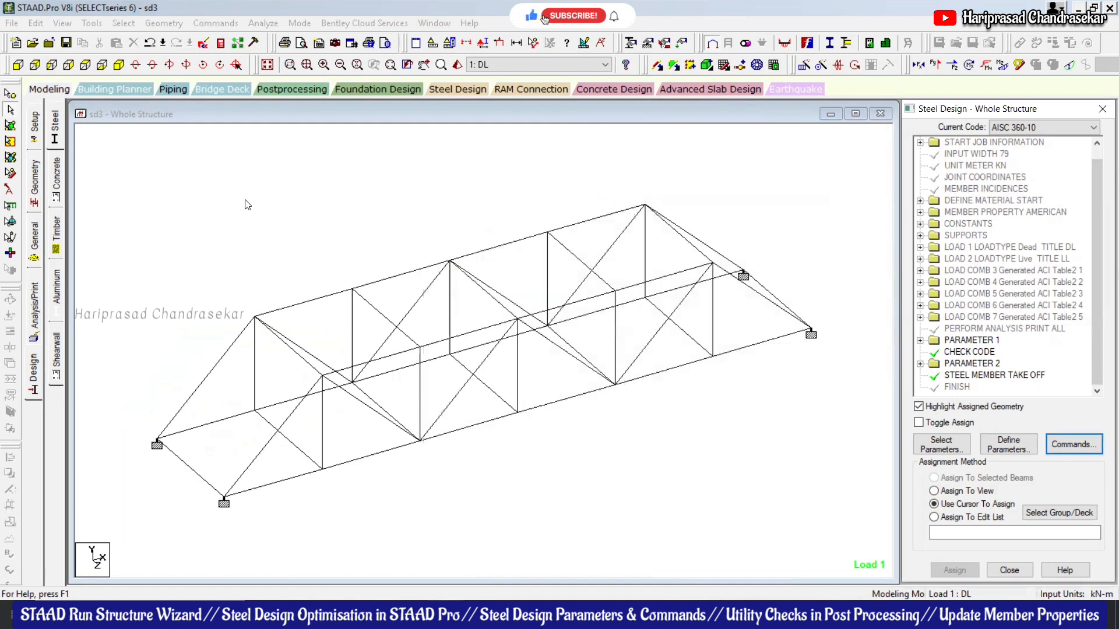
click(18, 64)
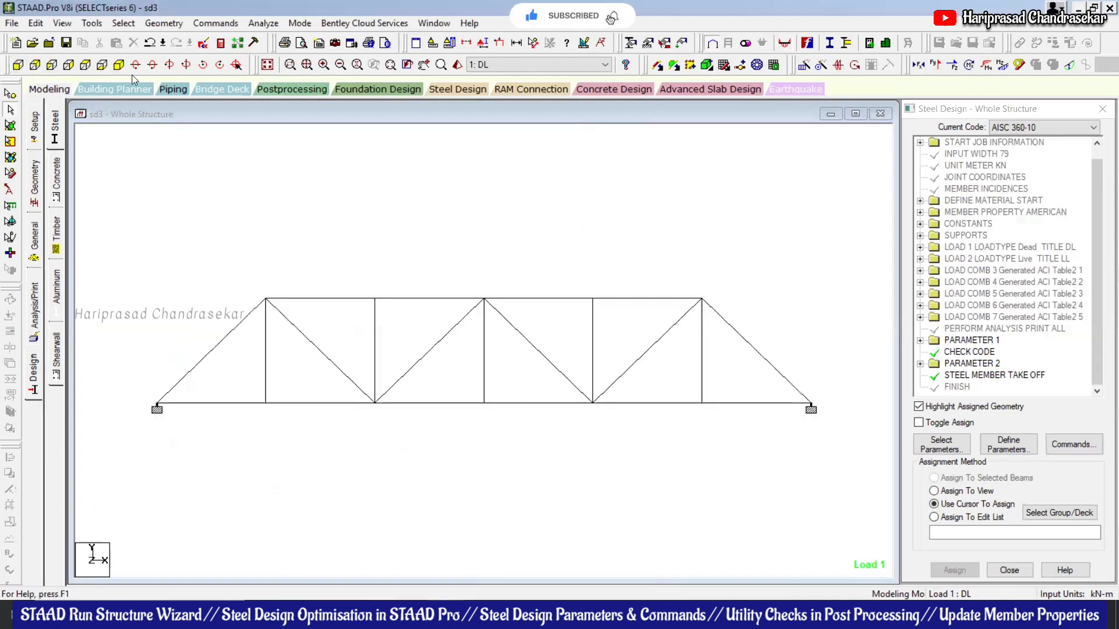
click(119, 65)
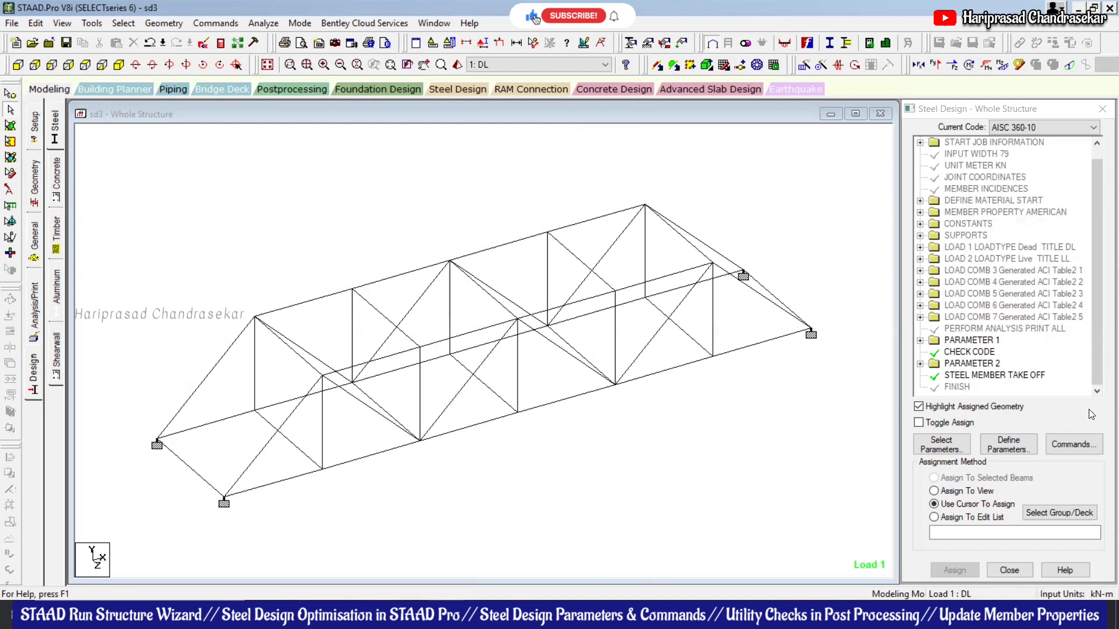
click(1099, 375)
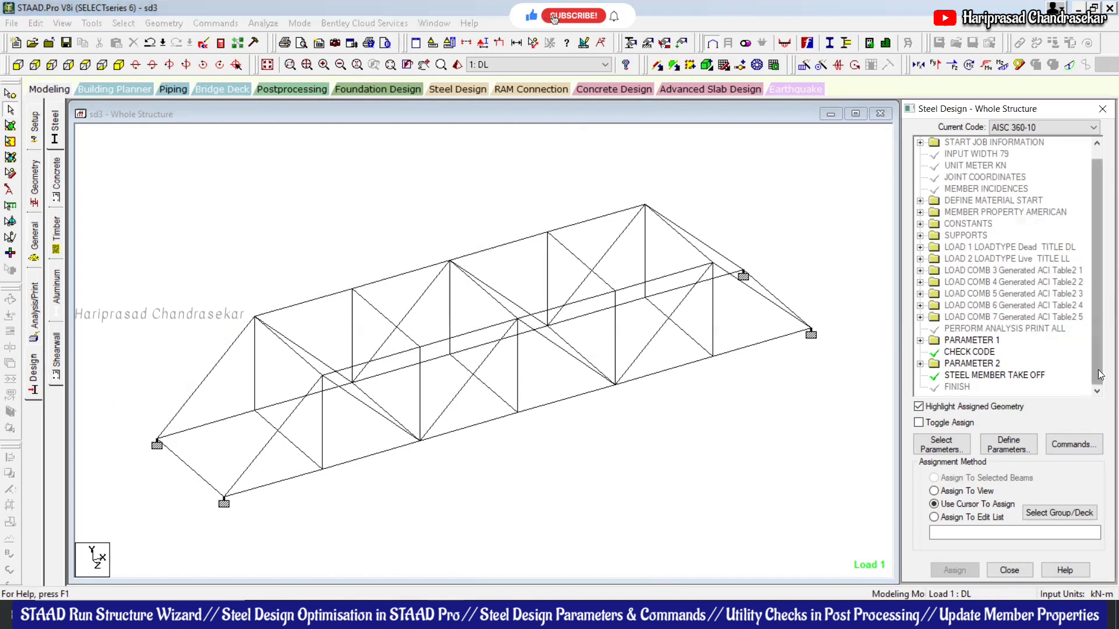
- Add the SELECT and TAKE OFF design commands to the AISC 360-10 steel design
click(1074, 446)
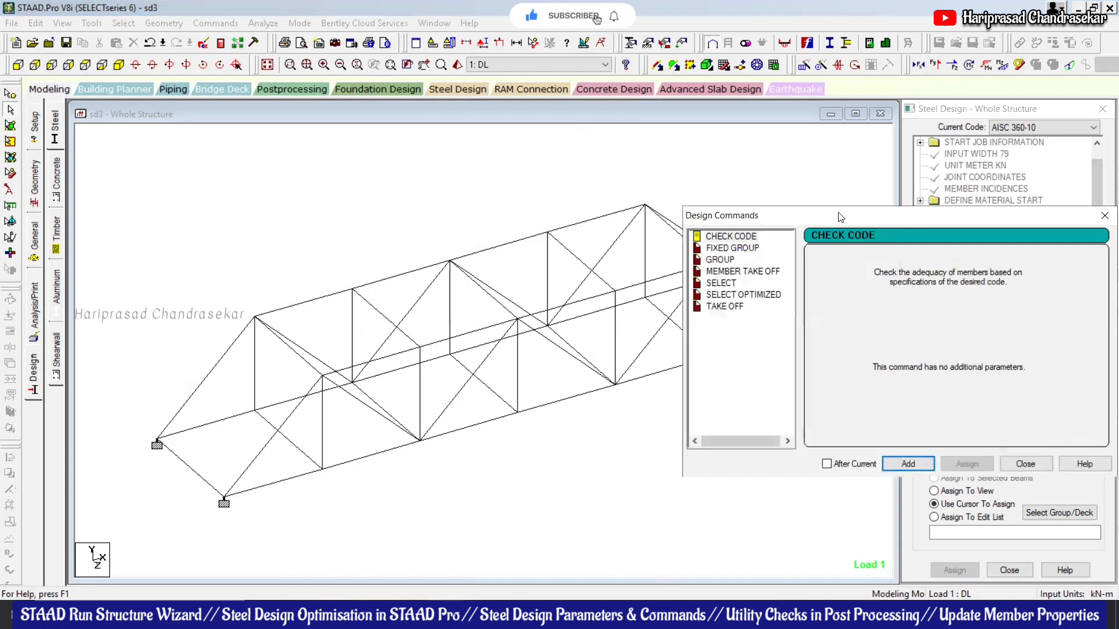
drag(804, 217, 468, 185)
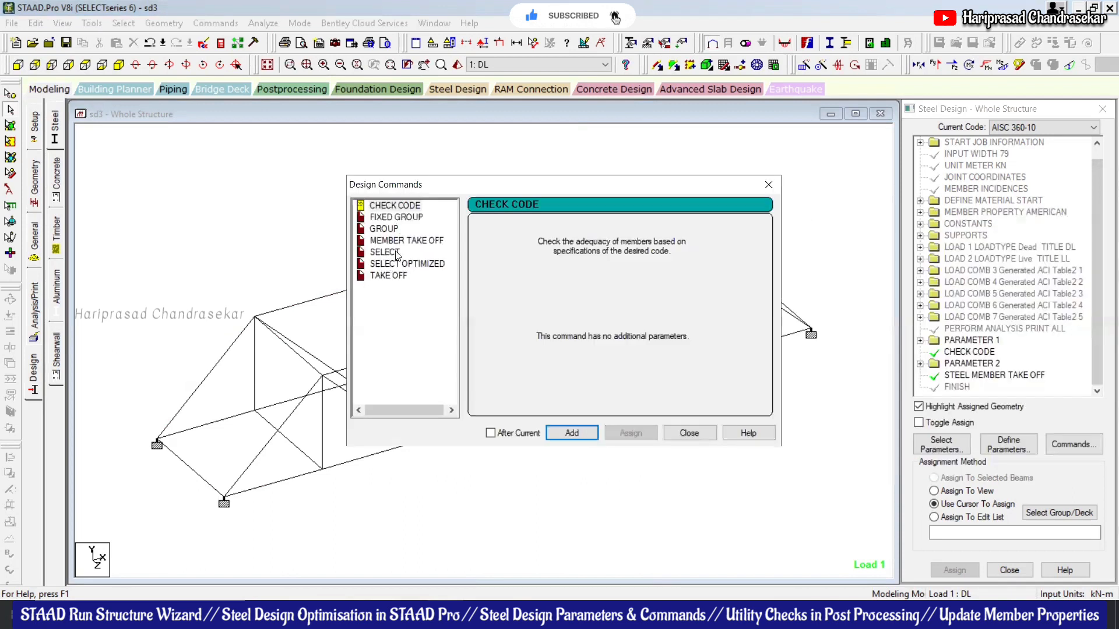
click(395, 254)
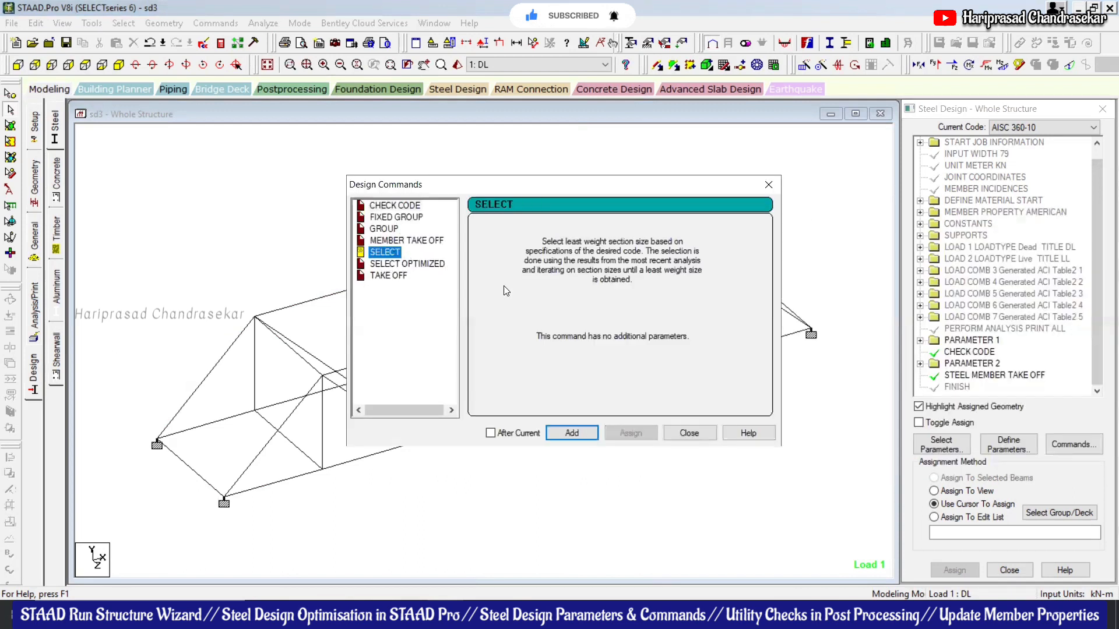
click(575, 433)
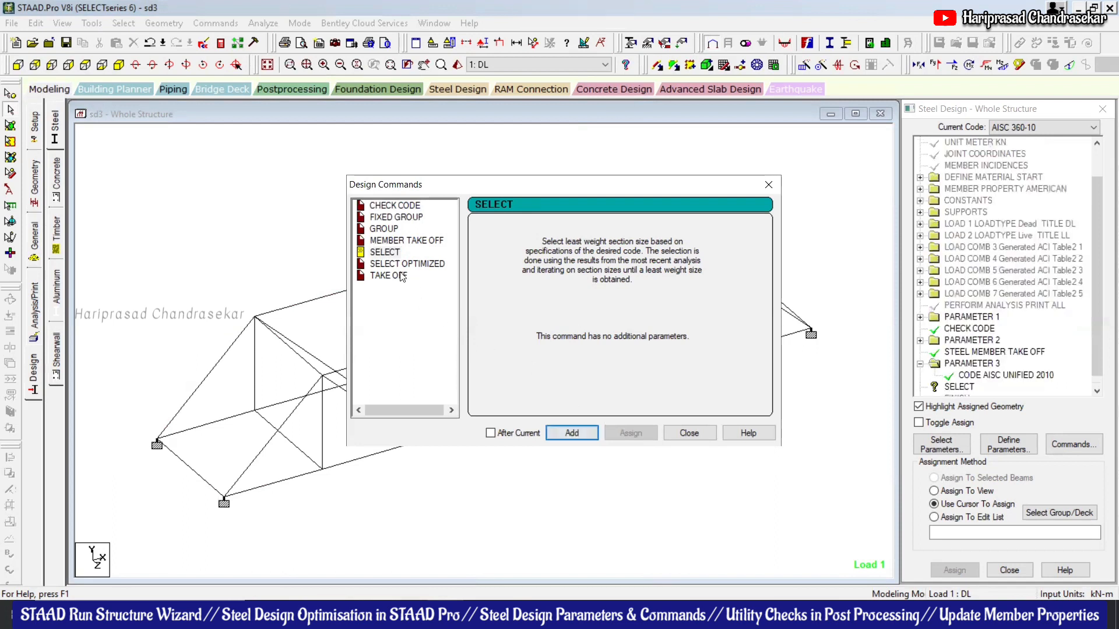
click(394, 275)
click(572, 432)
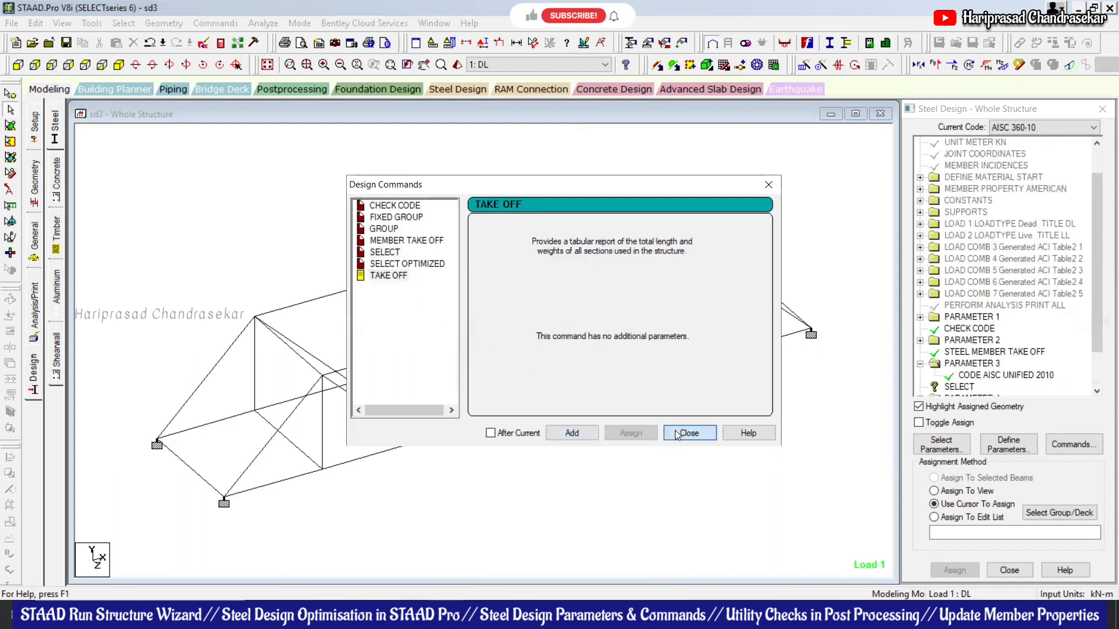
click(688, 433)
- Assign the SELECT command to all members with the Assign To View method
scroll(1099, 334, down, 2)
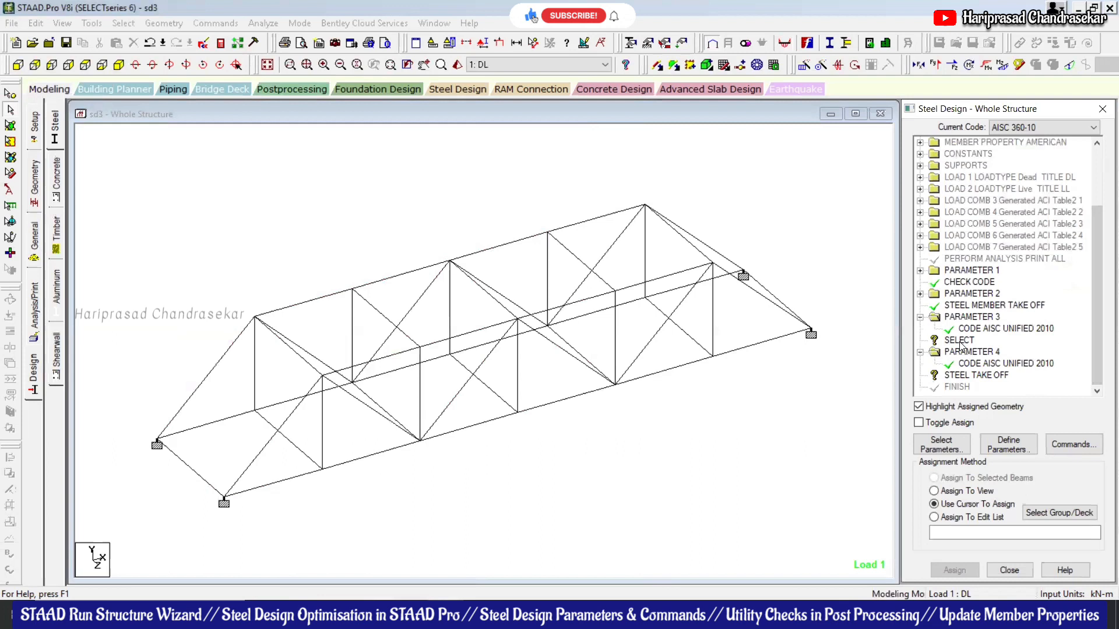
click(958, 341)
click(935, 491)
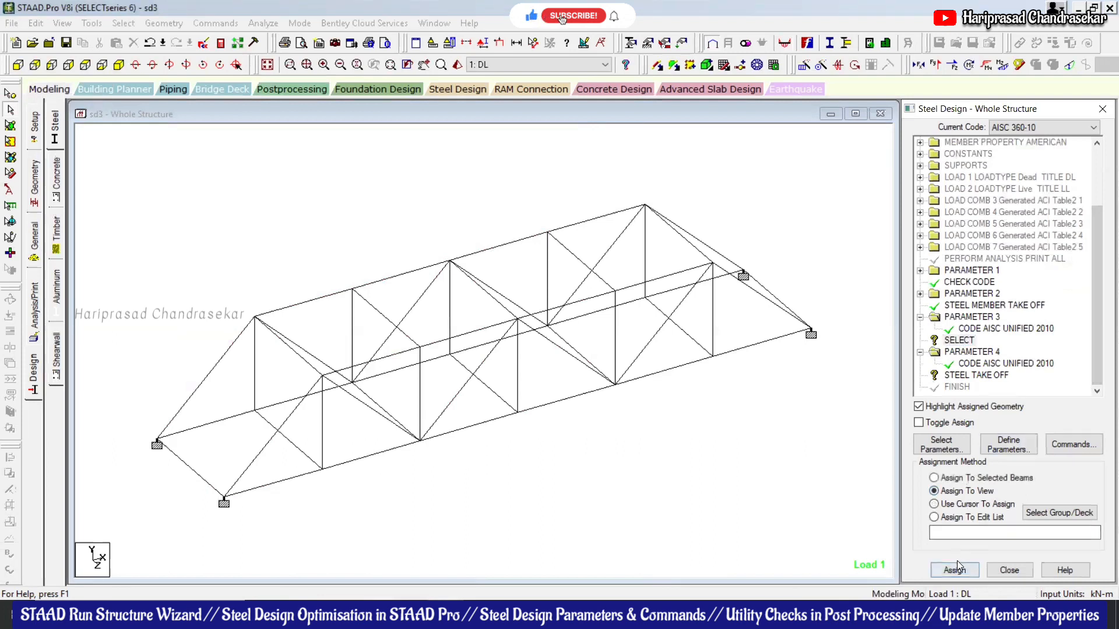
click(956, 569)
click(1004, 380)
- Assign the STEEL TAKE OFF command to all members with the Assign To View method
click(967, 376)
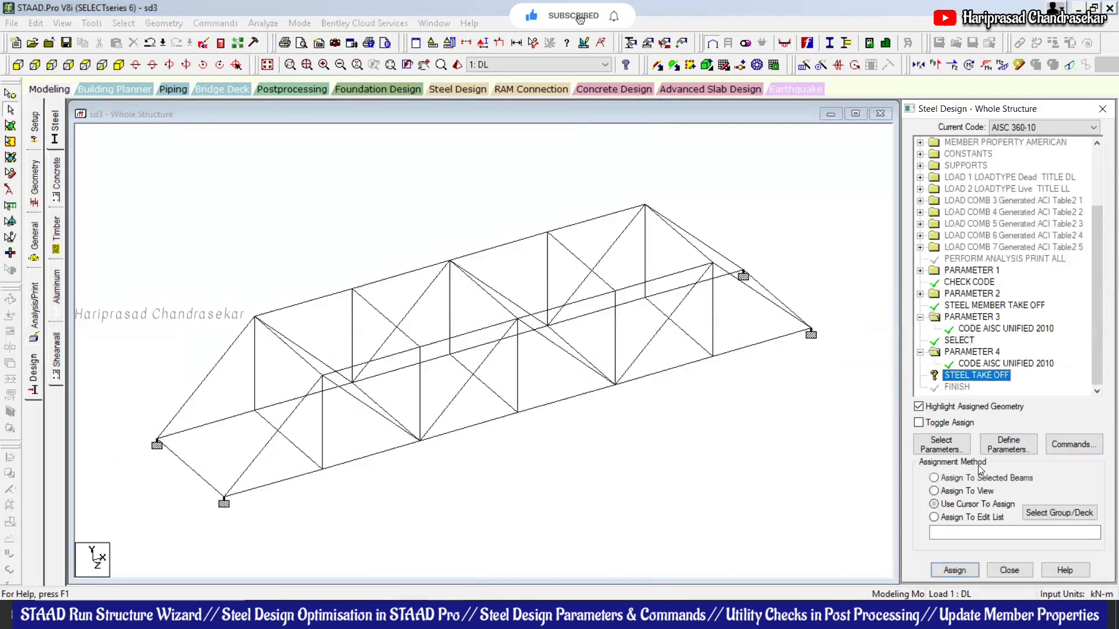
click(971, 495)
click(955, 570)
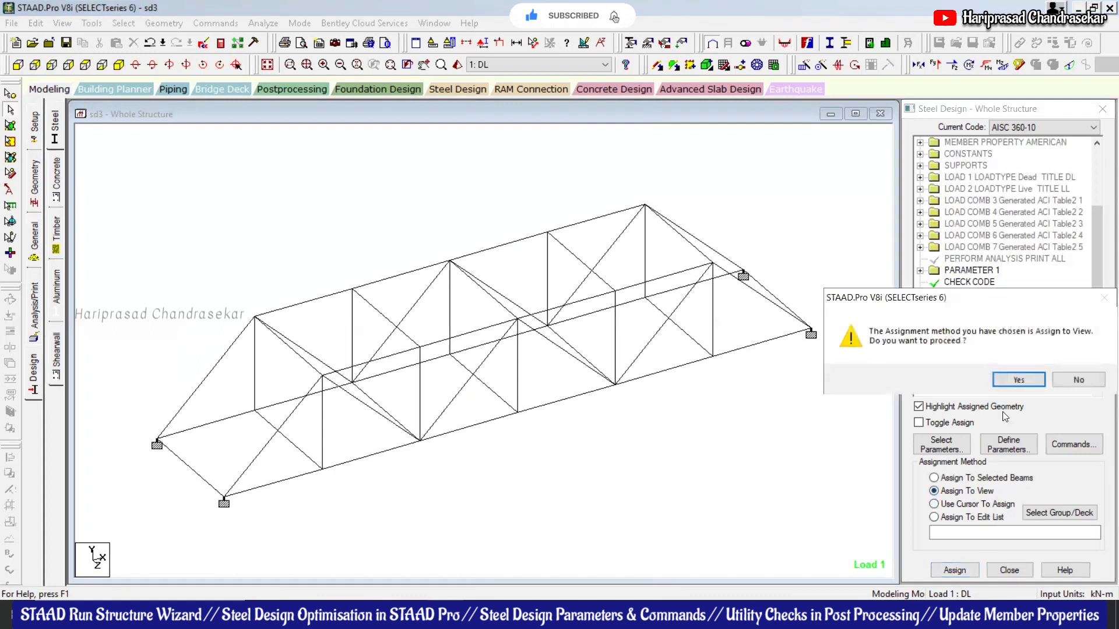
click(1017, 381)
click(410, 210)
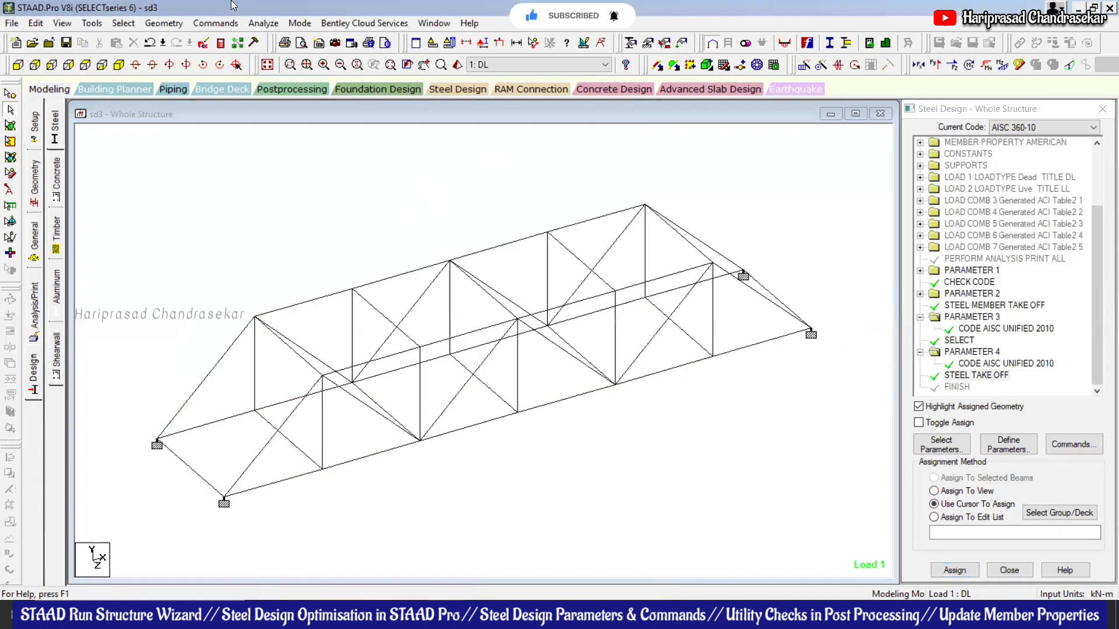
- Run the analysis, saving the modified structure and proceeding despite the missing re-analysis instruction, and view the output file
click(262, 23)
click(277, 42)
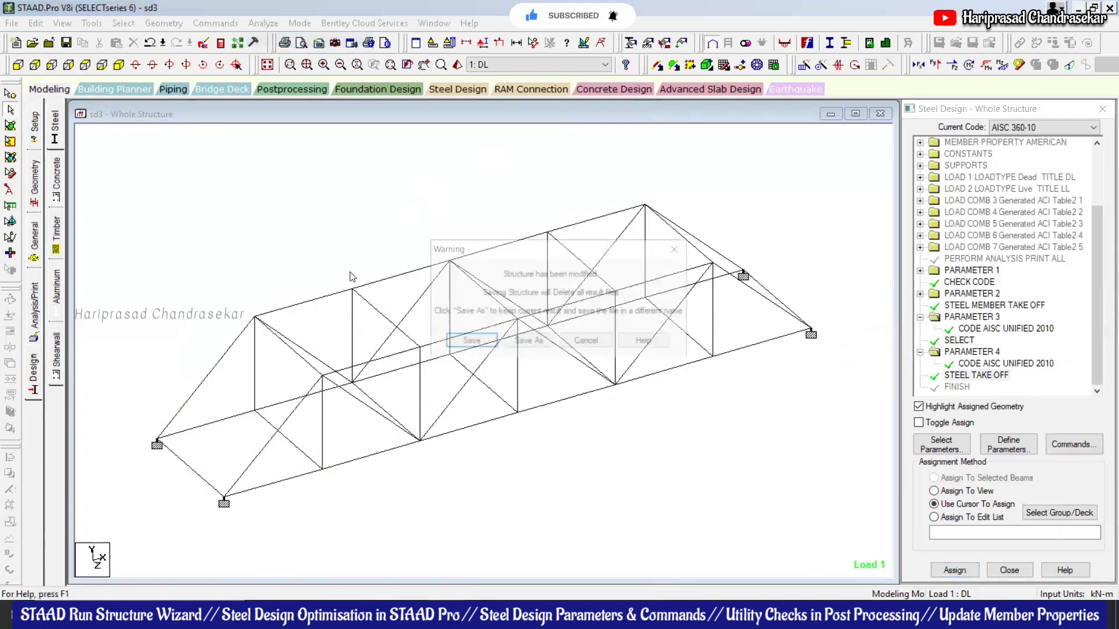
click(474, 342)
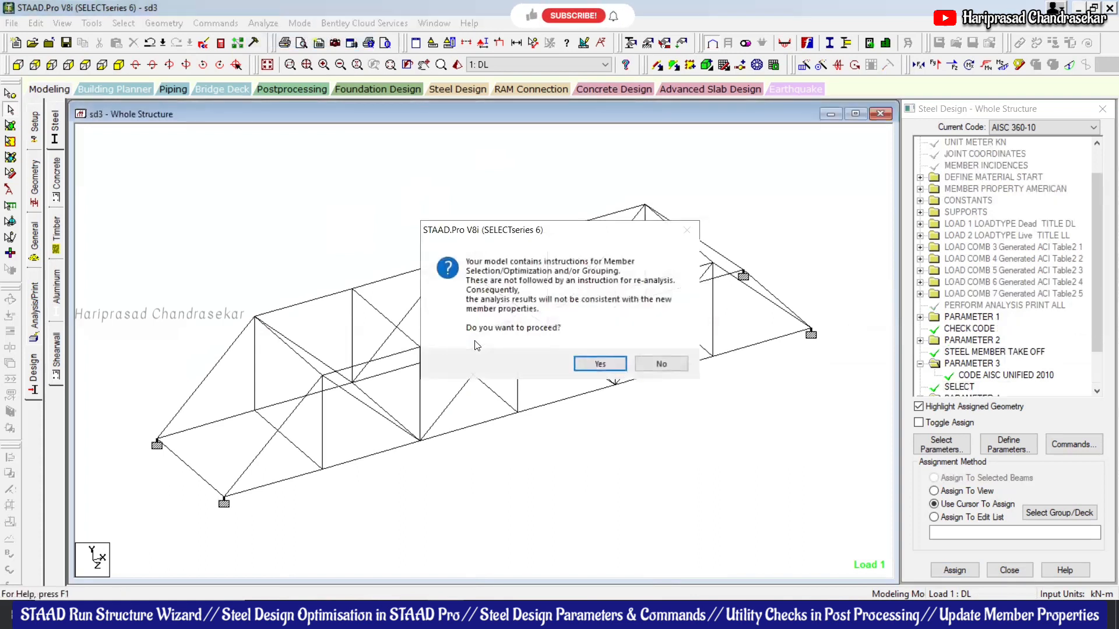
click(597, 361)
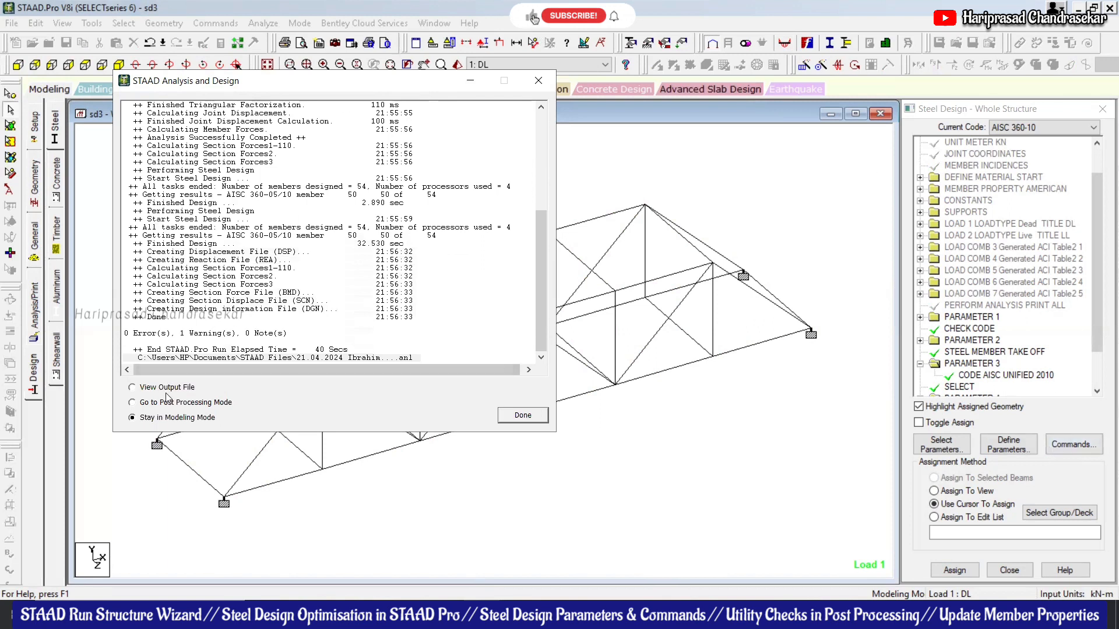
click(523, 415)
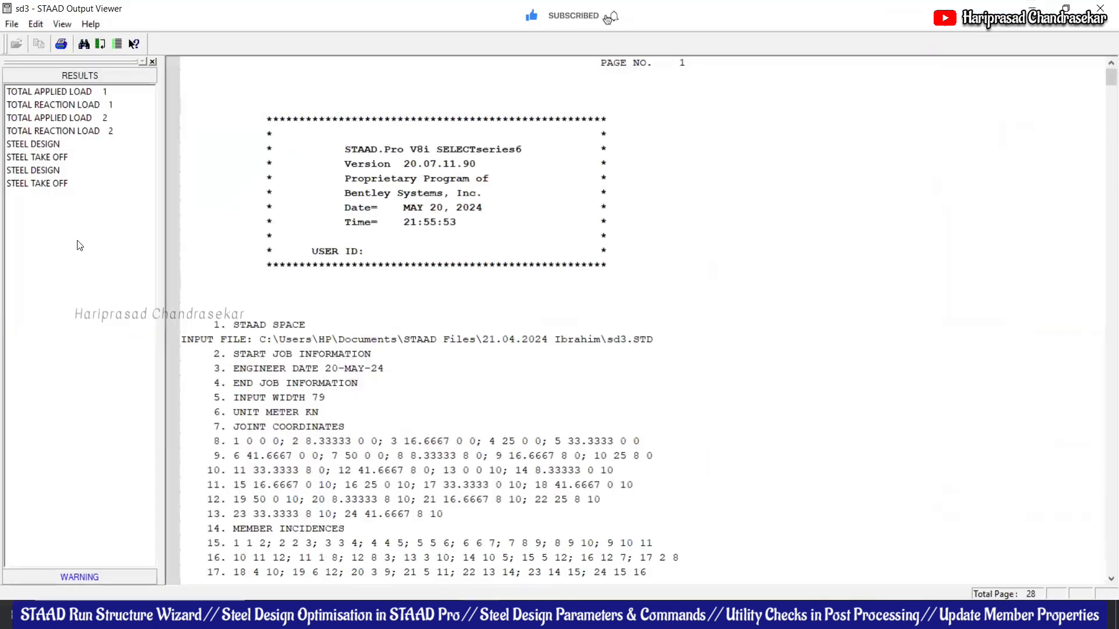
- Read the warning about member sizes in the output file and return to the results list
click(116, 577)
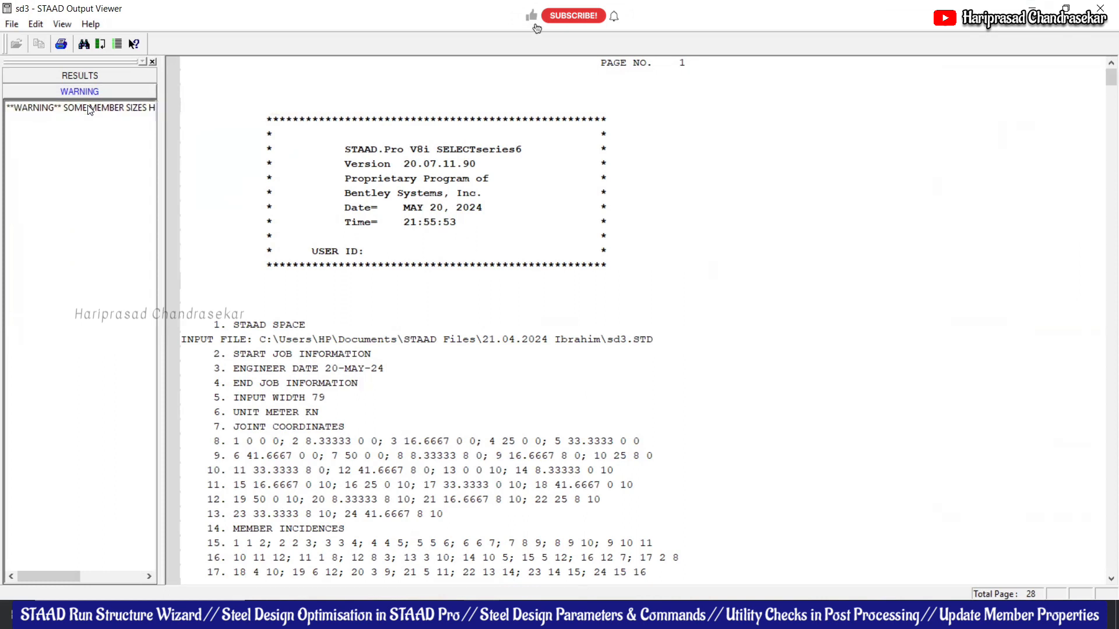
click(134, 110)
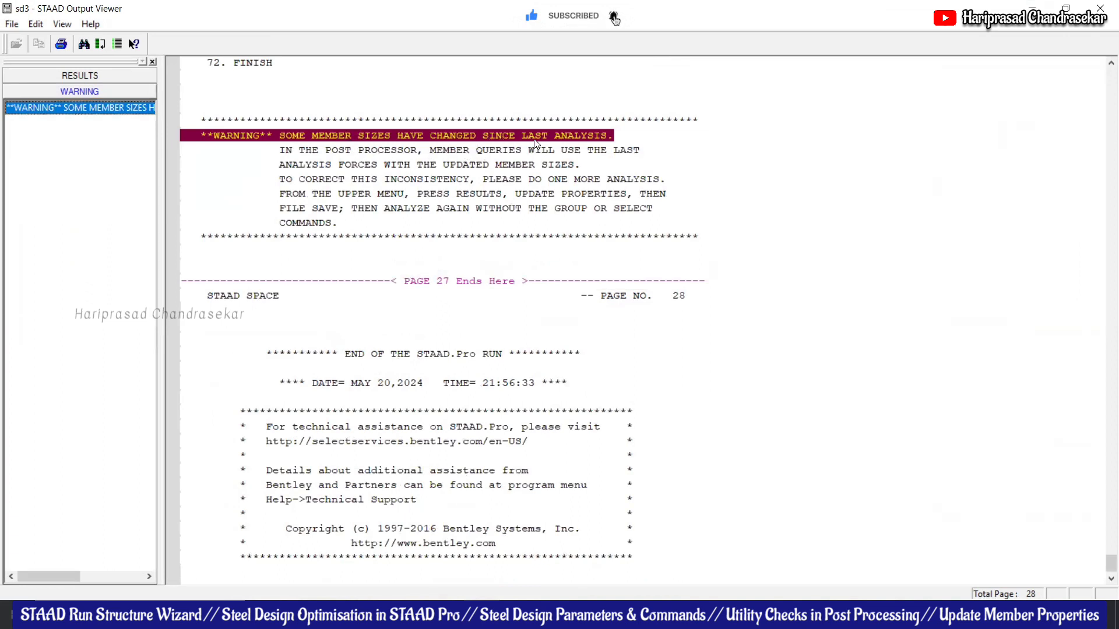
click(111, 78)
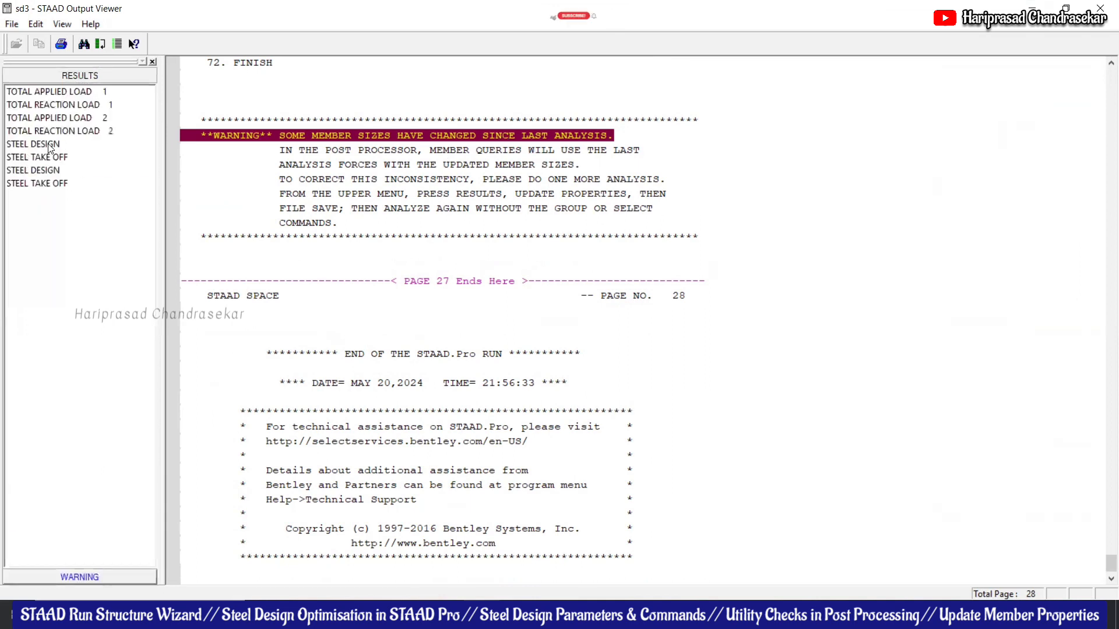
- Compare the steel design and steel take-off results of the code check with those of the member selection in the output file
click(35, 144)
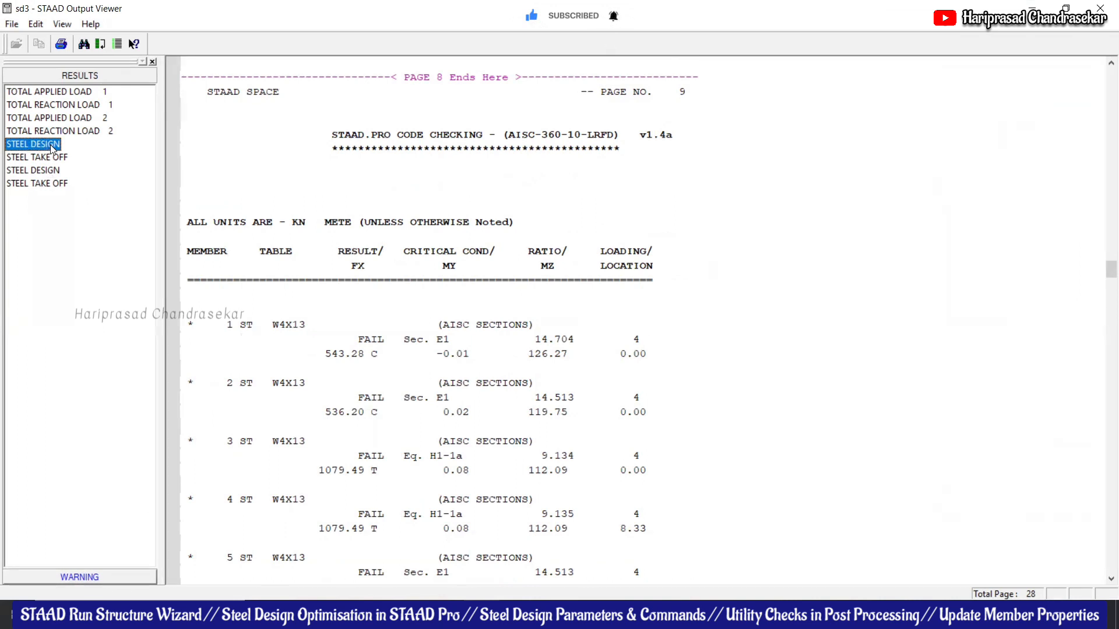
click(38, 173)
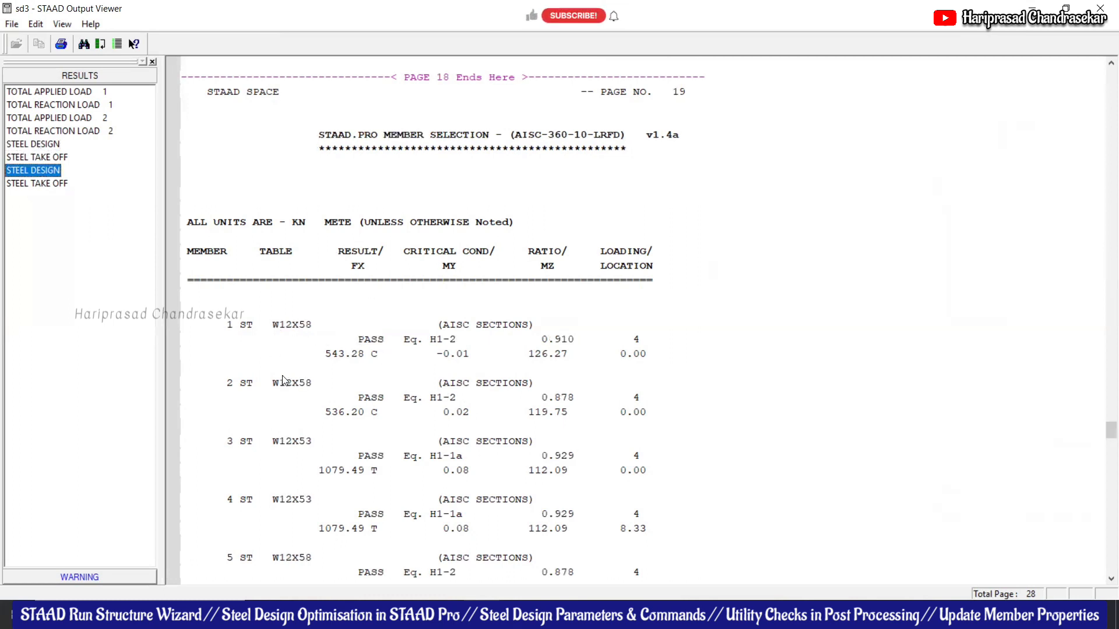
scroll(286, 379, down, 2)
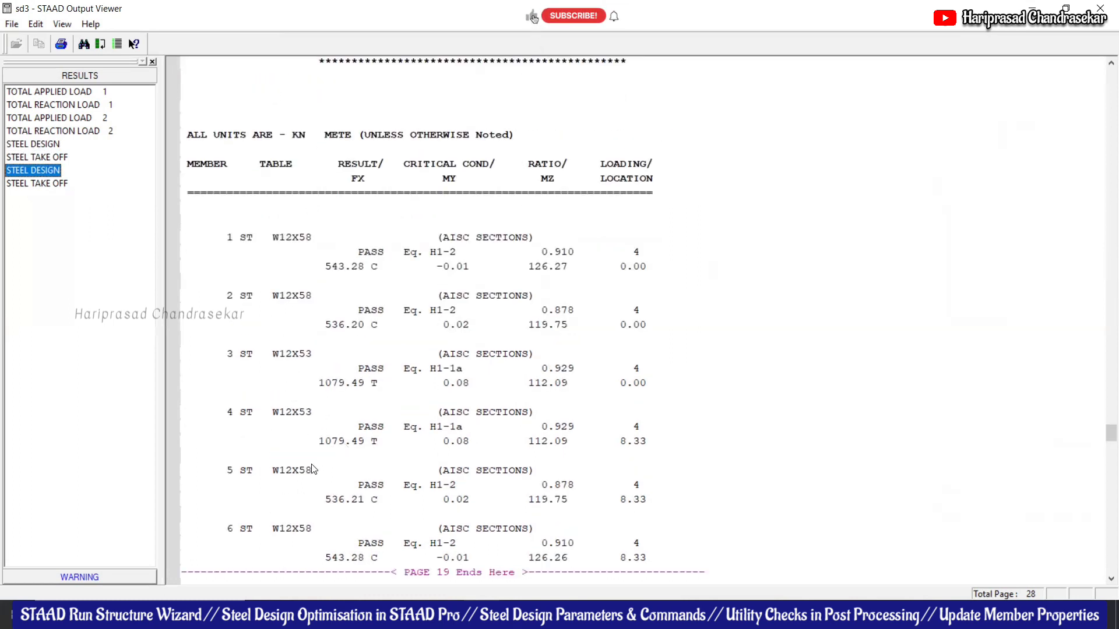
click(52, 186)
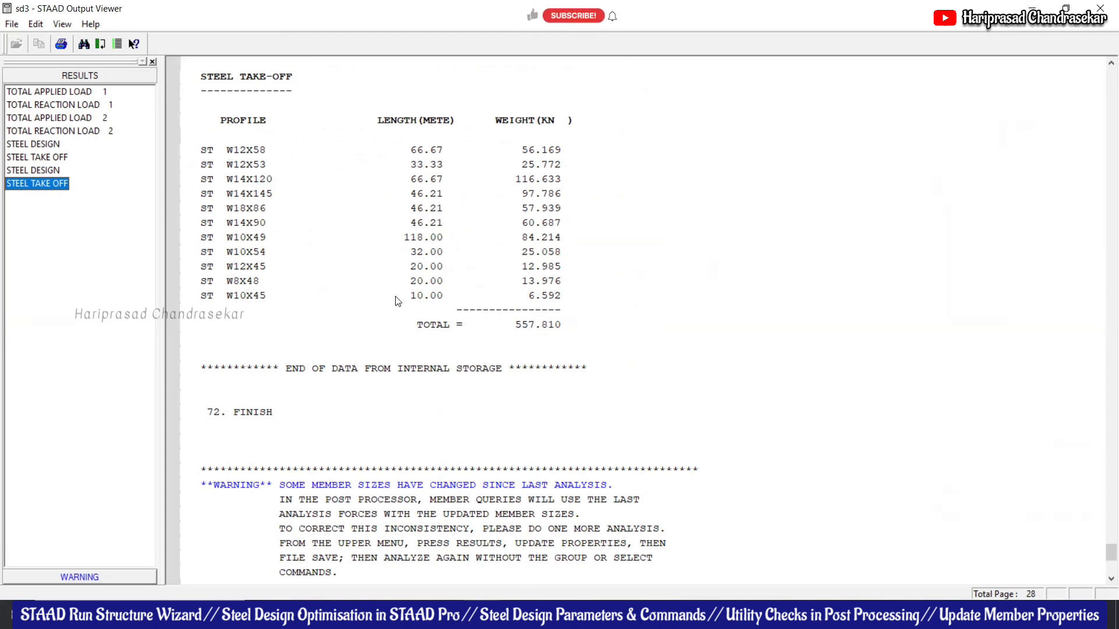
click(35, 156)
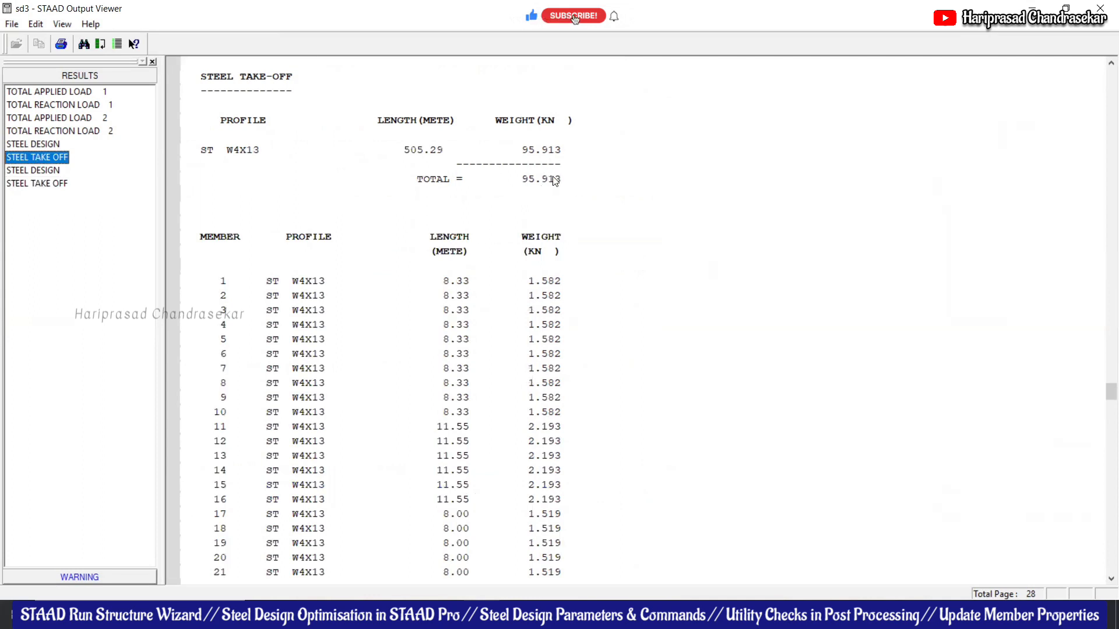
click(61, 182)
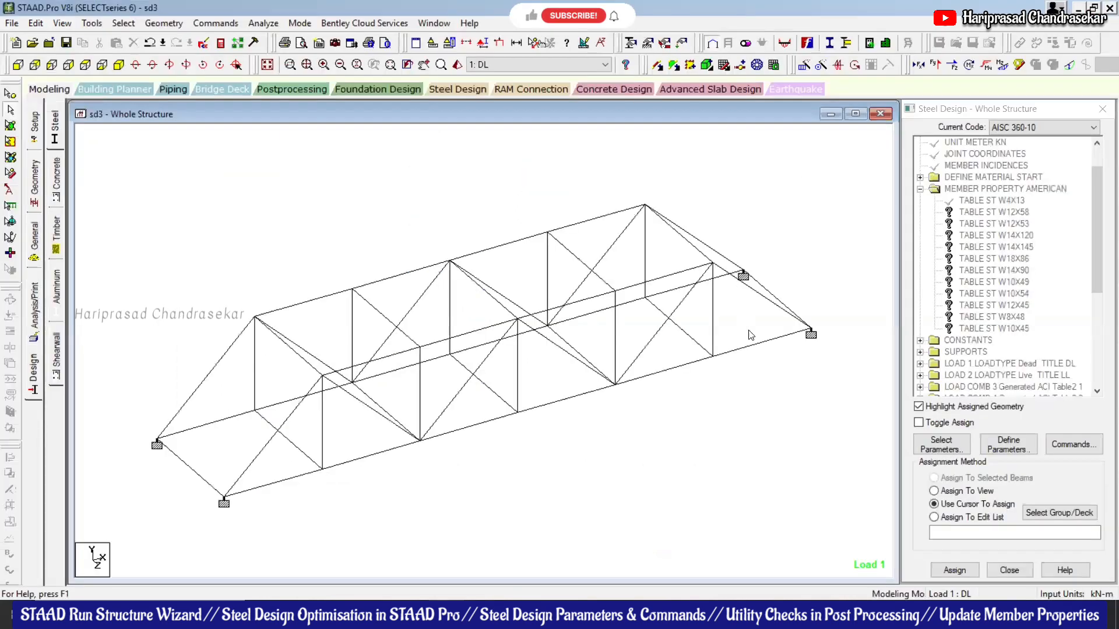
- Inspect the steel design results of bottom chord beams 27 and 26 on the front truss
double_click(756, 345)
click(697, 164)
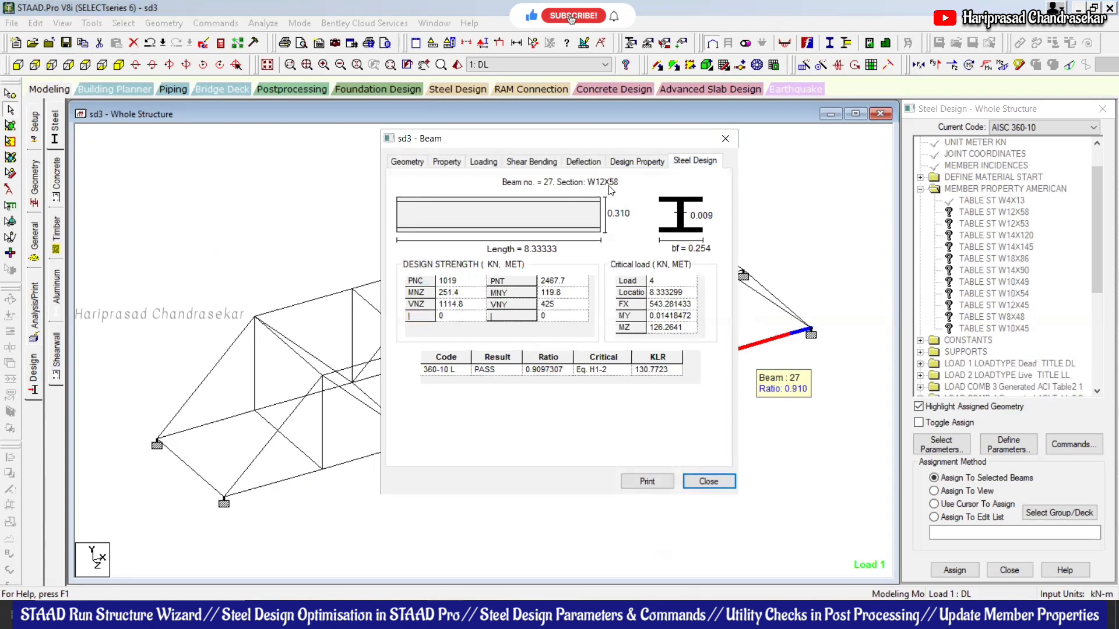
click(725, 139)
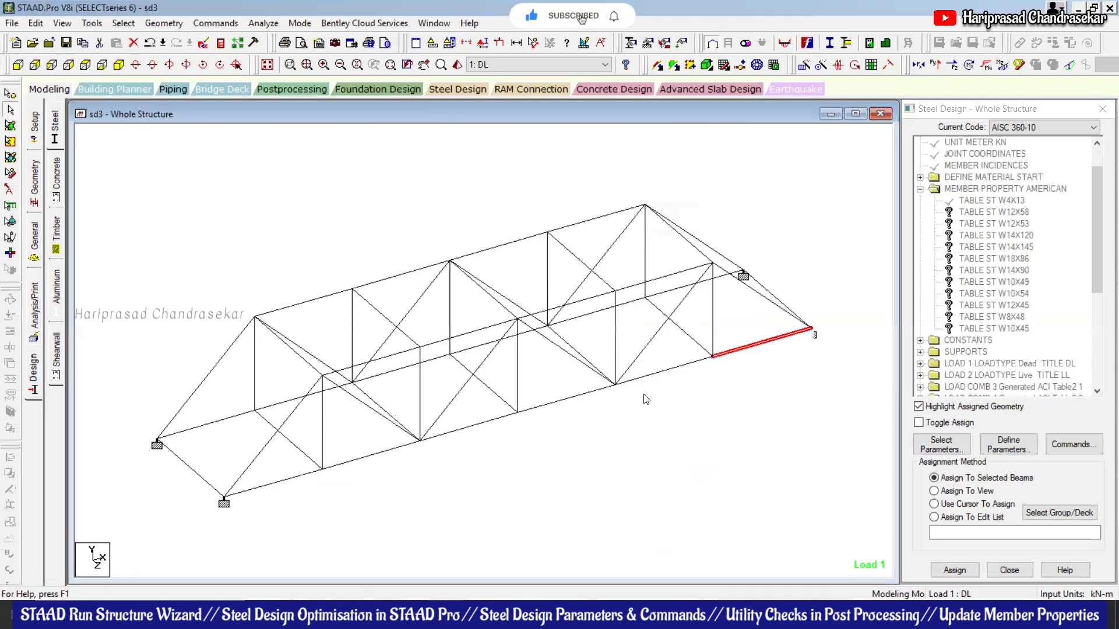
click(669, 368)
double_click(669, 369)
click(694, 160)
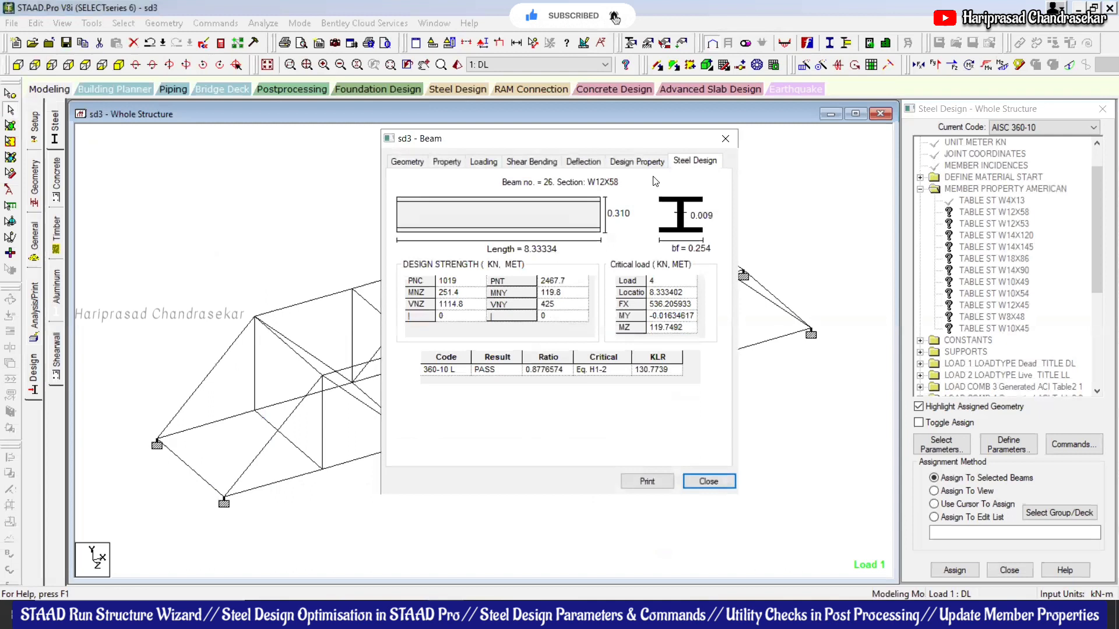
click(725, 139)
- Inspect the steel design results of the two middle bottom chord members, beams 25 and 24
click(586, 396)
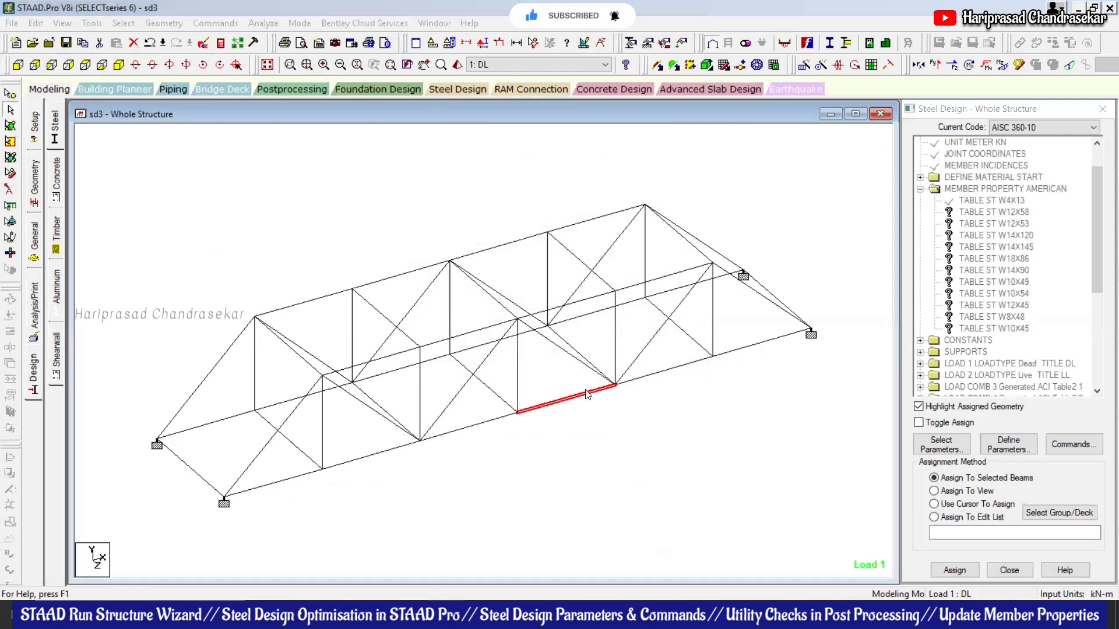
double_click(586, 395)
click(695, 161)
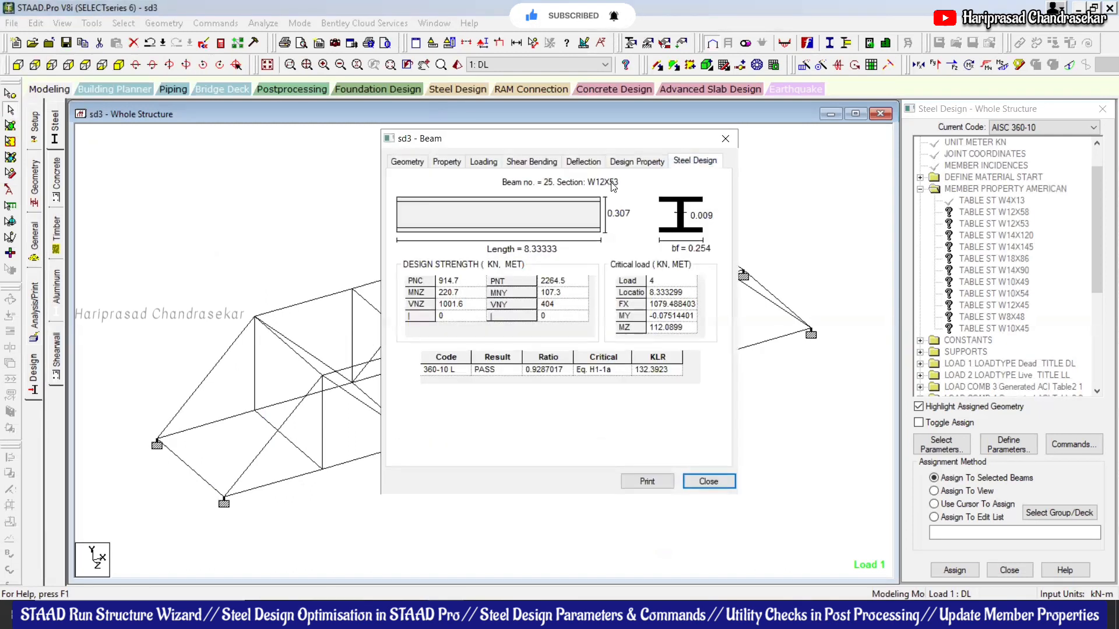
click(724, 139)
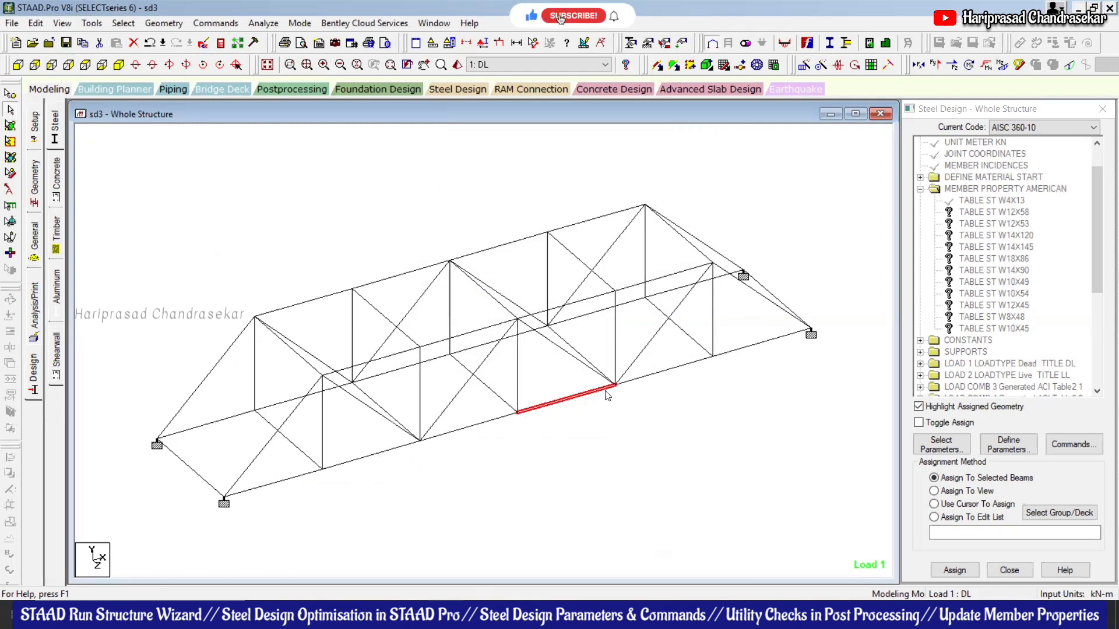
double_click(489, 420)
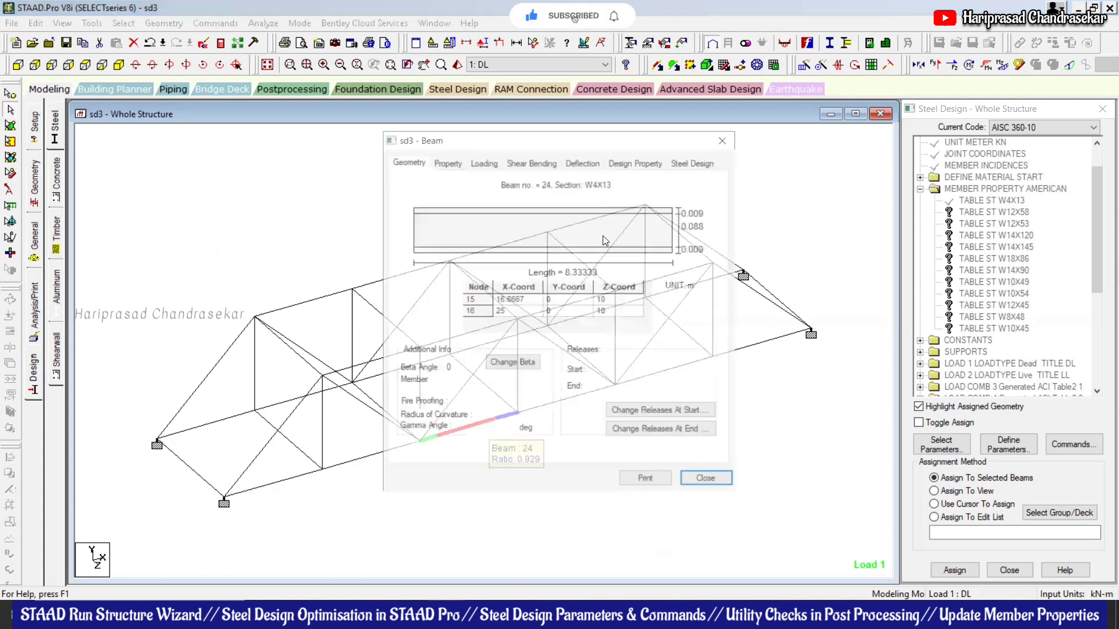
click(695, 160)
click(725, 140)
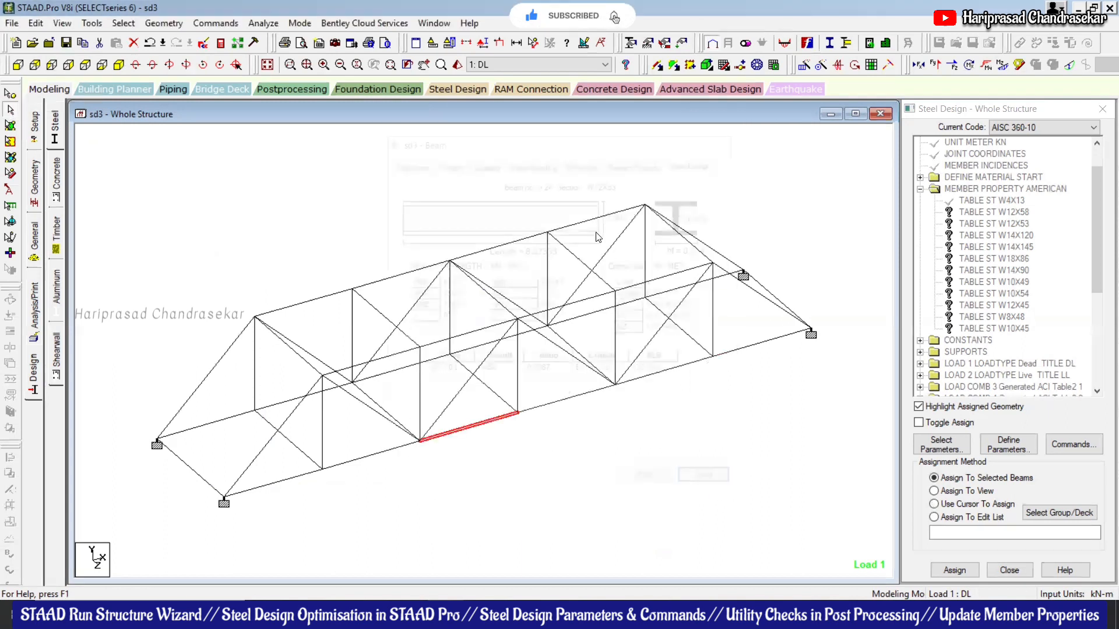
- Inspect the steel design results of bottom chord beam 23, check beam 25's ratio and clear the selection
double_click(367, 455)
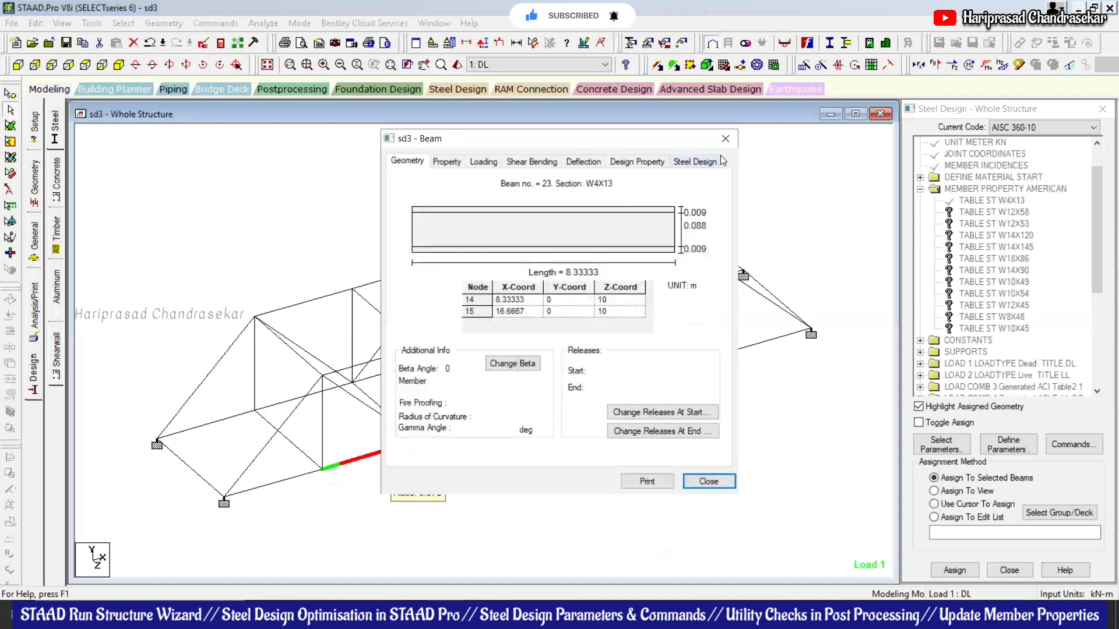
click(705, 165)
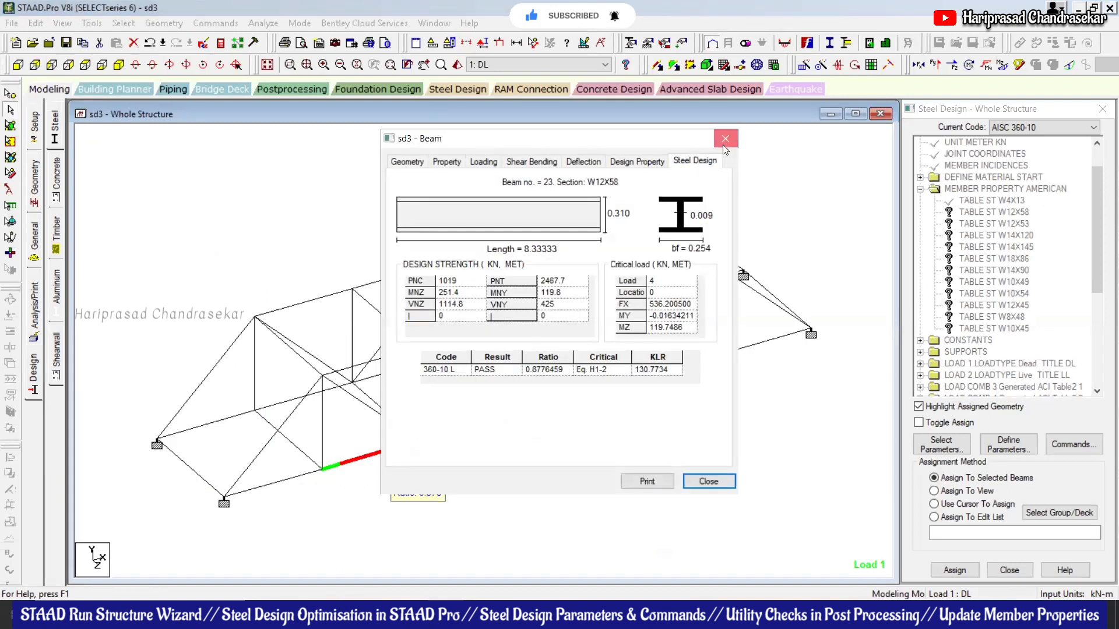
click(723, 145)
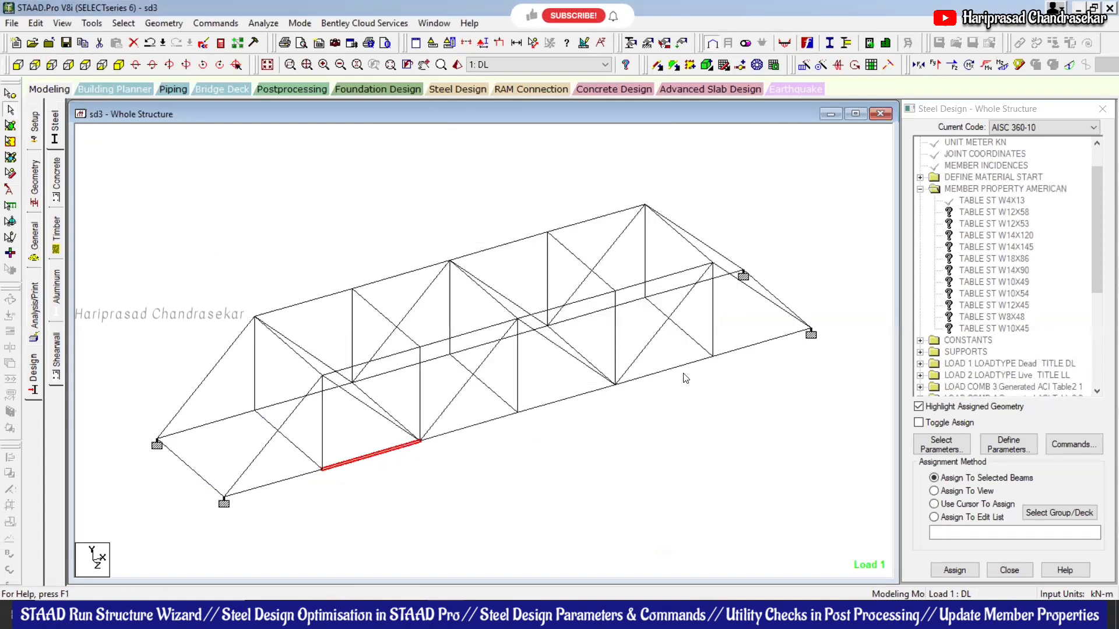
mouse_move(554, 410)
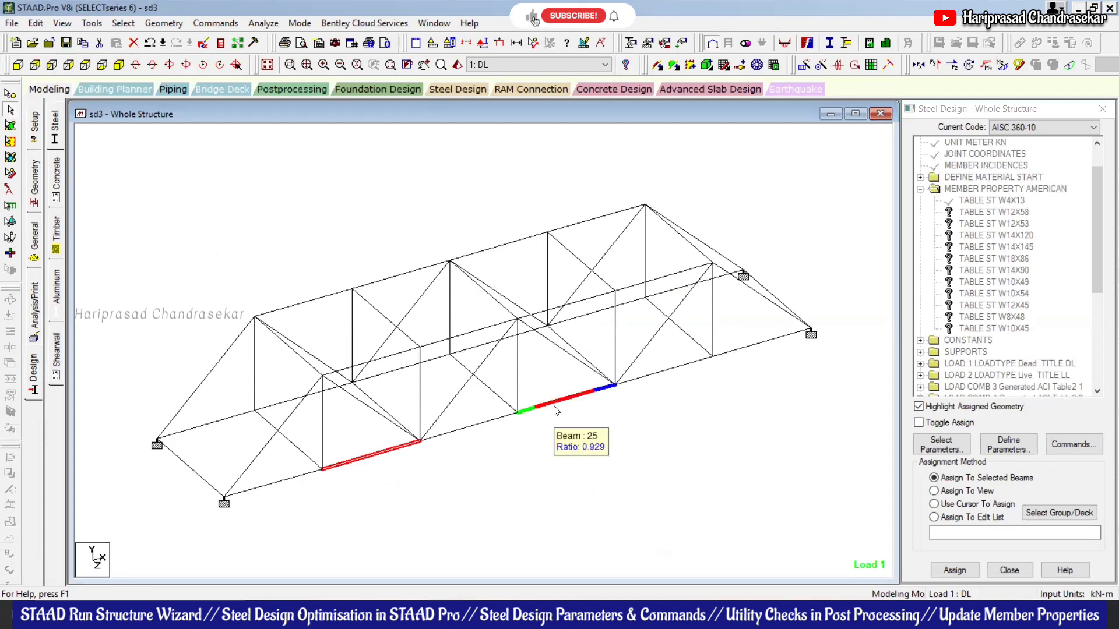
click(634, 492)
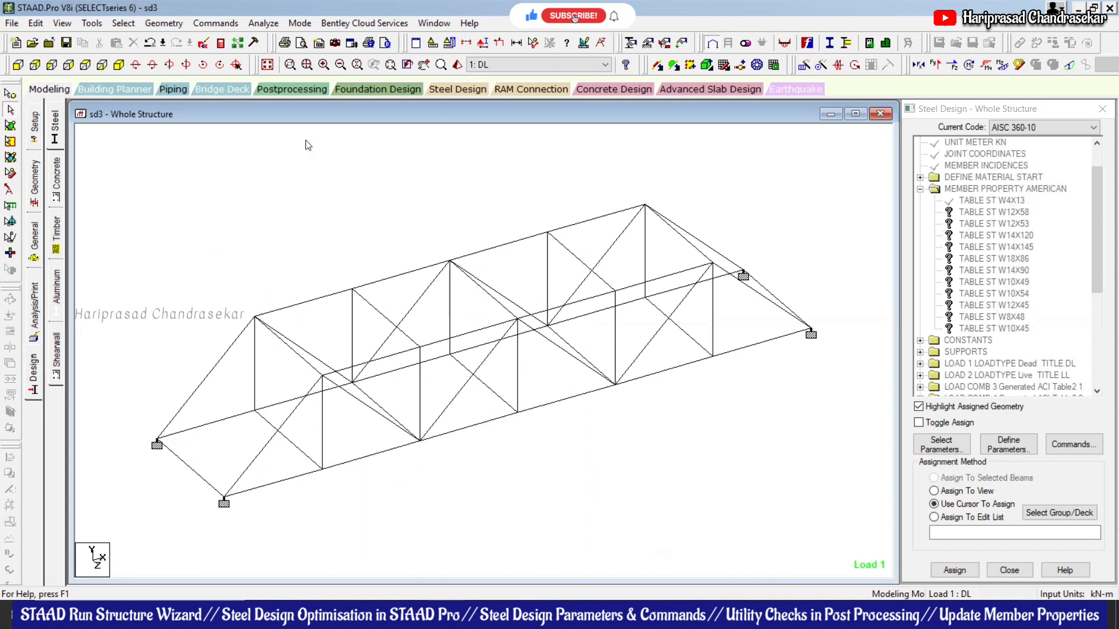
- Display the beam unity check ratios and design results table in postprocessing
click(256, 91)
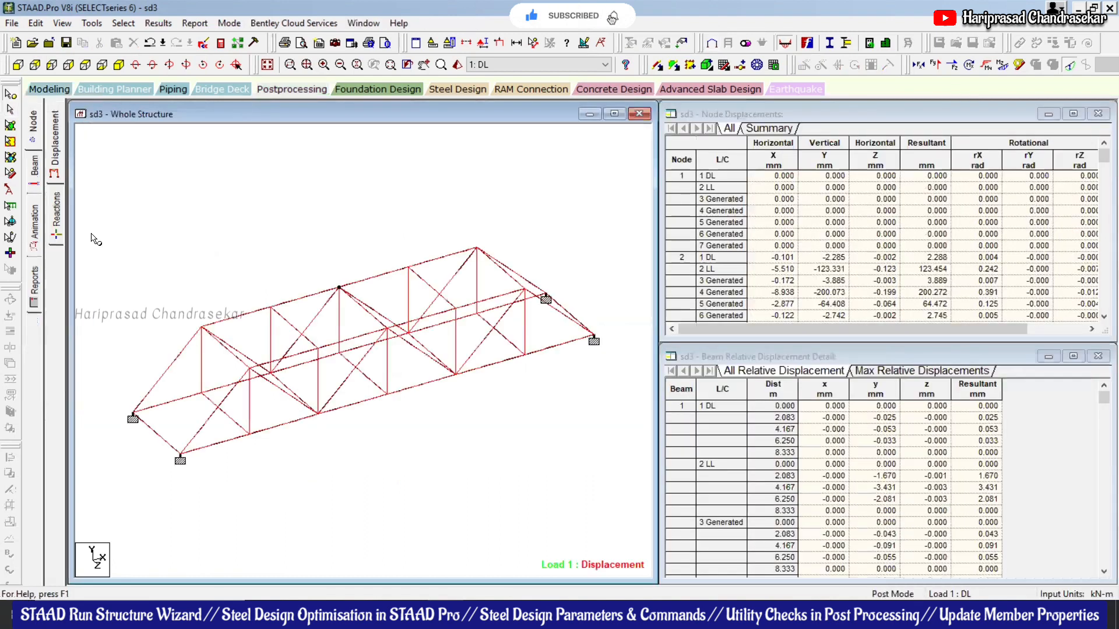
click(35, 179)
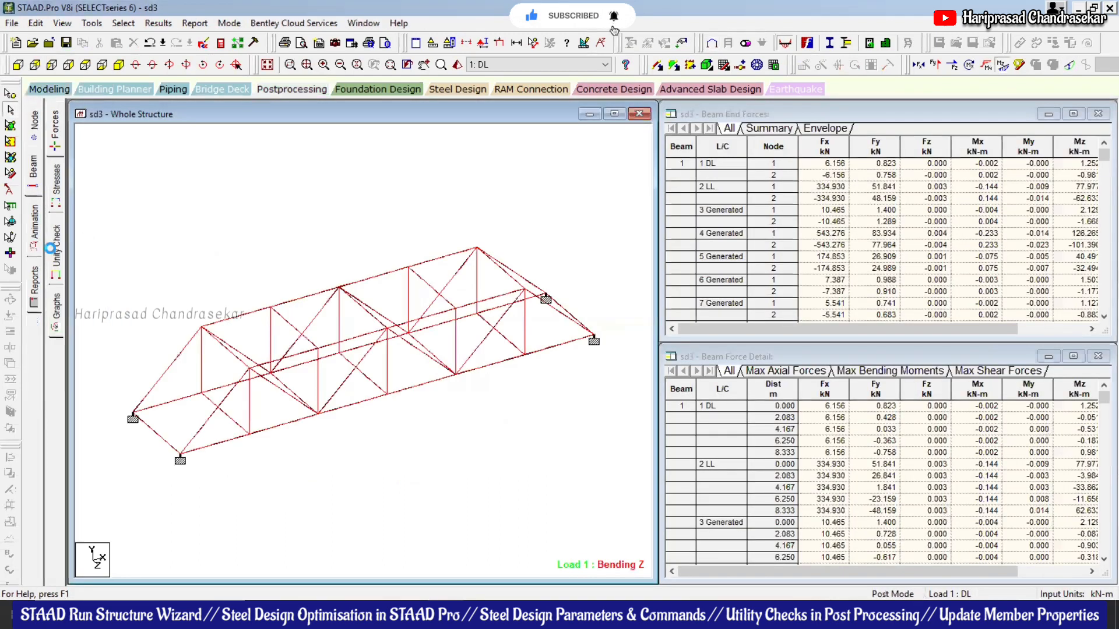
click(55, 245)
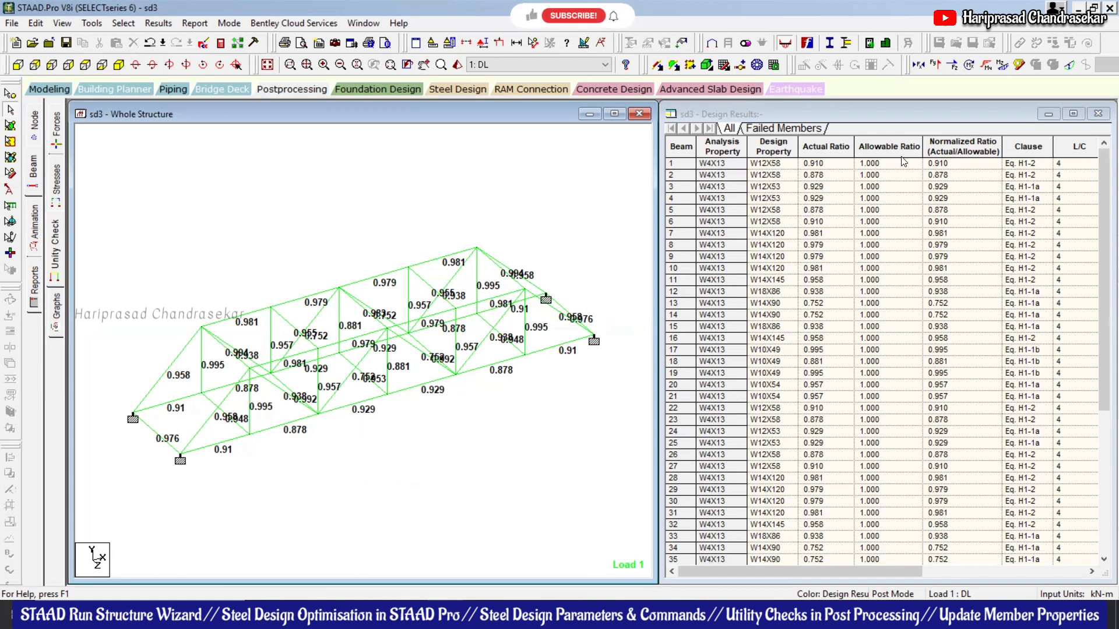
- Set the RATIO design parameter in PARAMETER 1 to 0.9 in the steel design settings and assign it to all members
click(53, 90)
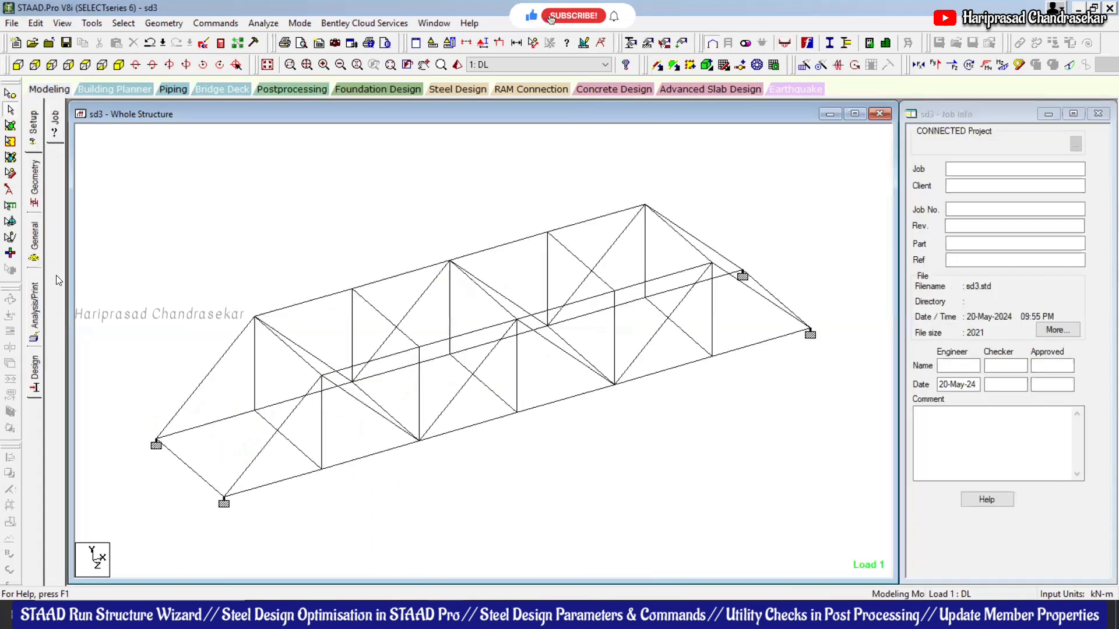
click(34, 390)
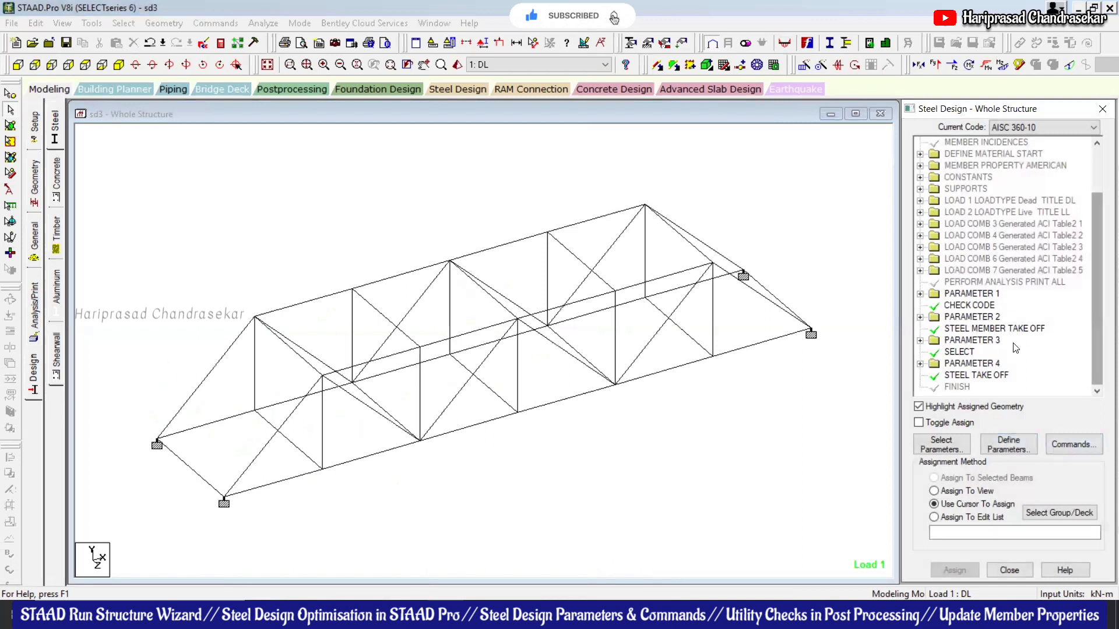
click(920, 294)
click(972, 341)
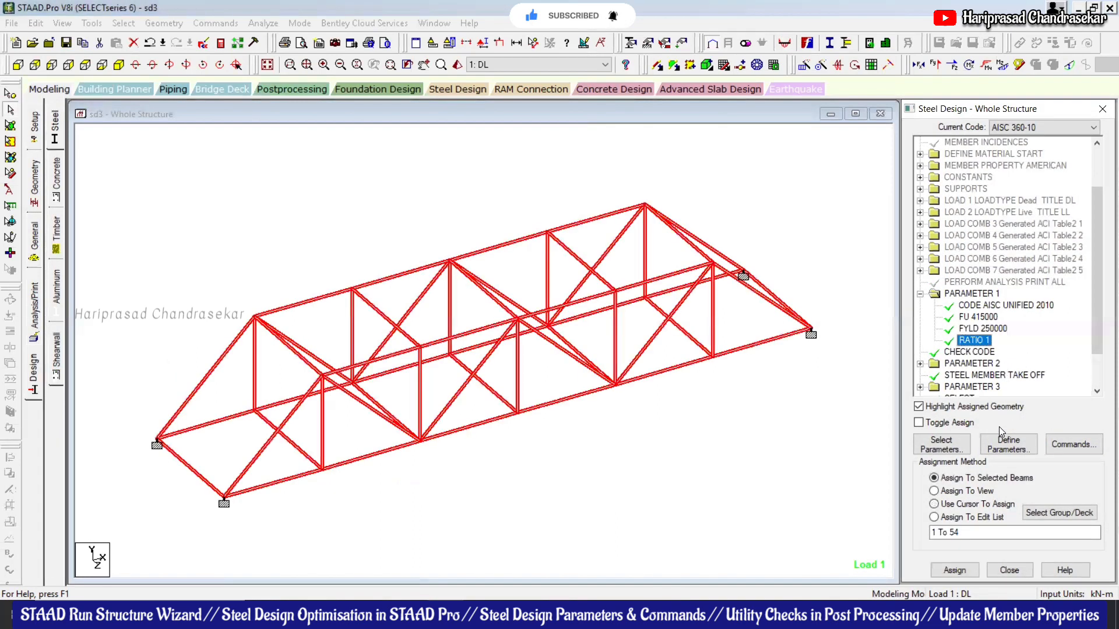
right_click(990, 343)
click(997, 345)
double_click(542, 263)
text(0.9)
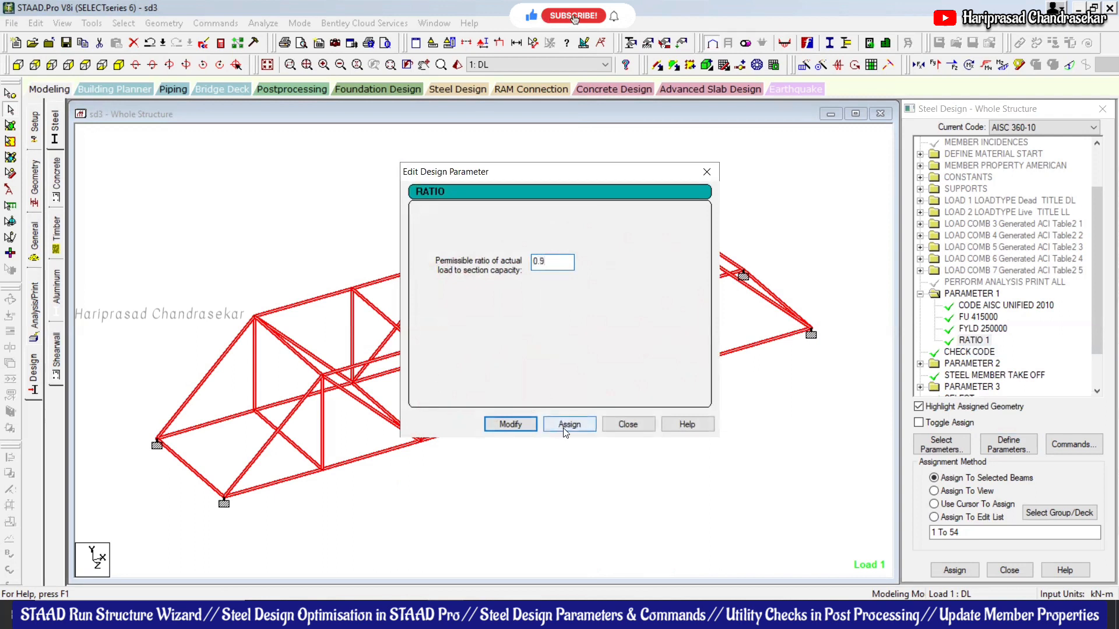
click(569, 424)
click(622, 422)
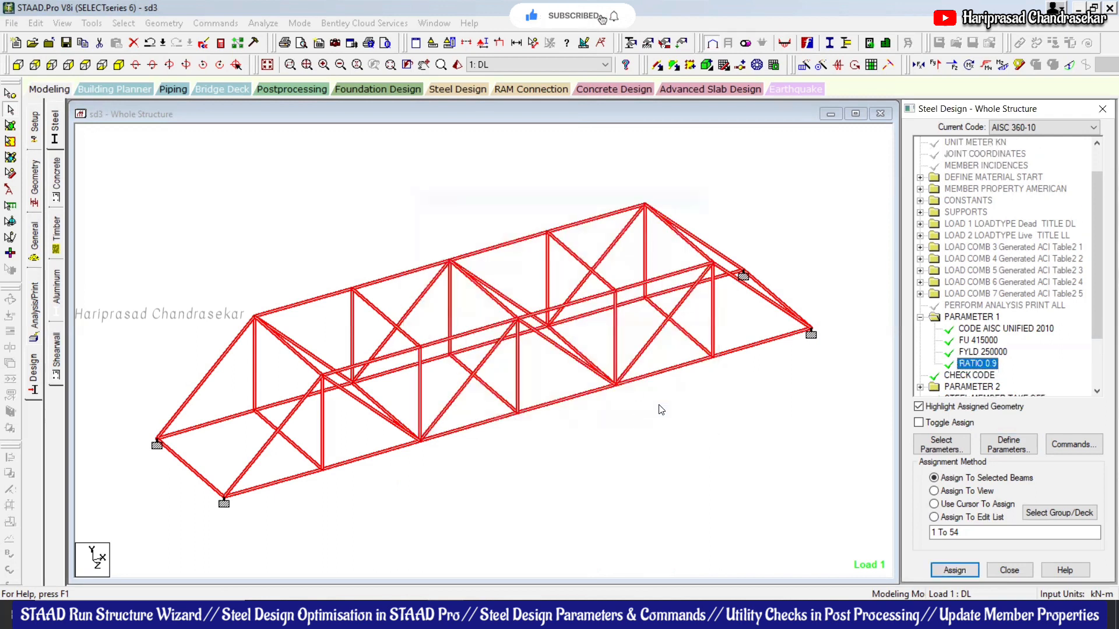
click(830, 421)
- Rerun the analysis, saving the structure and proceeding without a re-analysis instruction, and open the output file
click(270, 27)
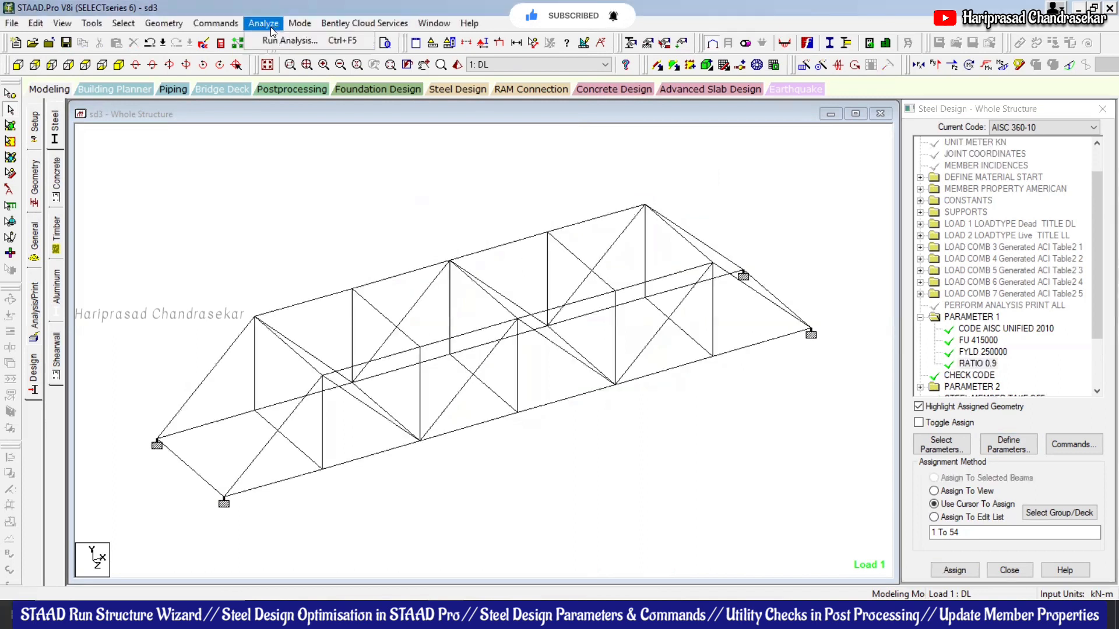
click(297, 41)
click(478, 339)
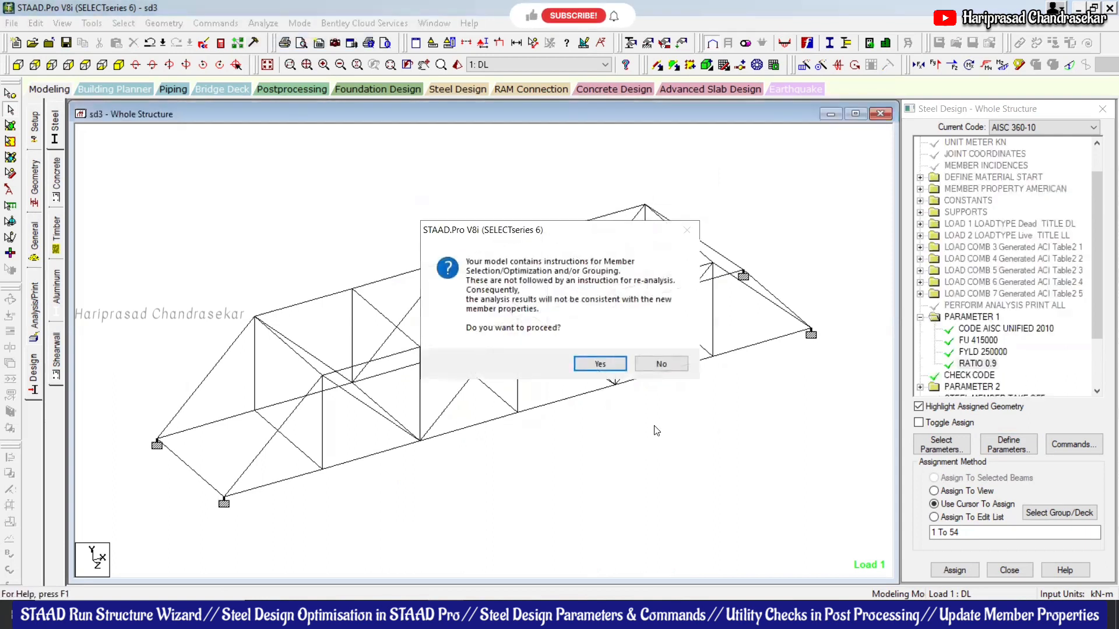
click(607, 362)
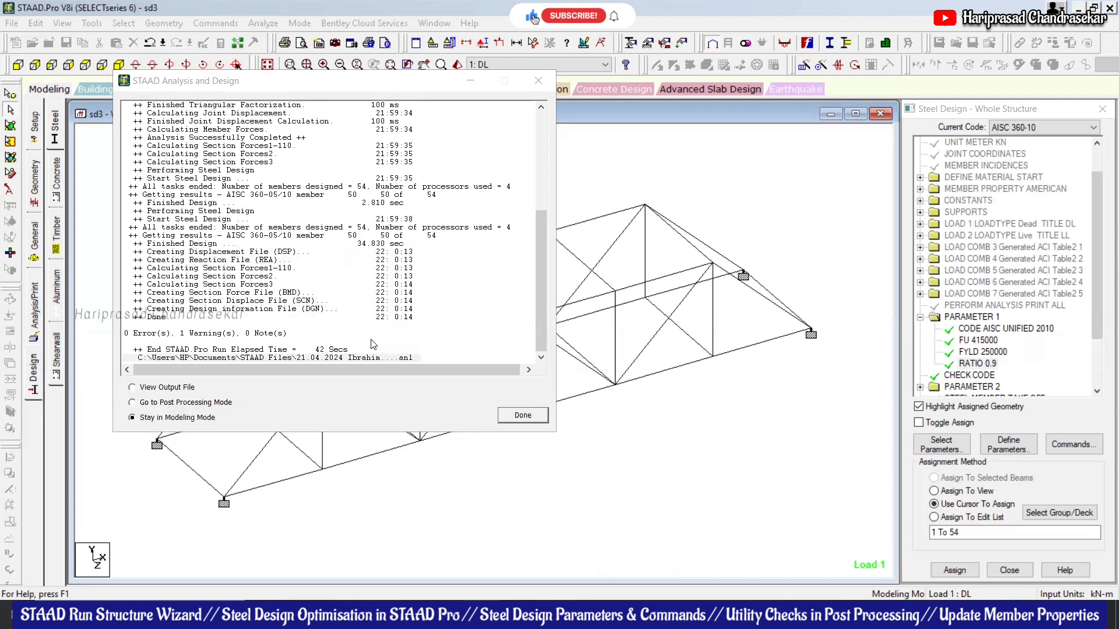
click(162, 388)
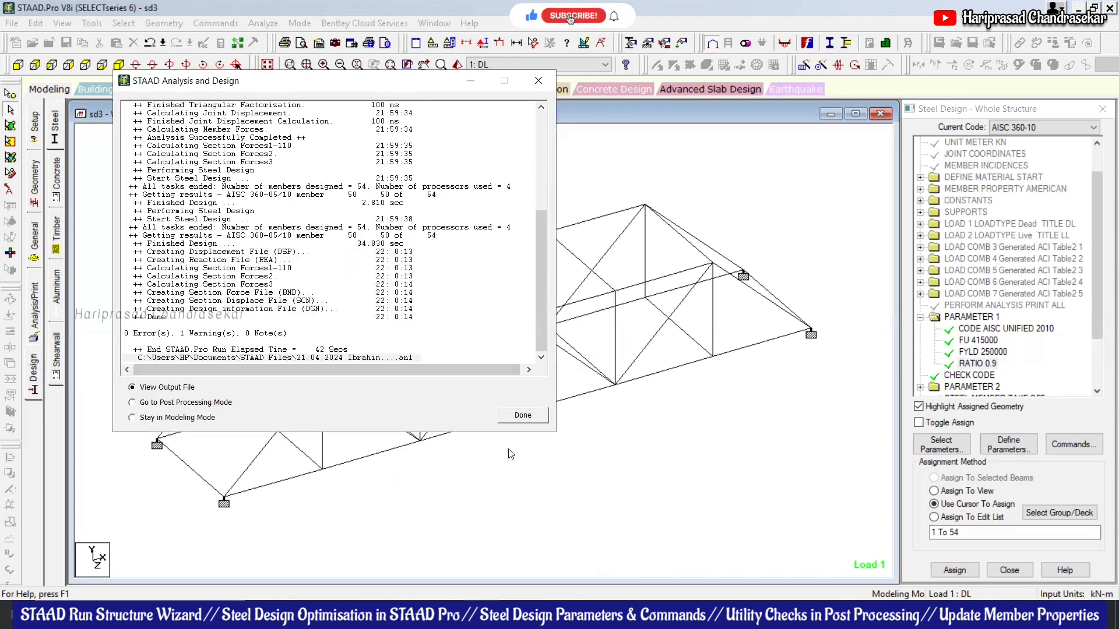
click(523, 415)
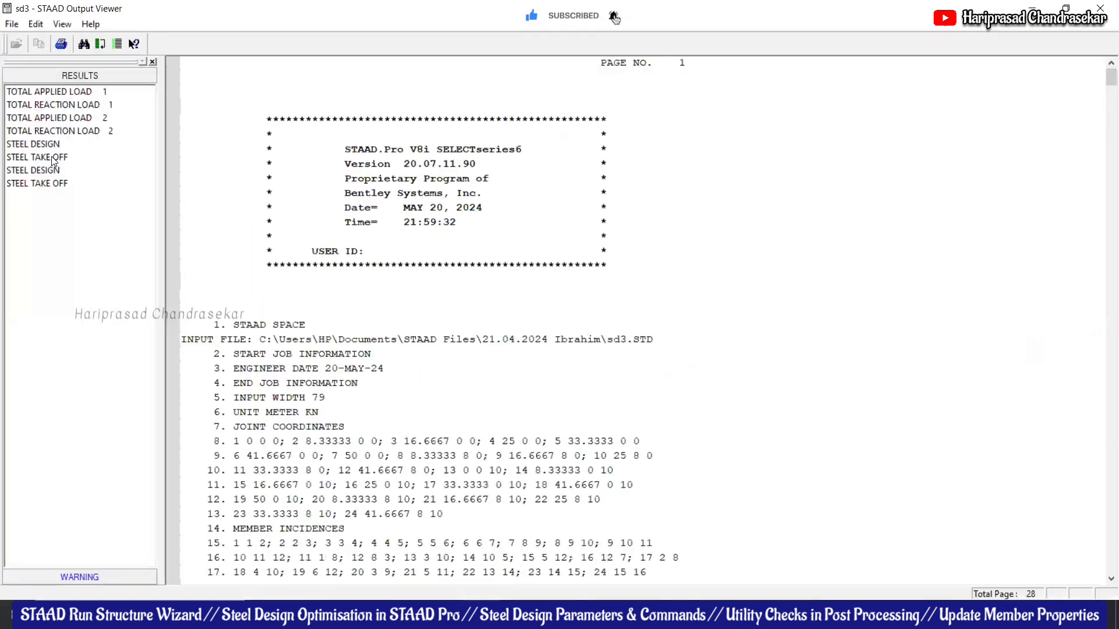
- Review both steel take-off tables and the member selection steel design results in the new output file
click(54, 157)
click(51, 183)
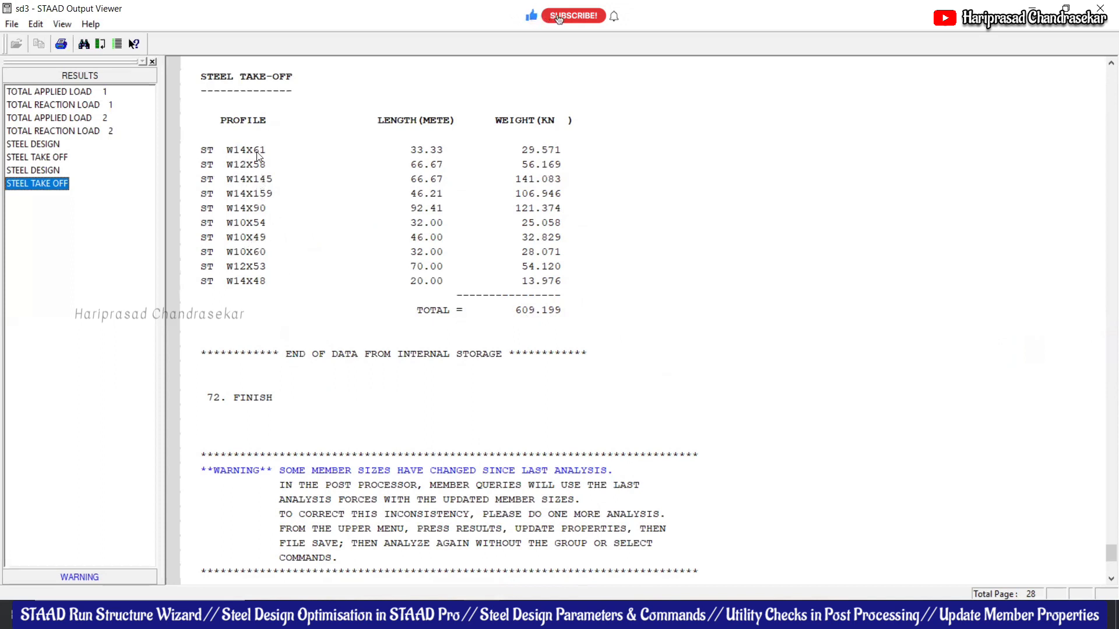
click(60, 170)
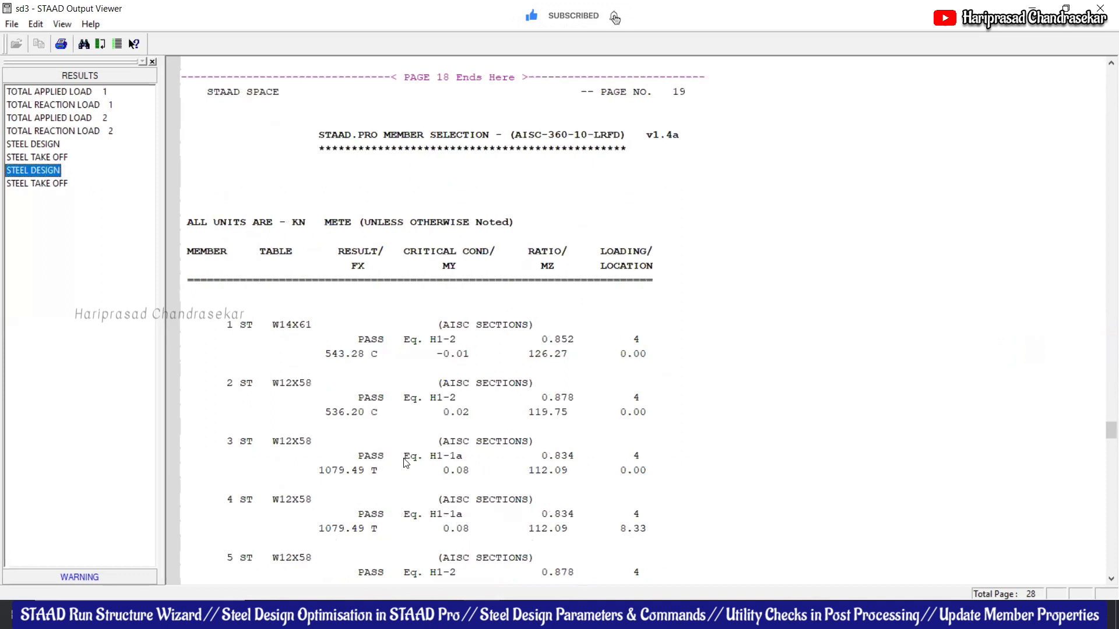
click(37, 183)
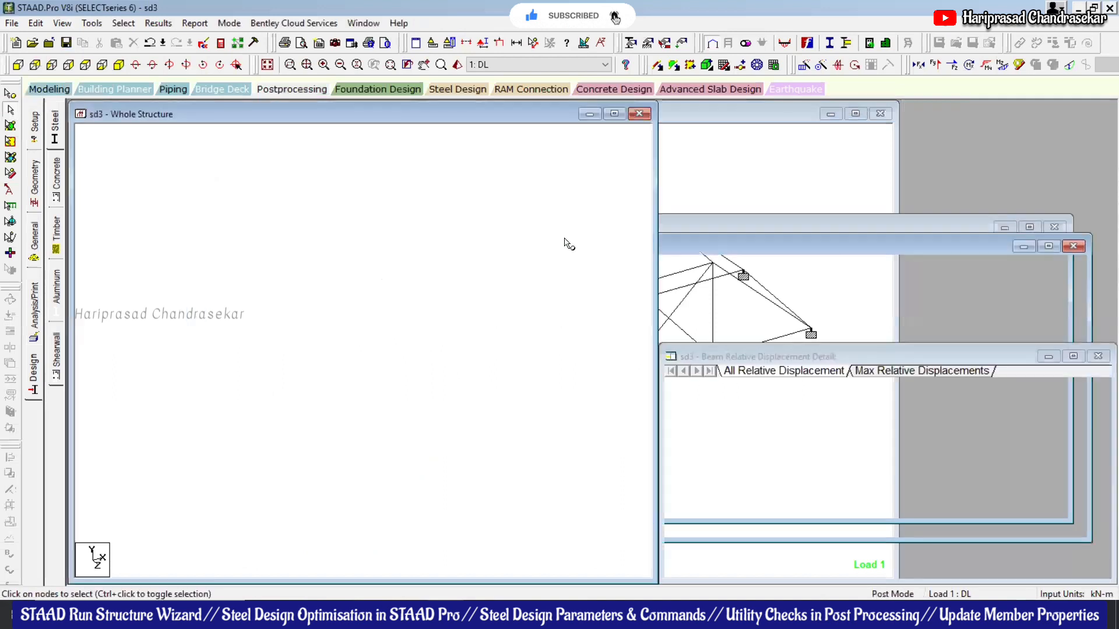
- Display the beam unity check for the rerun design and inspect the ratios and design sections of bottom chord, end diagonal and top cross members
click(30, 175)
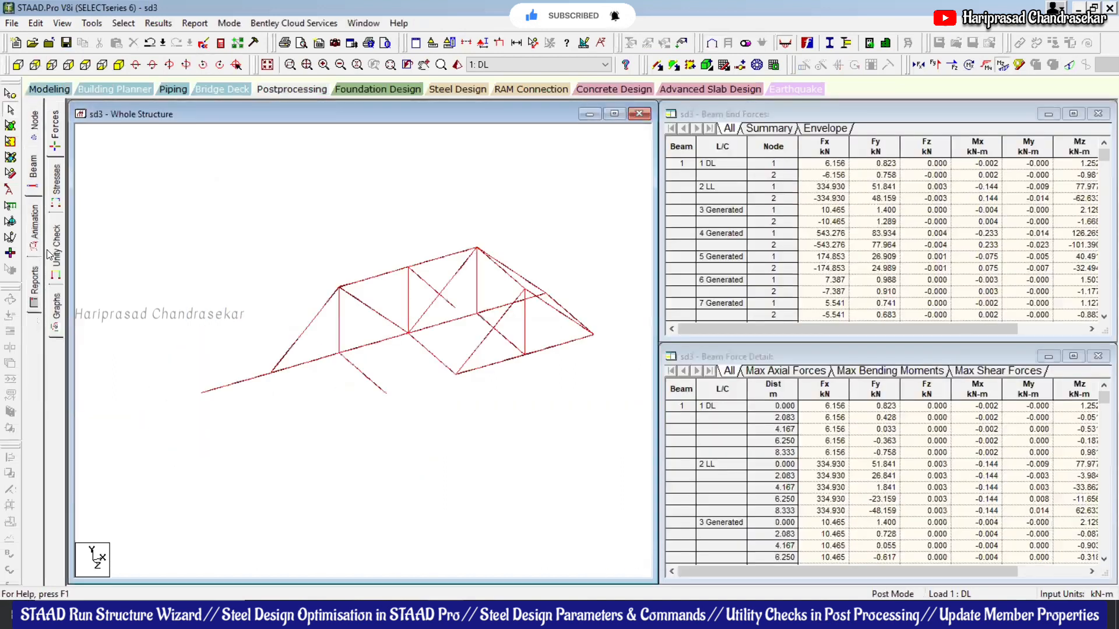
click(56, 248)
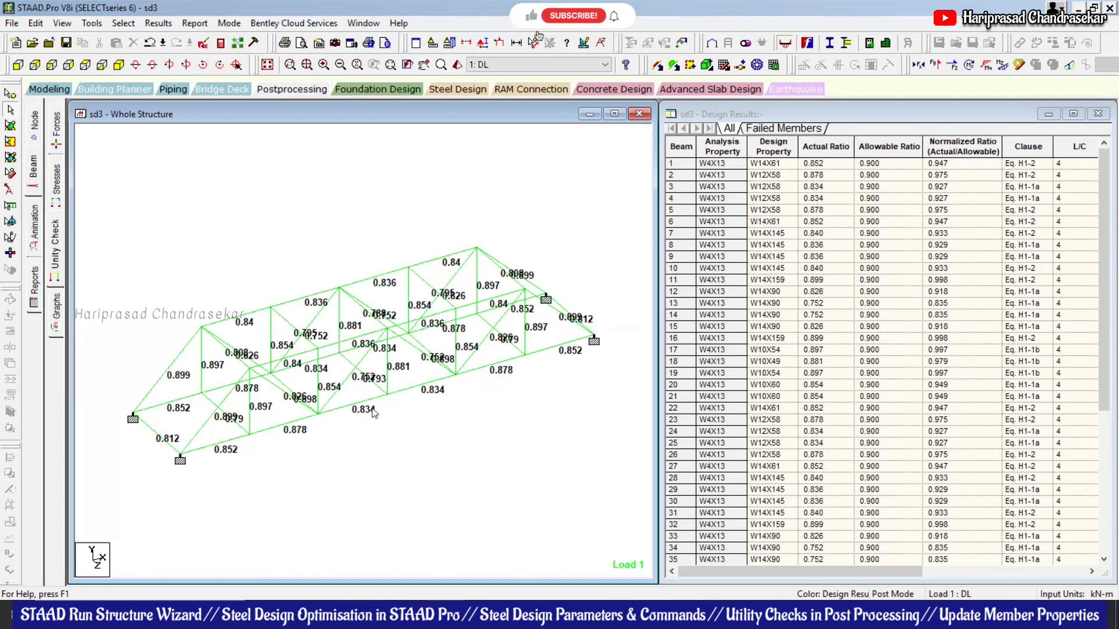
click(413, 388)
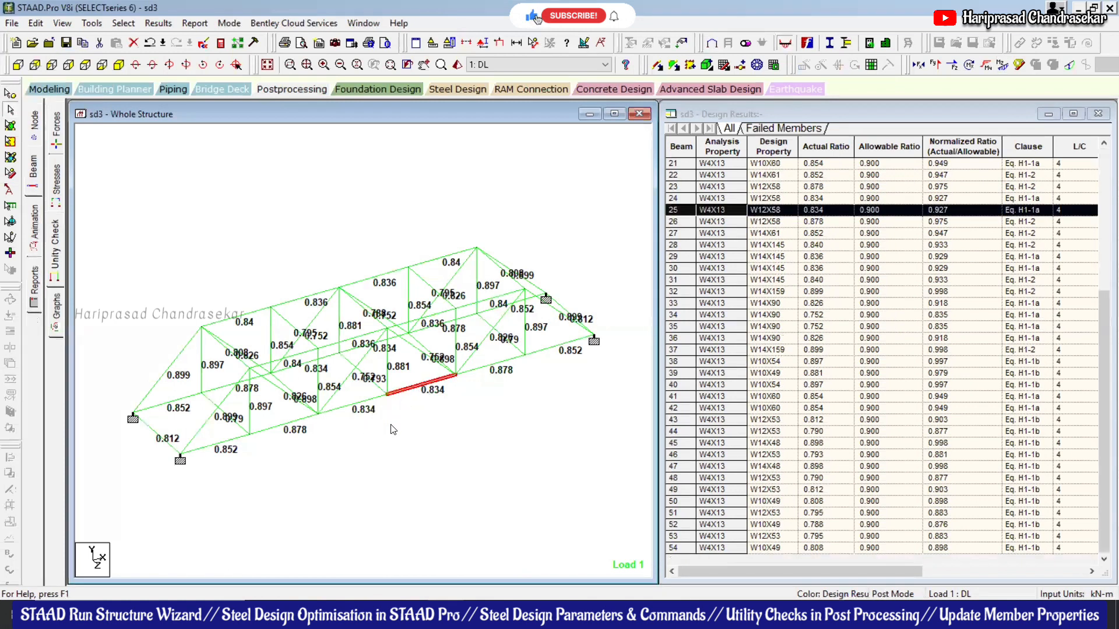
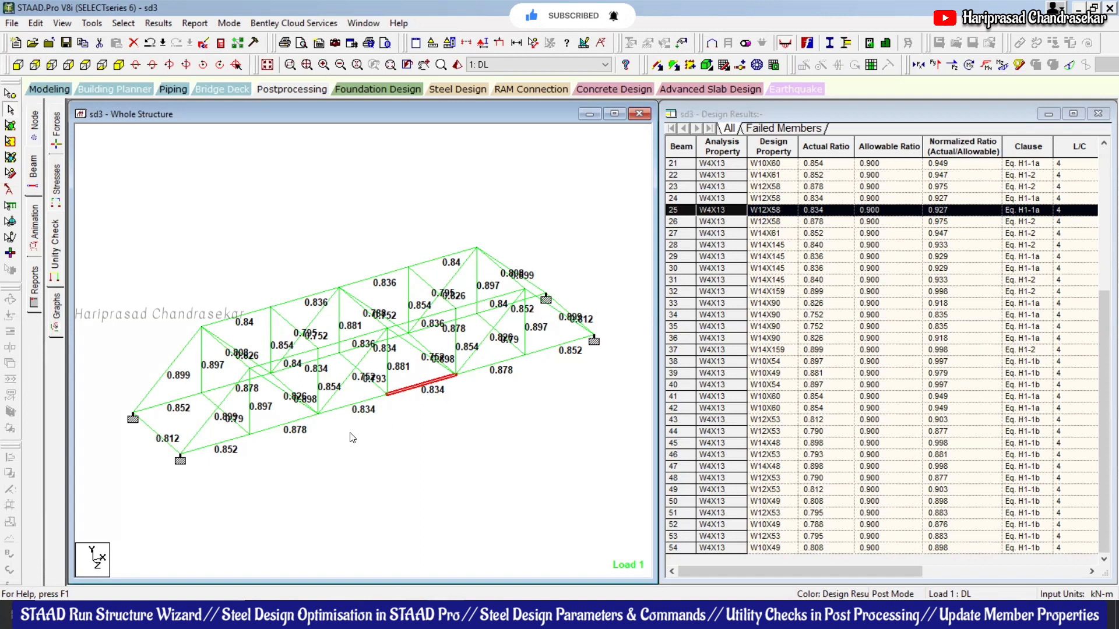
click(370, 402)
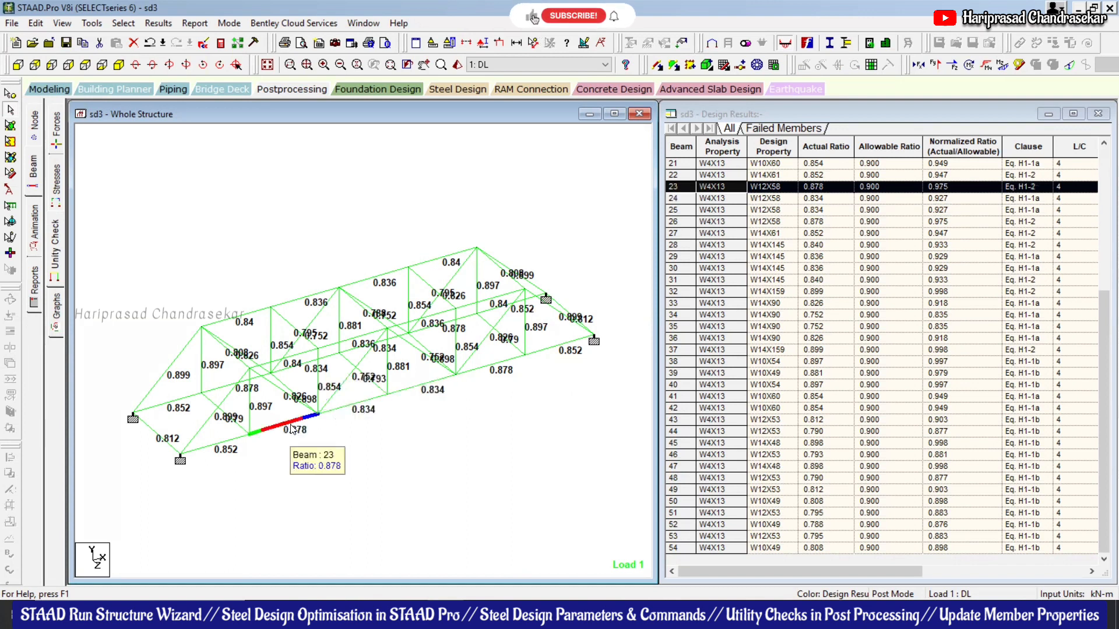
click(243, 439)
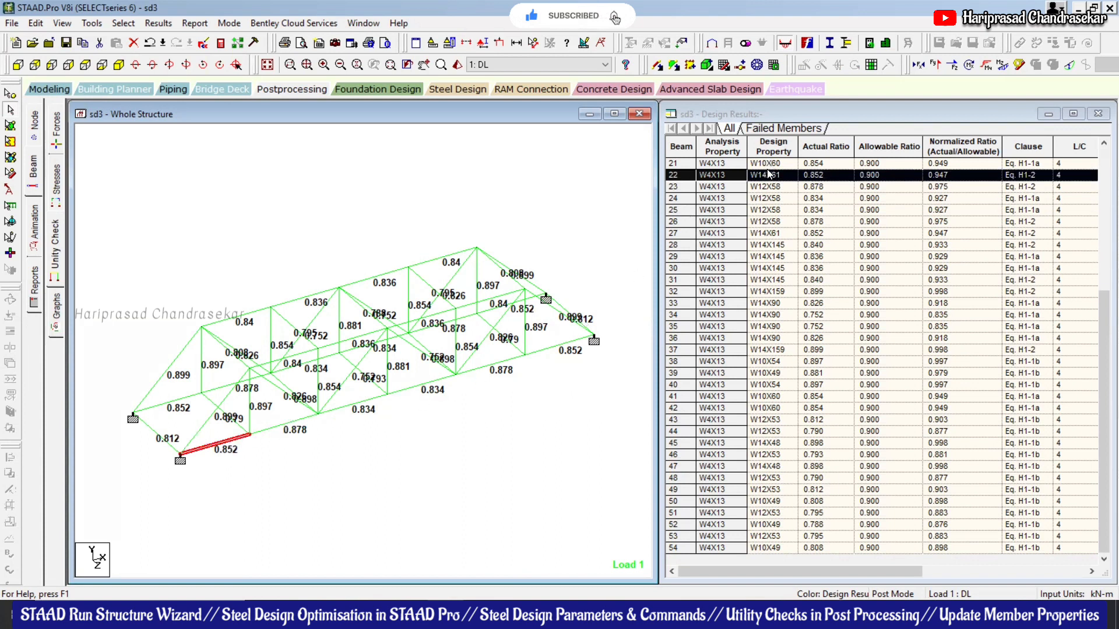
click(566, 349)
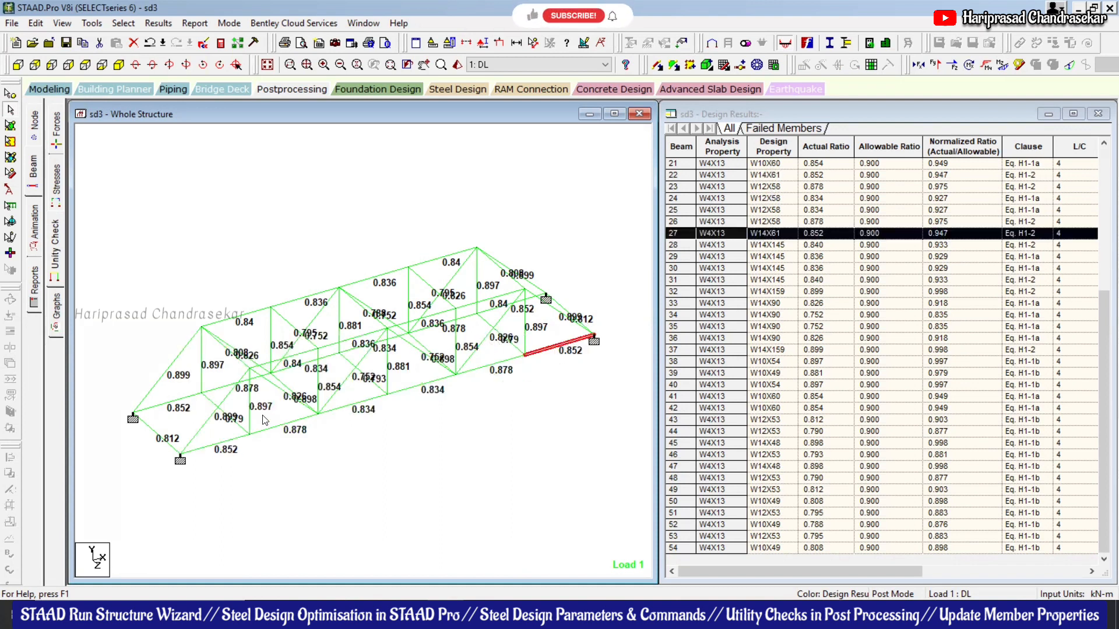
click(173, 366)
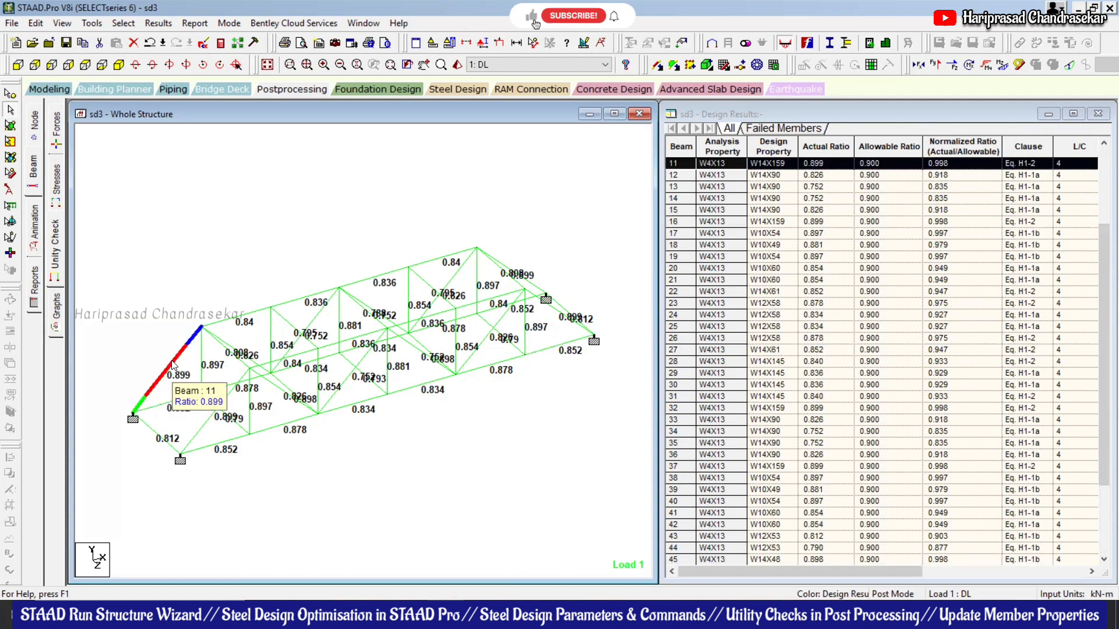
click(288, 321)
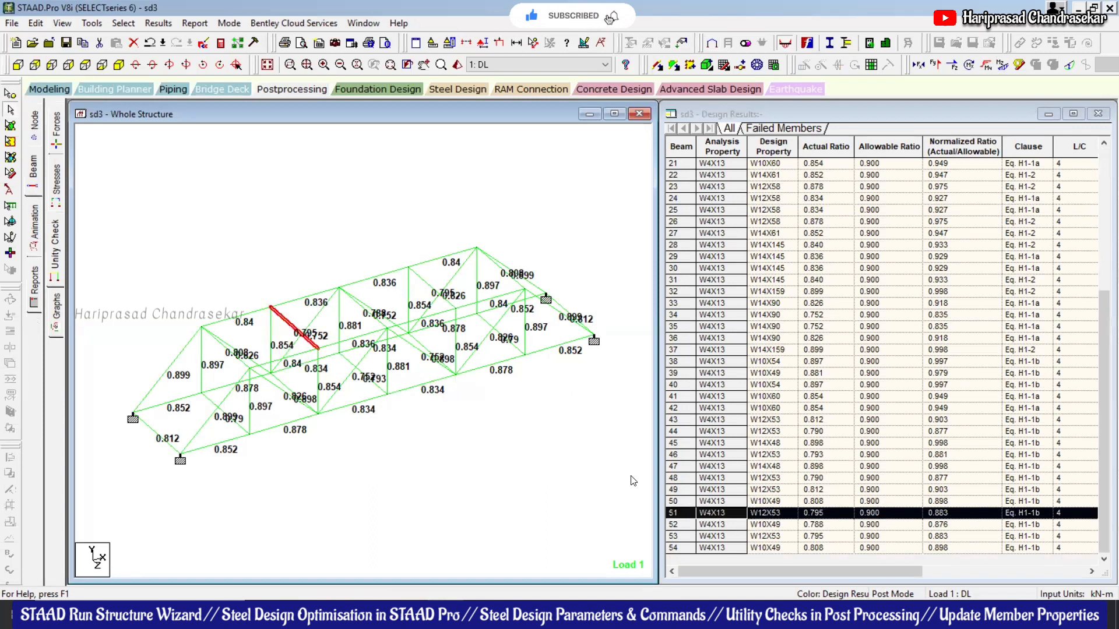
- Return to modeling and create a beam group named G1 from all bottom chord and bottom cross members
click(50, 89)
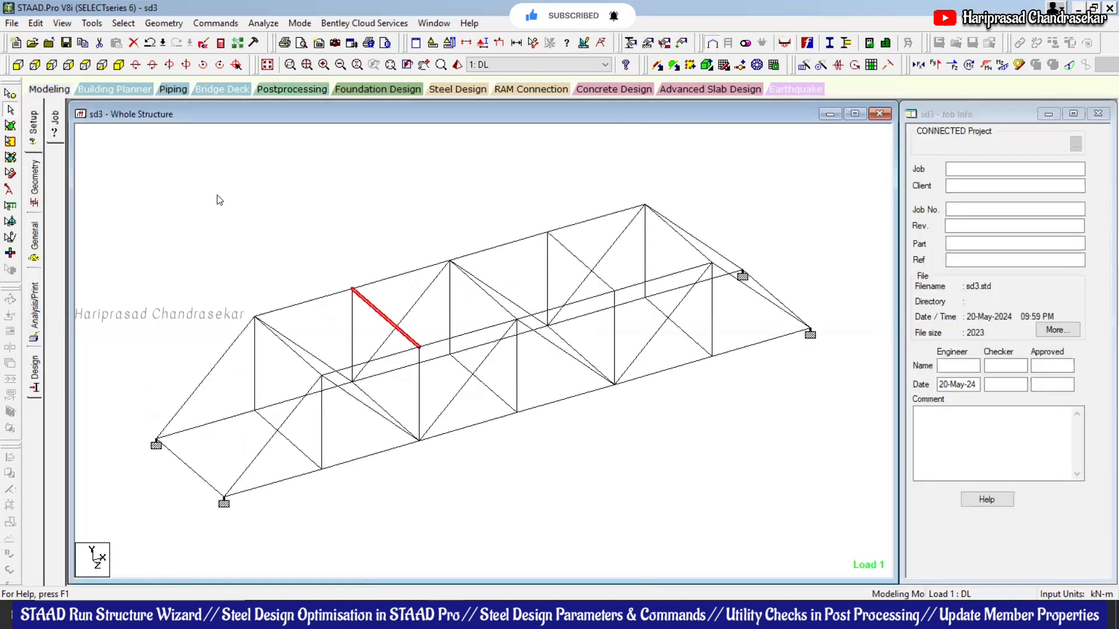
click(18, 64)
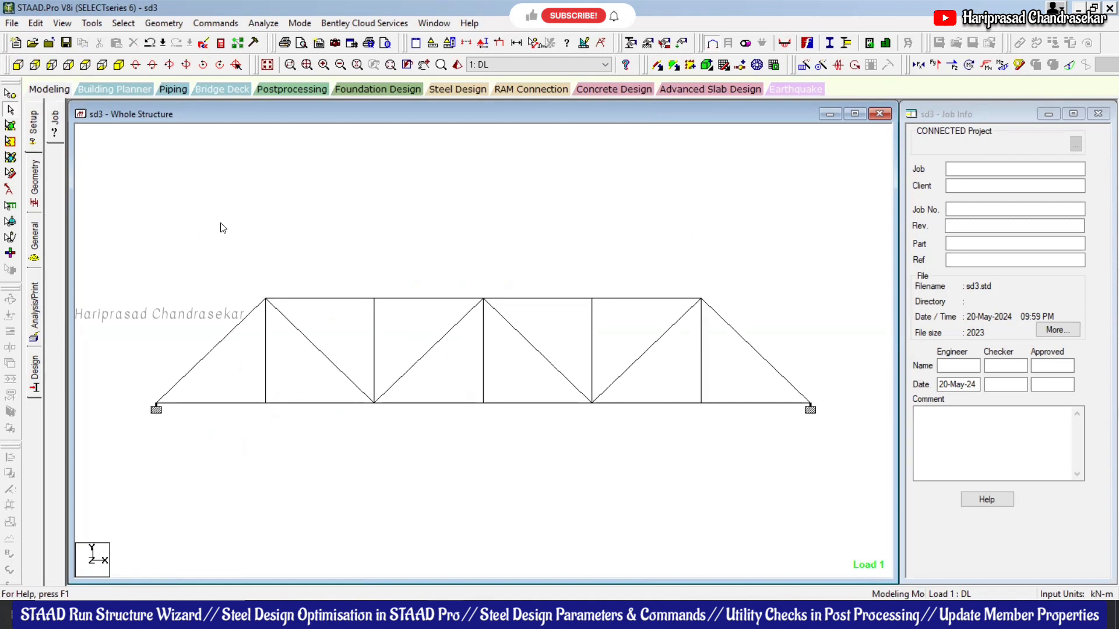
drag(123, 392, 824, 429)
click(118, 65)
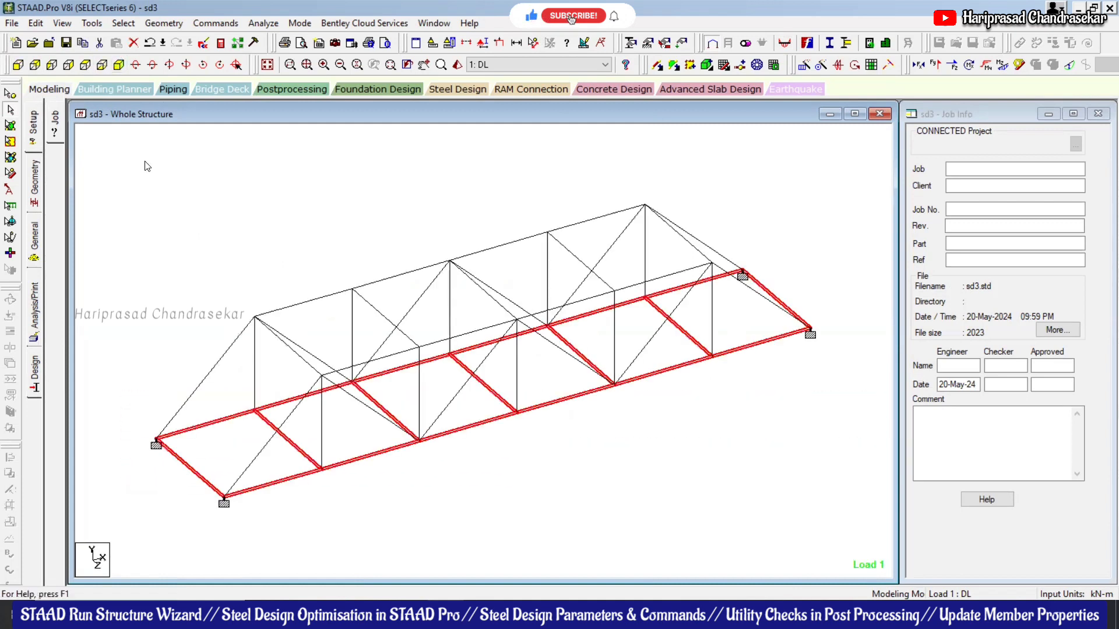
key(ctrl+g)
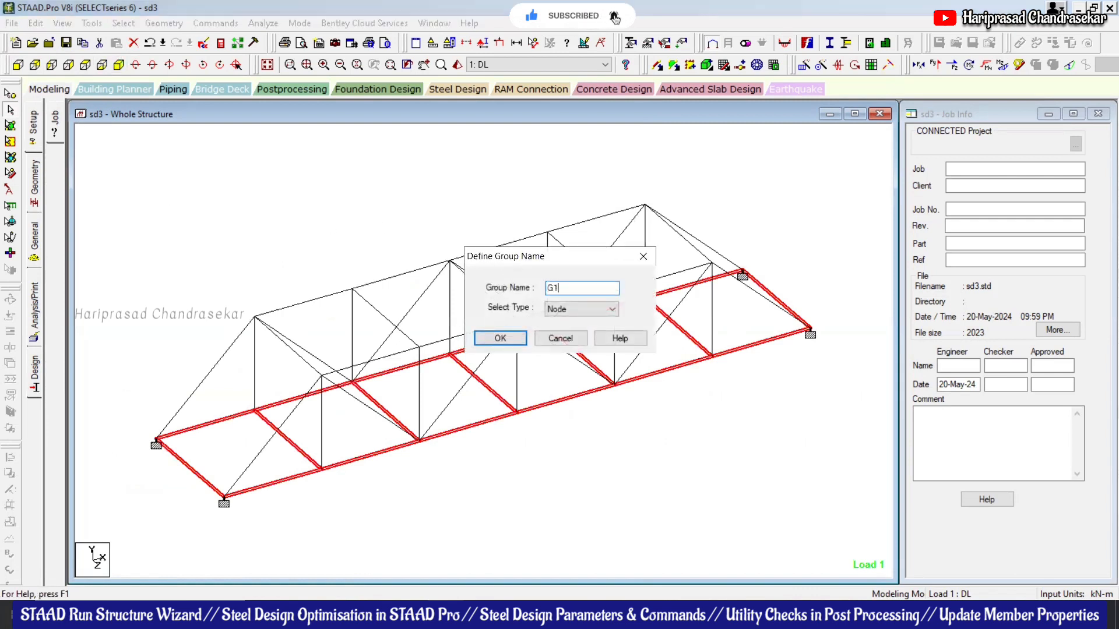
click(571, 311)
click(574, 328)
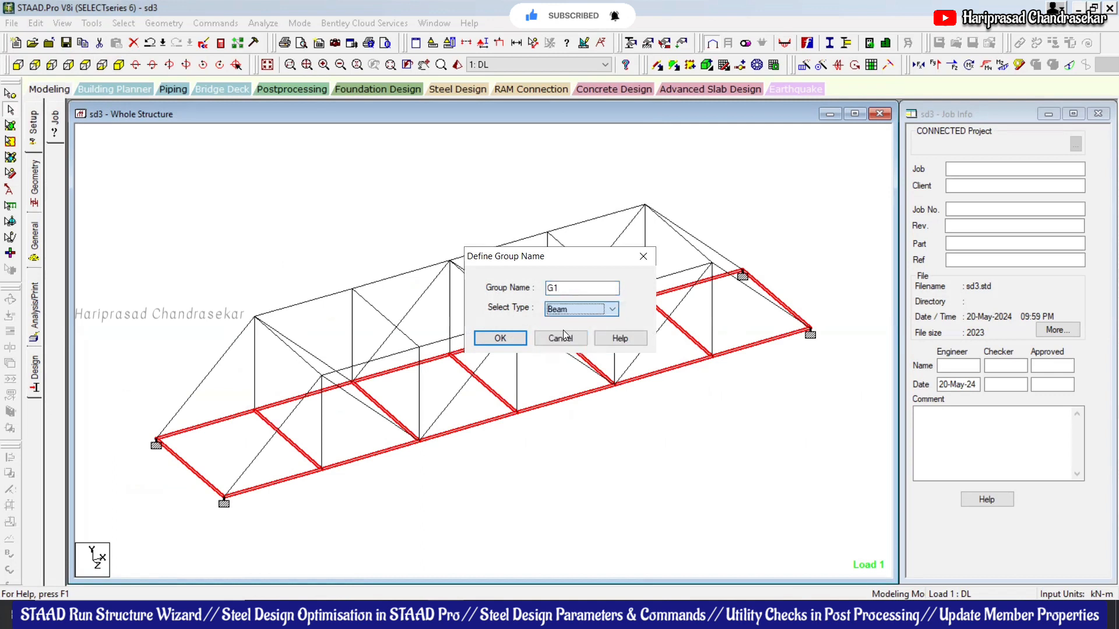
click(500, 339)
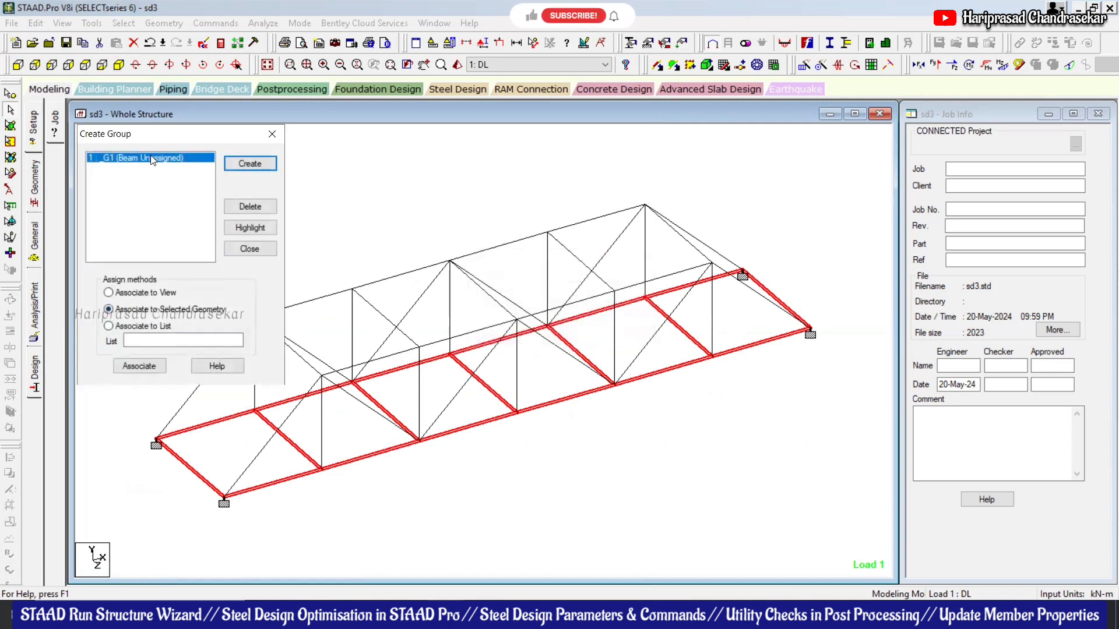
click(139, 366)
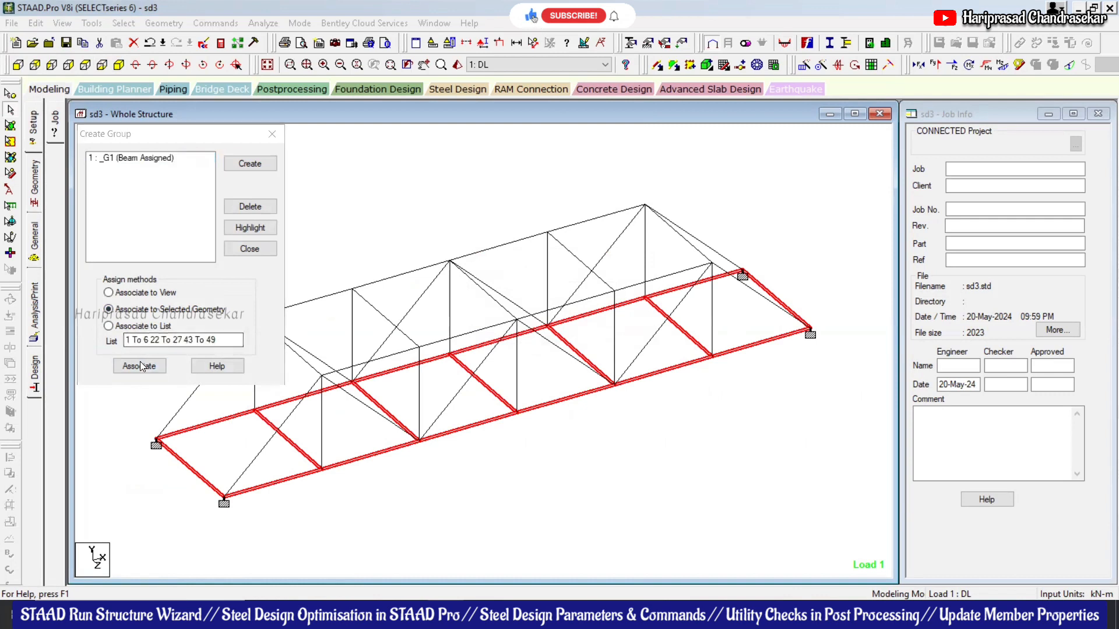
click(227, 294)
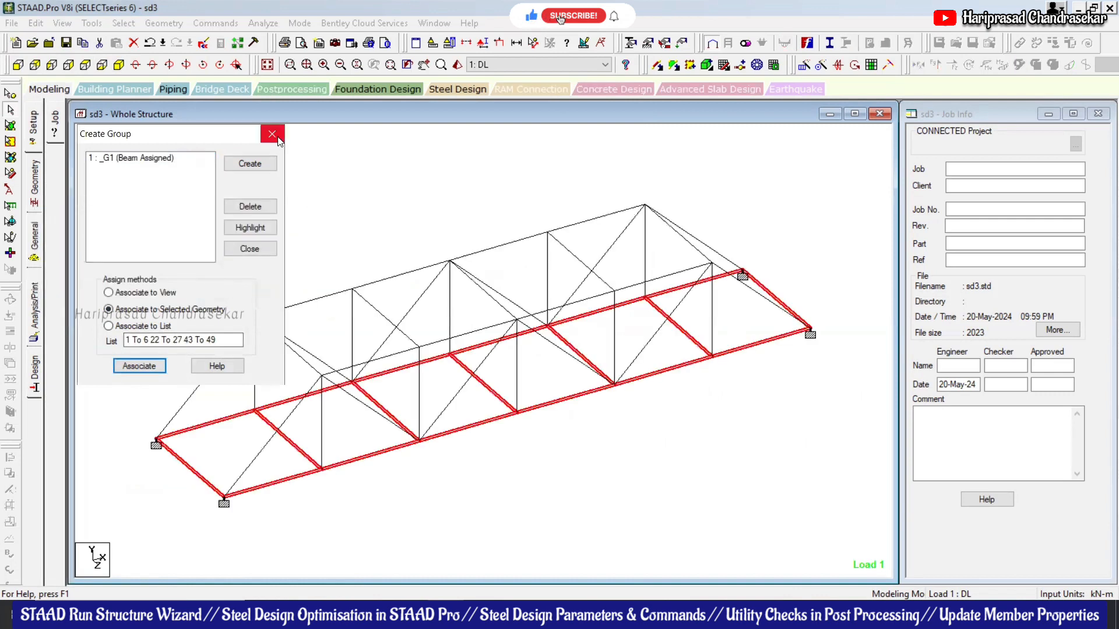
click(274, 135)
click(142, 155)
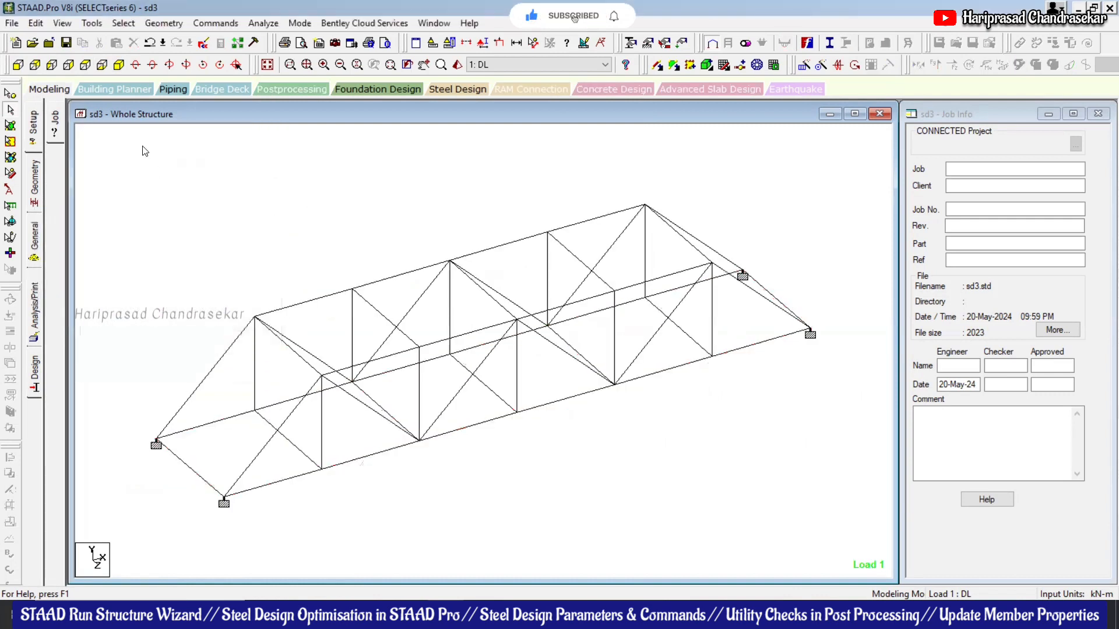
- Create a beam group named G2 from all vertical and diagonal members of both trusses, including the end diagonals
click(19, 65)
drag(792, 336, 155, 380)
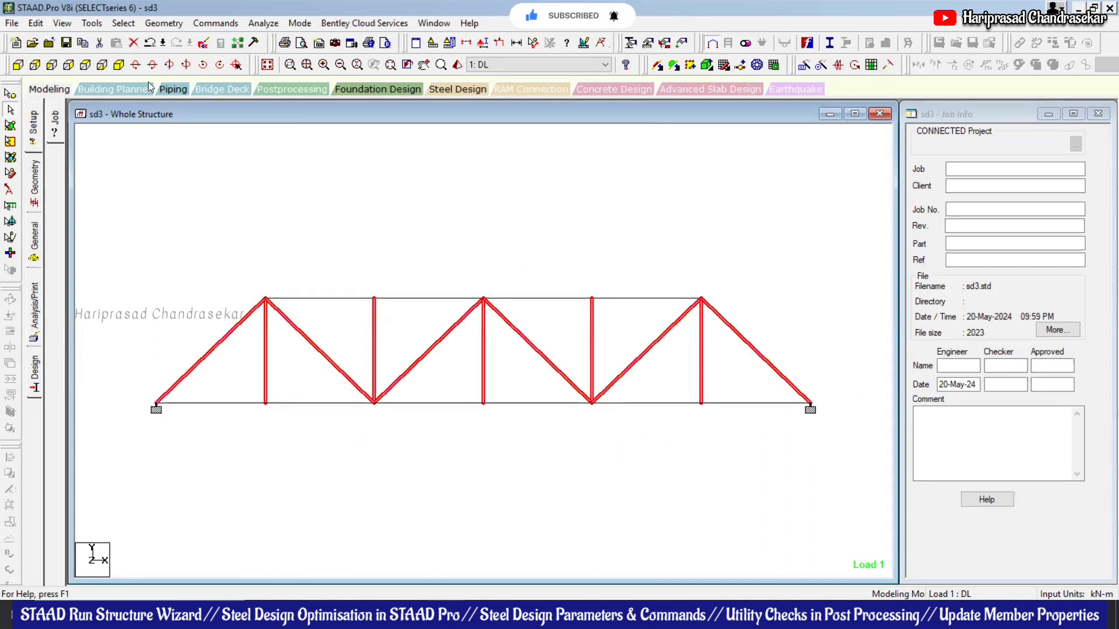
click(118, 65)
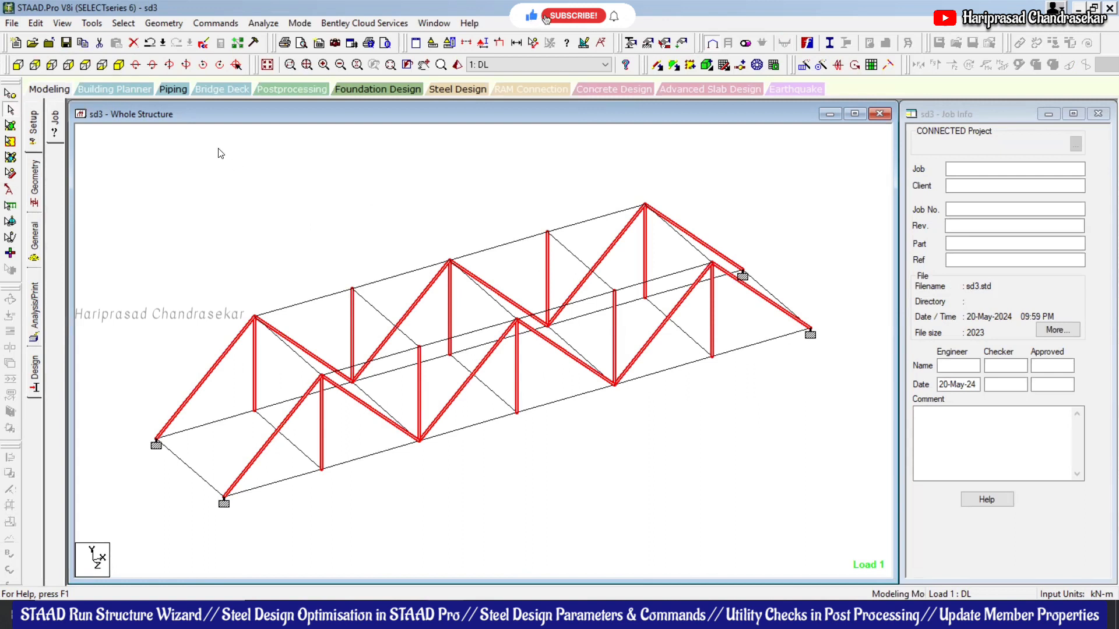
key(ctrl+g)
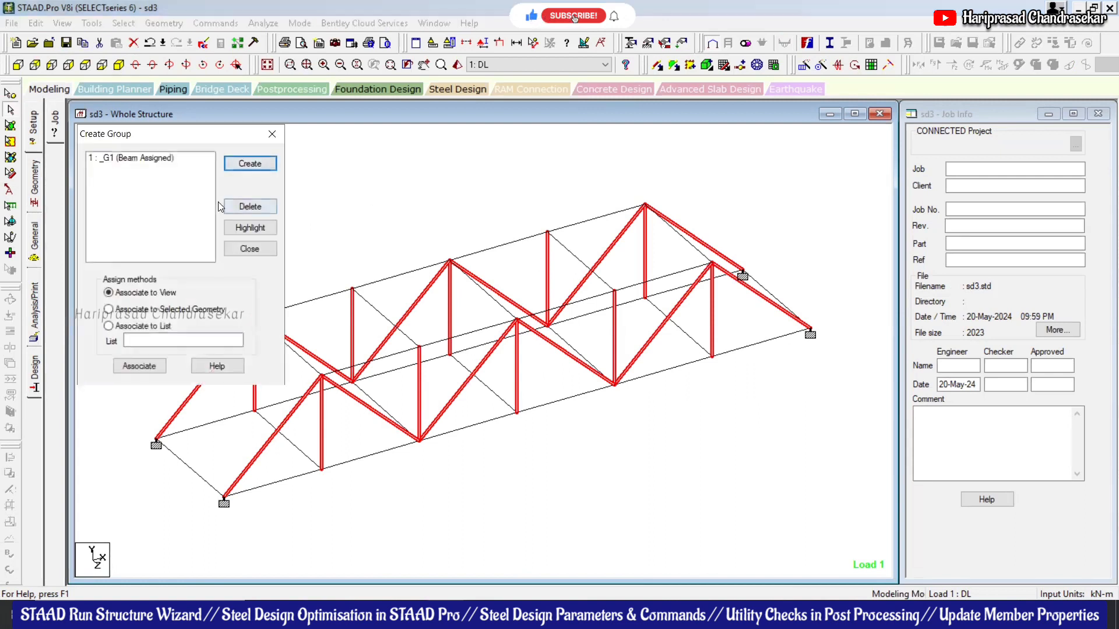
click(259, 163)
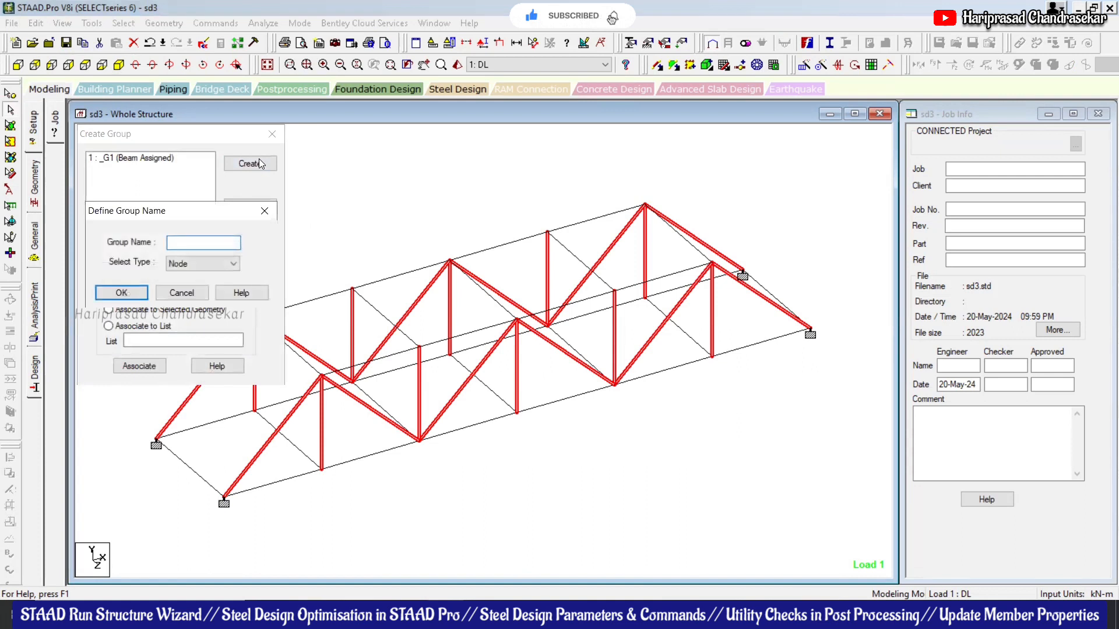
text(G2)
click(211, 263)
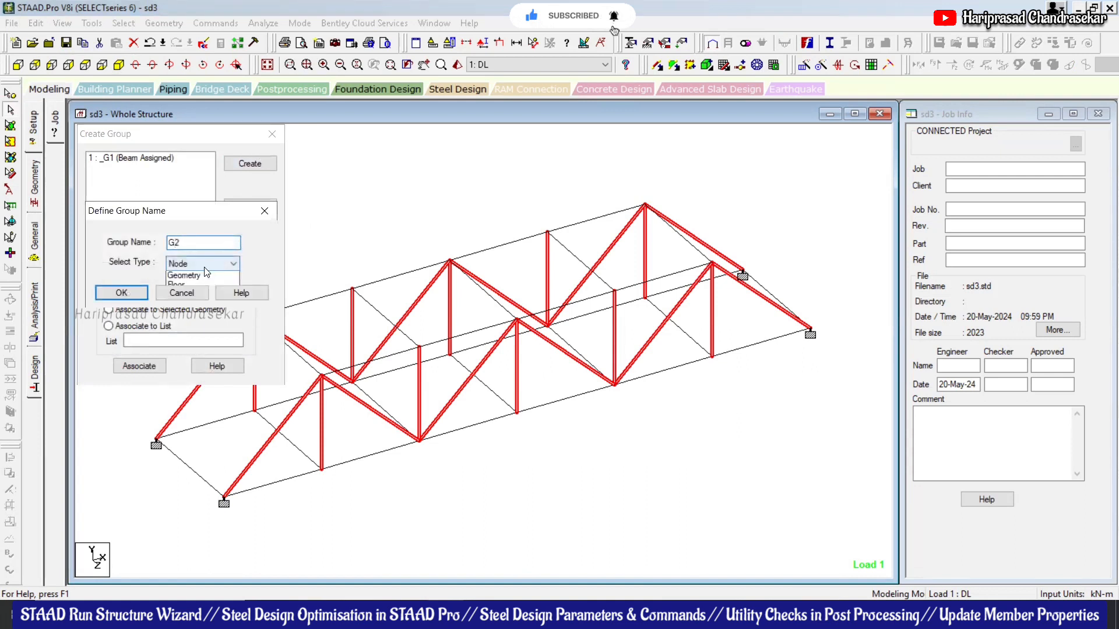
click(191, 283)
click(134, 293)
click(143, 365)
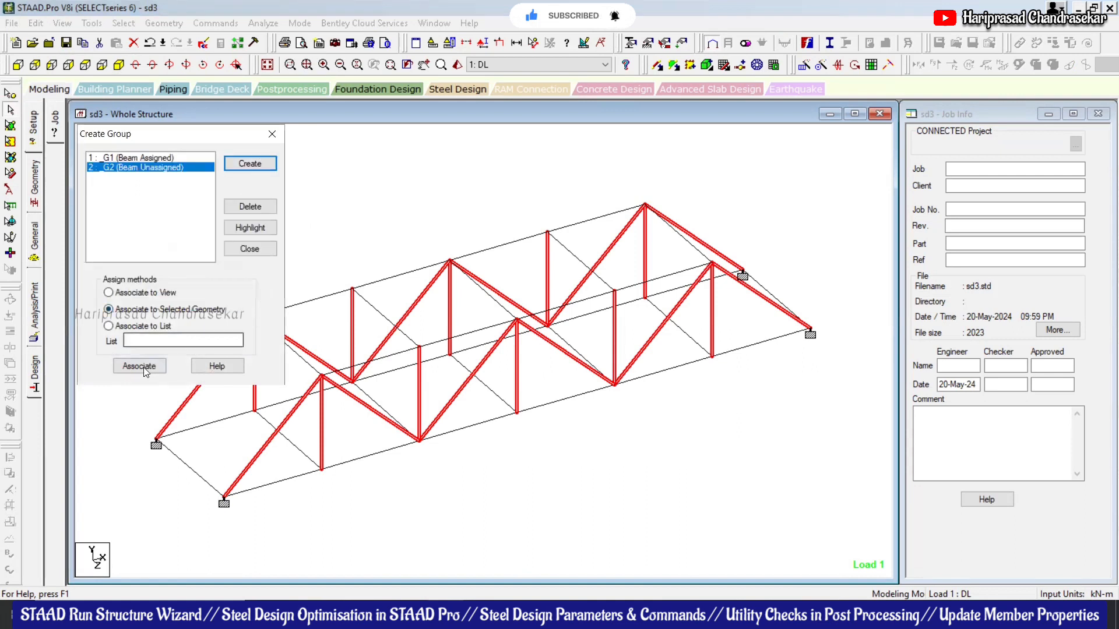
click(270, 136)
click(275, 207)
- Create a beam group named G3 from all top chord and top cross members
click(18, 65)
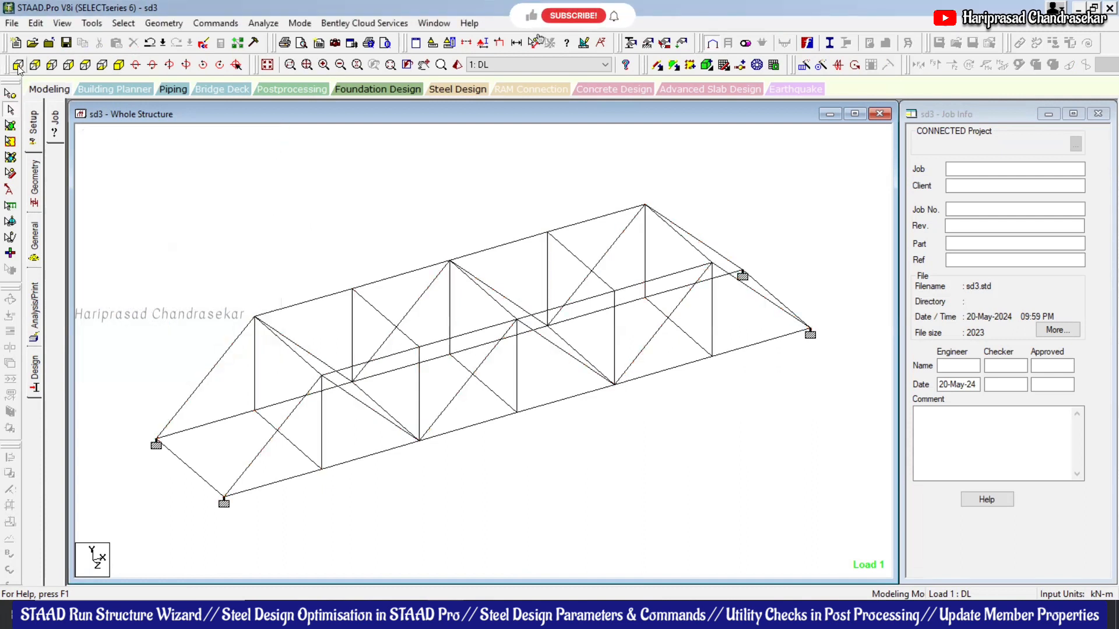
drag(213, 241, 736, 307)
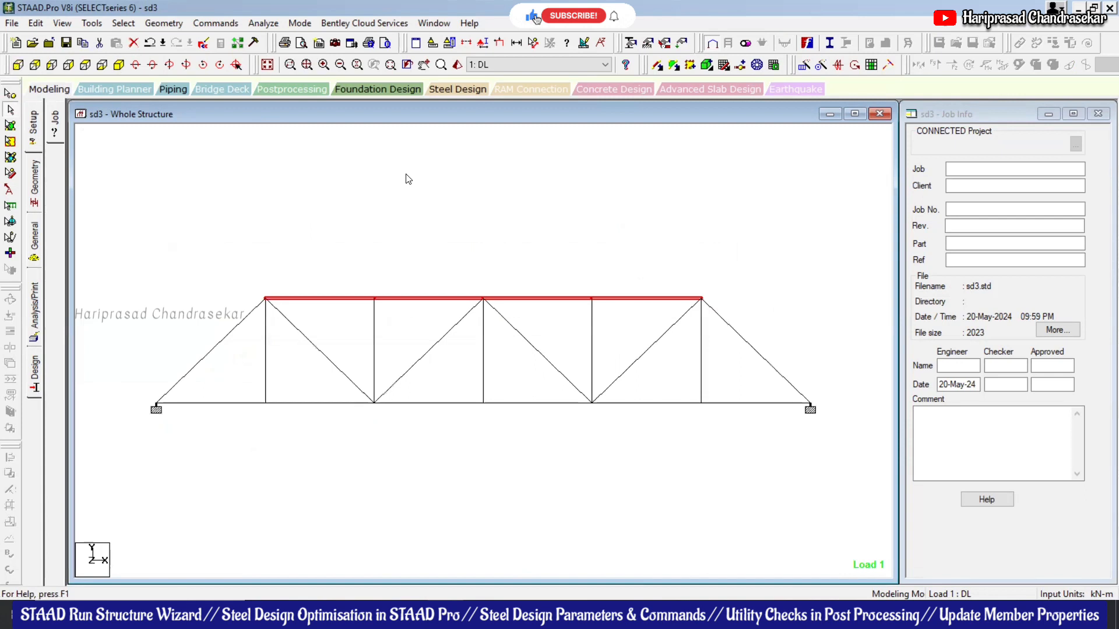
click(118, 66)
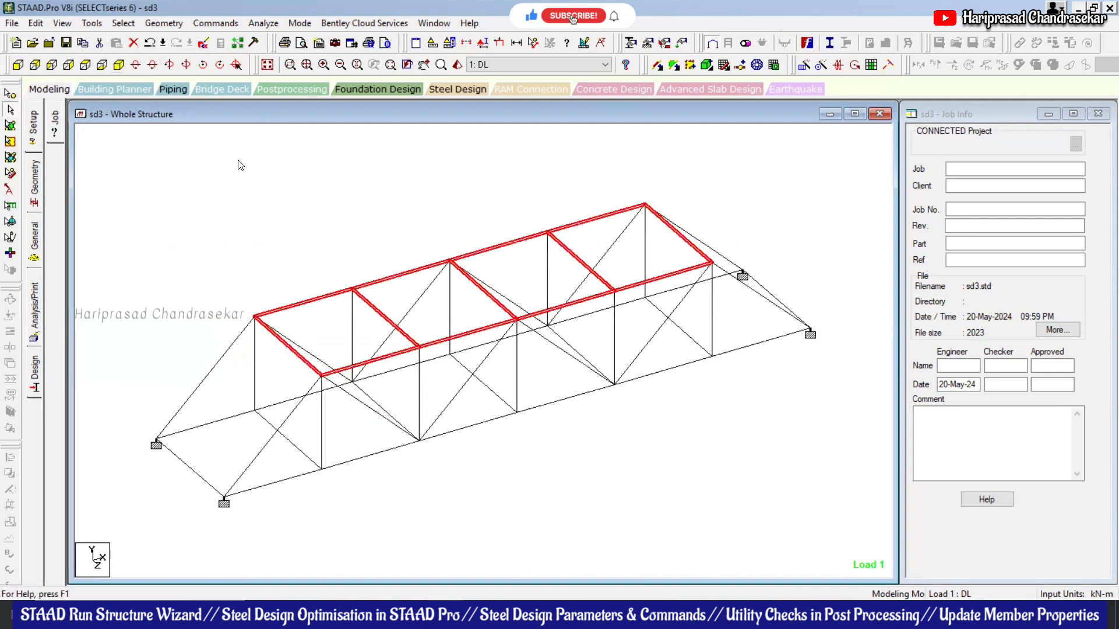
key(ctrl+g)
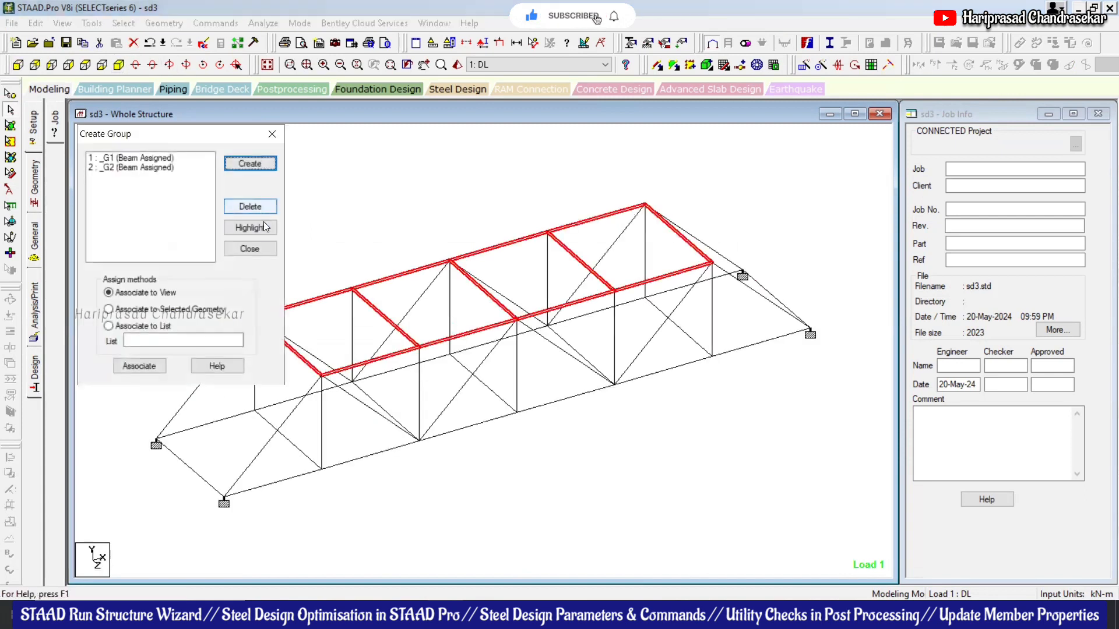
click(250, 164)
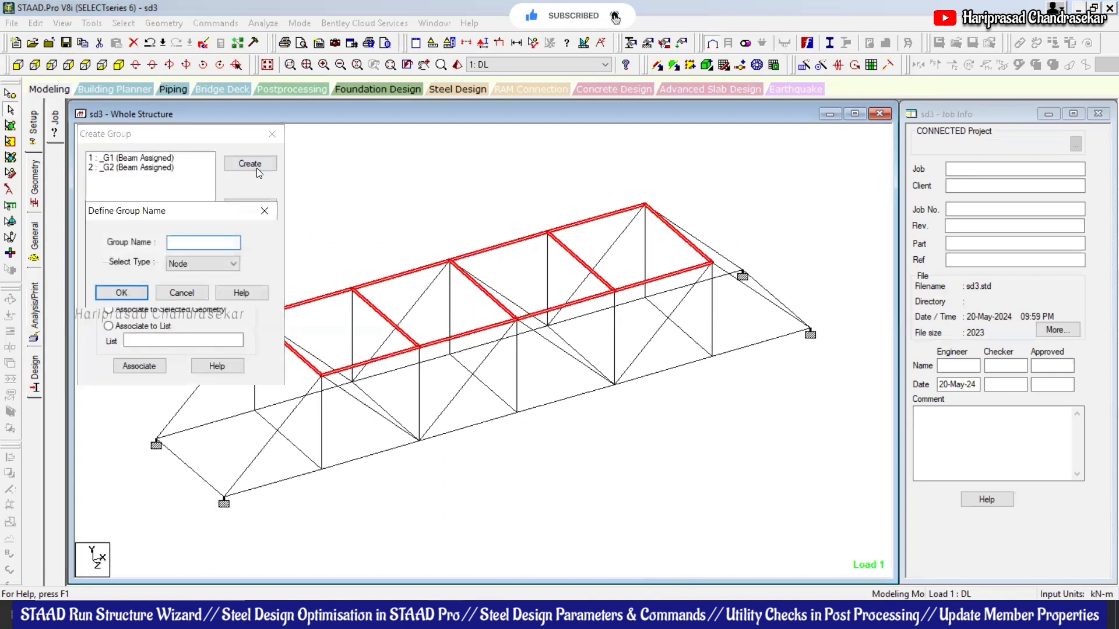
text(G3)
click(216, 270)
click(188, 282)
click(141, 296)
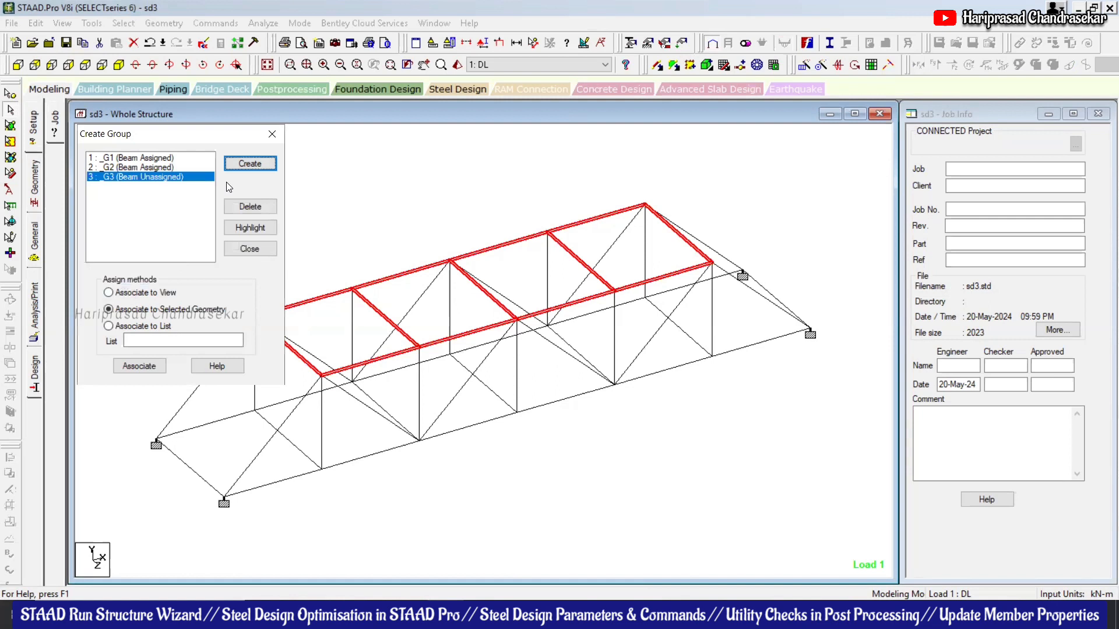
click(150, 365)
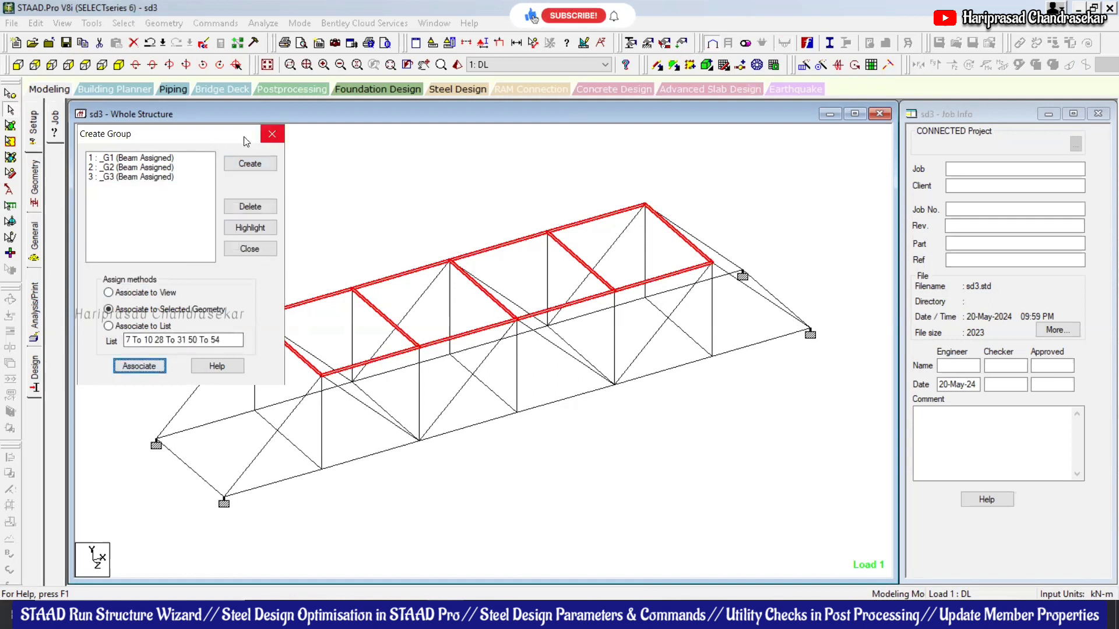
click(272, 133)
click(301, 185)
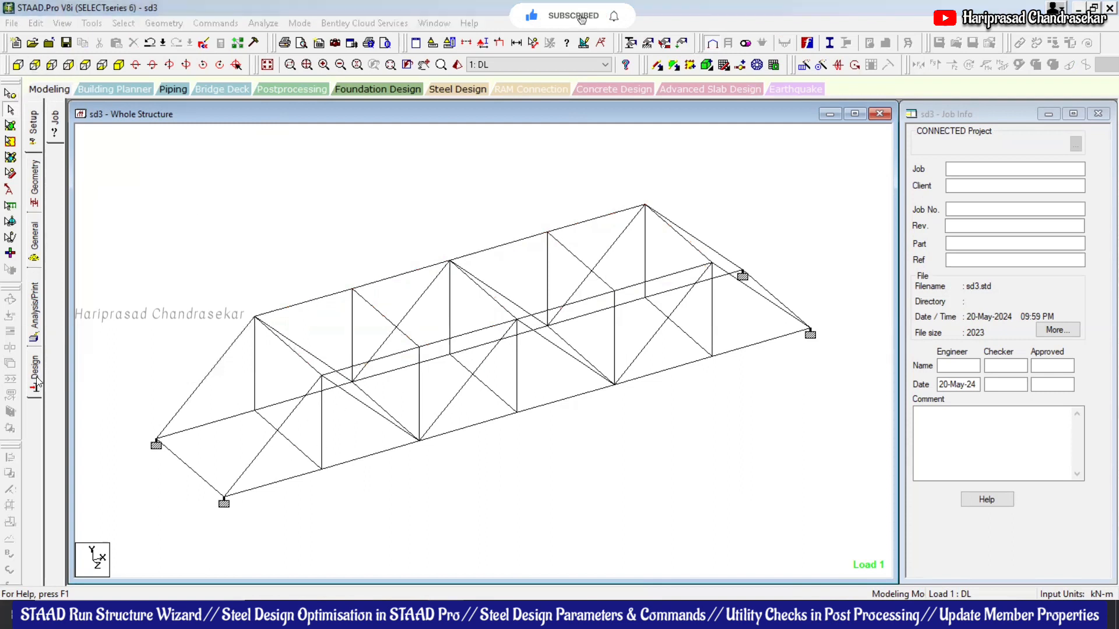
- Save the structure with the new groups and open the steel design settings for the whole structure
click(557, 338)
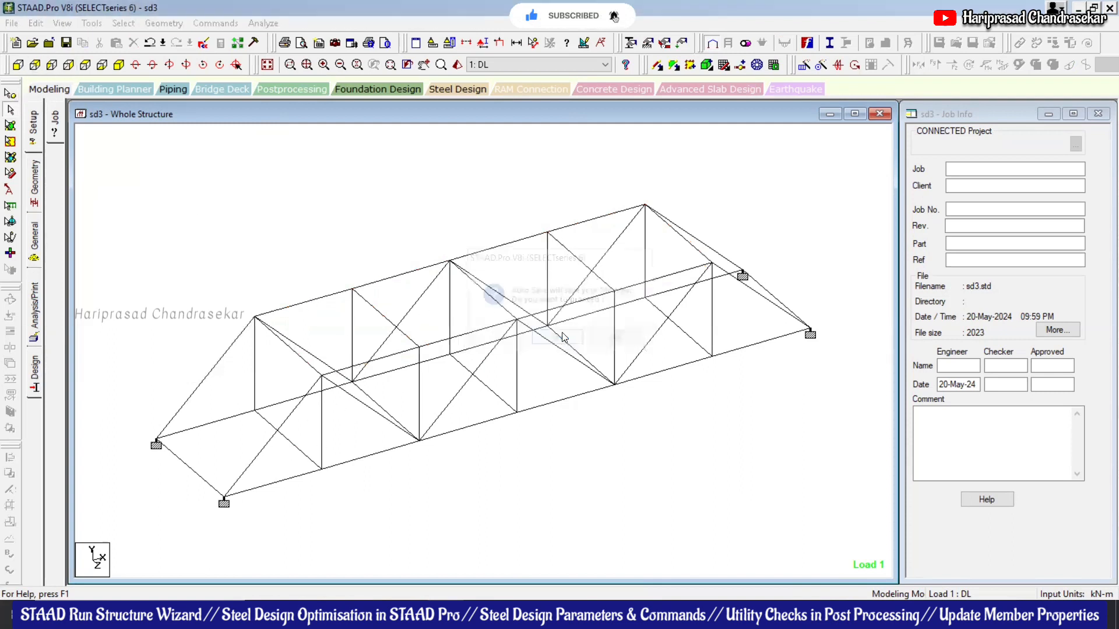
click(469, 326)
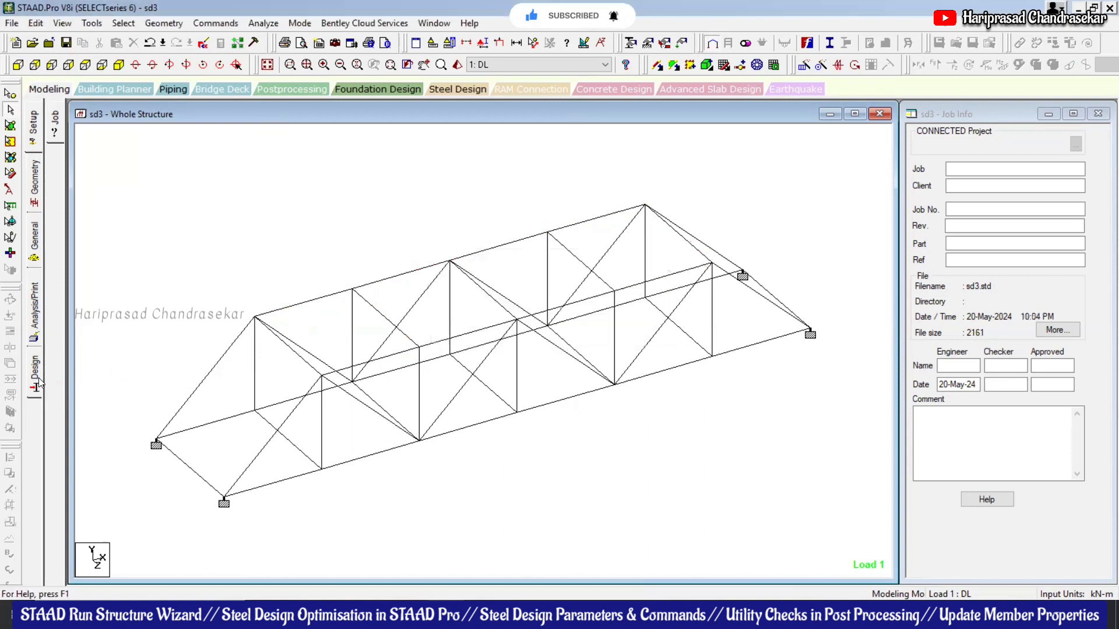
click(37, 381)
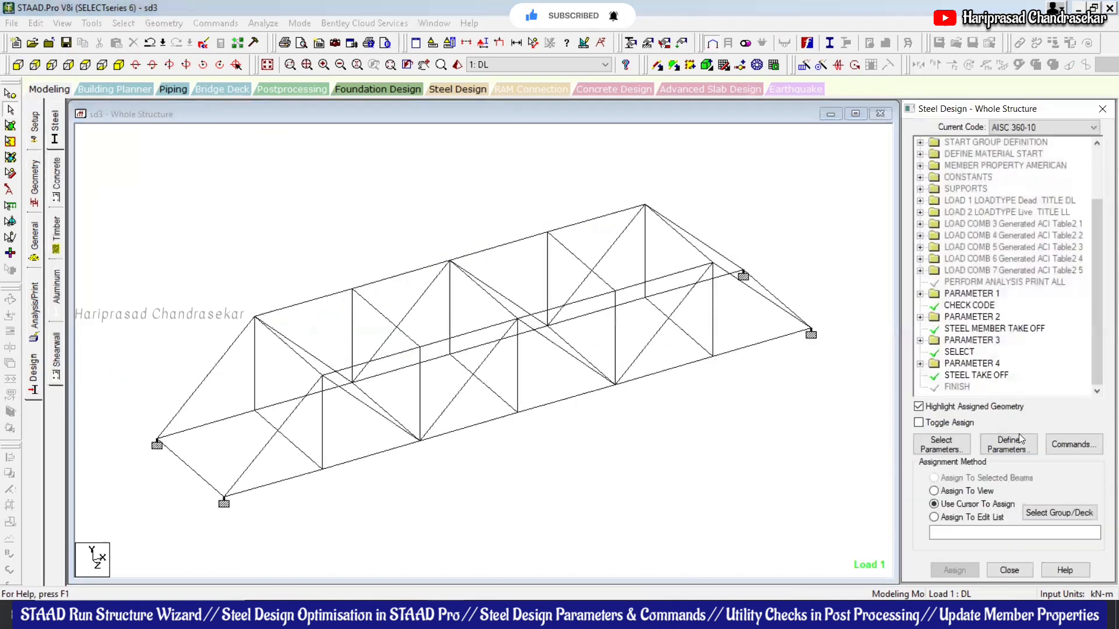
- Add a FIXED GROUP command to the steel design commands
click(1085, 440)
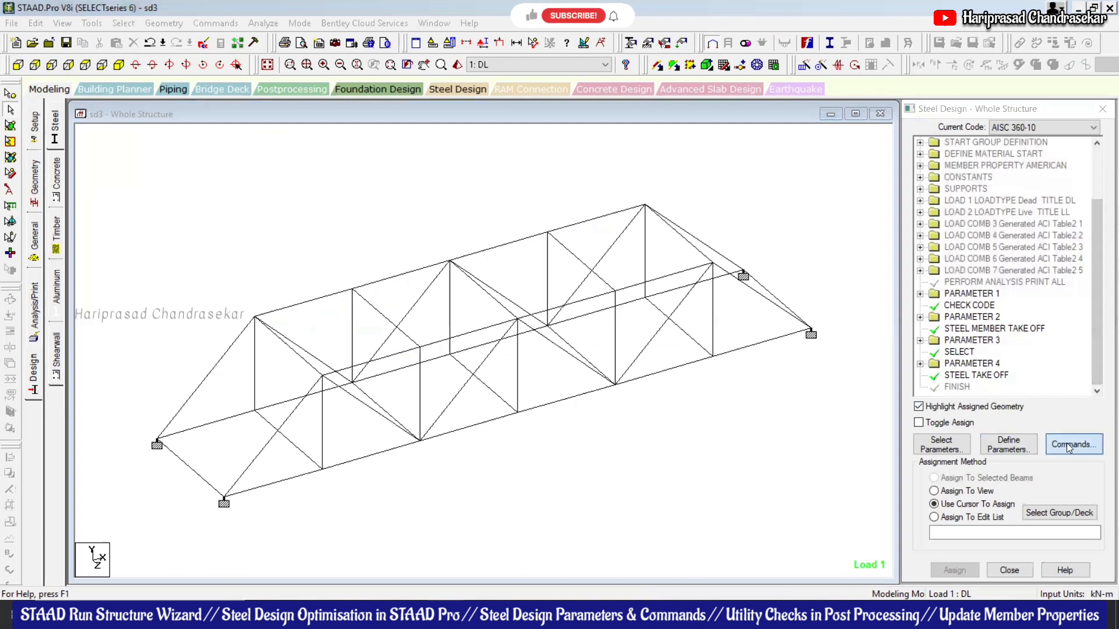
drag(775, 220, 369, 151)
click(317, 179)
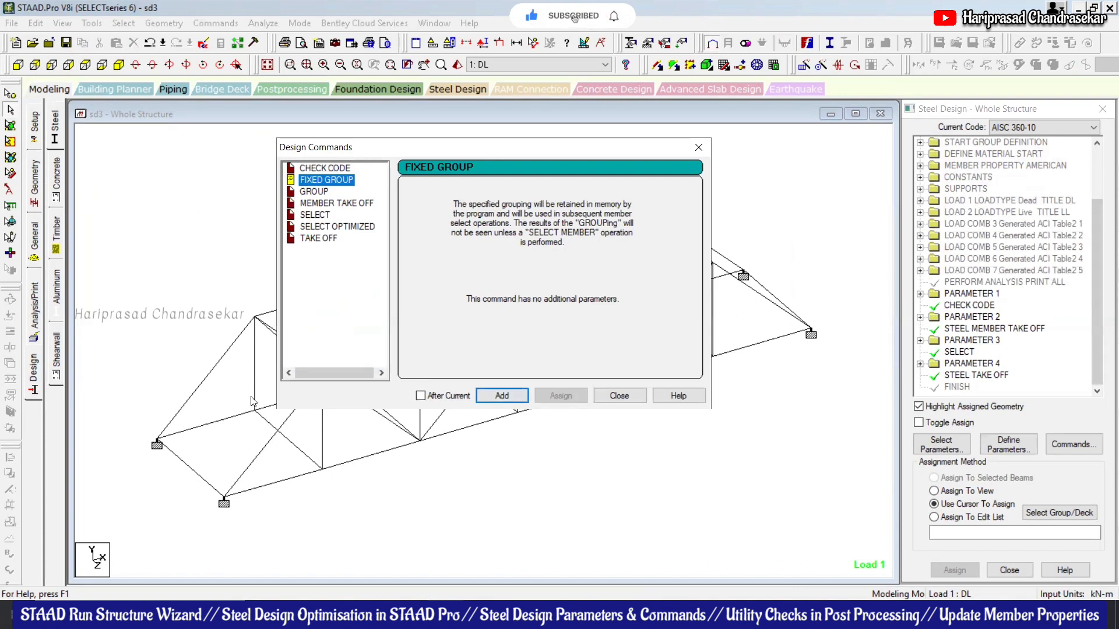
click(502, 396)
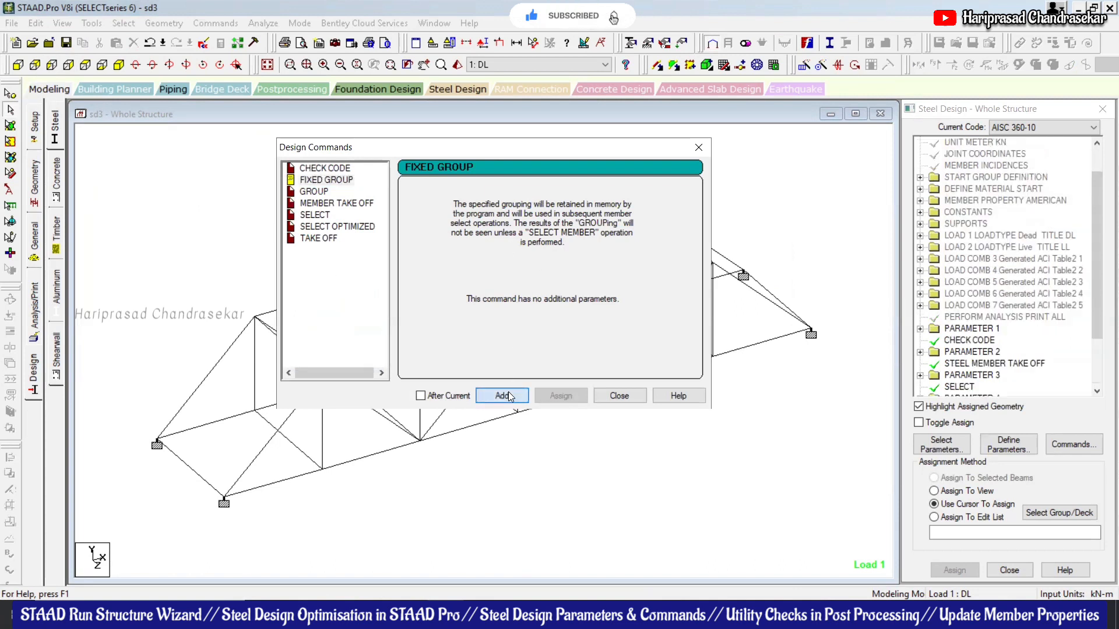
- Add a GROUP design command with property specification Sz, leaving the same-as-beam option off
click(315, 192)
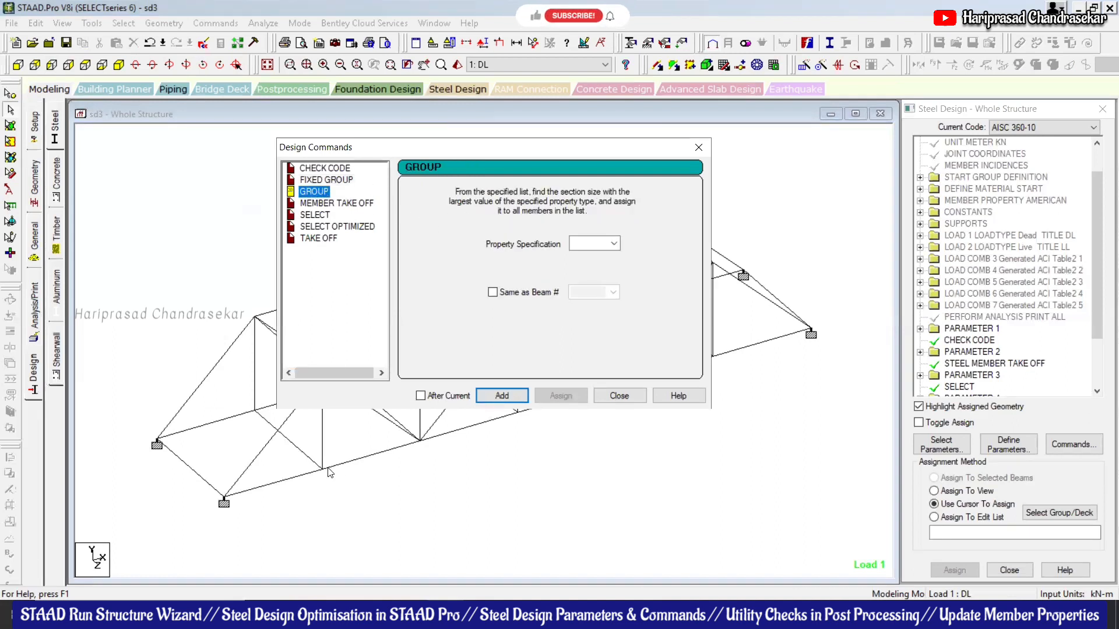
click(614, 243)
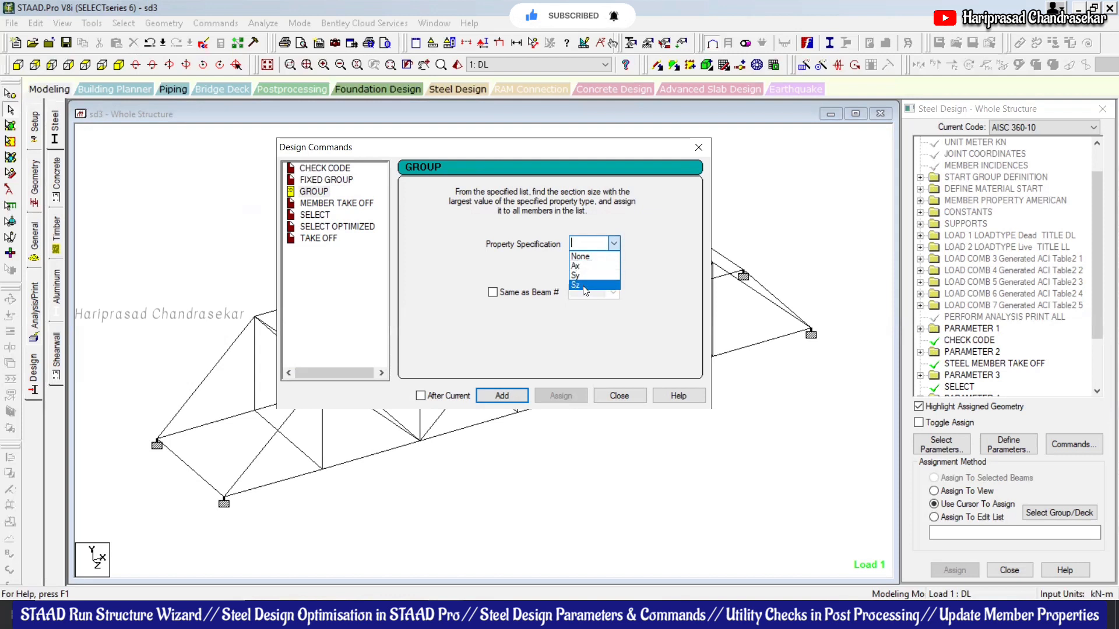
click(585, 286)
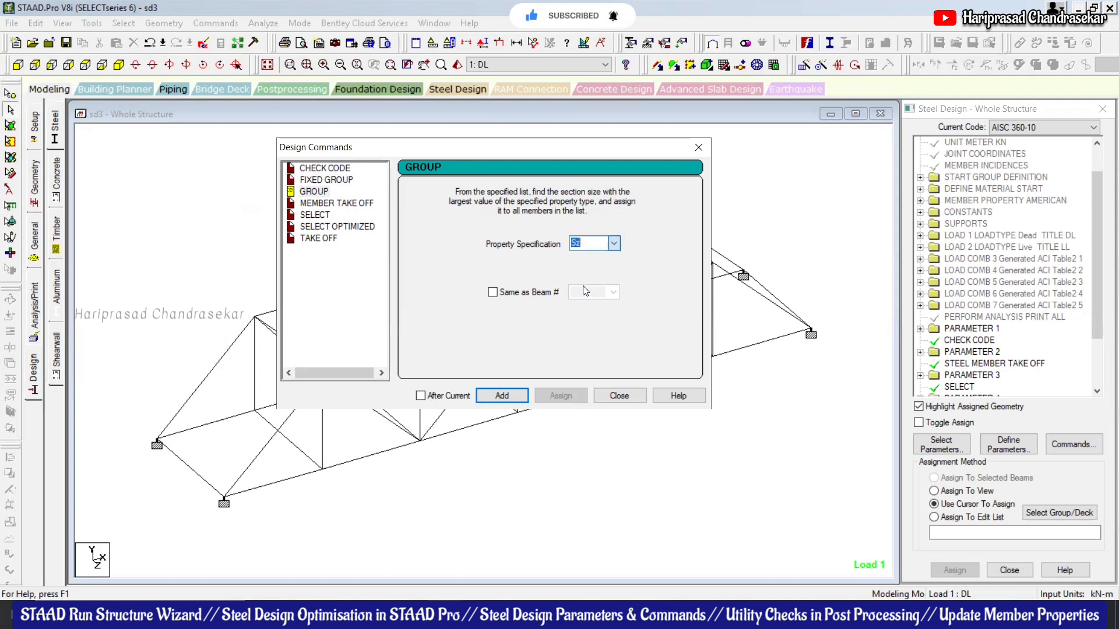
click(498, 290)
click(613, 291)
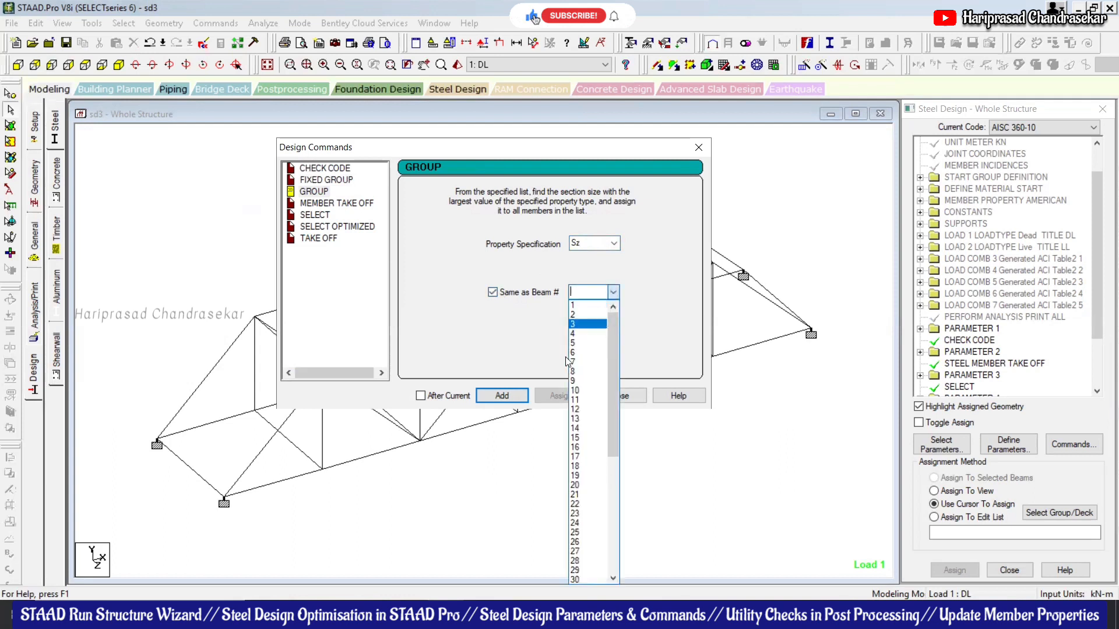
click(530, 321)
click(493, 293)
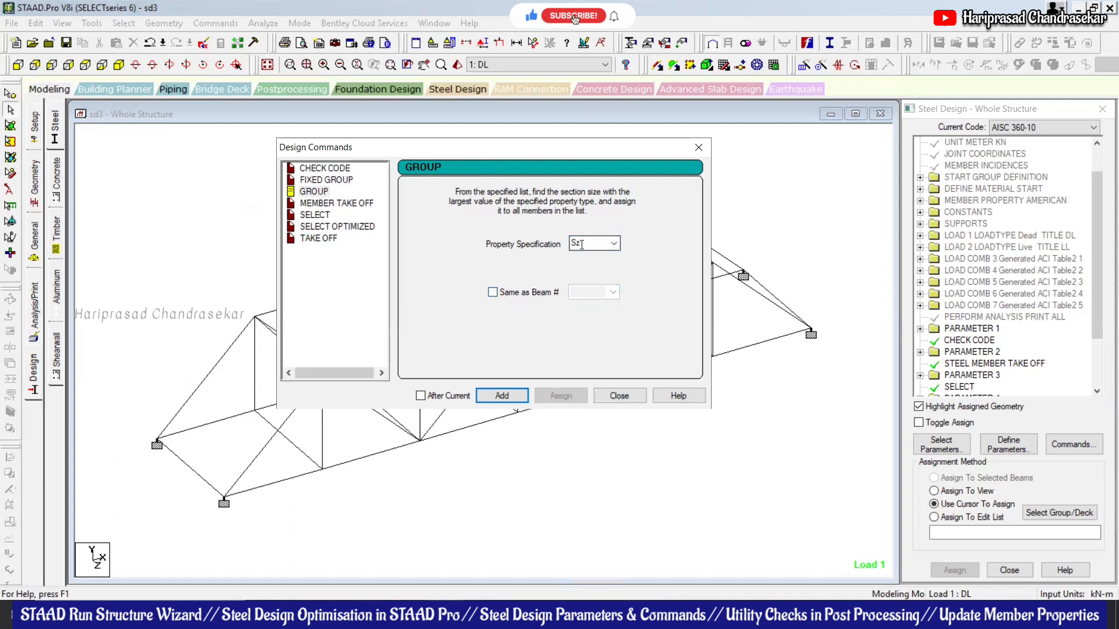
click(505, 395)
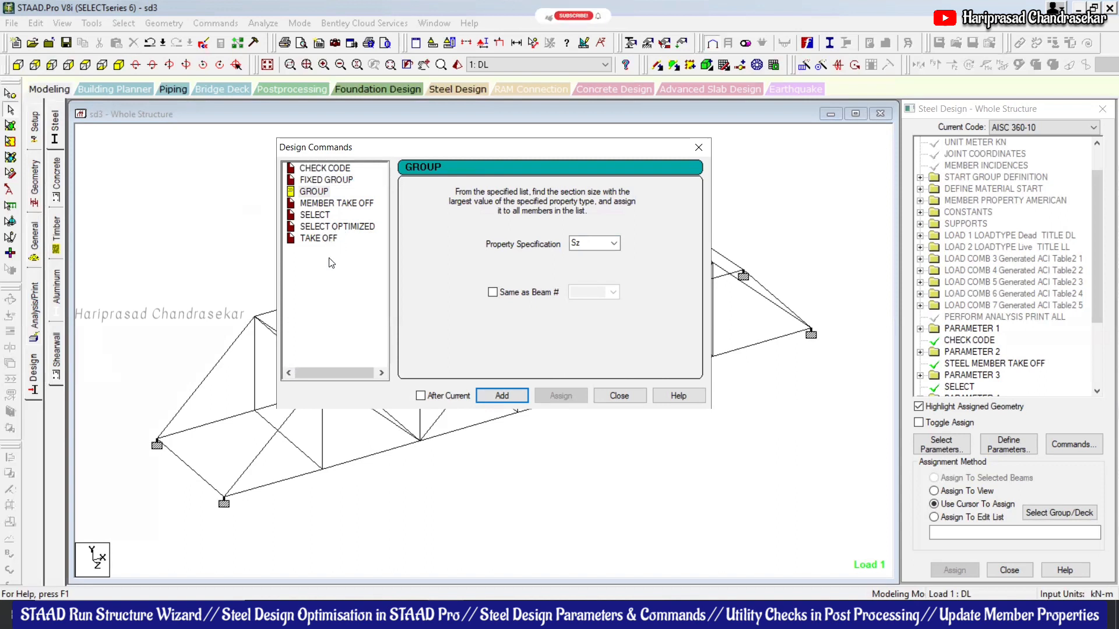
click(619, 396)
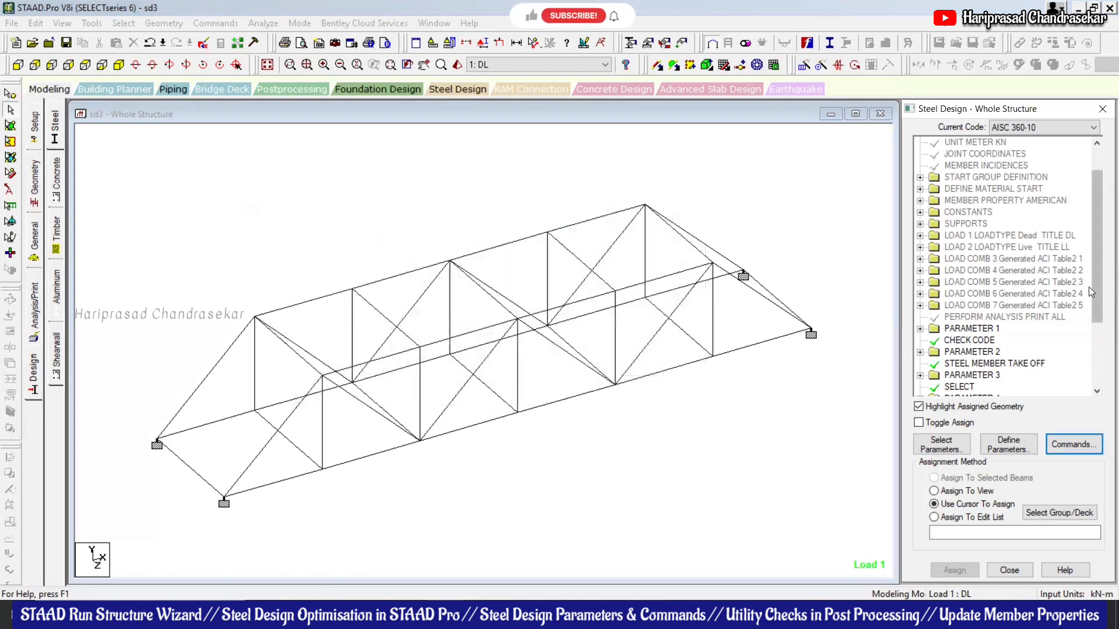
- Add two more GROUP design commands with property specification Sz, without a same-as-beam reference
click(1098, 352)
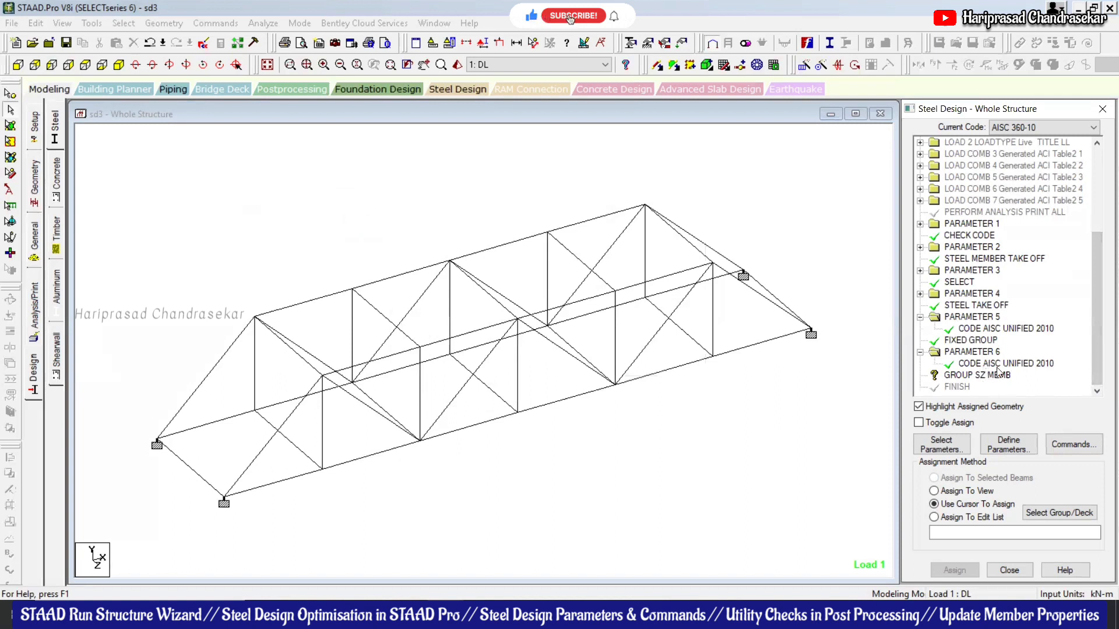
click(975, 343)
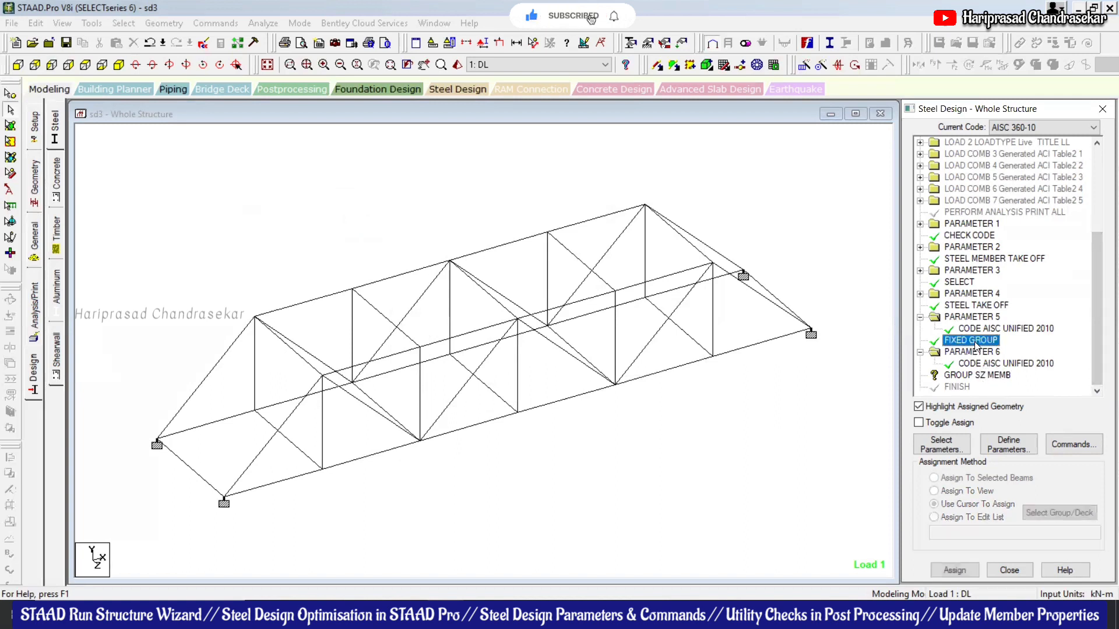
click(972, 376)
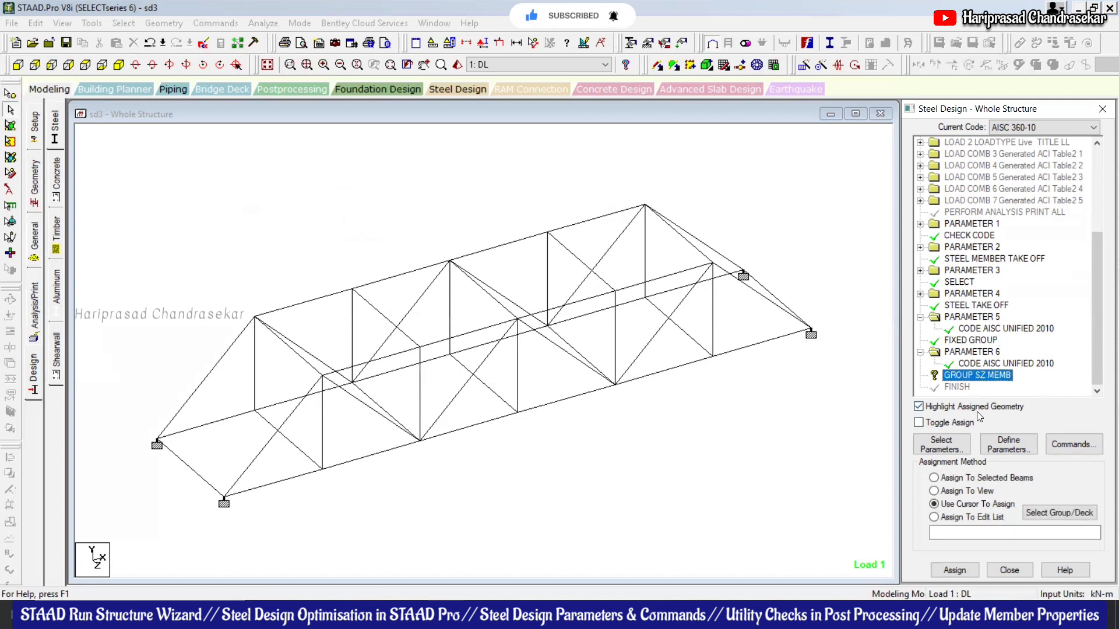
click(1073, 445)
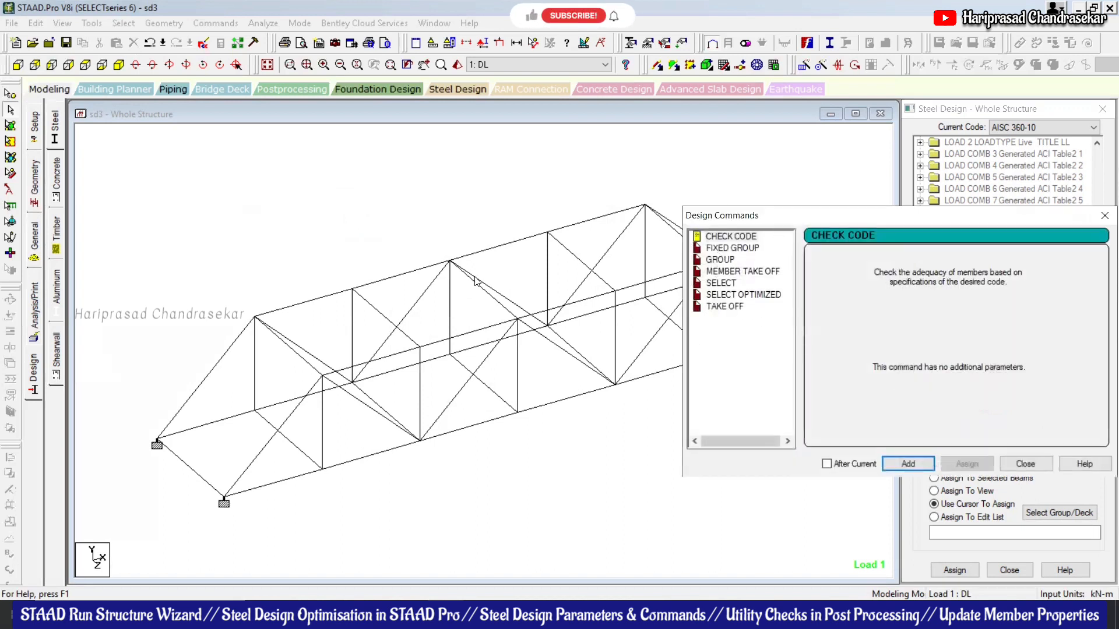
drag(761, 222, 504, 199)
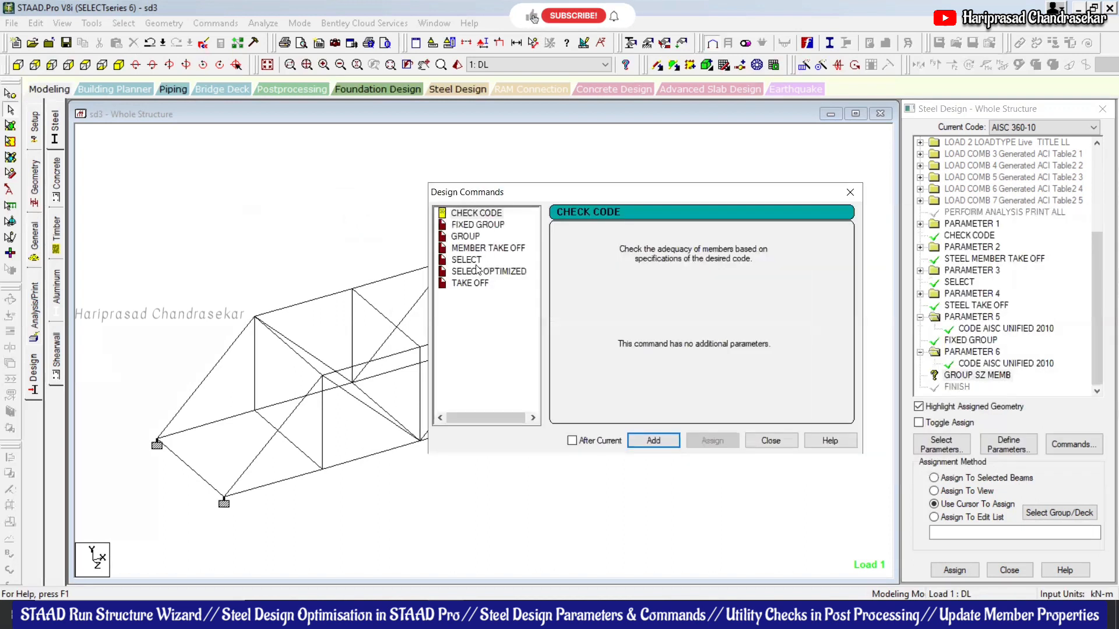
click(467, 237)
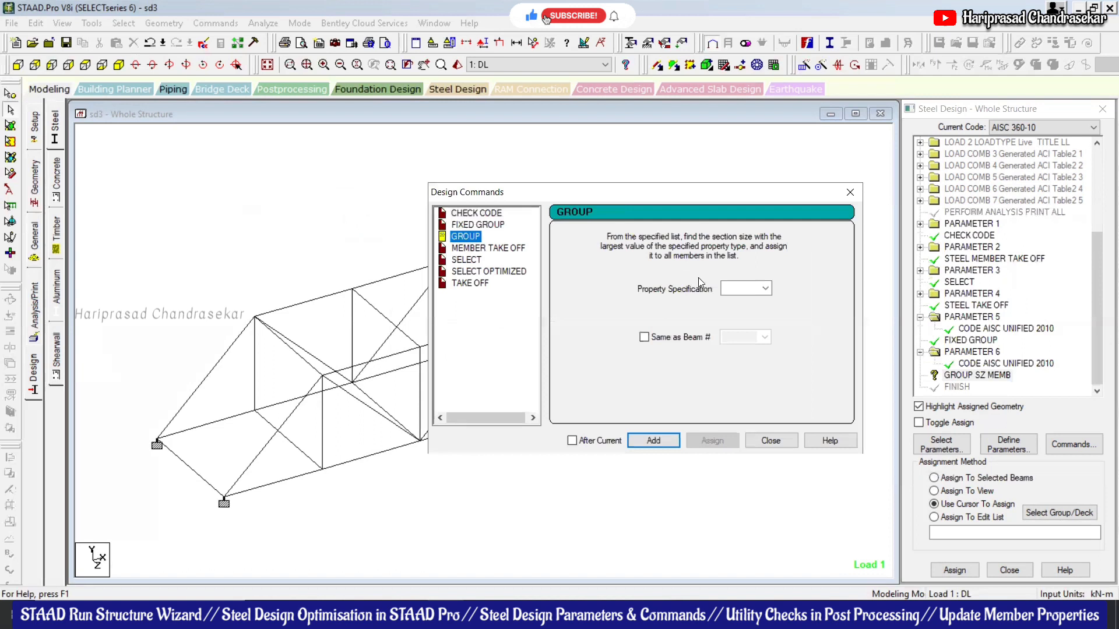
click(765, 289)
click(740, 327)
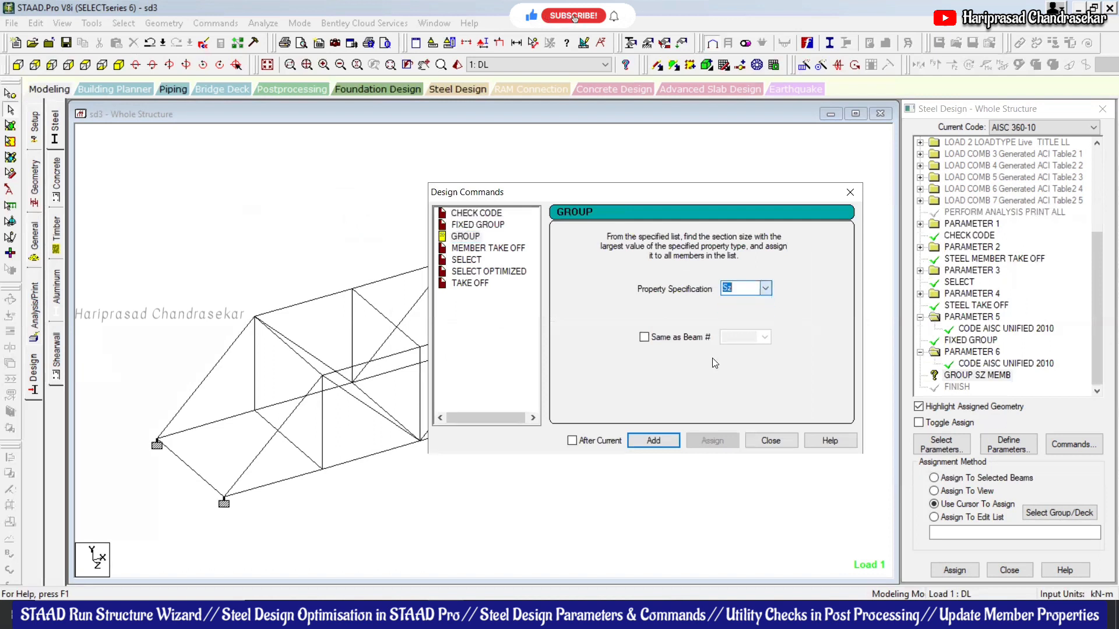
click(672, 446)
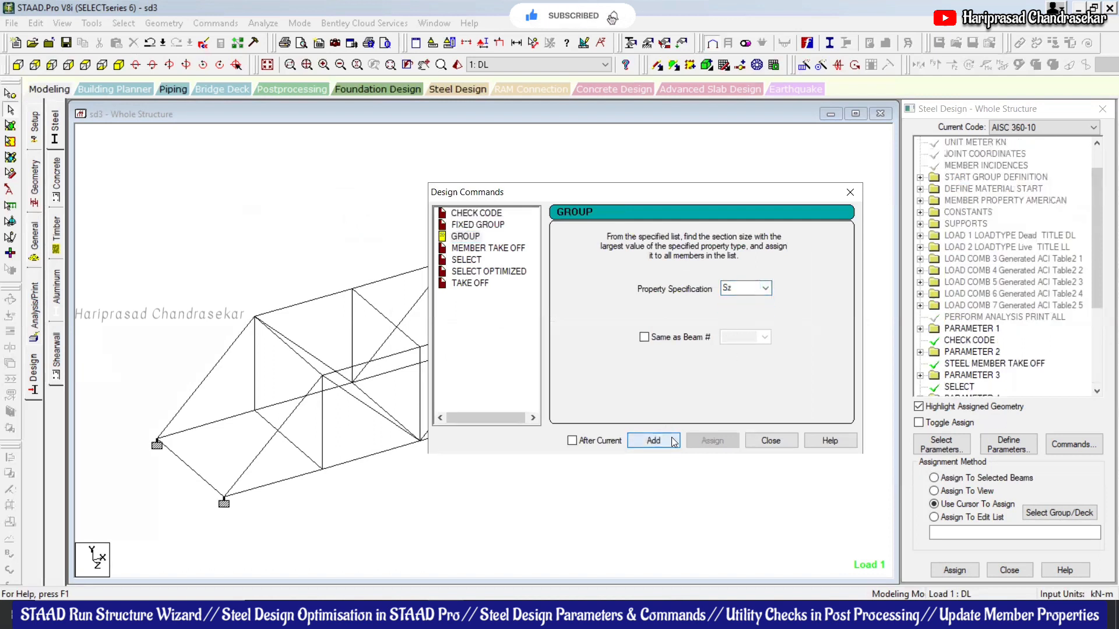
click(769, 441)
- Assign the first GROUP SZ command to all bottom chord and bottom cross members
drag(1098, 280, 1098, 370)
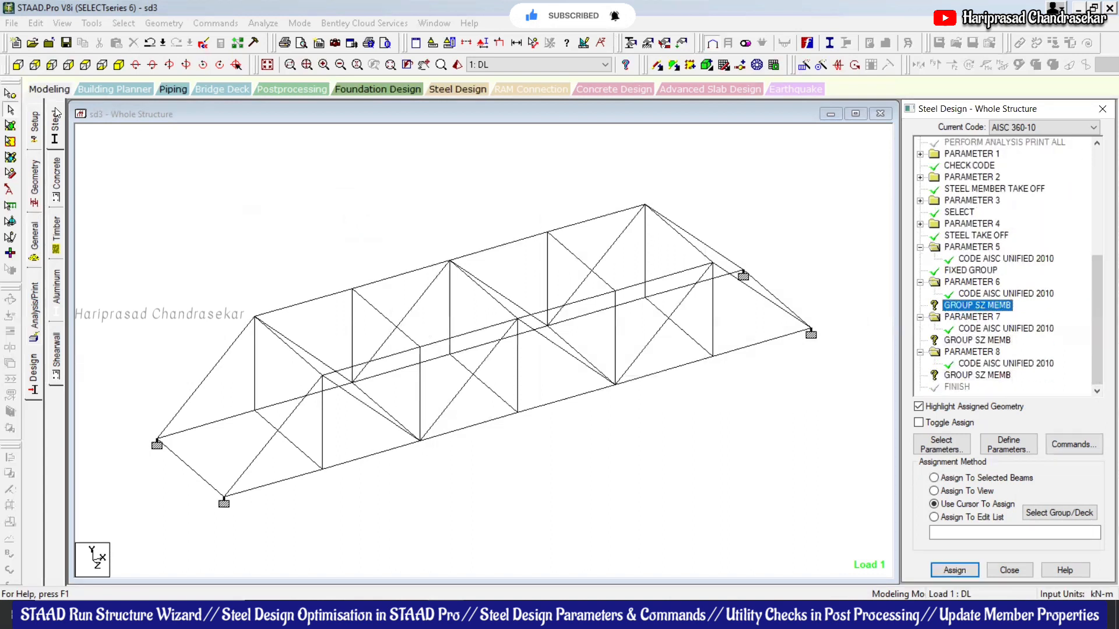
click(17, 65)
drag(122, 385, 839, 452)
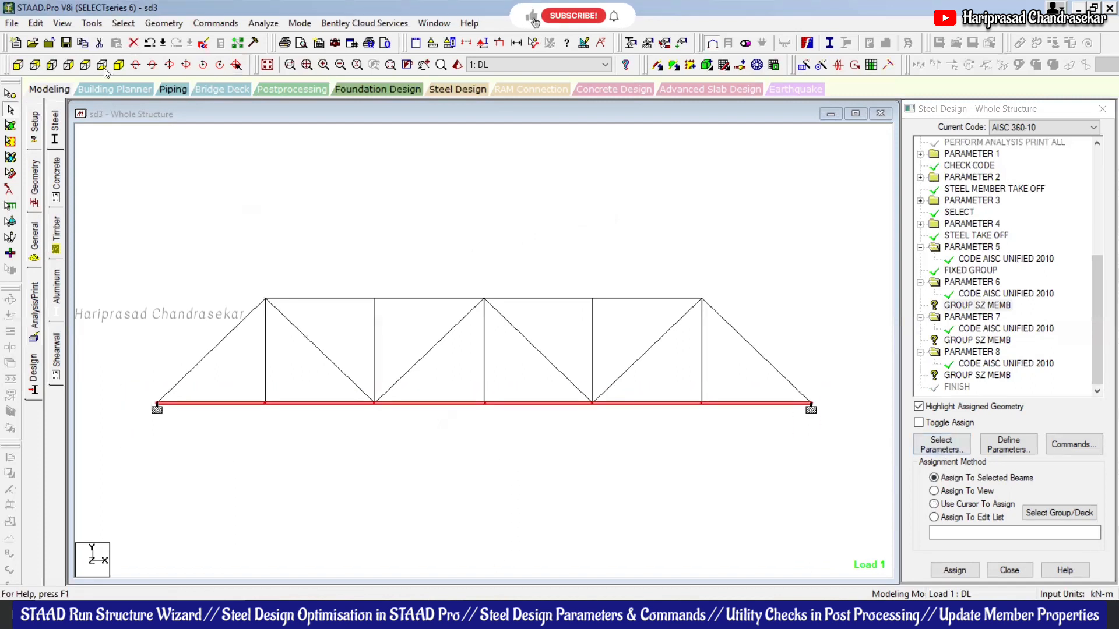
click(135, 64)
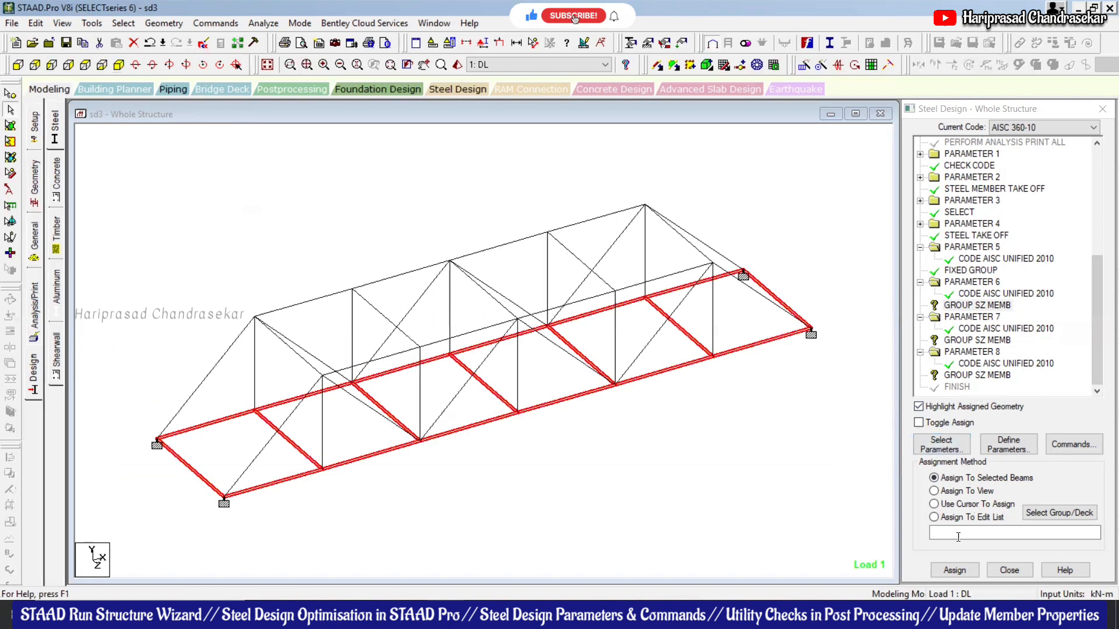
click(954, 570)
click(1015, 381)
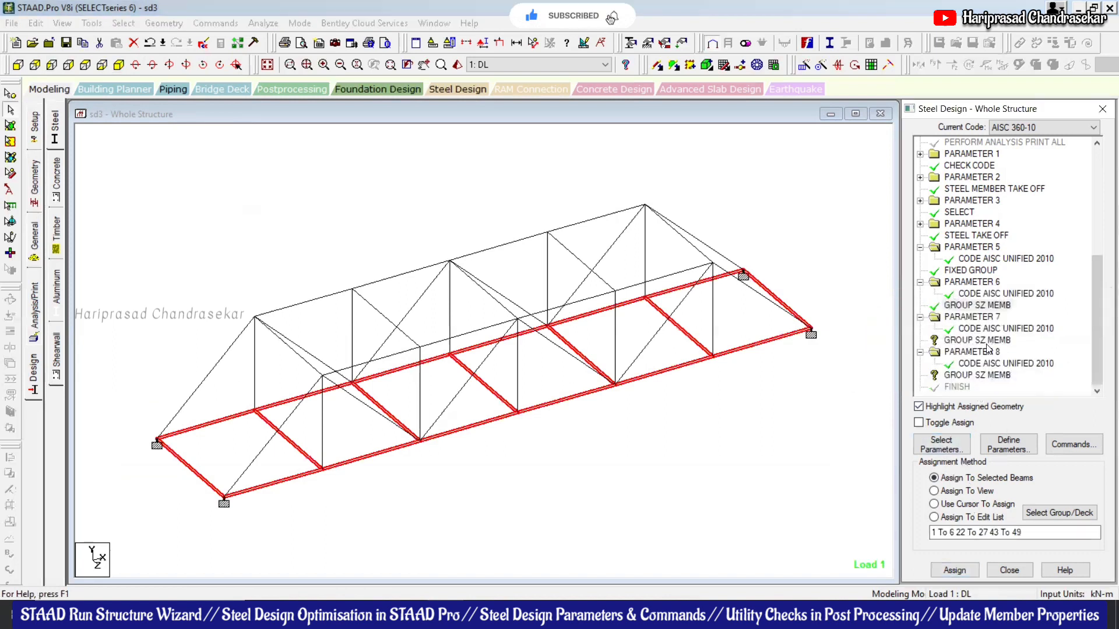
- Assign the second GROUP SZ command to the vertical and diagonal members, selecting them by group name G2
click(971, 341)
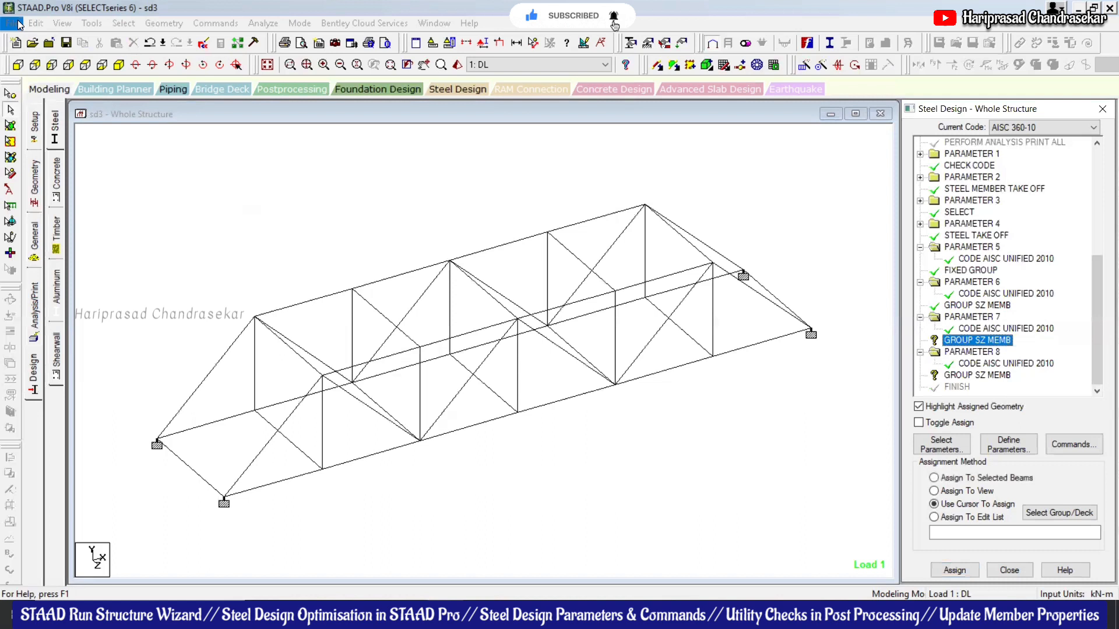
click(122, 23)
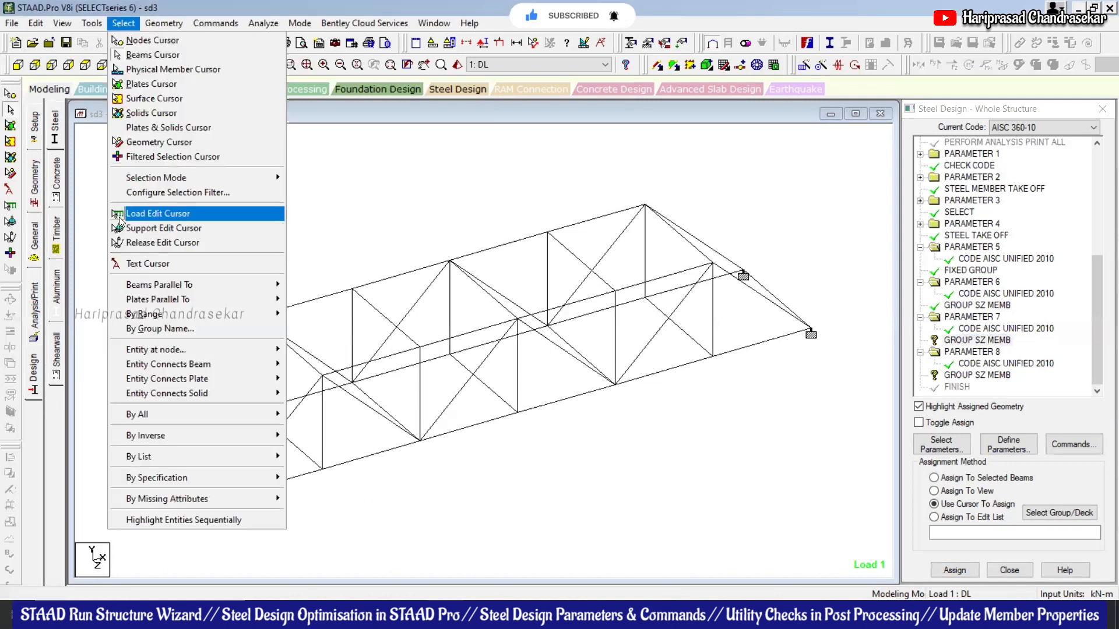
click(146, 328)
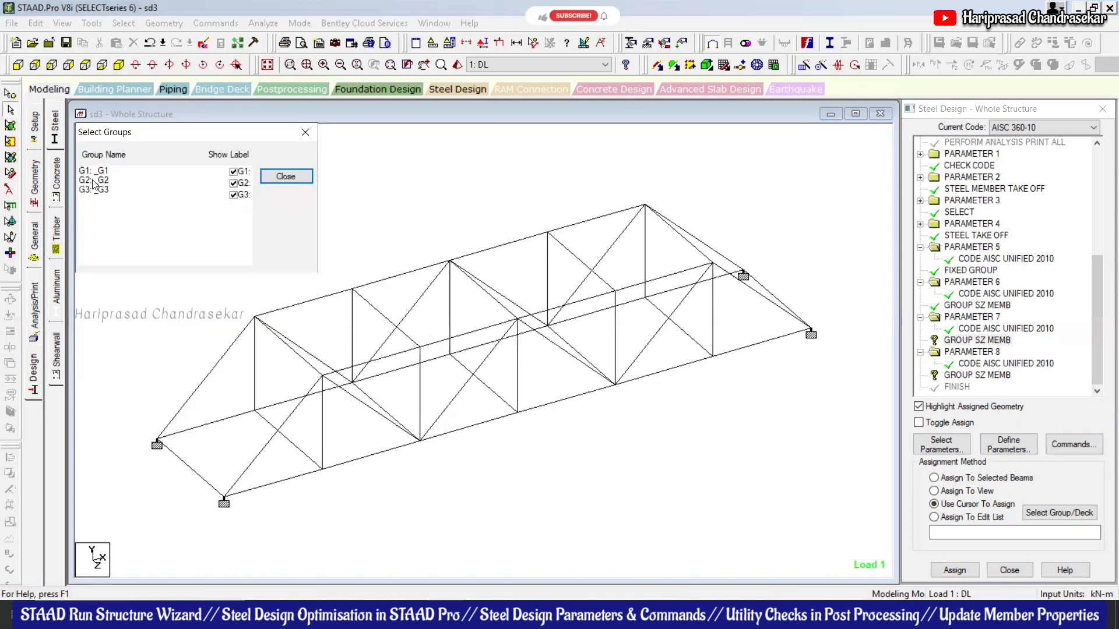
click(102, 182)
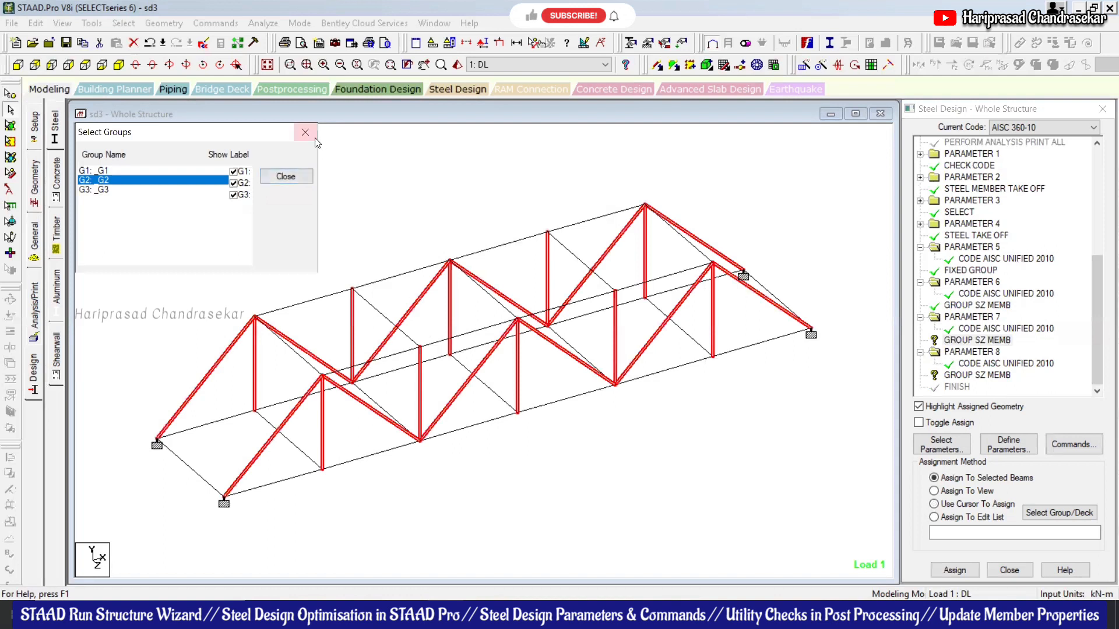
click(963, 569)
click(1041, 380)
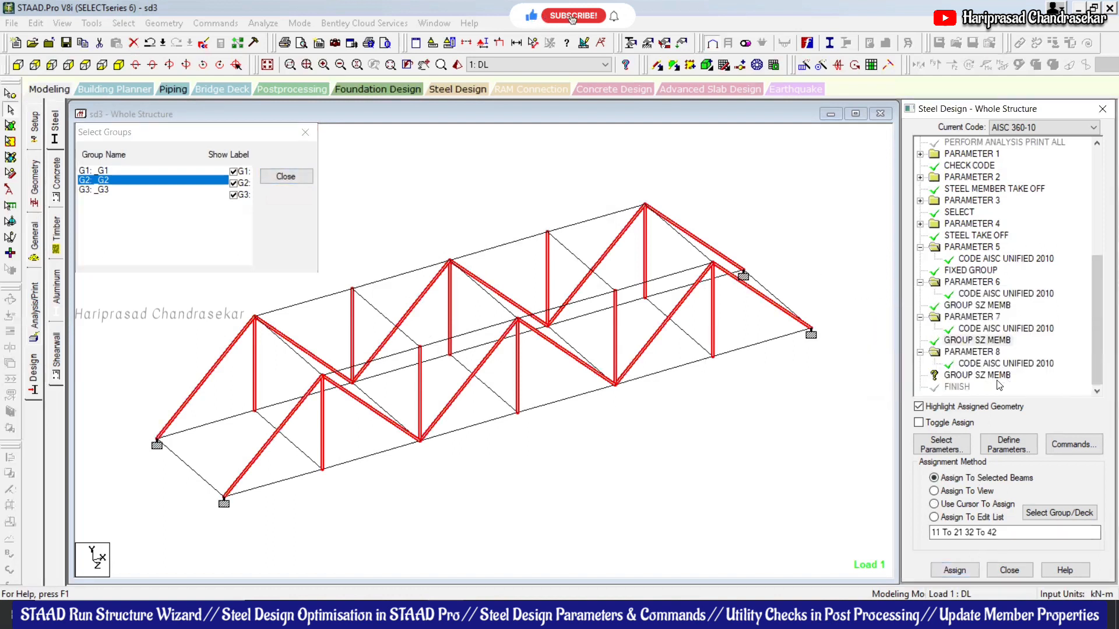
- Assign the third GROUP SZ command to the top members of group G3 and check the member assignments of all three commands
click(985, 376)
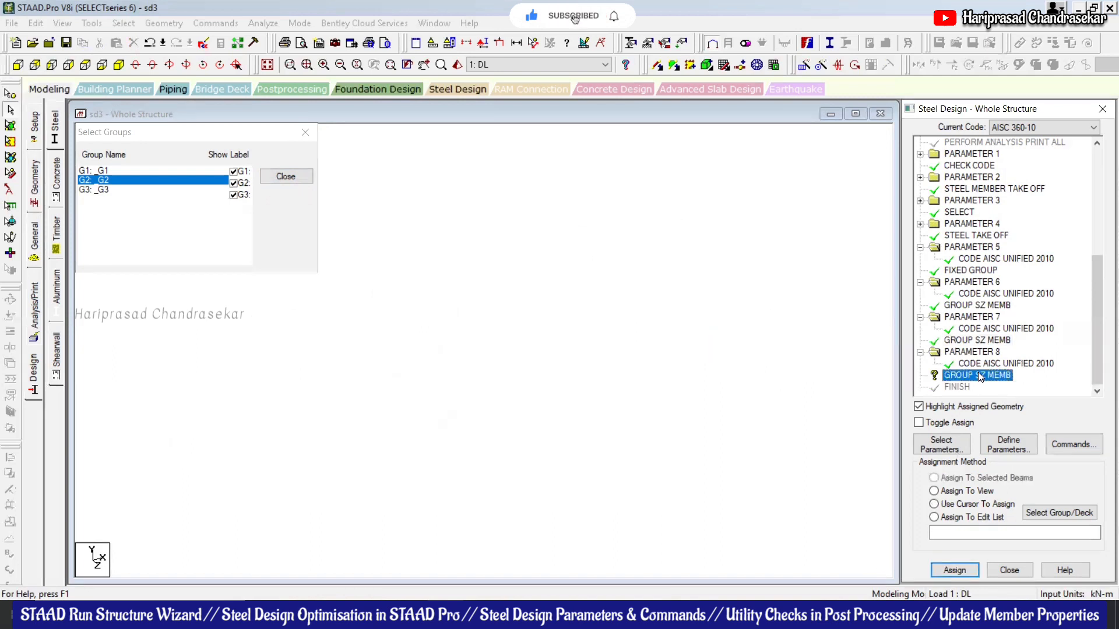
shift+click(104, 190)
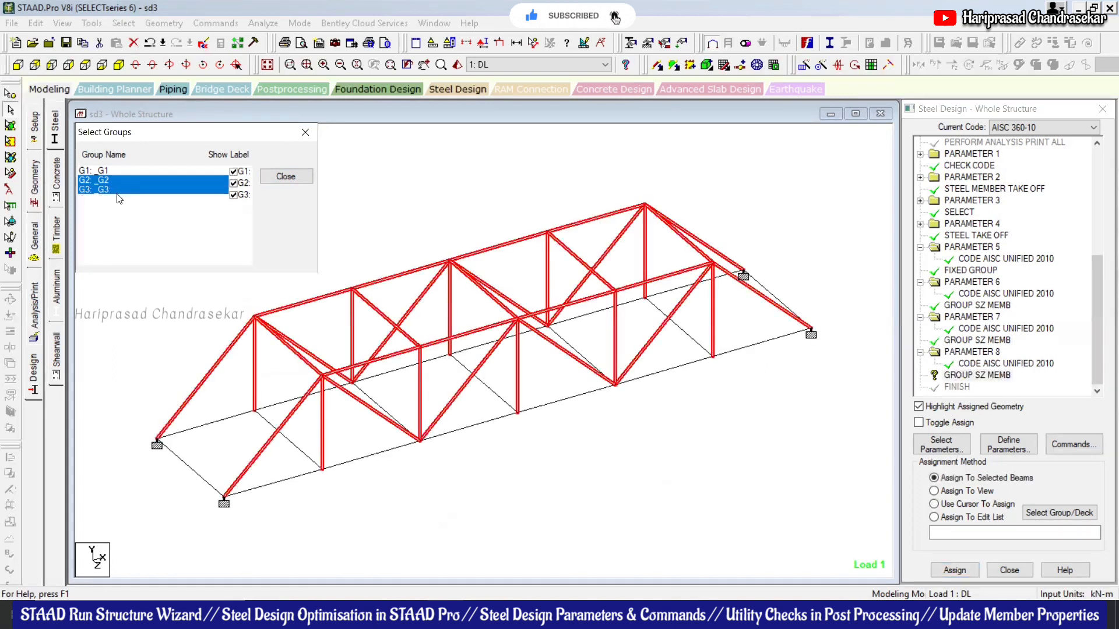
click(117, 190)
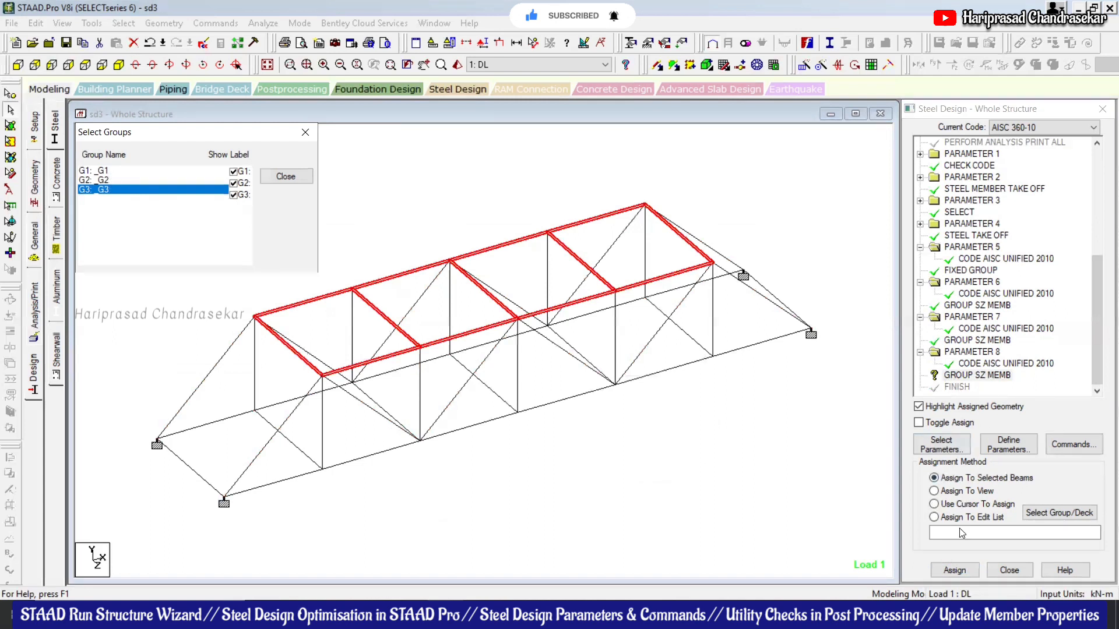
click(951, 573)
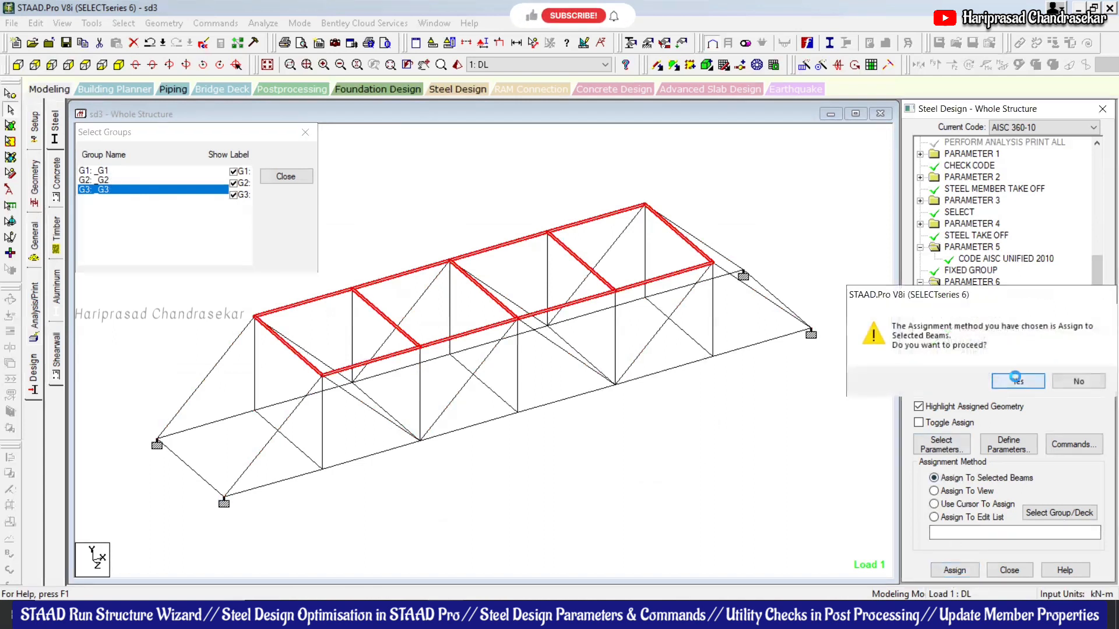
click(1017, 380)
click(305, 132)
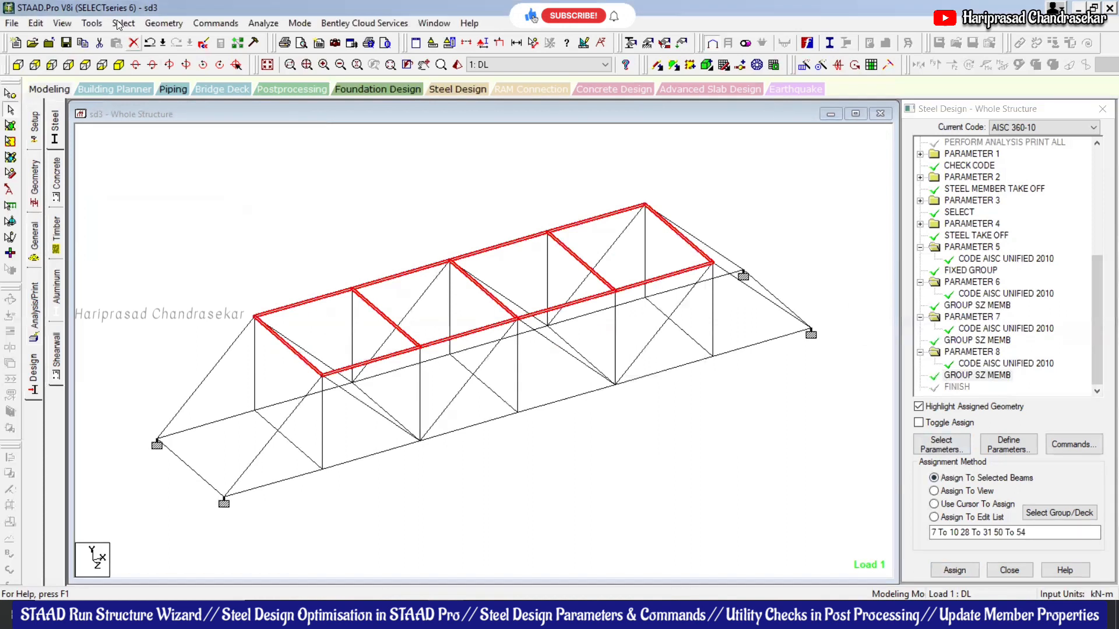
click(180, 124)
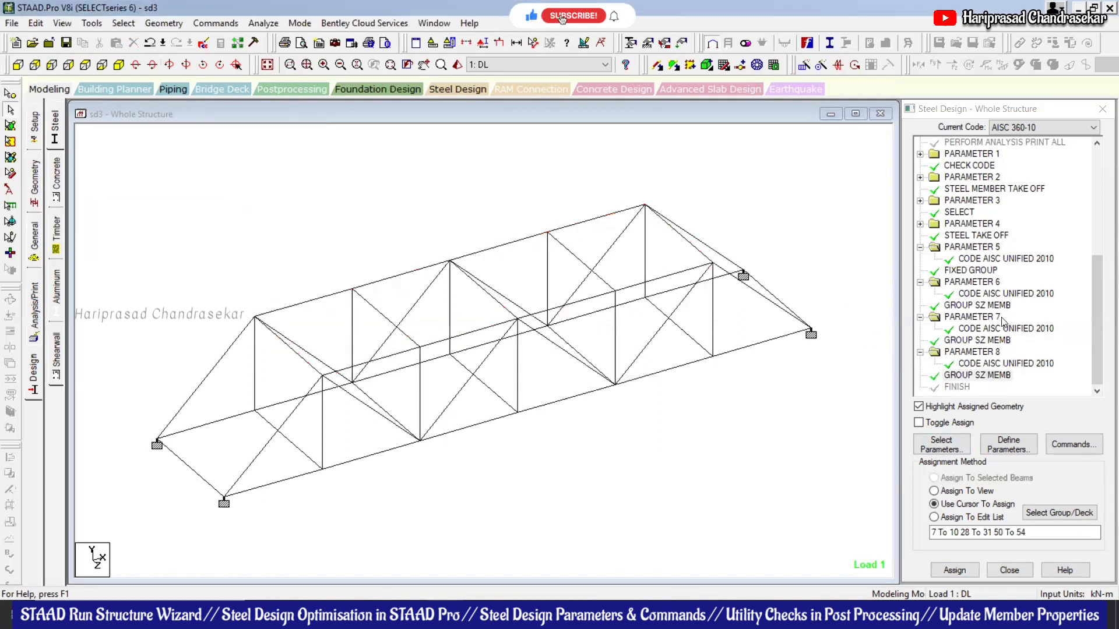
click(984, 306)
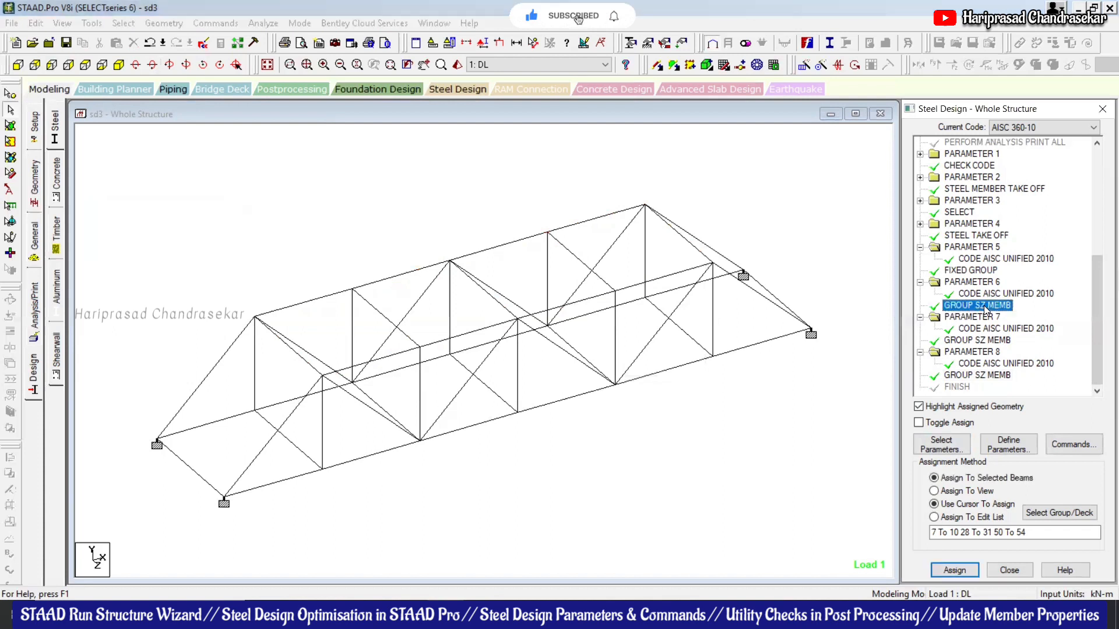
click(981, 341)
click(977, 377)
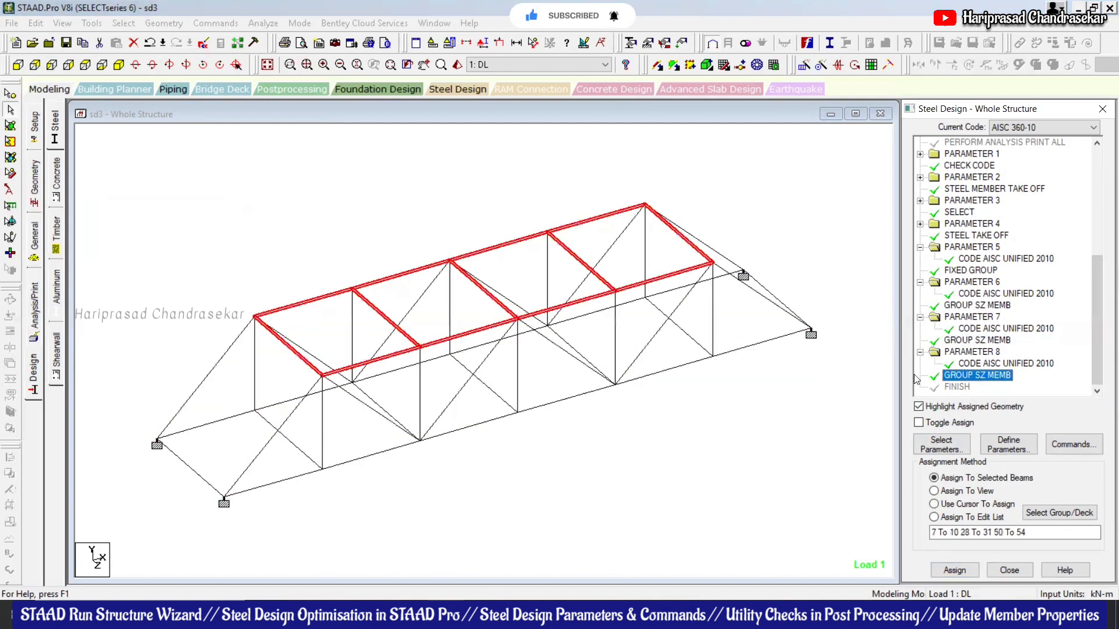
- Save the modified structure and open its input command file at the design parameter blocks
click(825, 438)
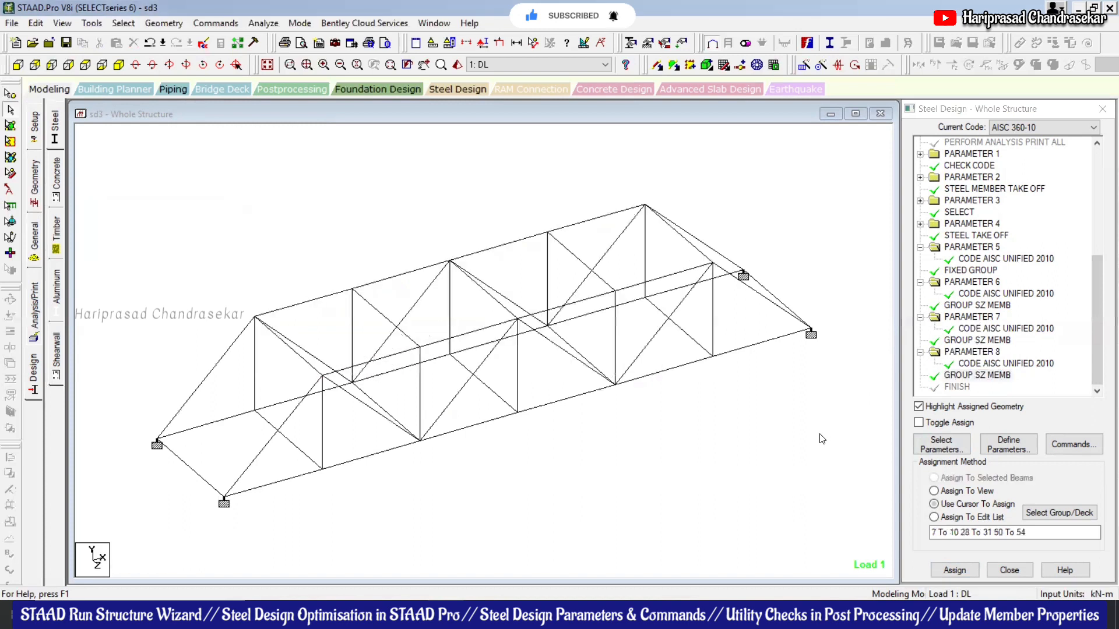
click(1098, 334)
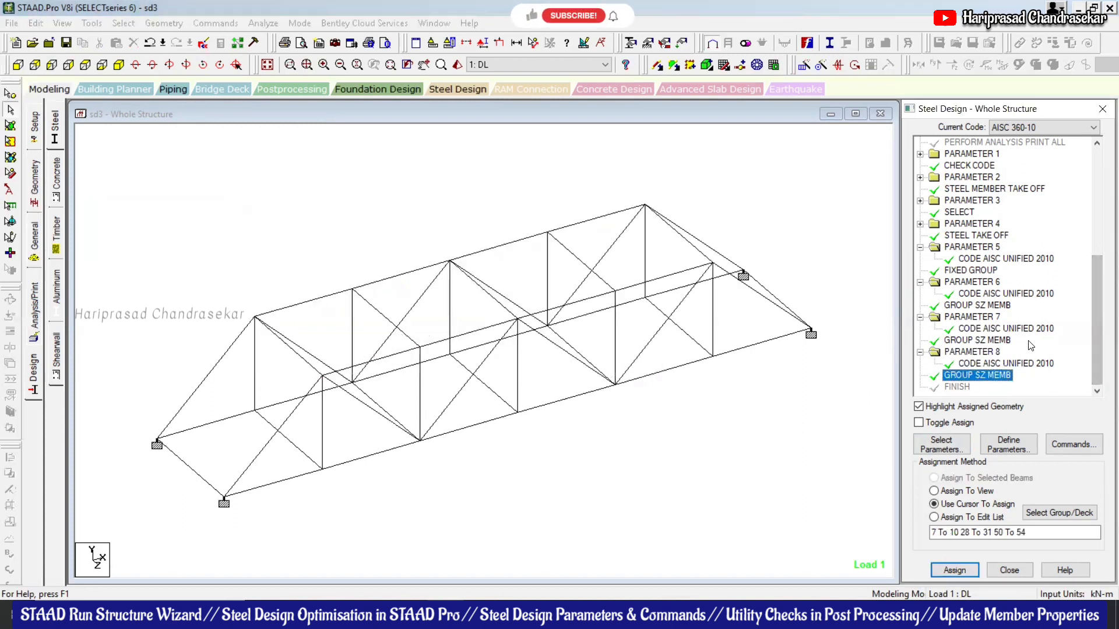
click(206, 49)
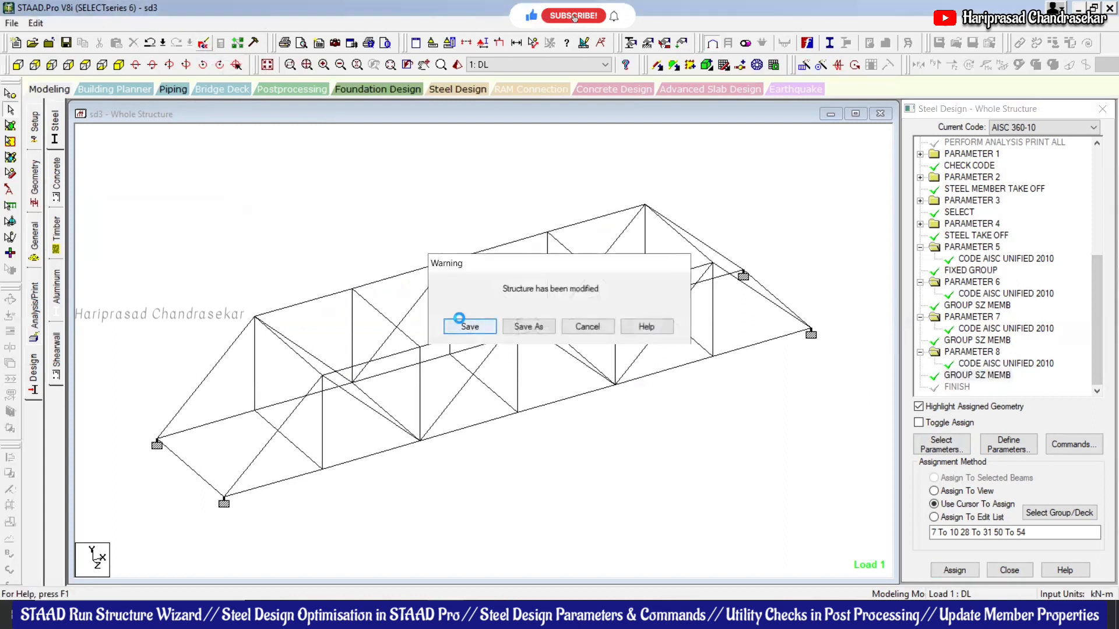
click(458, 324)
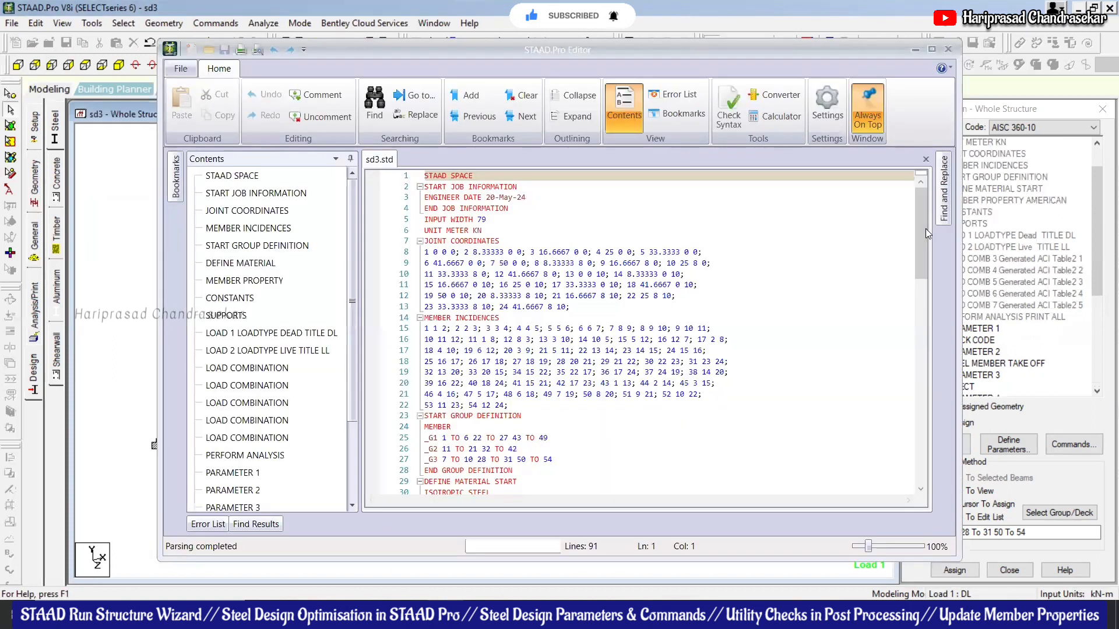
drag(920, 235, 922, 460)
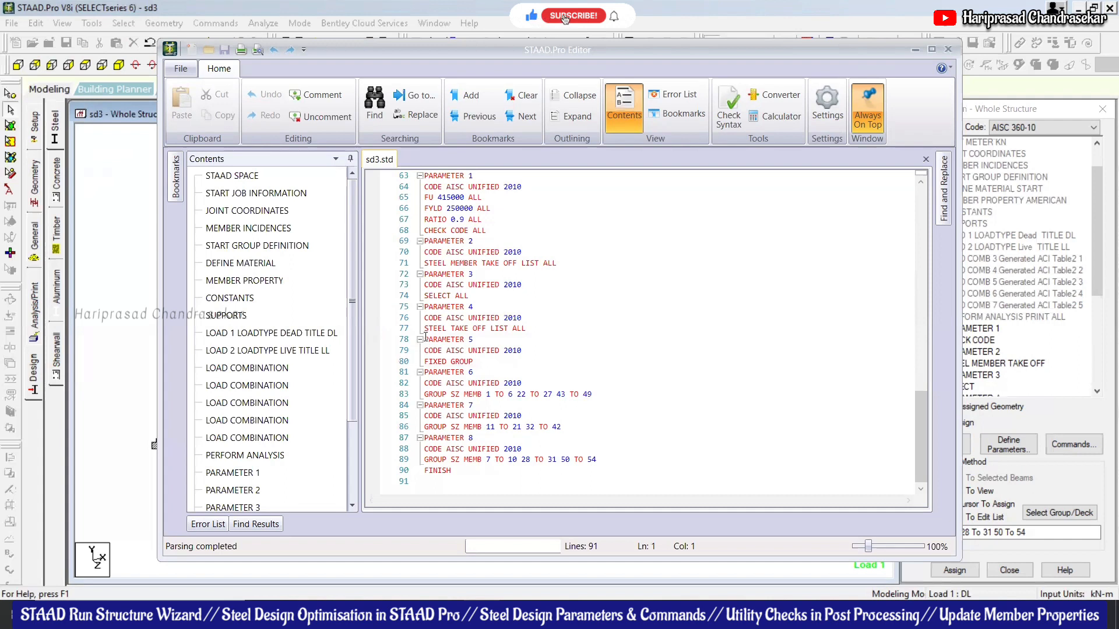
- Delete the PARAMETER 5 to PARAMETER 8 grouping blocks from the command file, and close the editor without saving the changes
drag(425, 339, 622, 456)
key(Delete)
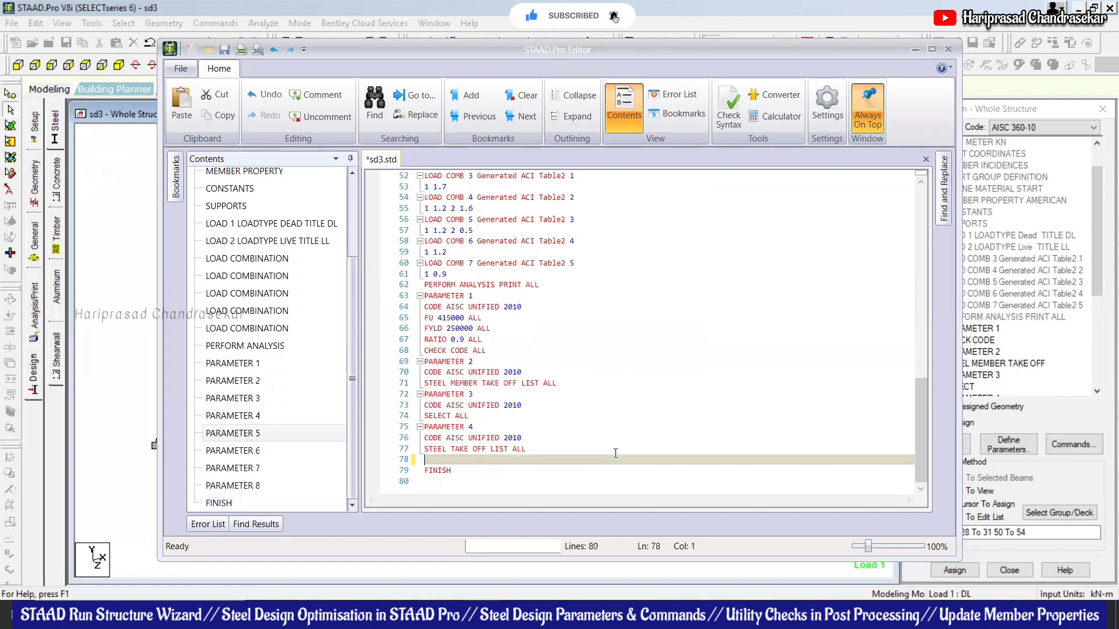
key(Delete)
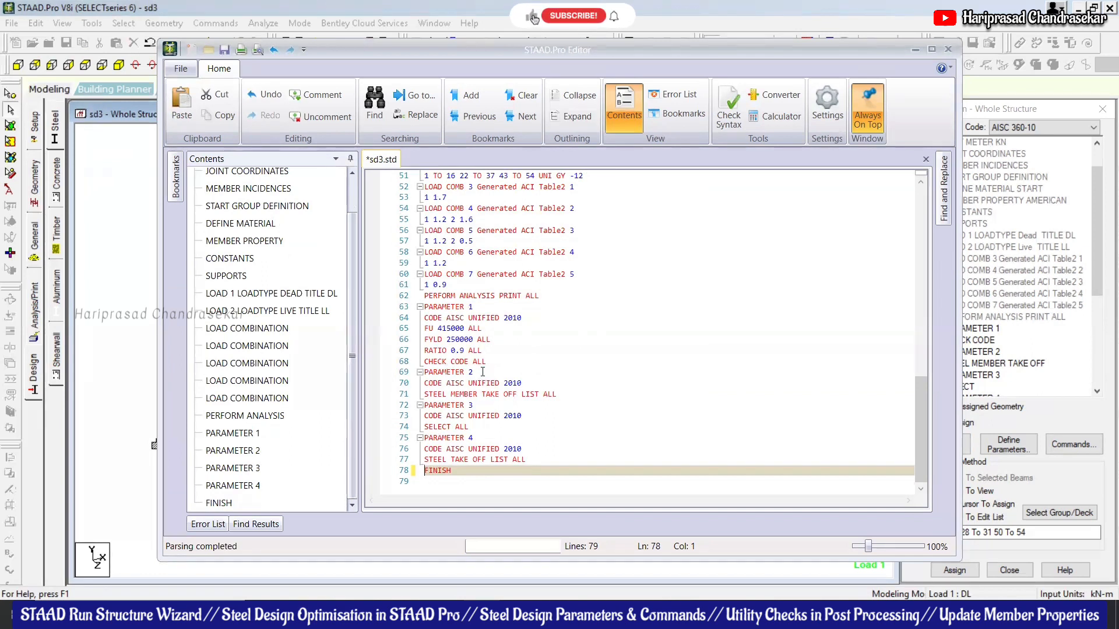
click(573, 392)
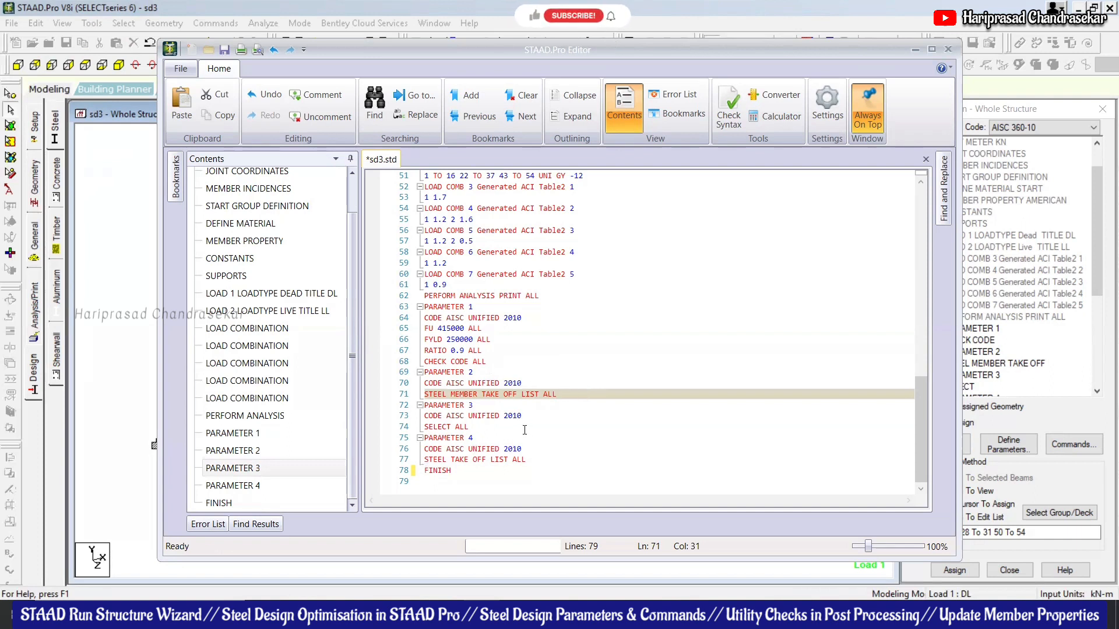
click(948, 50)
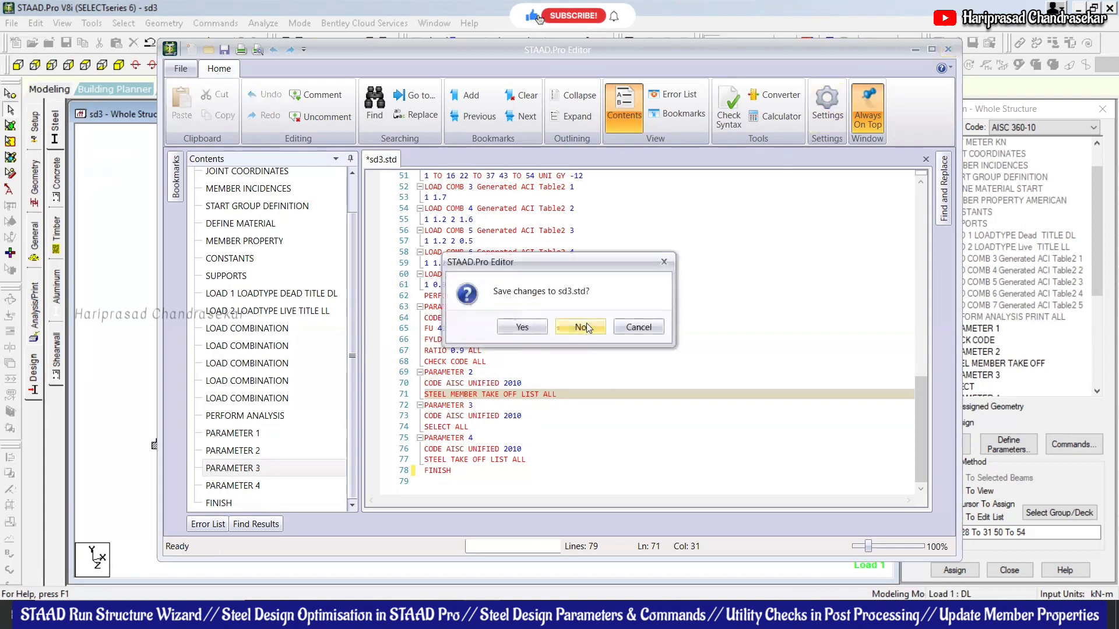
click(582, 326)
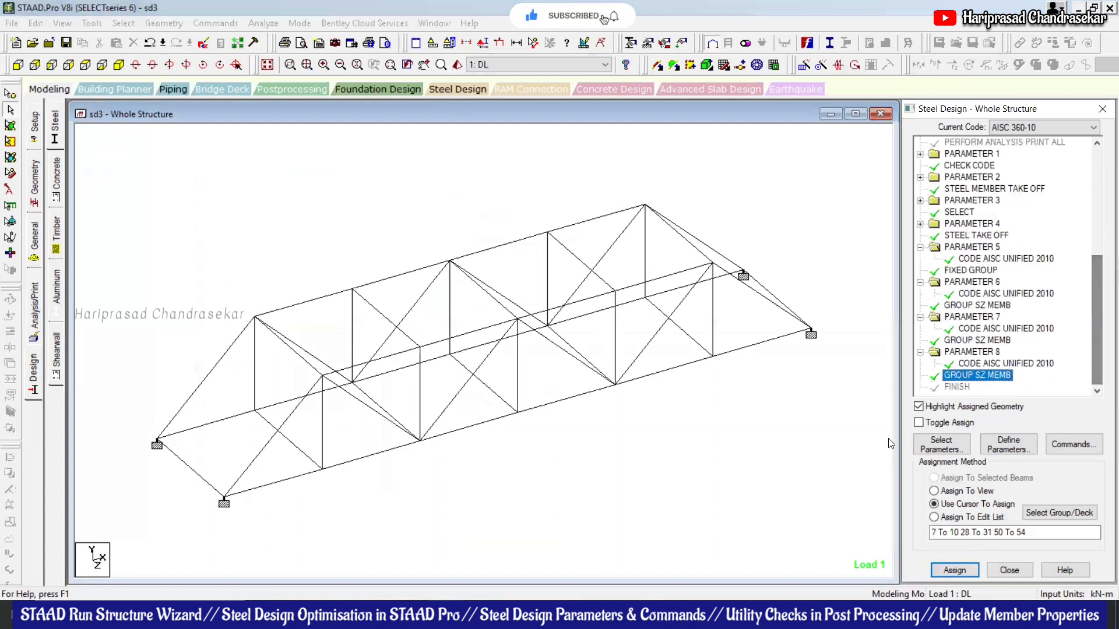
- Run the analysis, proceeding without a re-analysis instruction after member selection, and open the output file
click(262, 23)
click(325, 39)
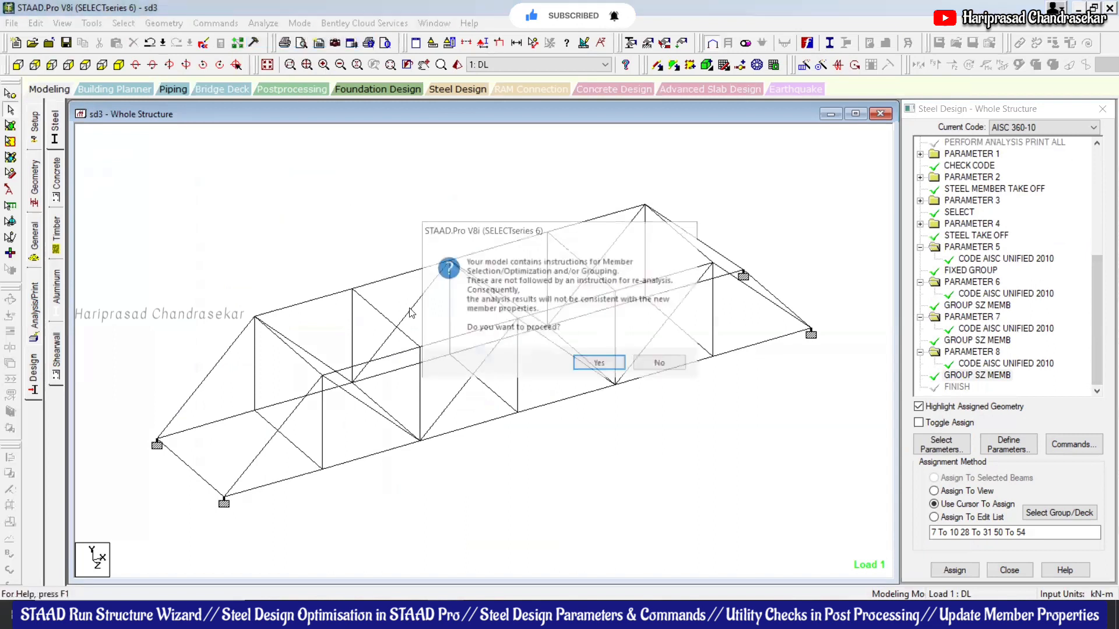
click(601, 359)
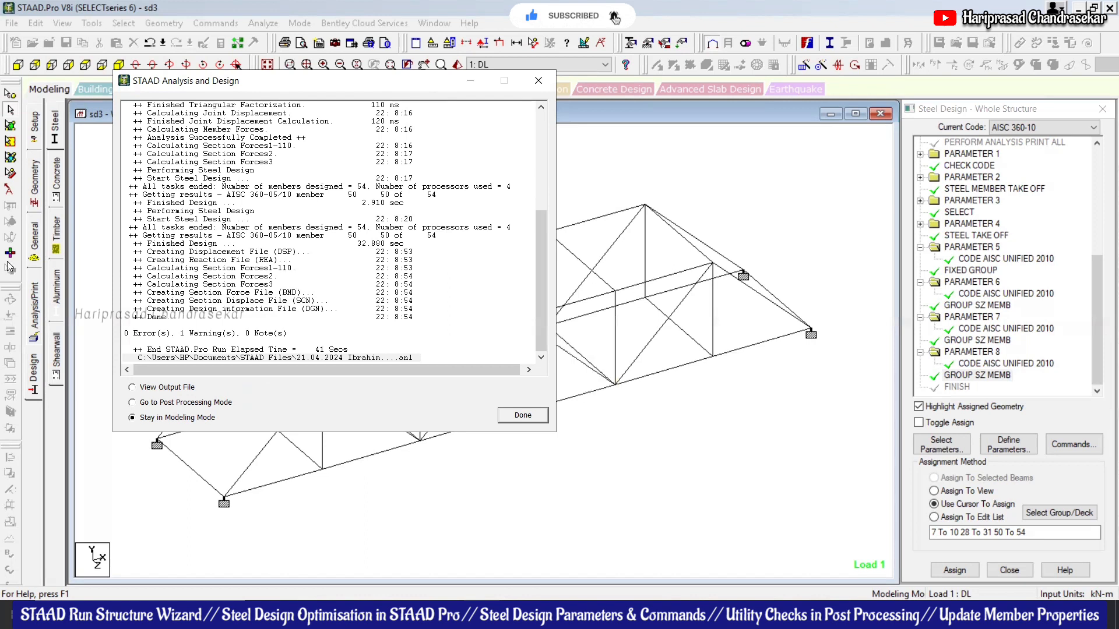
click(171, 388)
click(522, 416)
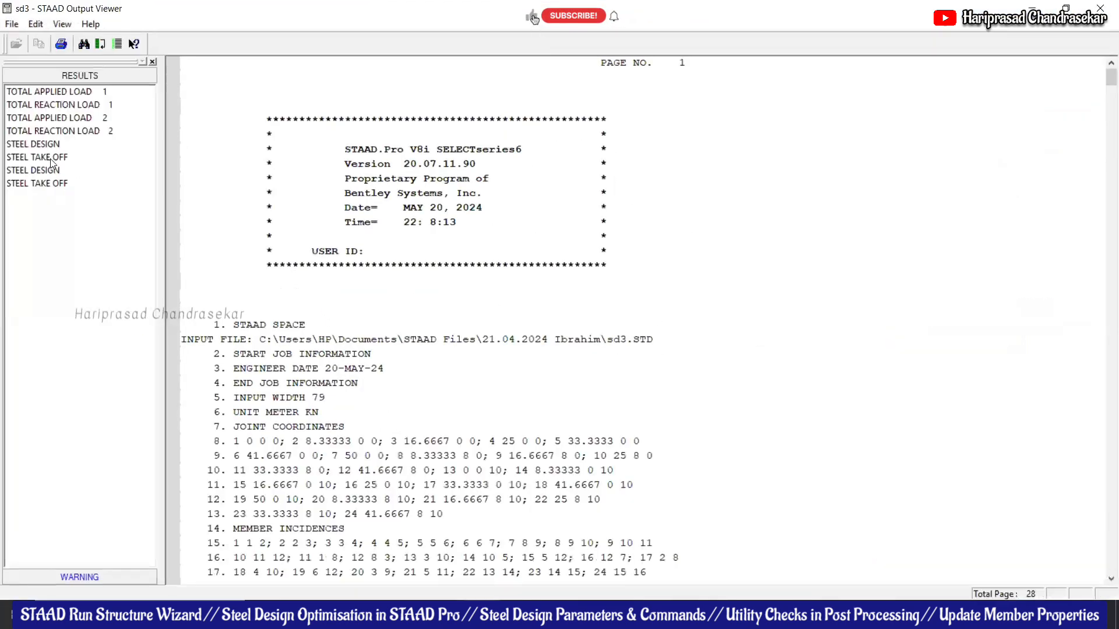
- Review the steel take-off, code checking and member selection results in the output file
click(50, 157)
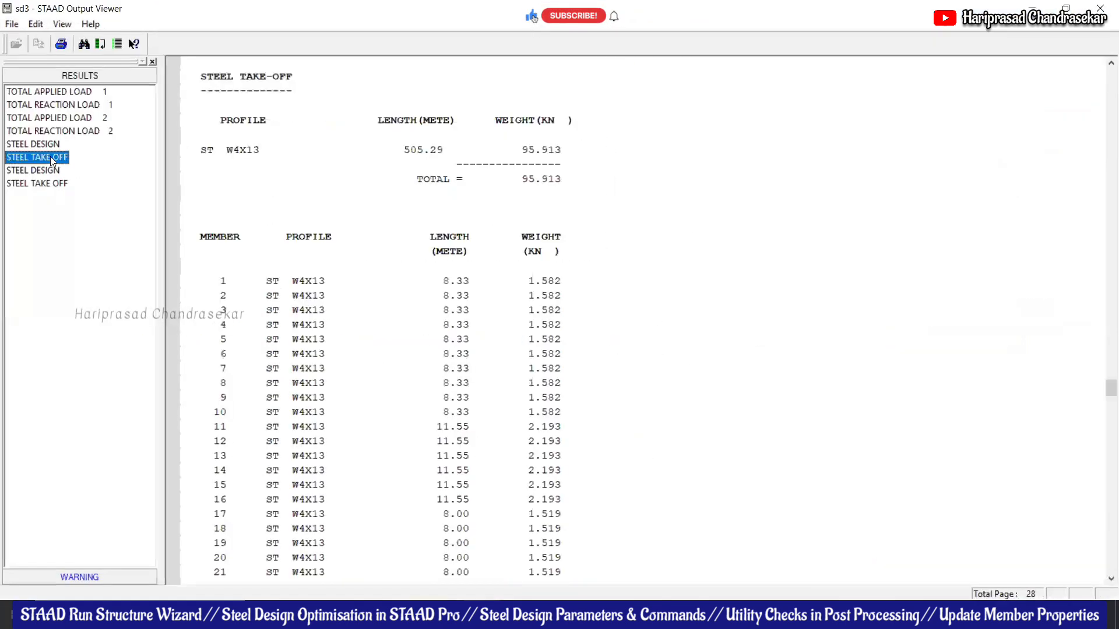
click(46, 144)
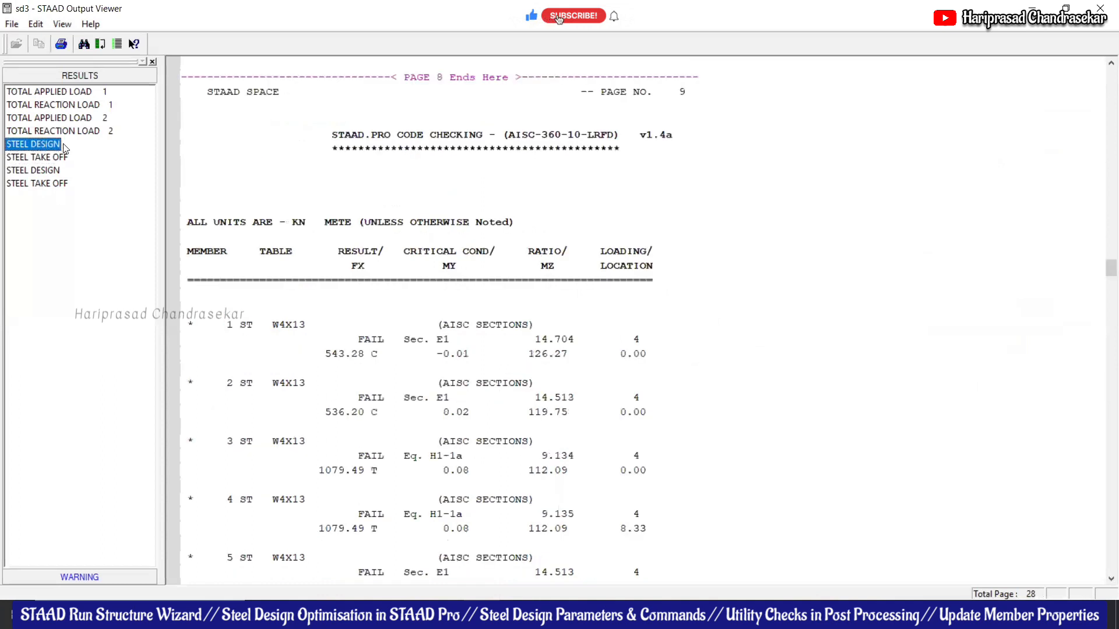
click(50, 170)
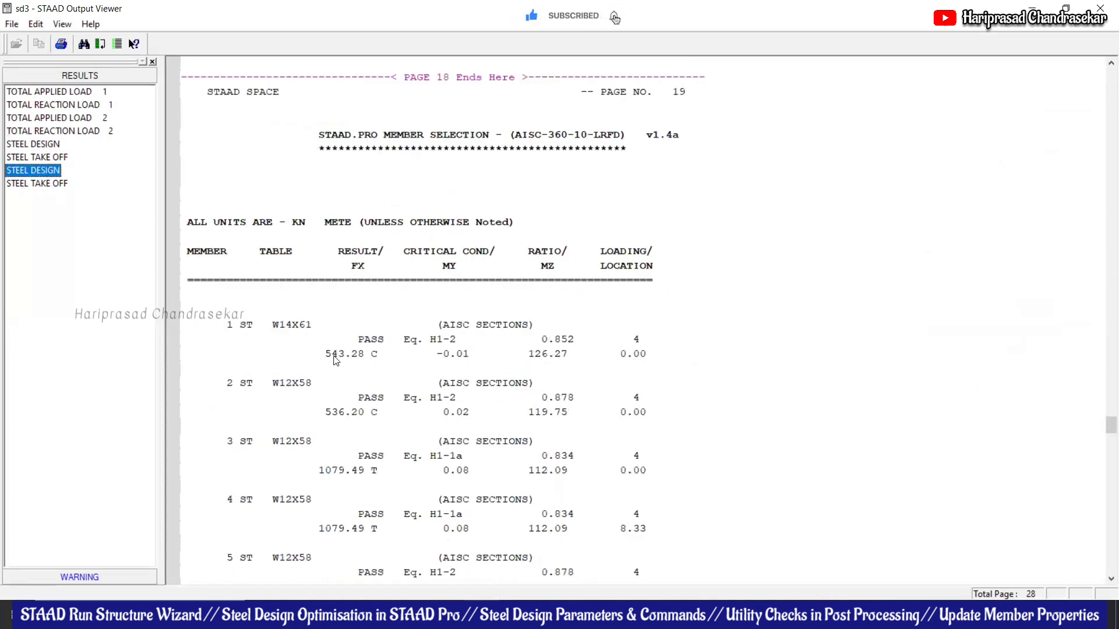
scroll(465, 331, down, 13)
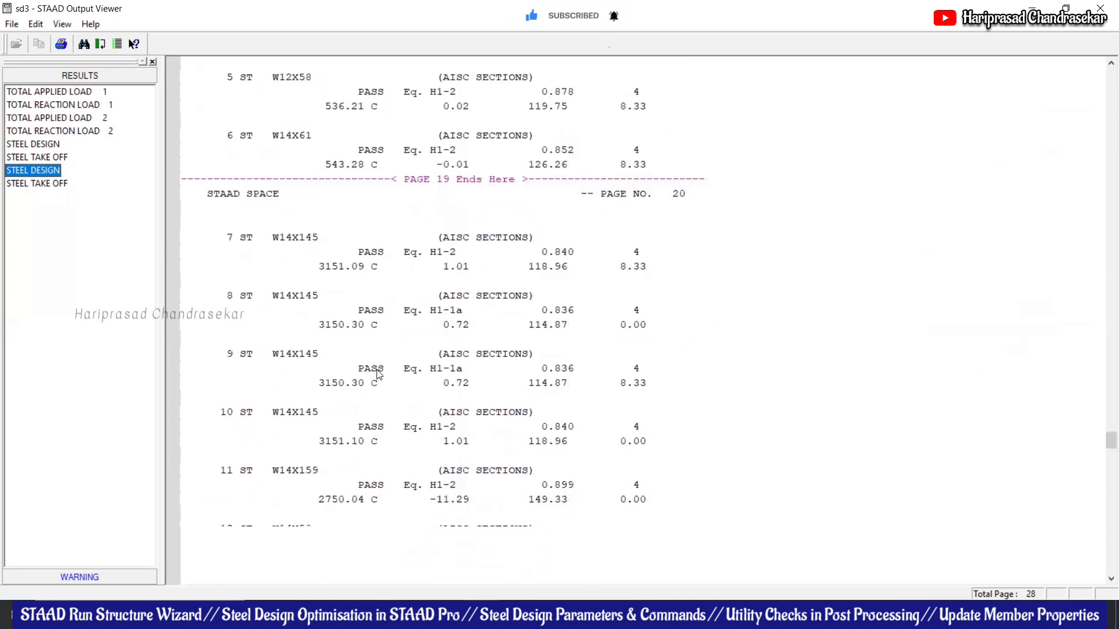
click(53, 184)
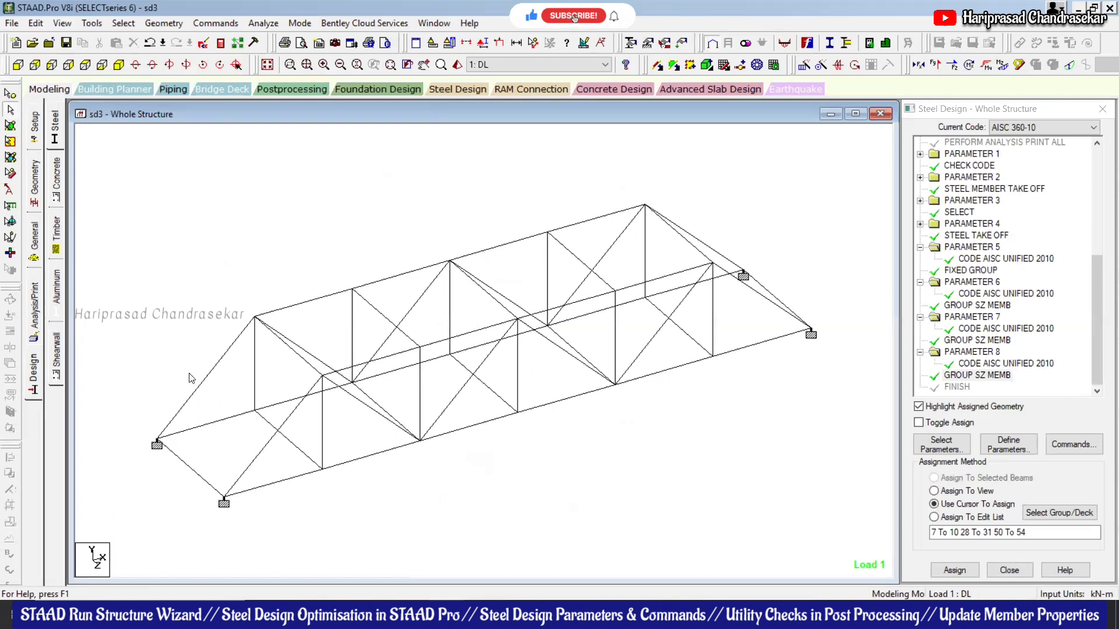
- Enter post-processing with all seven load cases selected and display the beam unity check results
click(243, 92)
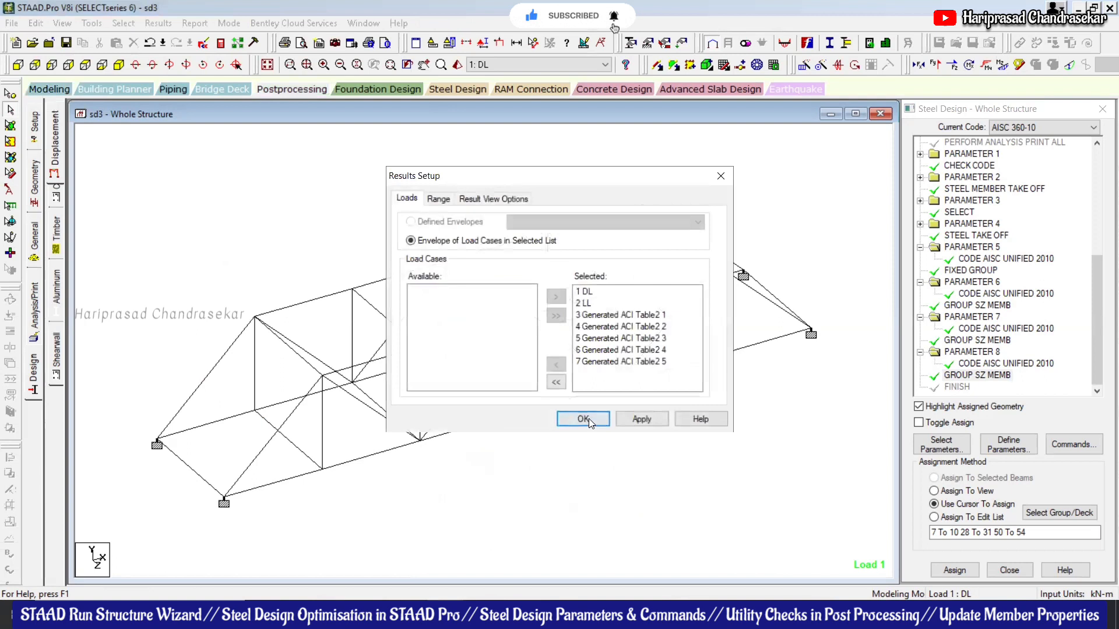
click(583, 420)
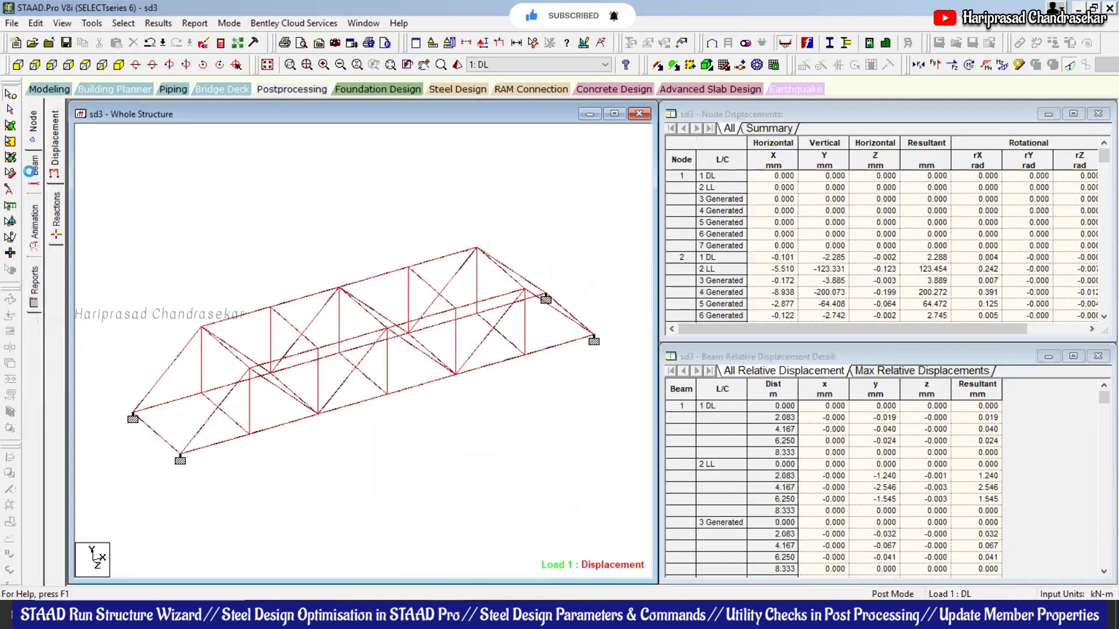
click(32, 170)
click(55, 244)
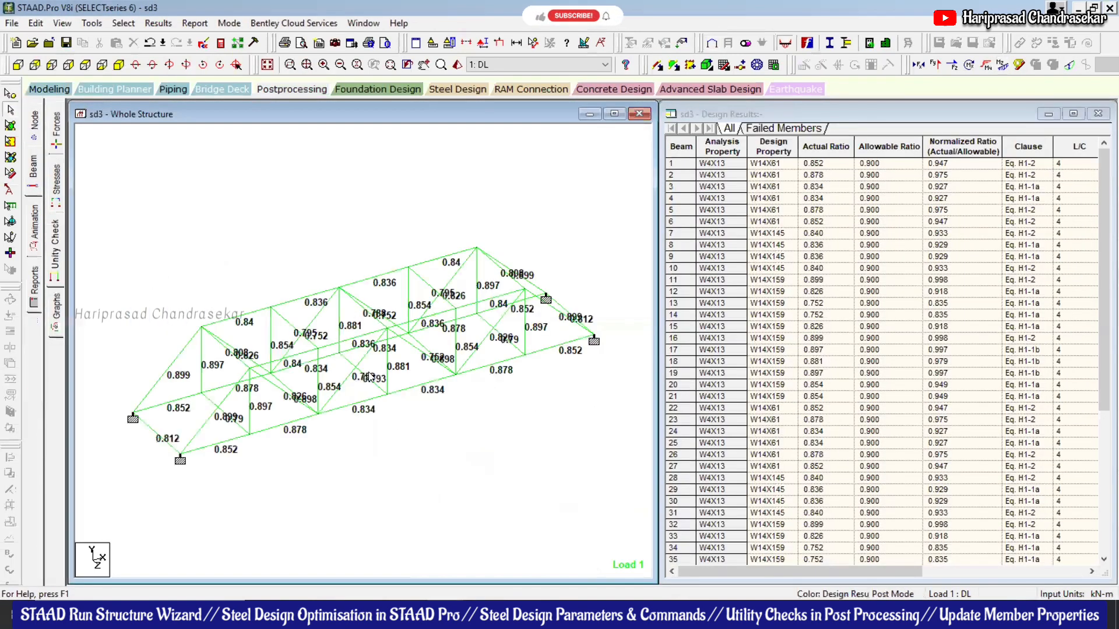
- Examine the design sections and utility ratios of the bottom chord members and the end bottom cross member
click(417, 390)
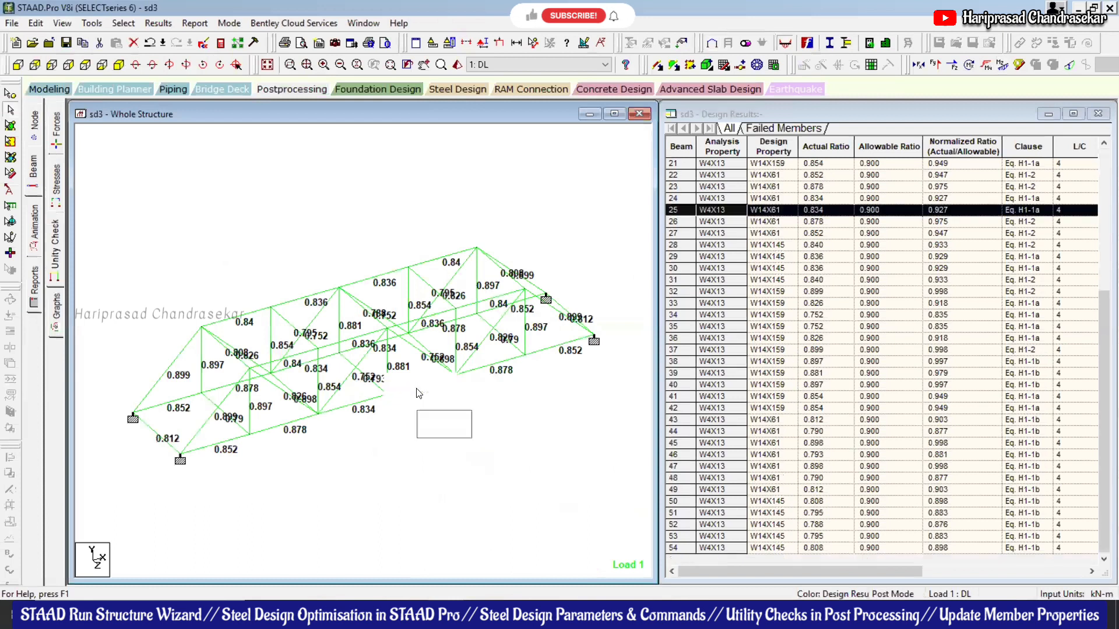
click(366, 401)
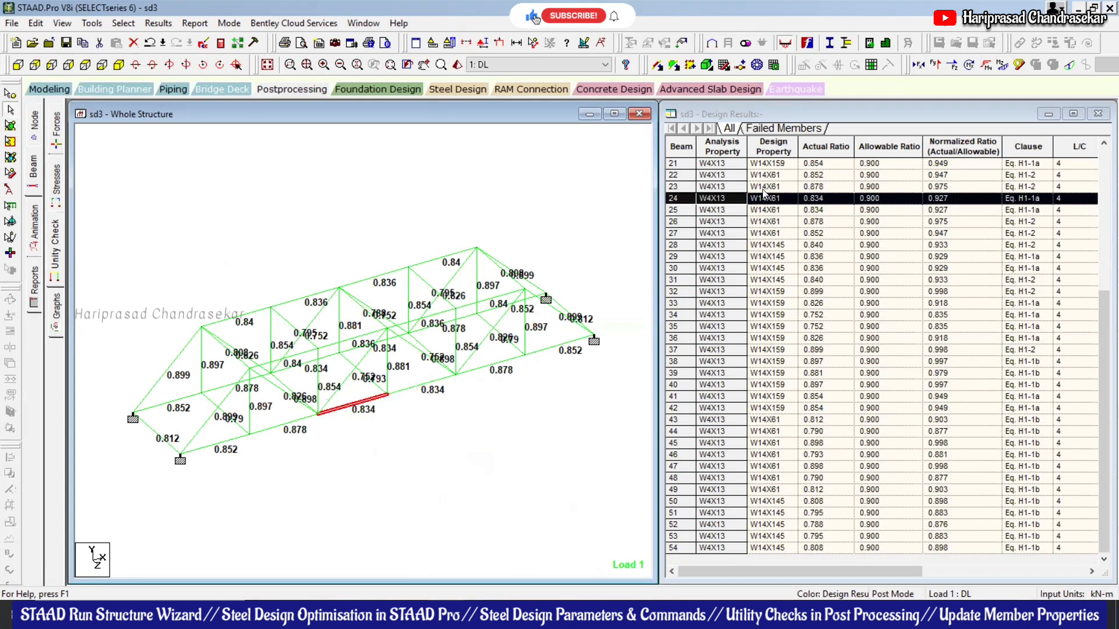
click(290, 428)
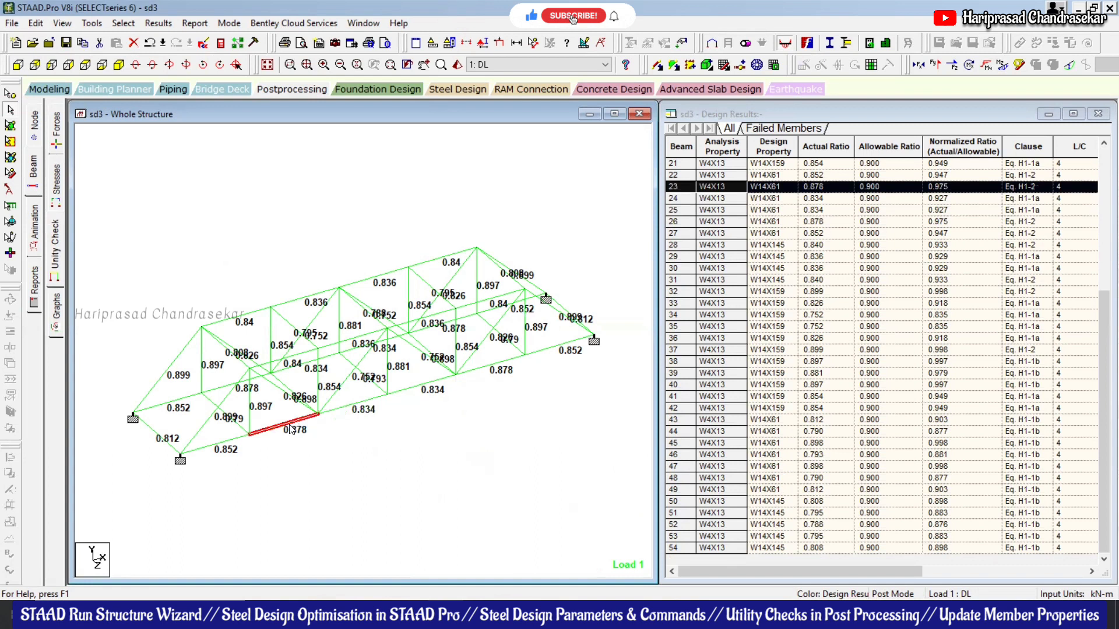
click(228, 446)
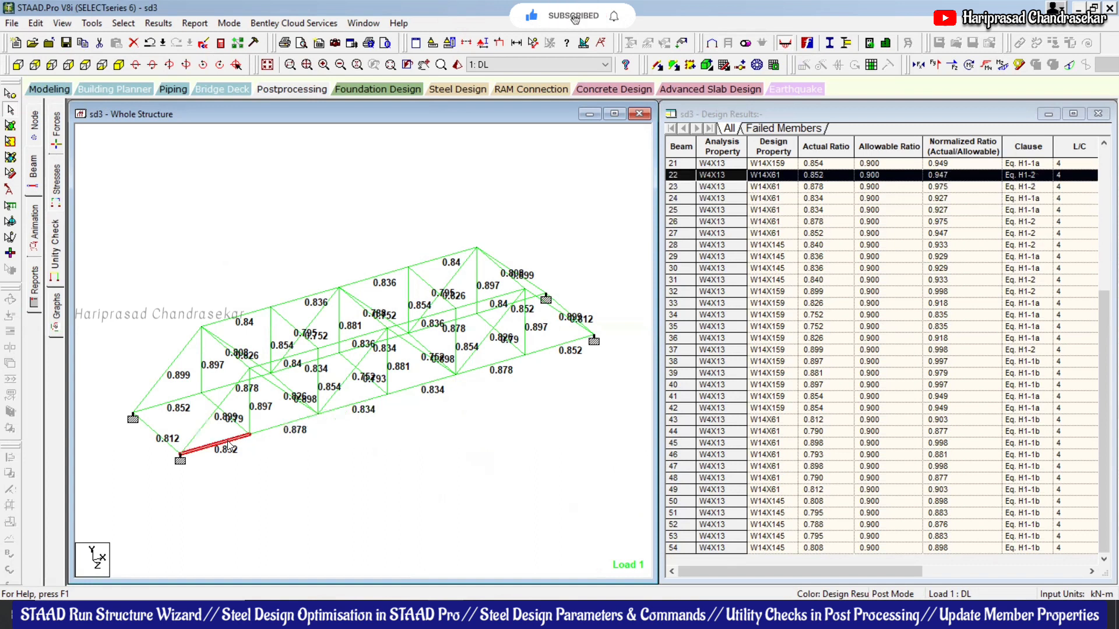
click(275, 430)
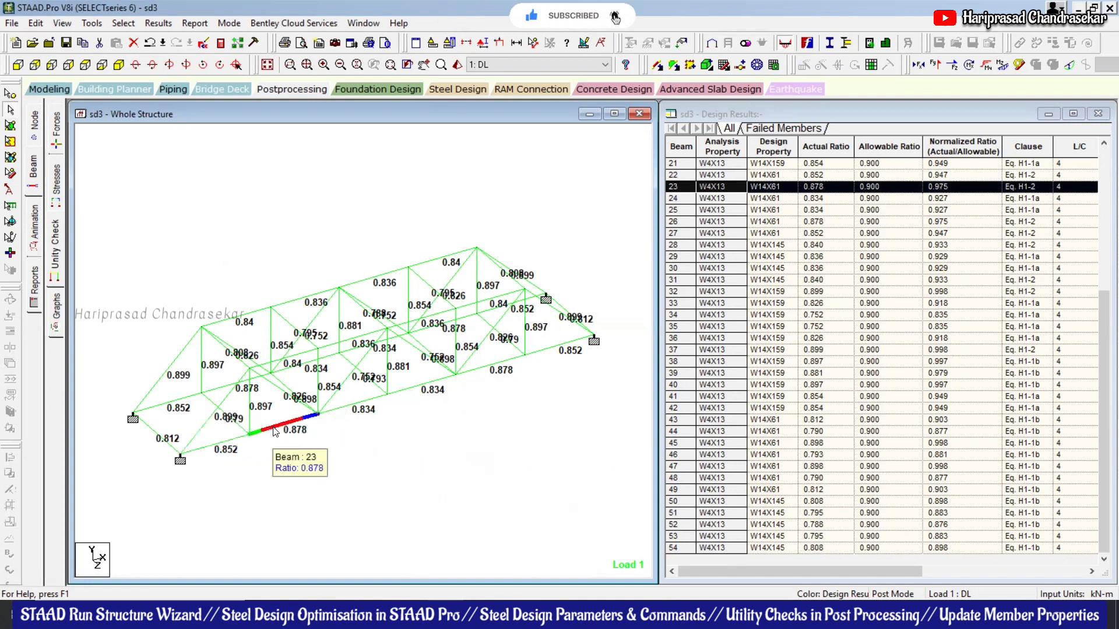
click(354, 405)
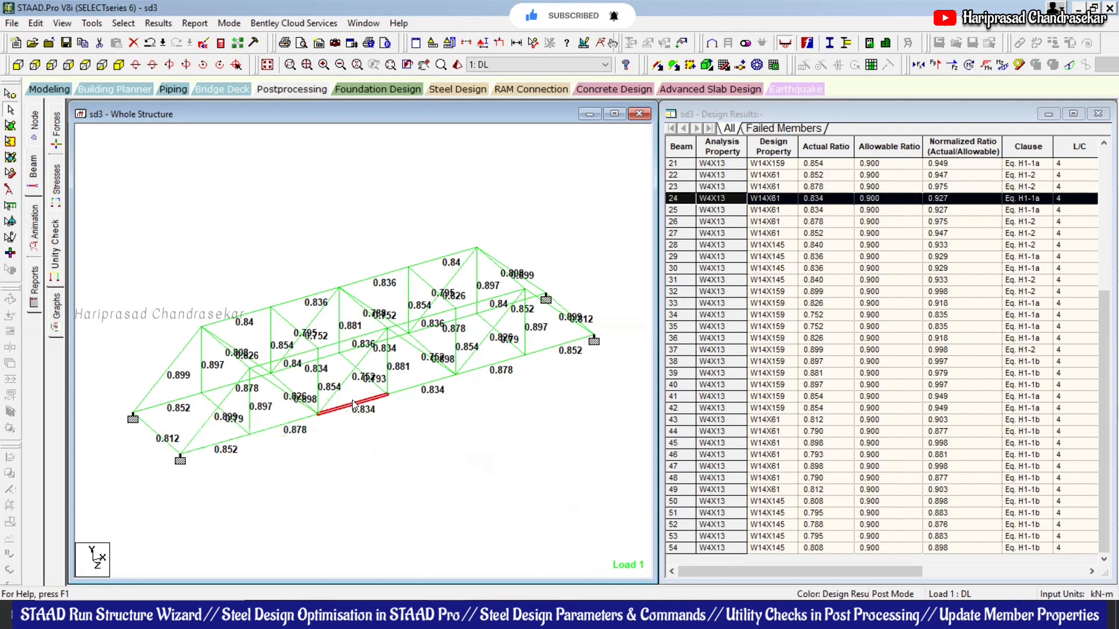
click(430, 386)
click(488, 367)
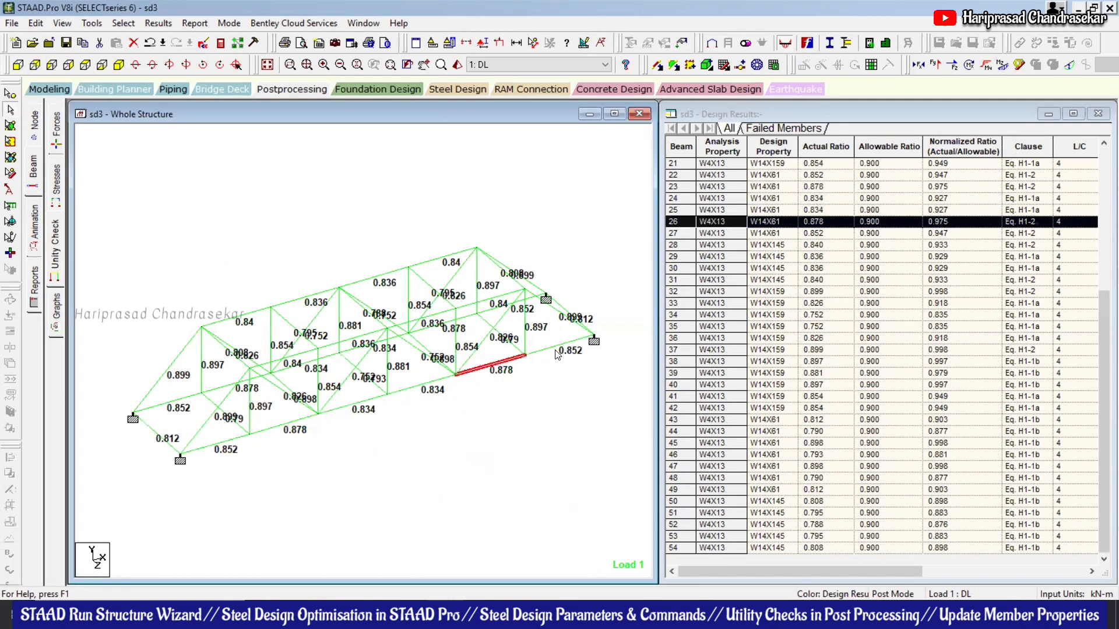
click(560, 346)
click(155, 433)
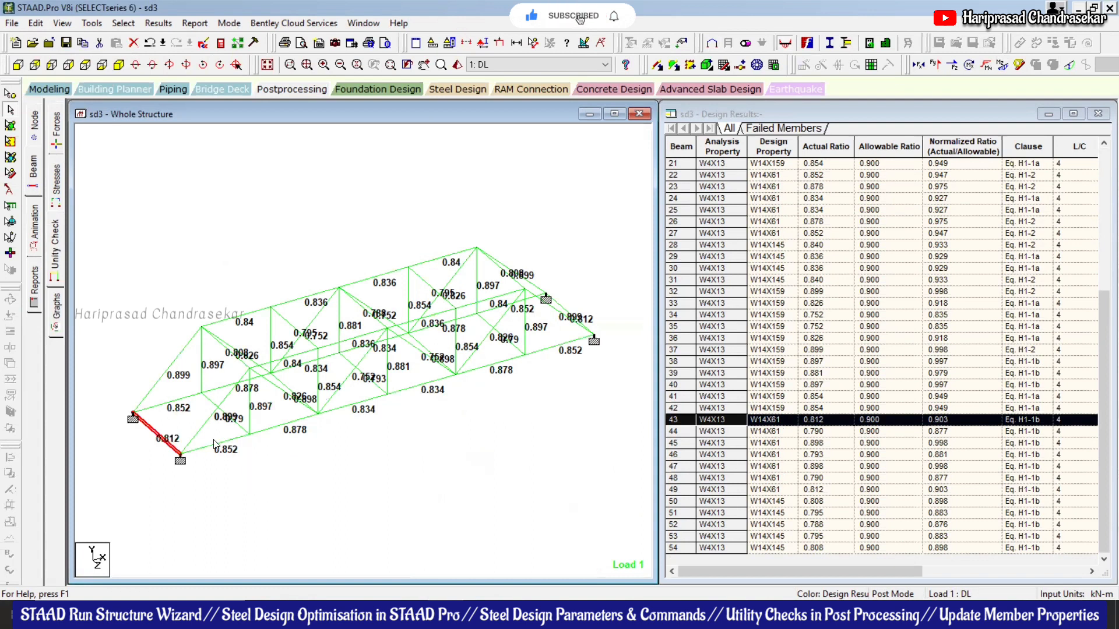
click(174, 405)
click(263, 503)
- Examine the design sections and utility ratios of the end diagonals and the rear top chord members
click(182, 353)
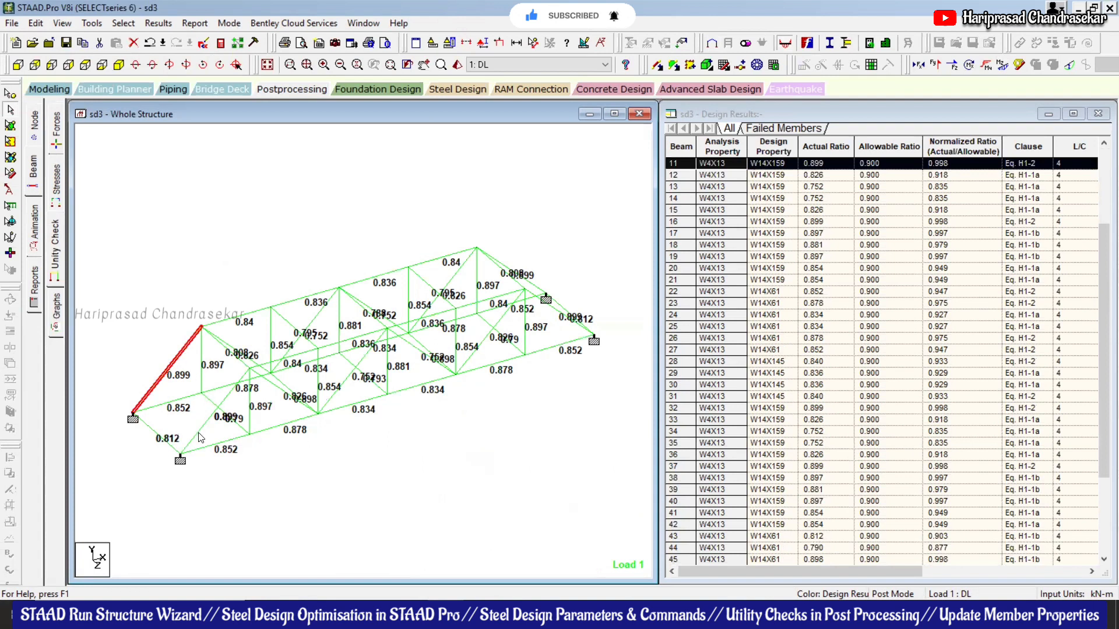
click(199, 438)
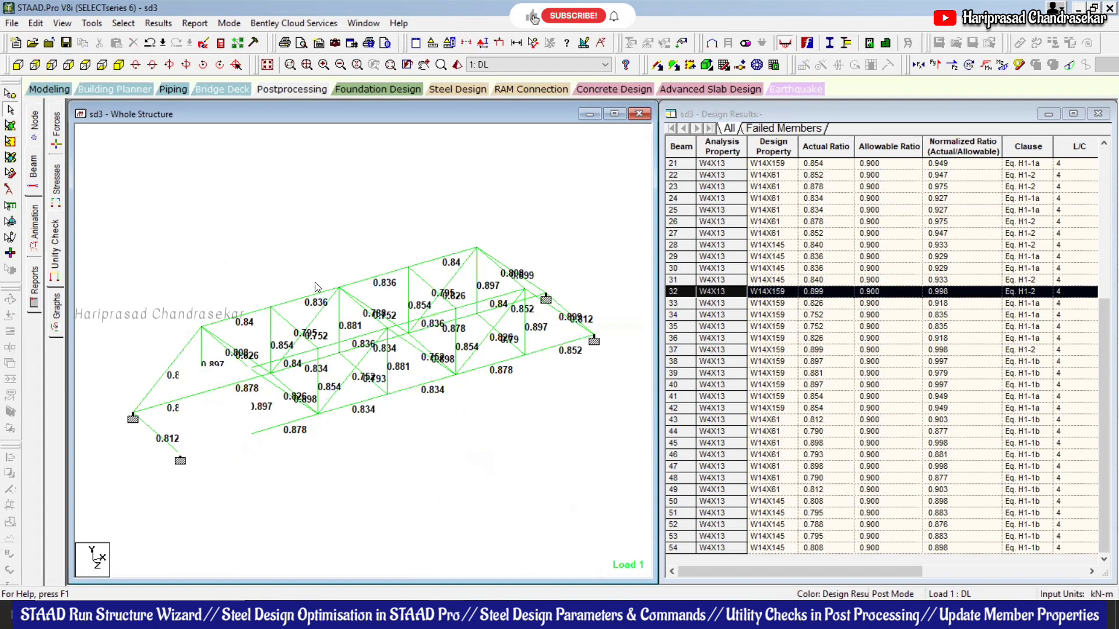
click(303, 302)
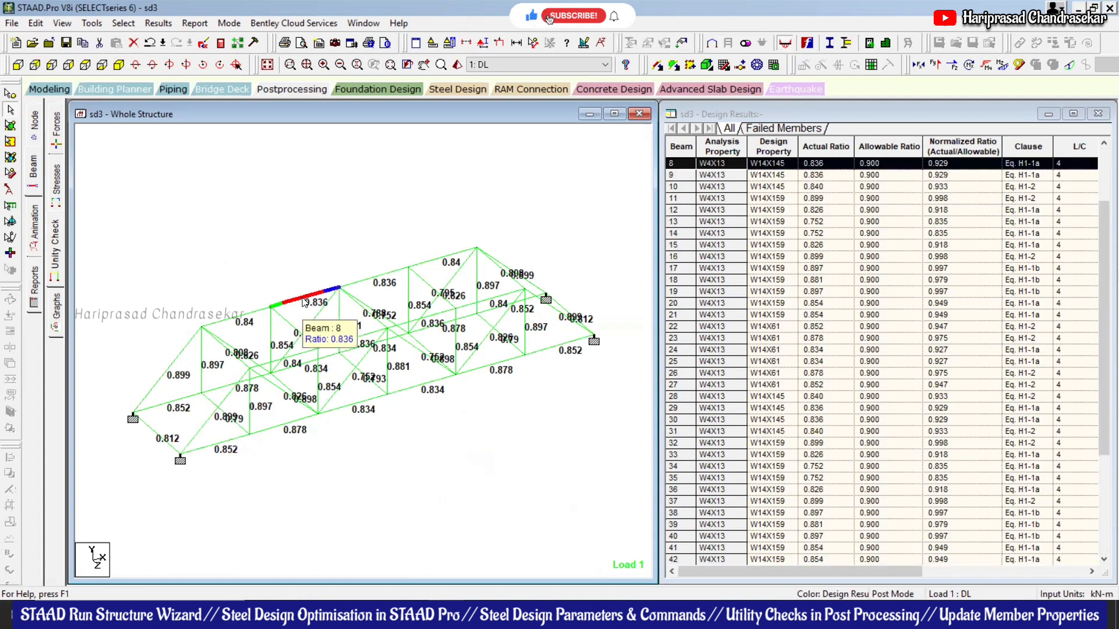
click(256, 312)
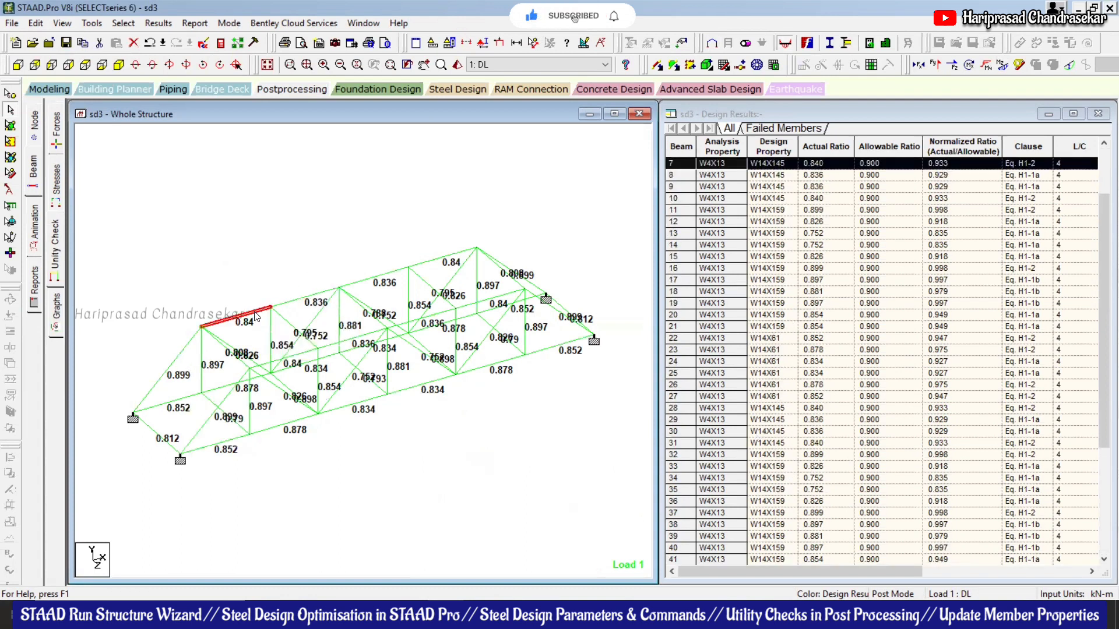
click(365, 281)
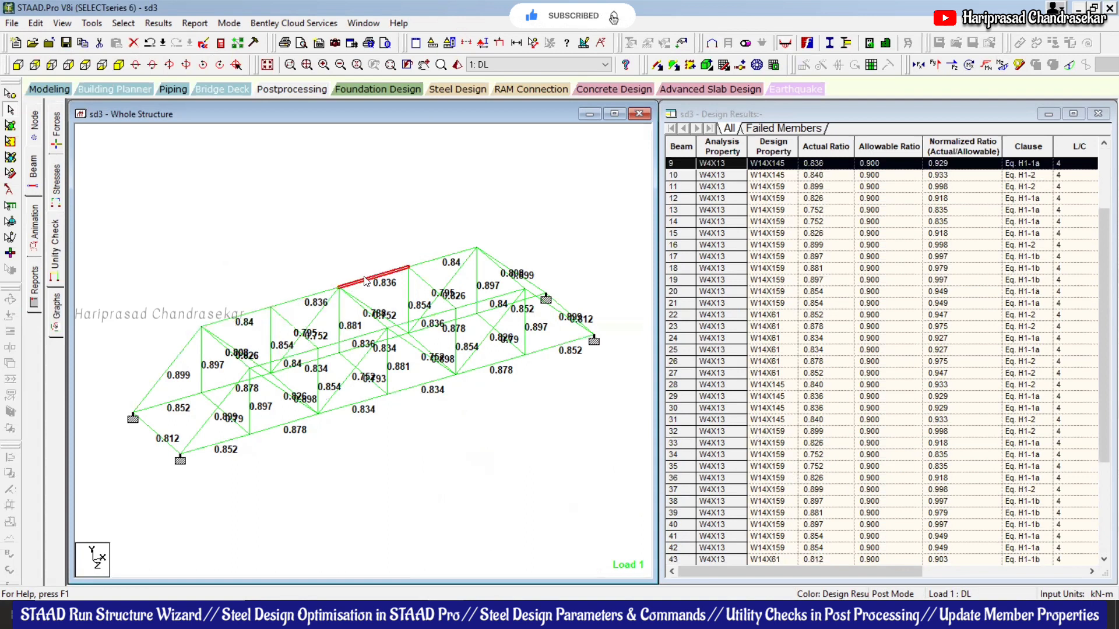
click(442, 257)
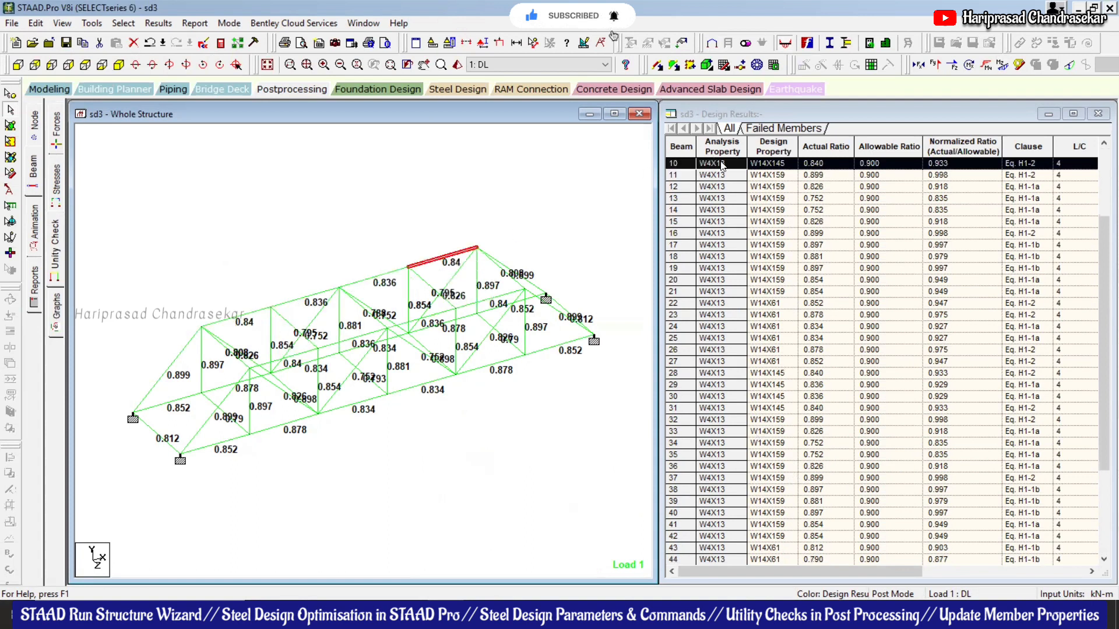
- Return to modeling and inspect the truss with its original member sections in a 3D rendering
click(424, 201)
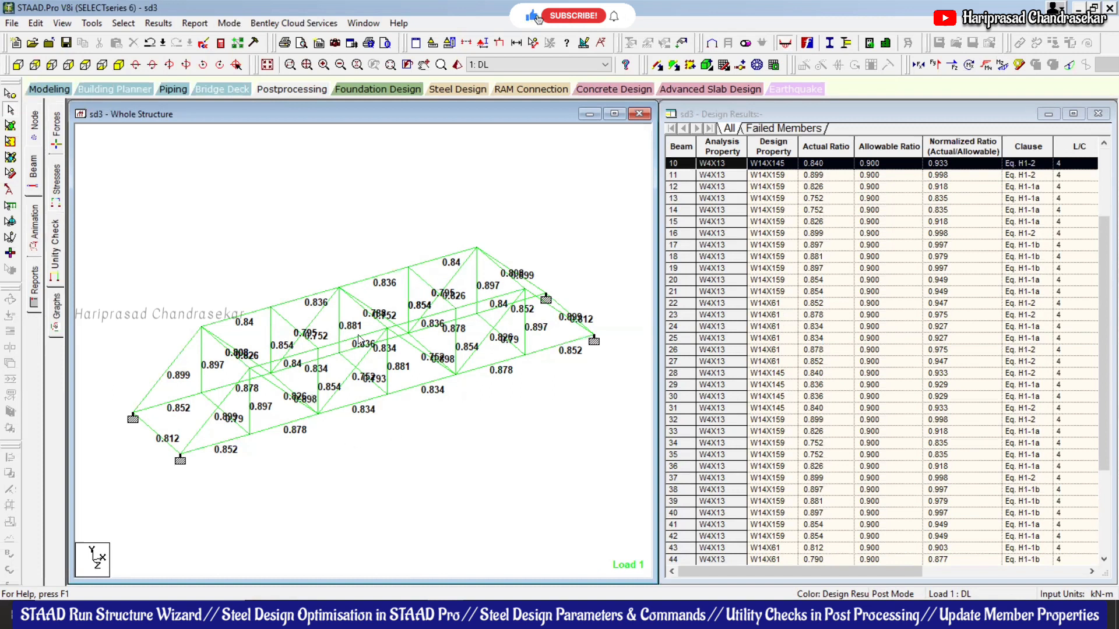
click(163, 27)
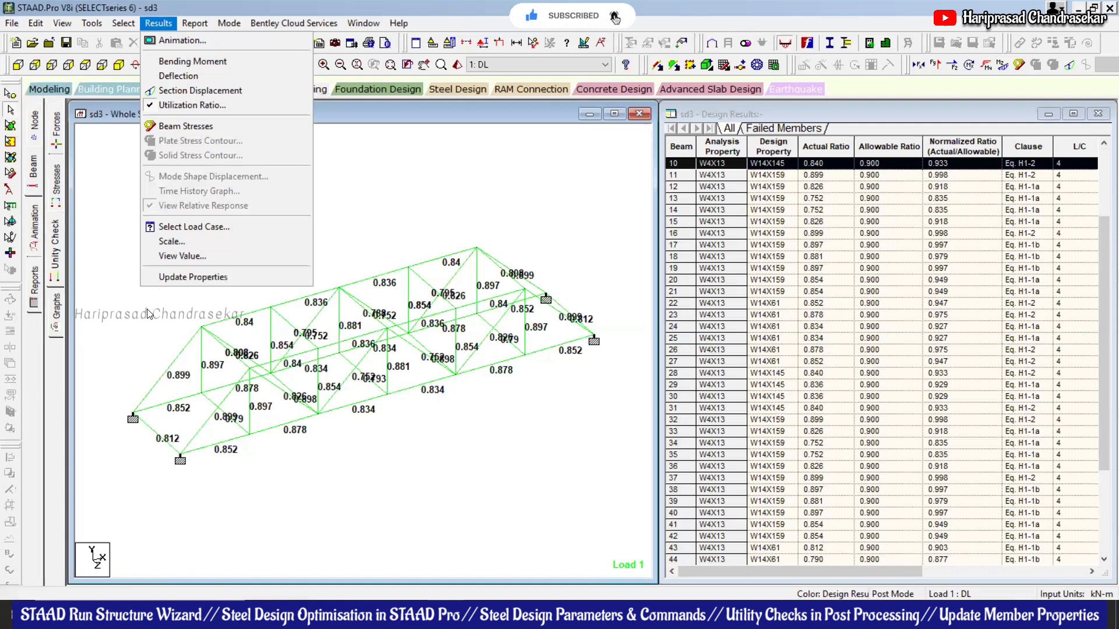
click(48, 87)
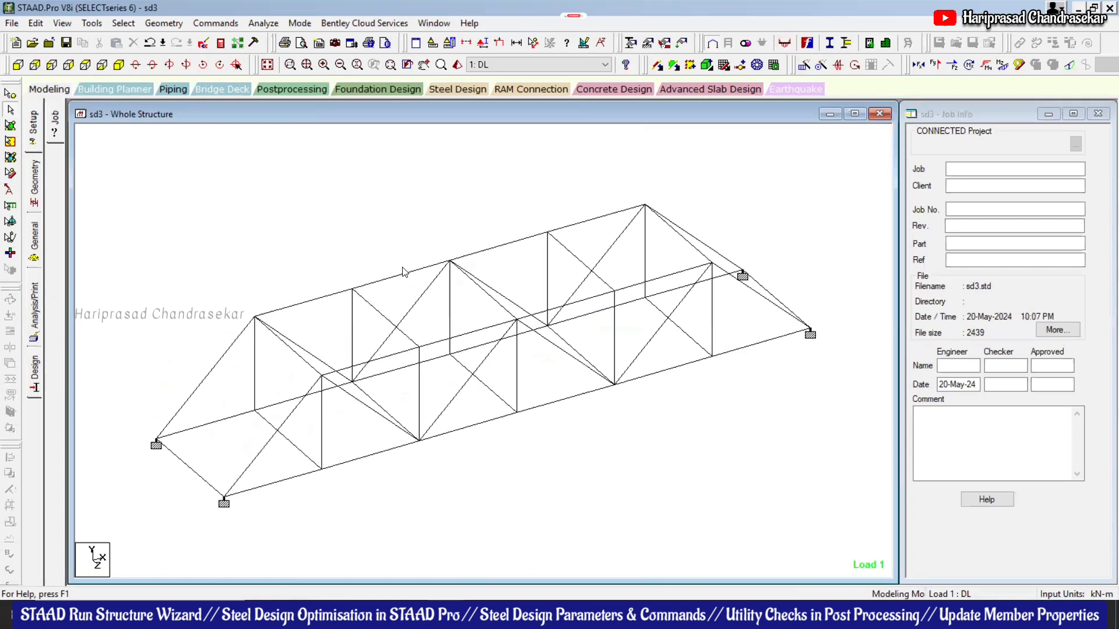
right_click(346, 211)
click(417, 468)
drag(569, 322, 527, 275)
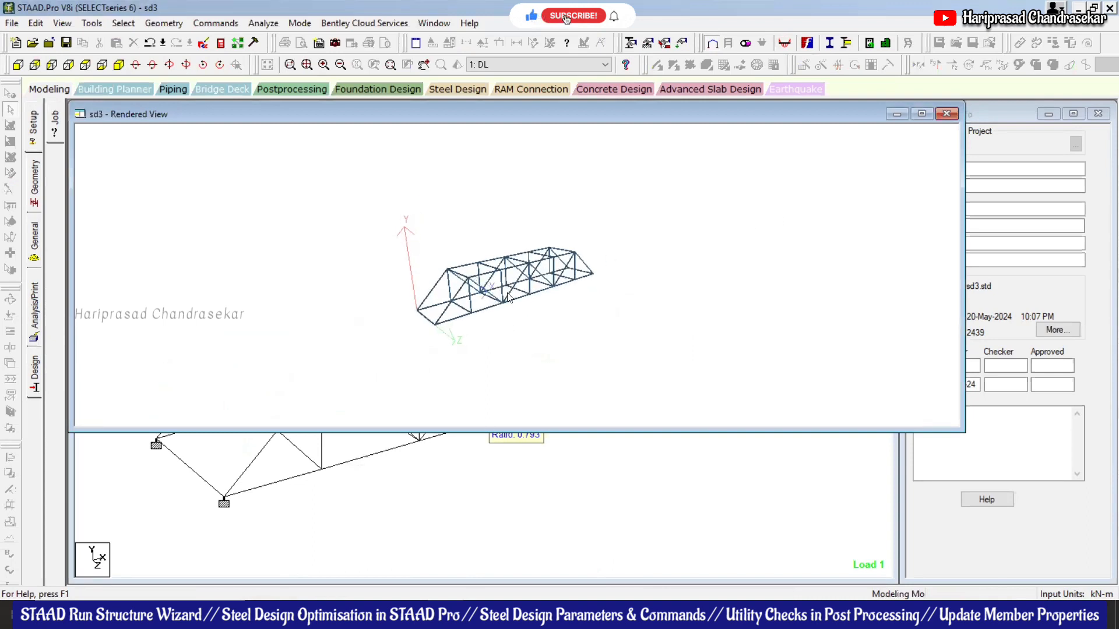
click(946, 114)
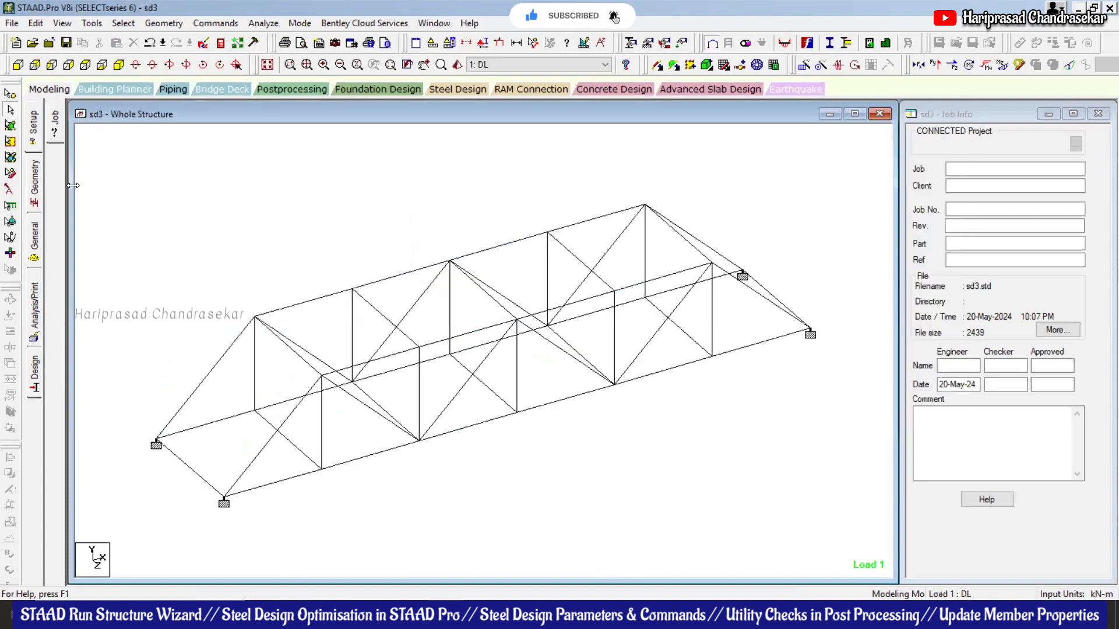
- Examine the section property list and highlight the truss members assigned W4X13
click(35, 236)
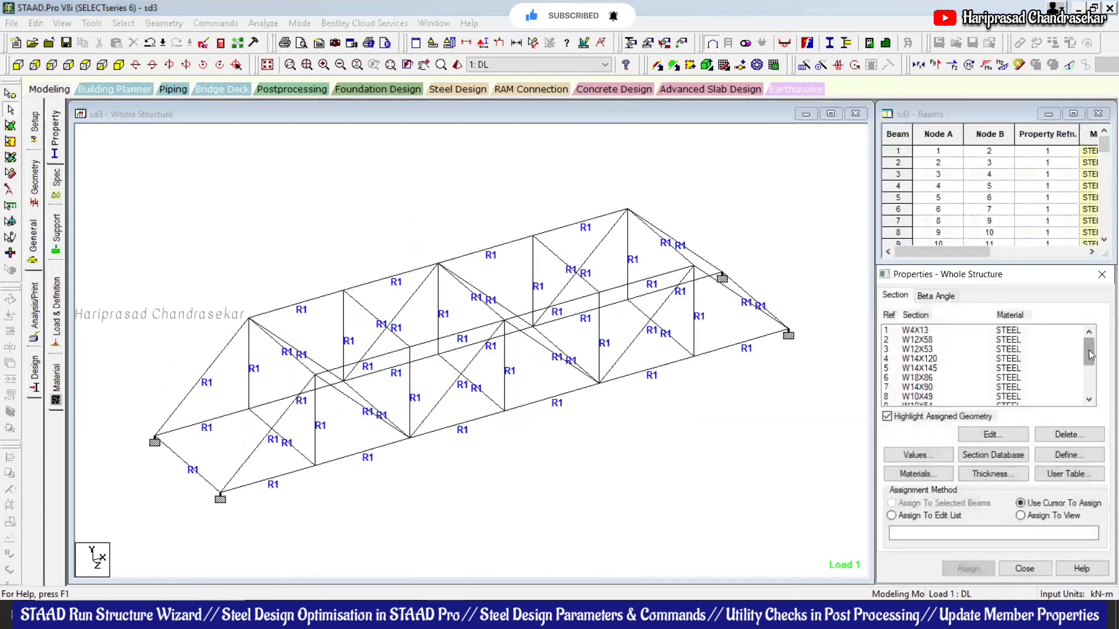
click(1093, 382)
drag(1090, 381, 1089, 347)
click(962, 350)
click(927, 340)
click(922, 377)
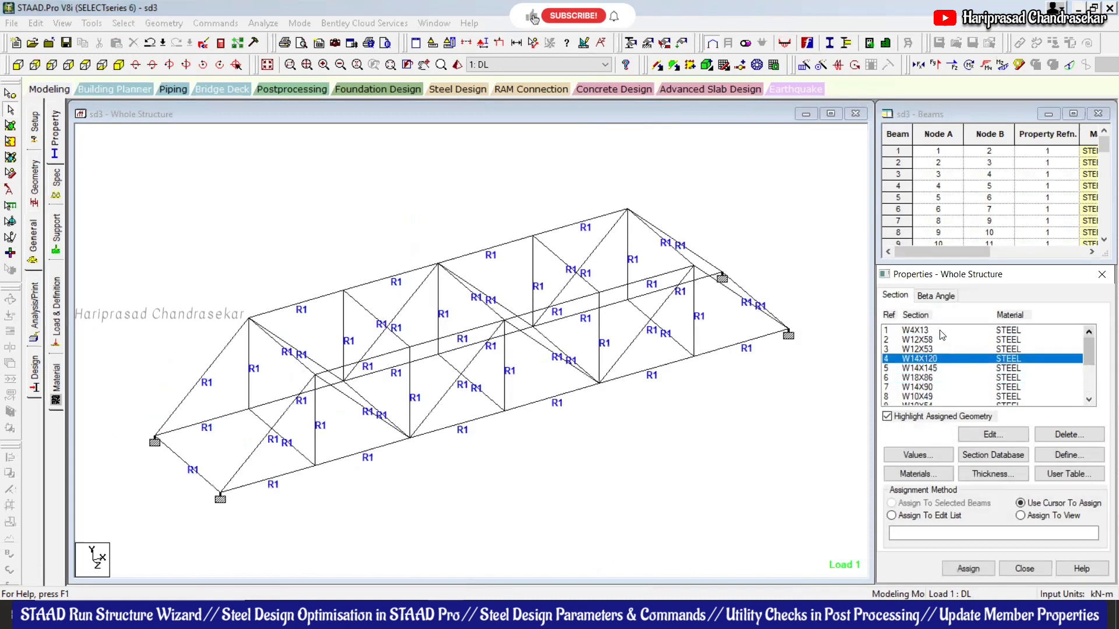
click(921, 330)
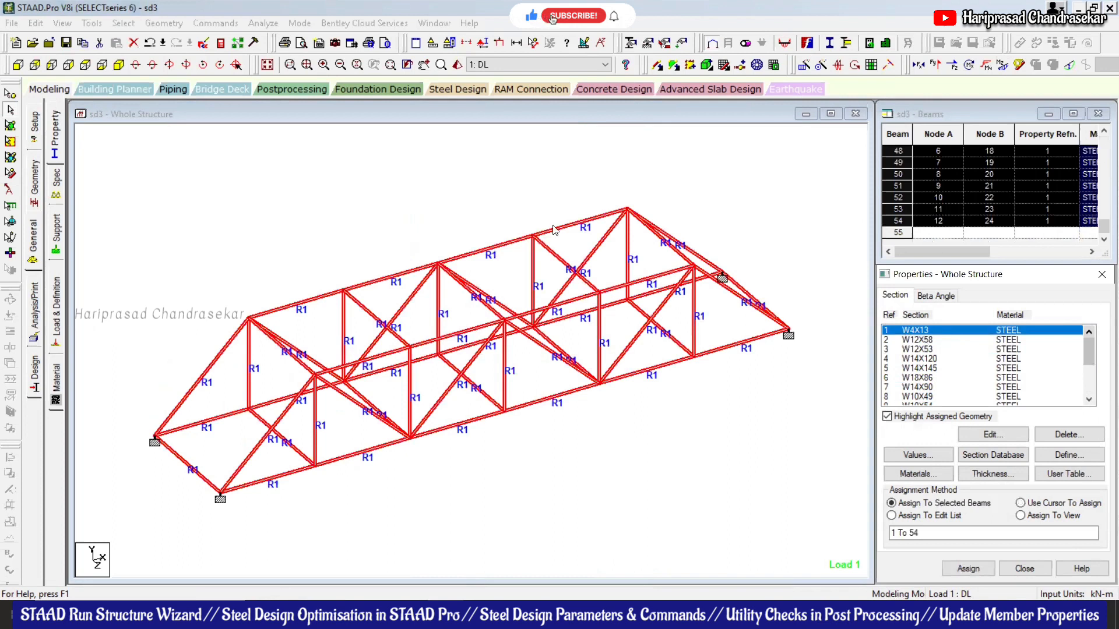
click(654, 402)
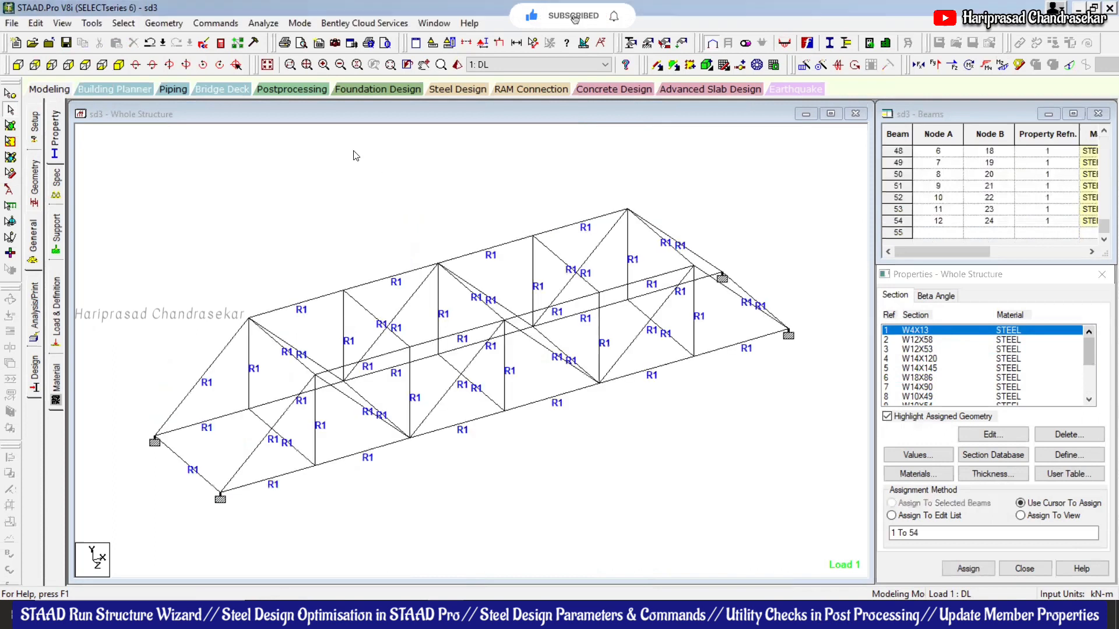
- Update the member properties from the post-processing results, replacing the input sections with those selected by the steel design
click(273, 88)
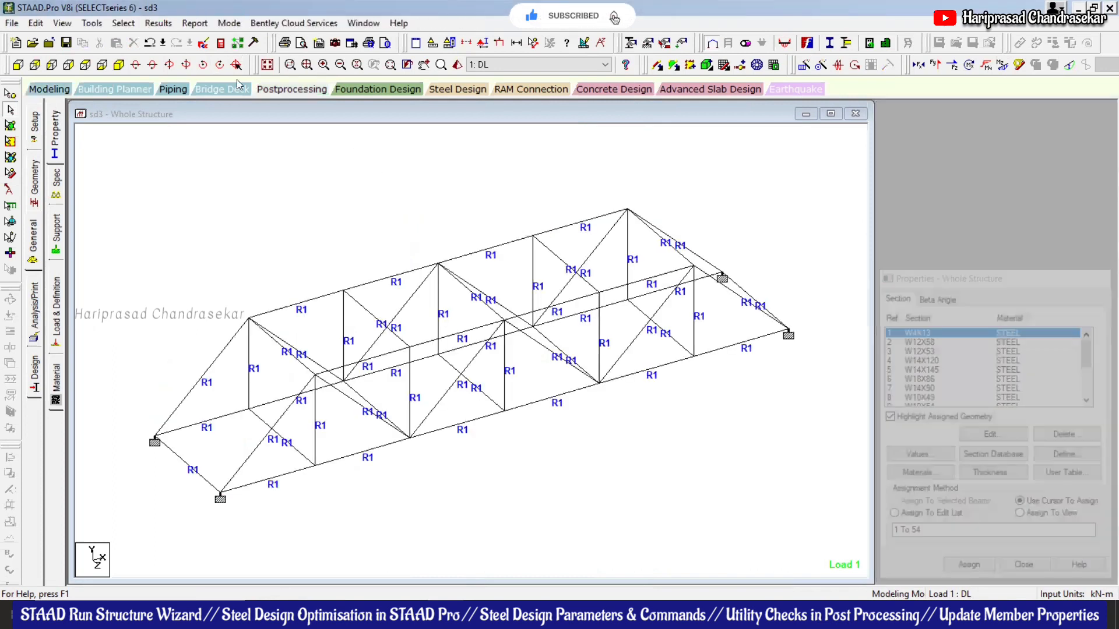
click(158, 23)
click(196, 278)
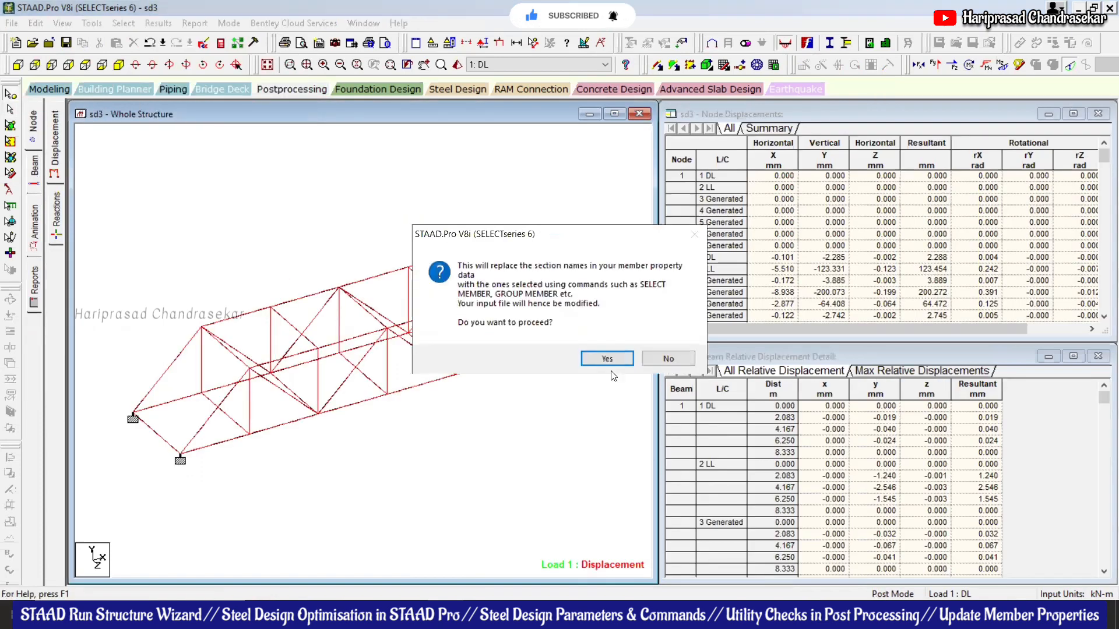
click(616, 358)
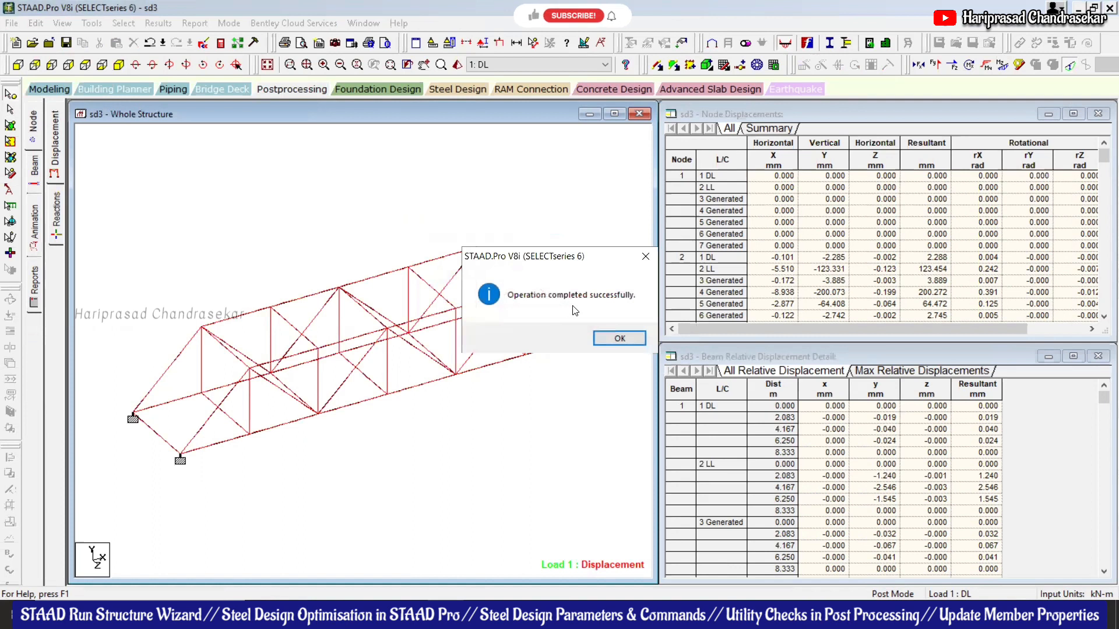
click(619, 338)
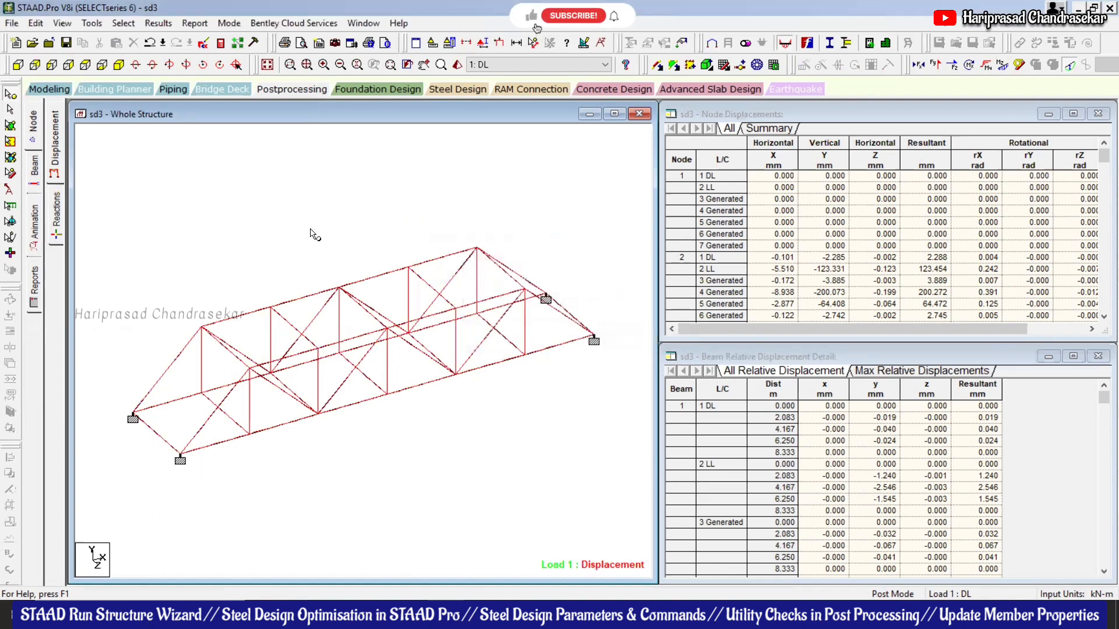
- Examine the updated section assignments in modeling, highlighting the members assigned W14X61 and W14X159
click(59, 91)
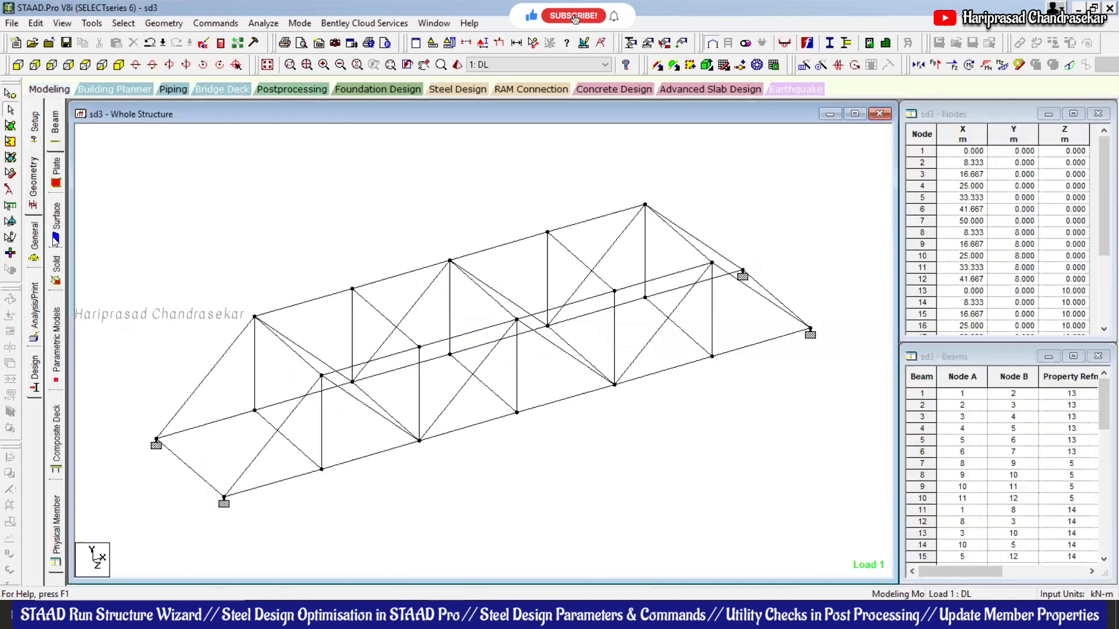
click(33, 236)
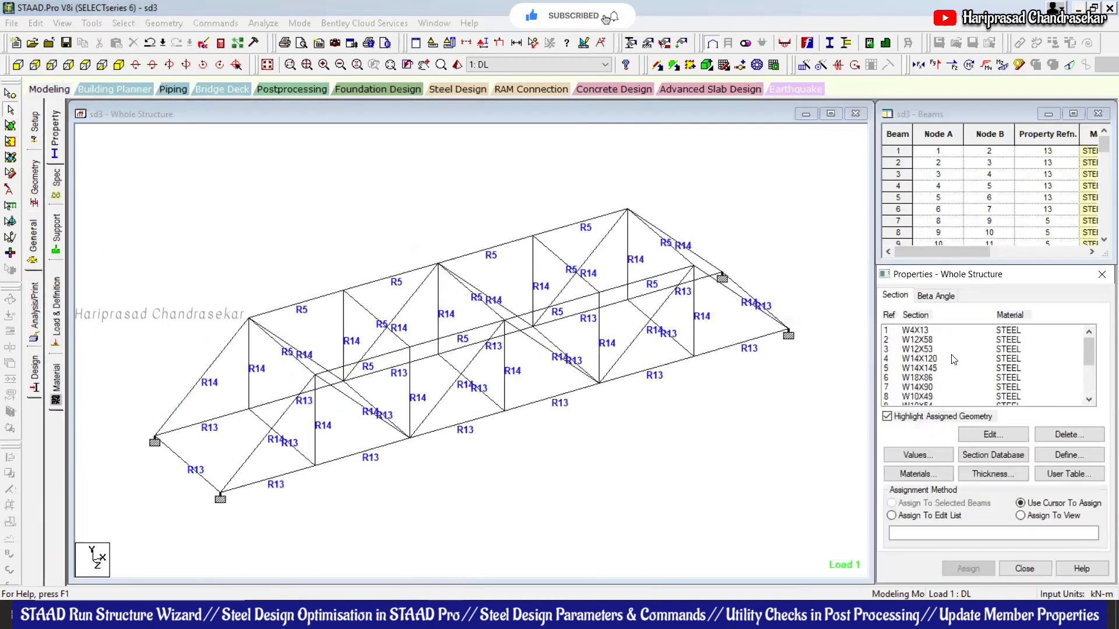
click(930, 330)
click(1055, 345)
drag(1088, 346, 1088, 376)
click(920, 370)
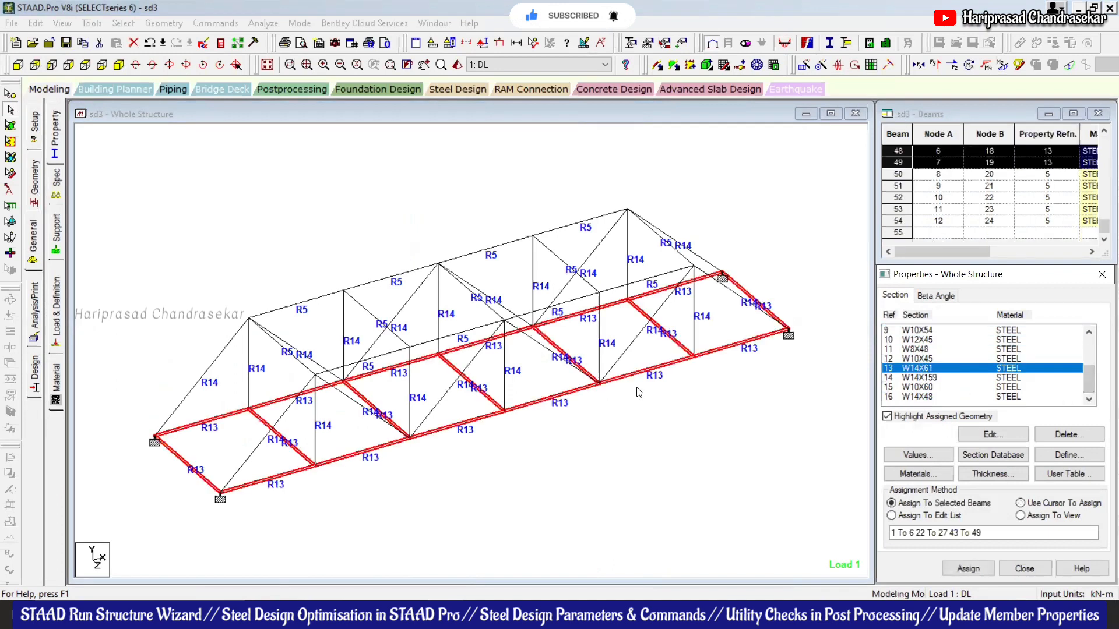
click(926, 378)
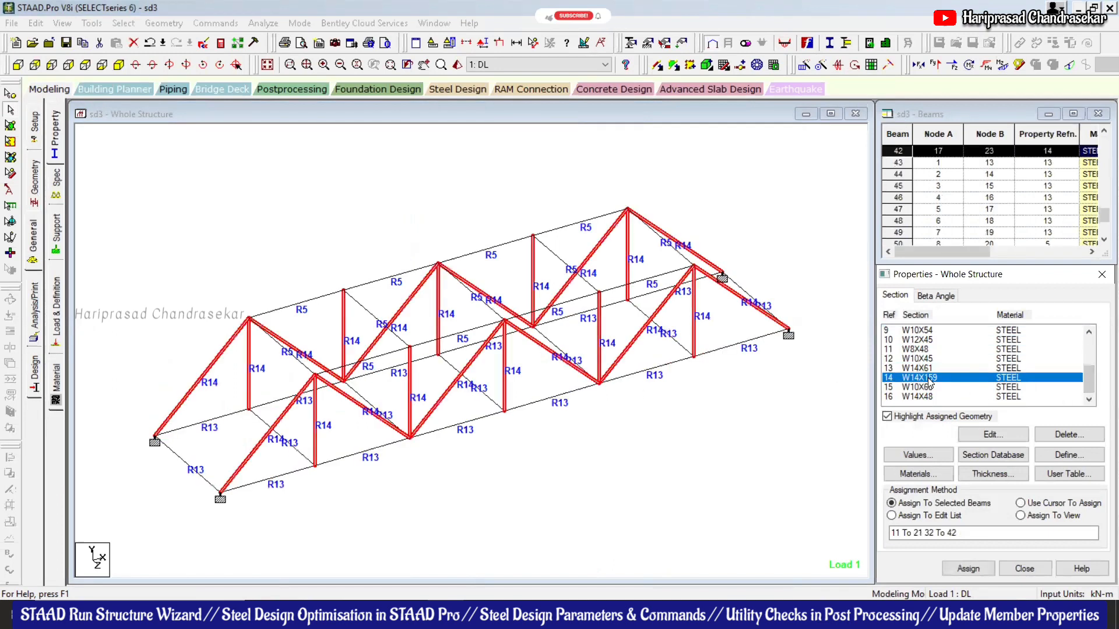
- Check the W14X48, W10X60 and W10X54 sections for assigned members and highlight the W14X145 members
click(919, 397)
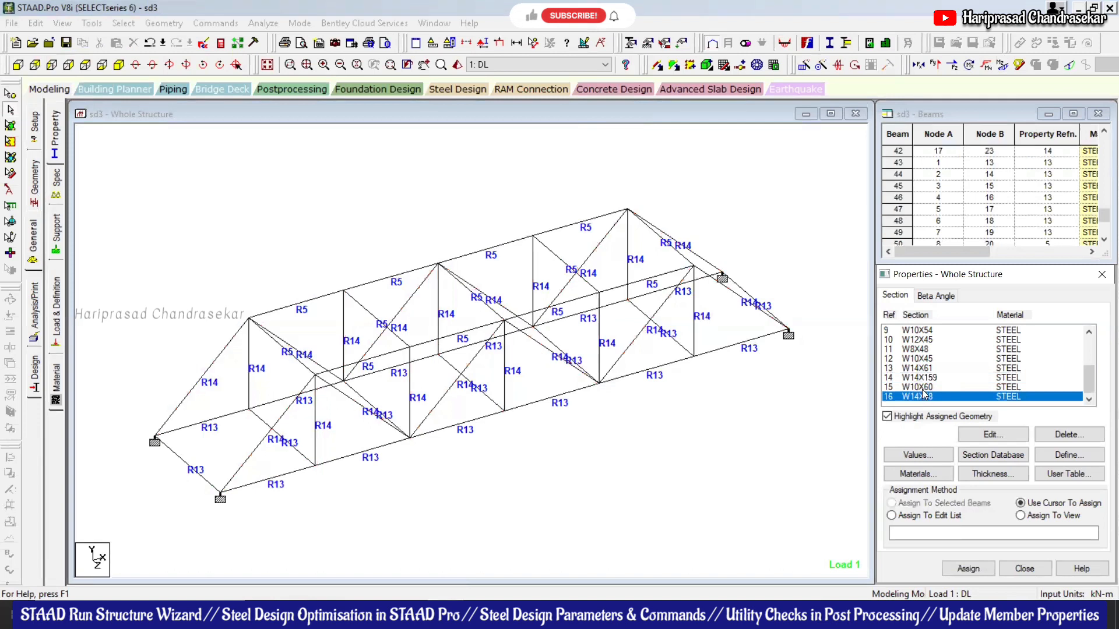
click(923, 387)
click(924, 359)
click(926, 340)
click(928, 330)
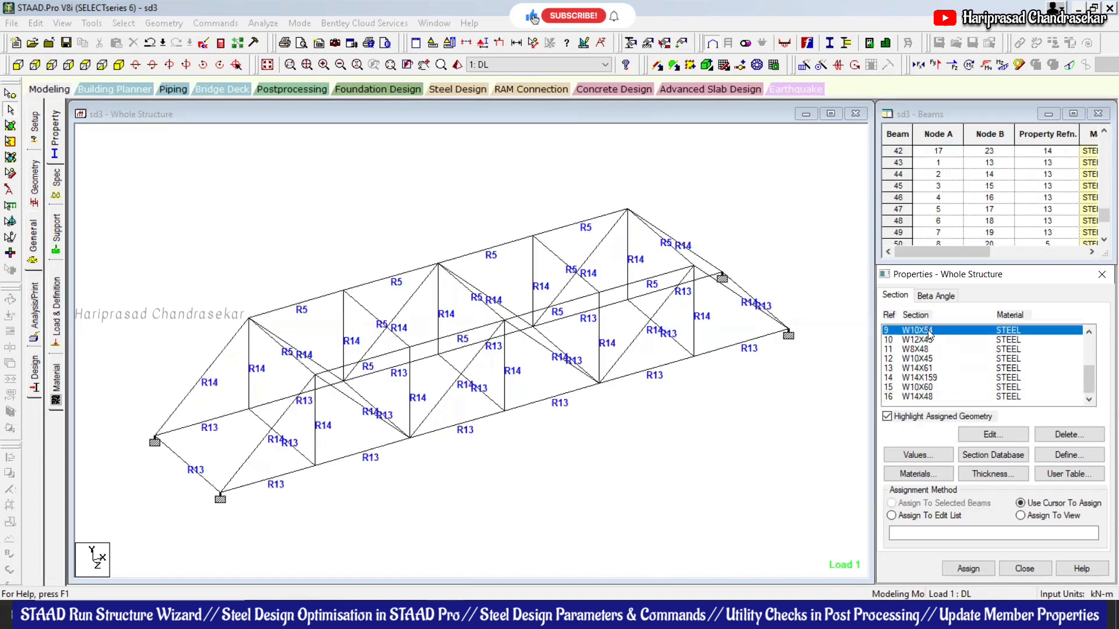
scroll(926, 350, up, 3)
click(896, 369)
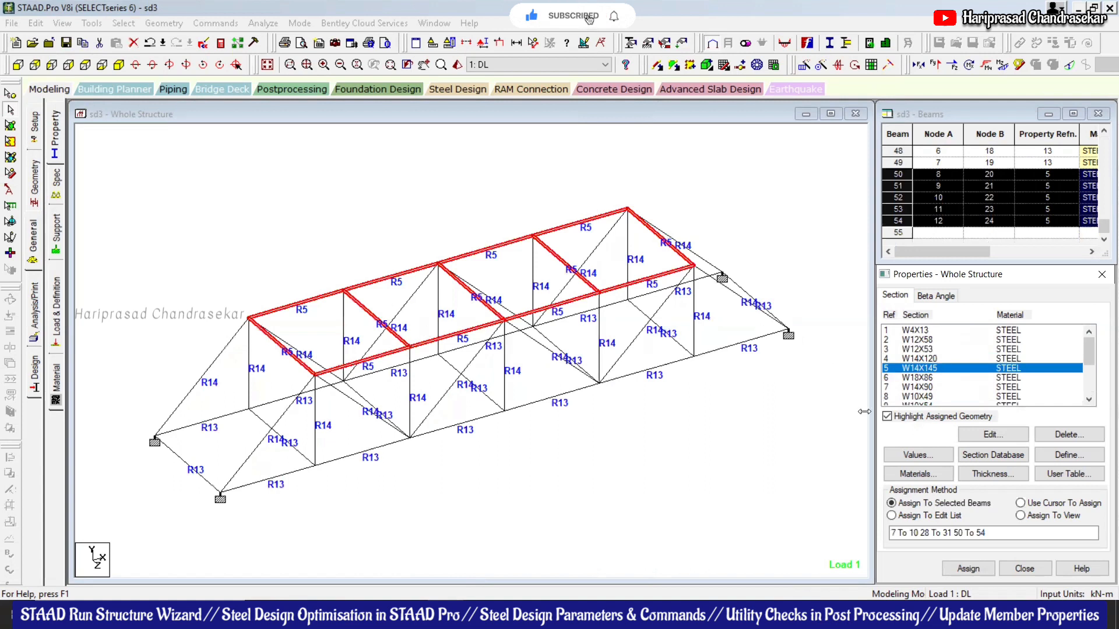
click(652, 441)
- Inspect the truss with its updated member sections up close in a 3D rendering, and close the rendering
right_click(754, 236)
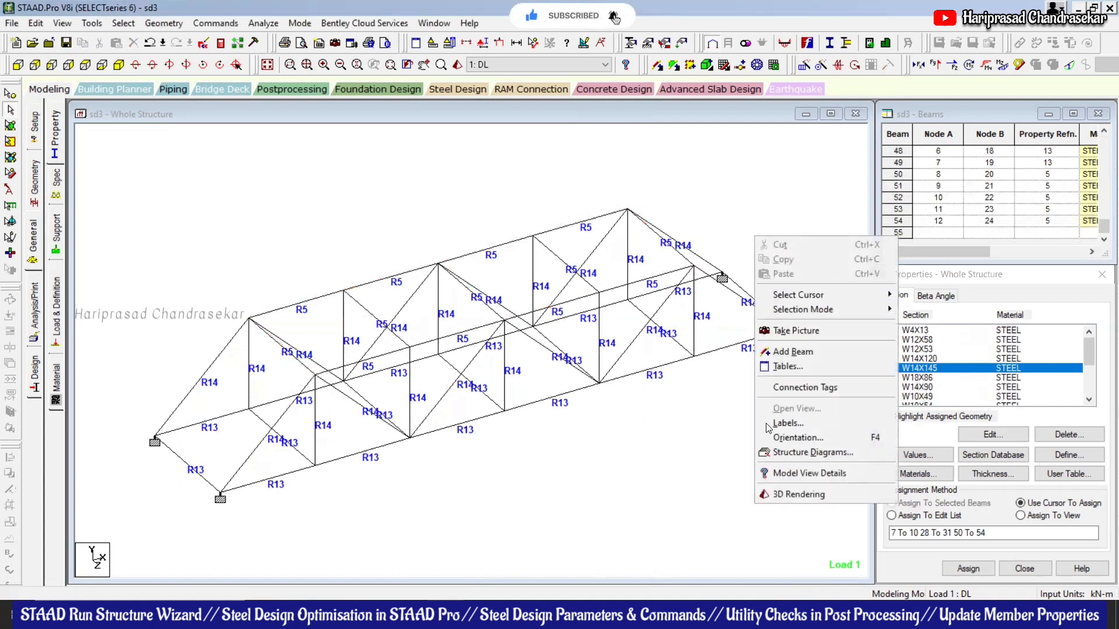
click(776, 495)
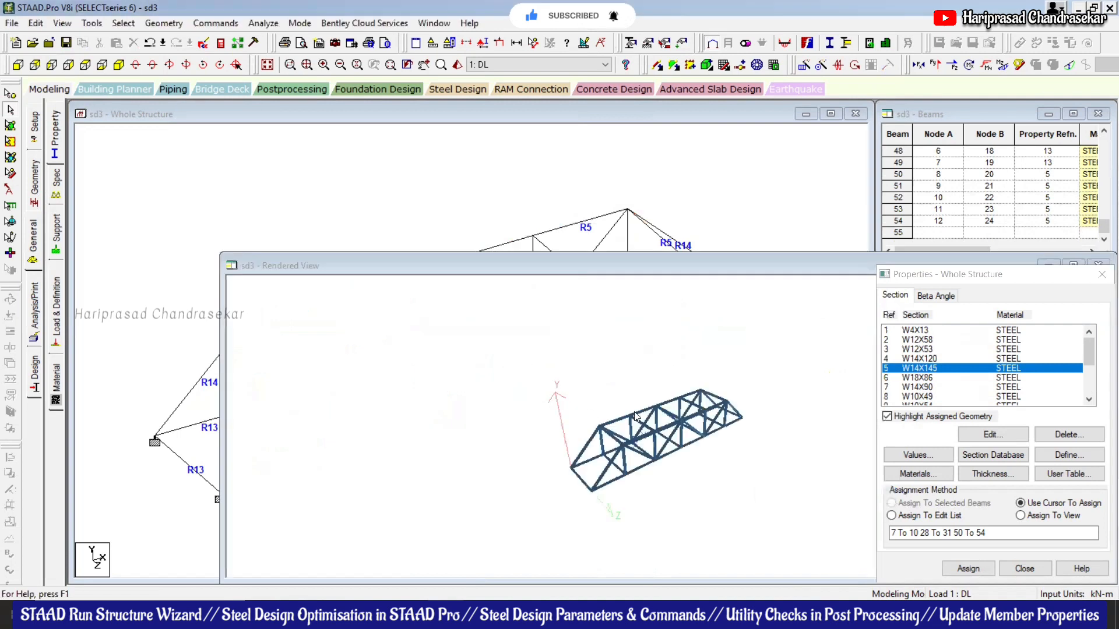
drag(661, 264, 202, 174)
drag(175, 373, 143, 374)
scroll(143, 374, up, 7)
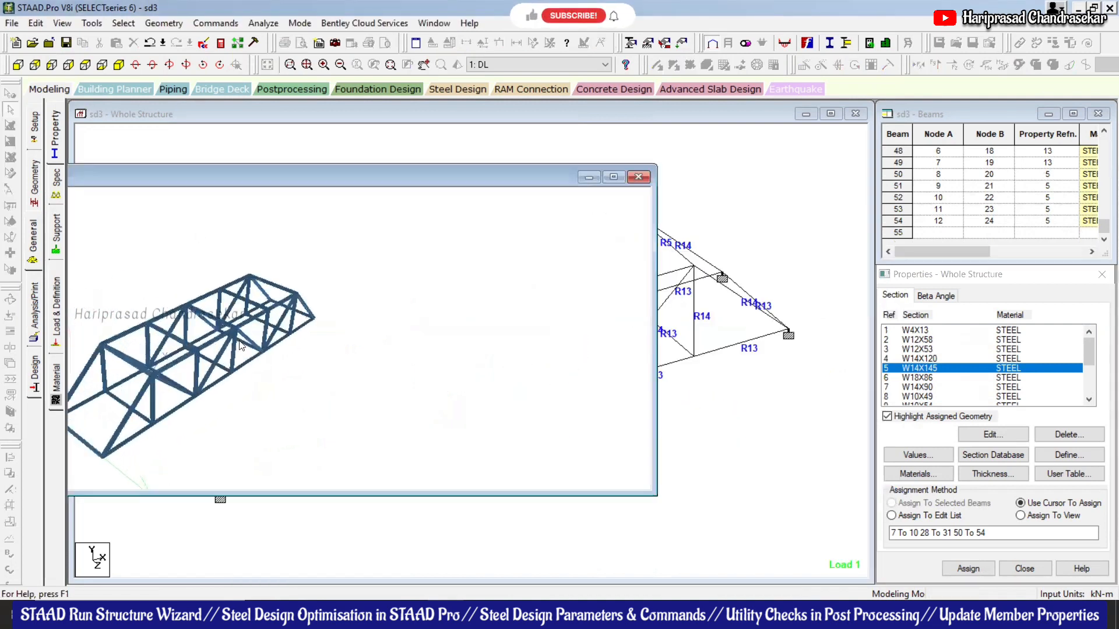
drag(298, 341, 296, 300)
drag(411, 178, 754, 180)
drag(486, 367, 437, 366)
scroll(420, 362, up, 6)
scroll(475, 320, up, 3)
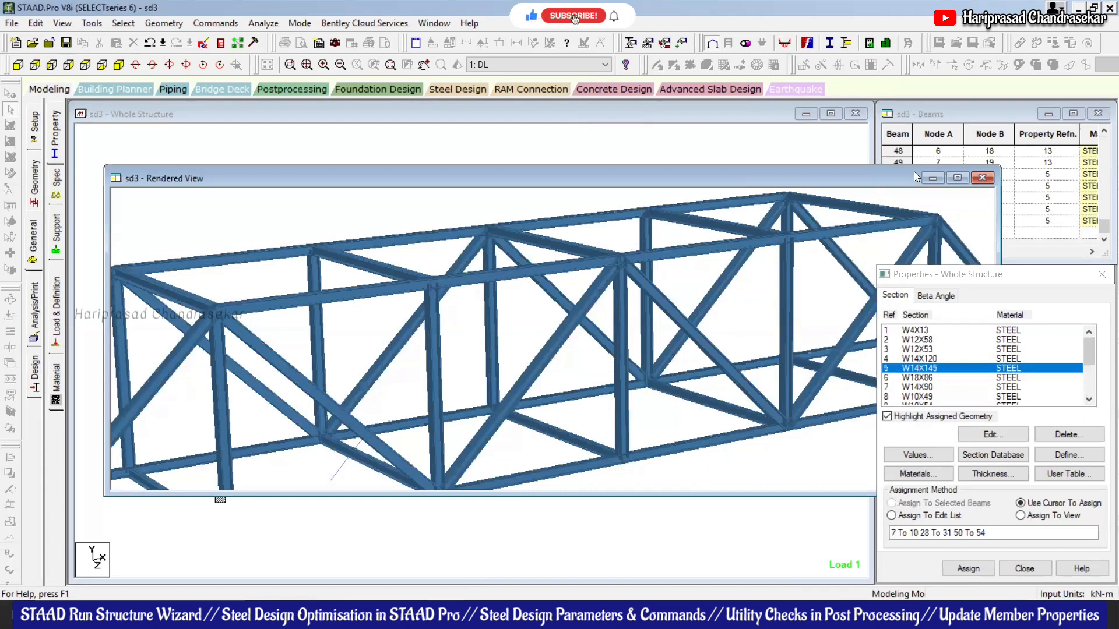
click(982, 178)
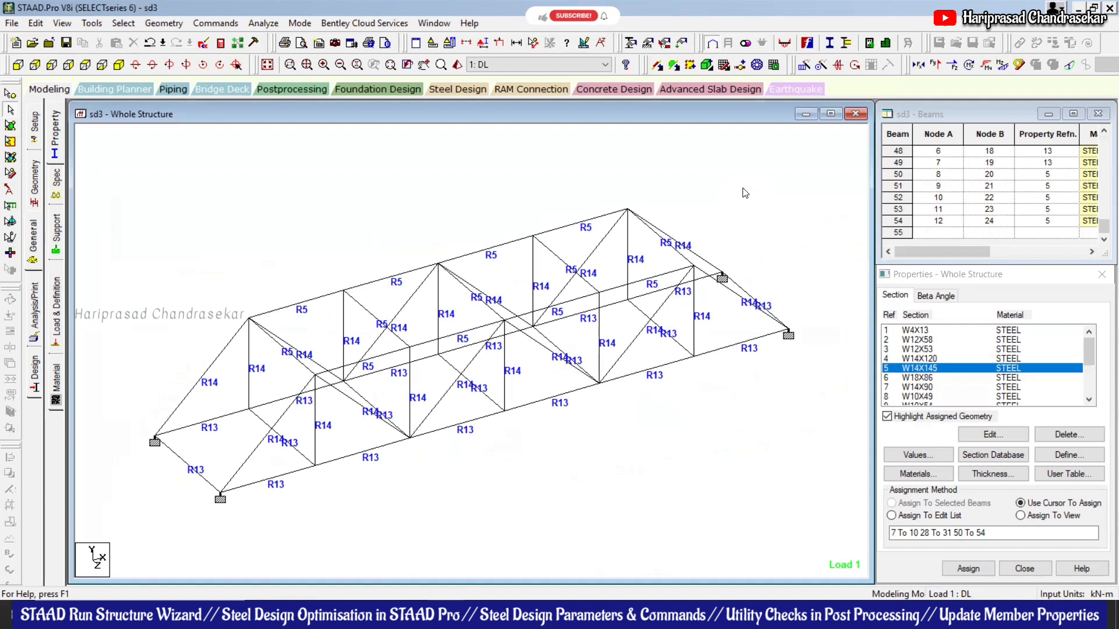
- Review the member assignments of the first five listed sections, from W4X13 to W14X145
click(557, 338)
click(472, 341)
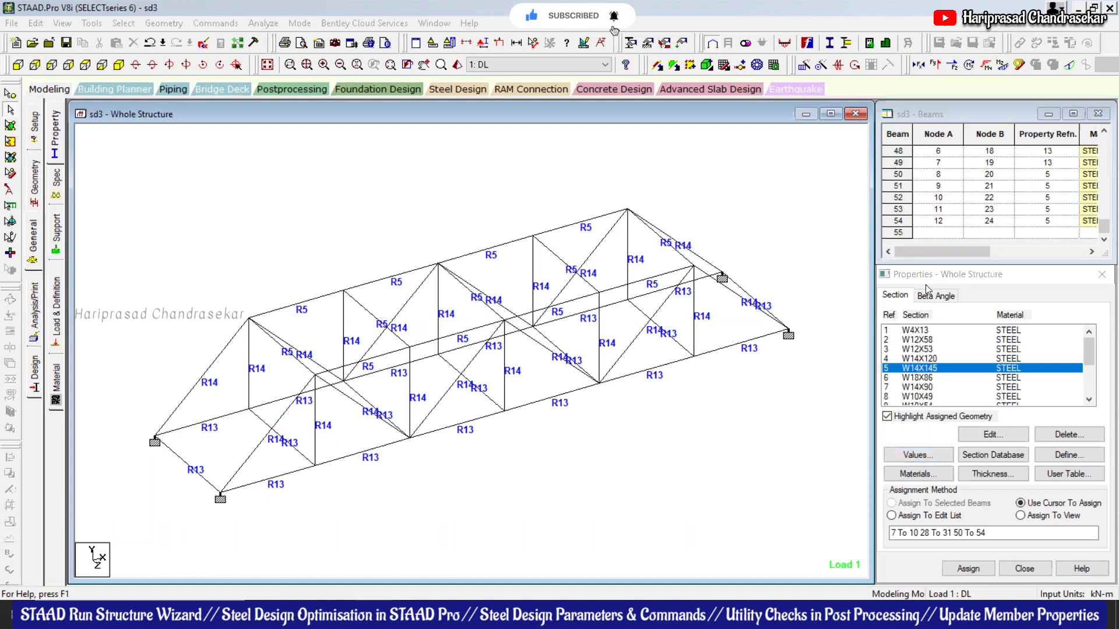
click(929, 331)
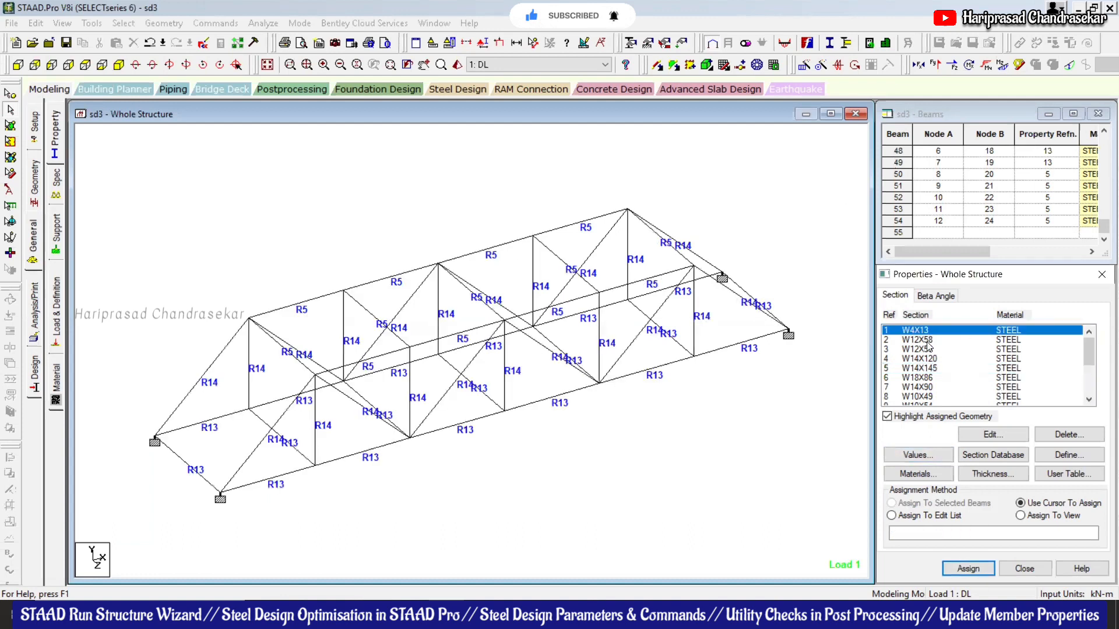
click(927, 340)
click(927, 358)
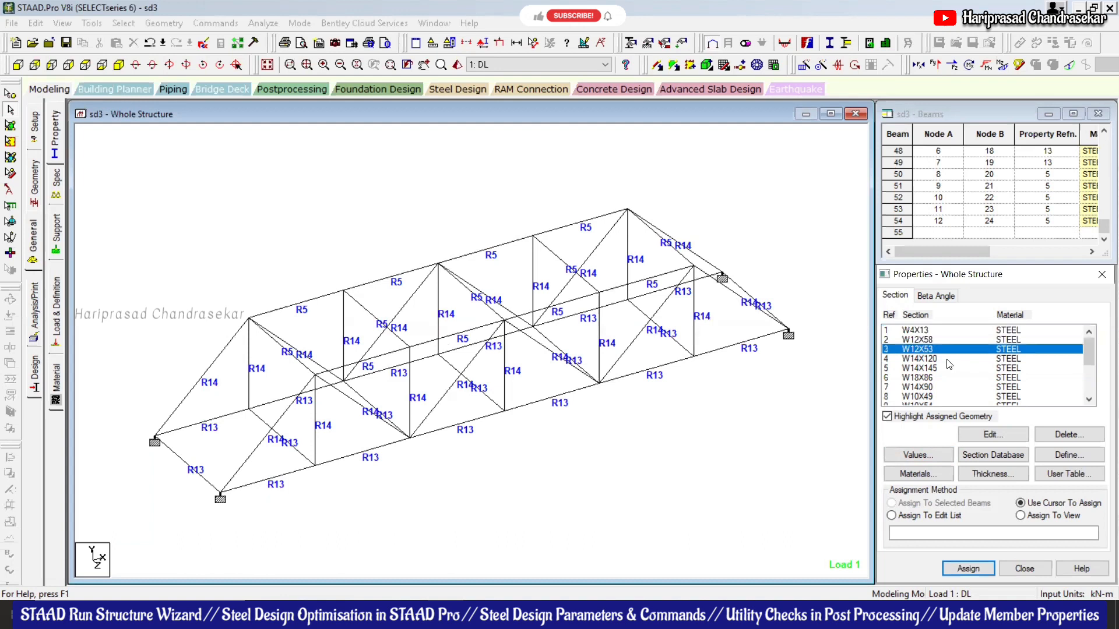
click(929, 368)
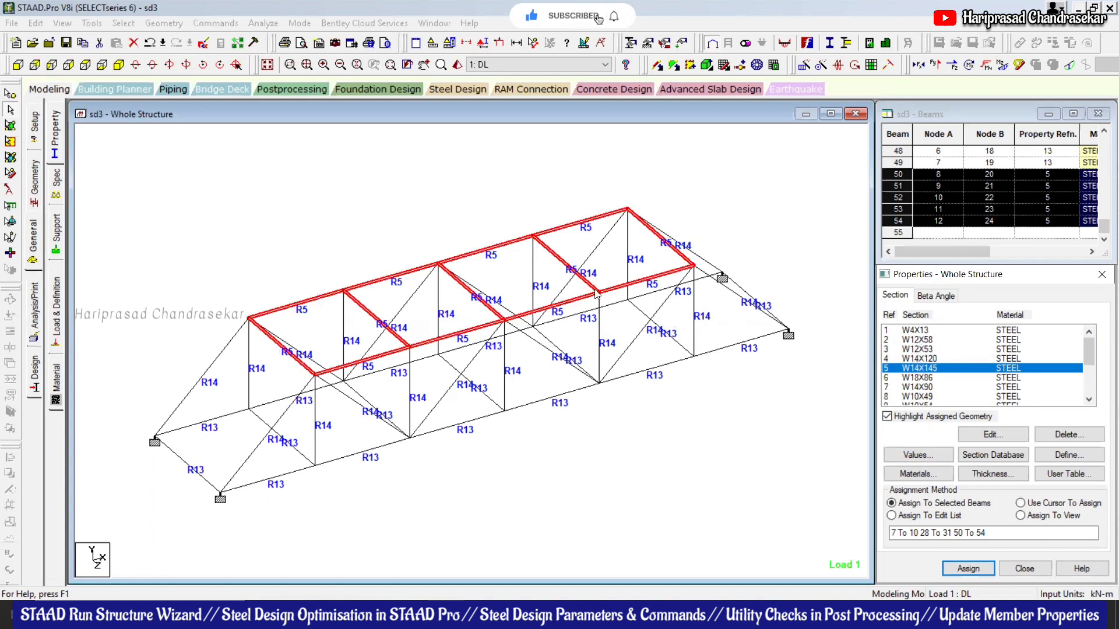
- Review the member assignments of the listed sections from W18X86 through W14X61
click(936, 378)
click(932, 387)
click(924, 396)
scroll(938, 377, down, 3)
click(927, 343)
click(927, 360)
click(925, 370)
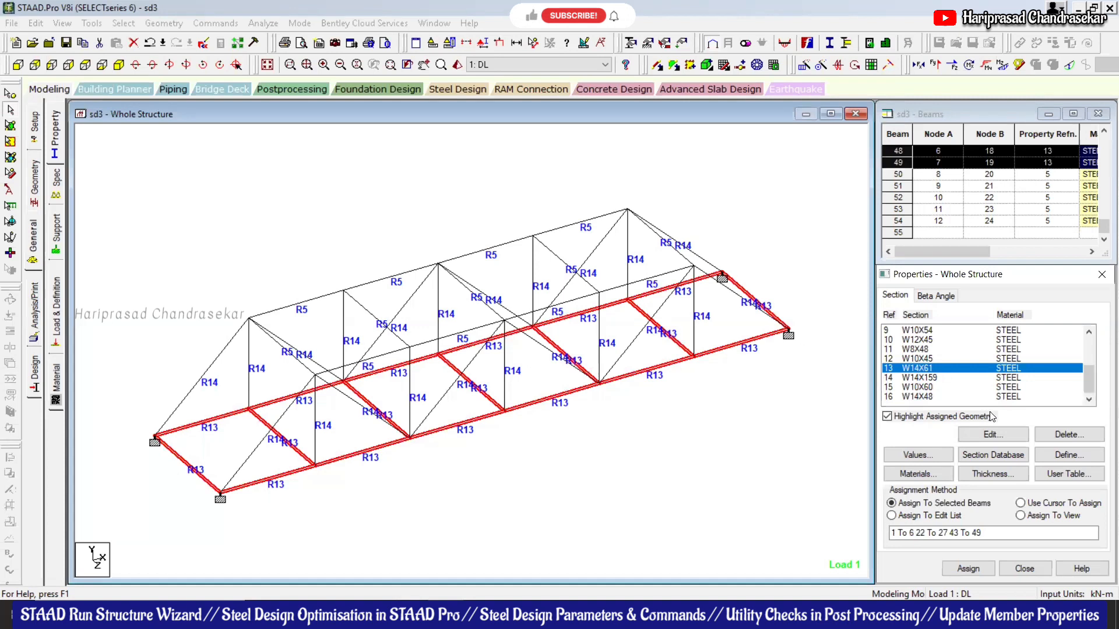
- Compare the members assigned W14X159 and W14X61, and check W14X48 and W4X13 for assigned members
click(935, 397)
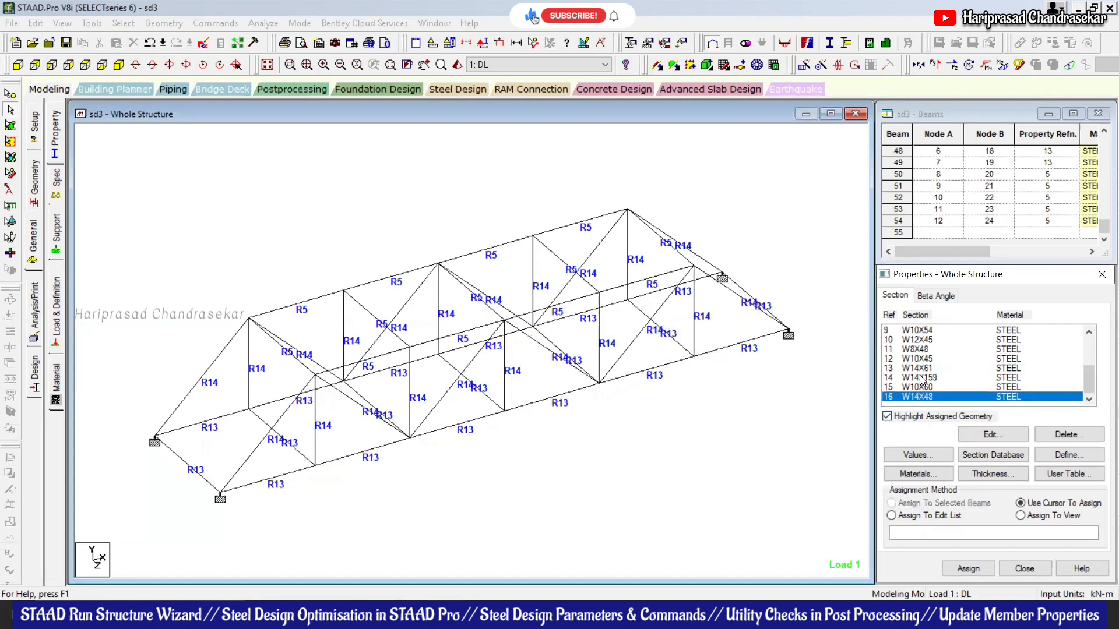
click(922, 378)
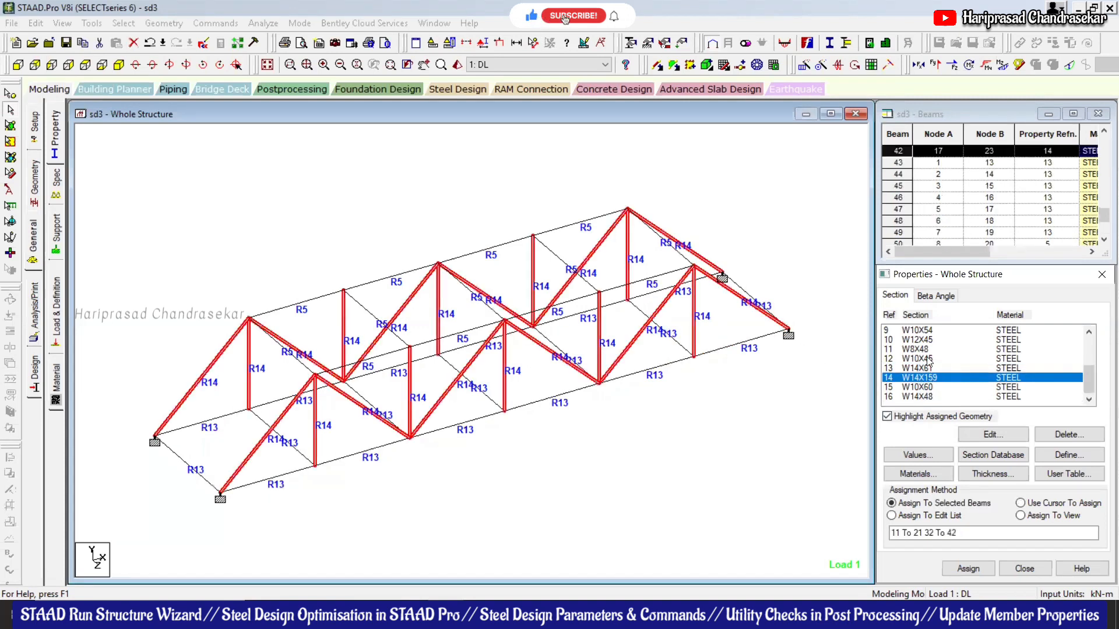
click(926, 368)
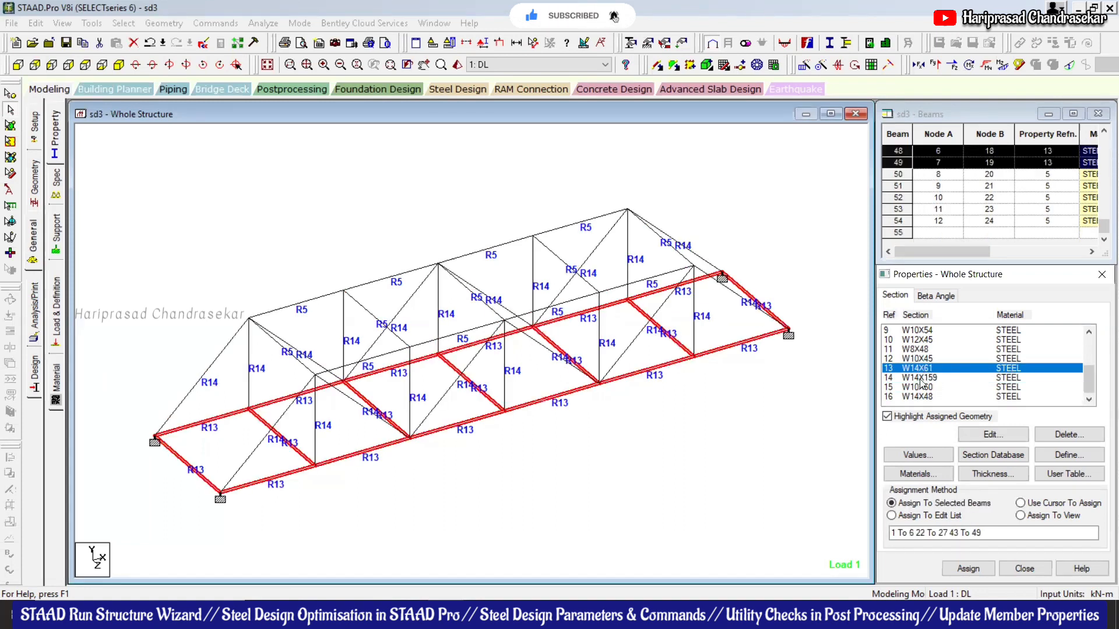
scroll(961, 379, up, 3)
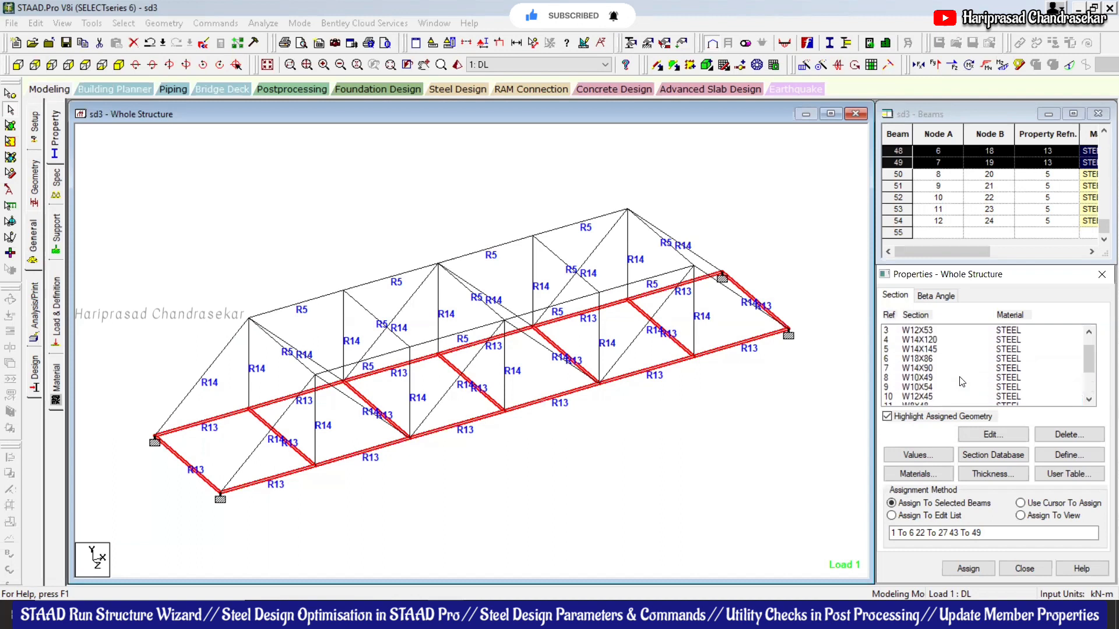
click(926, 331)
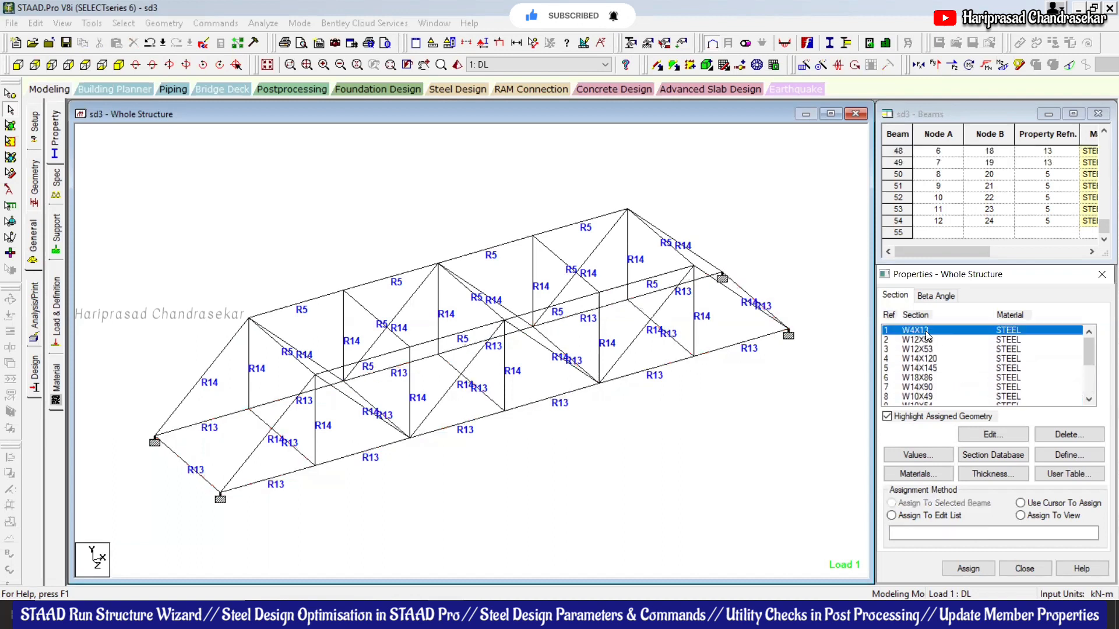
- Check which truss members are assigned W14X120 and W14X145, look over the remaining listed sections, and clear the member highlighting
click(928, 359)
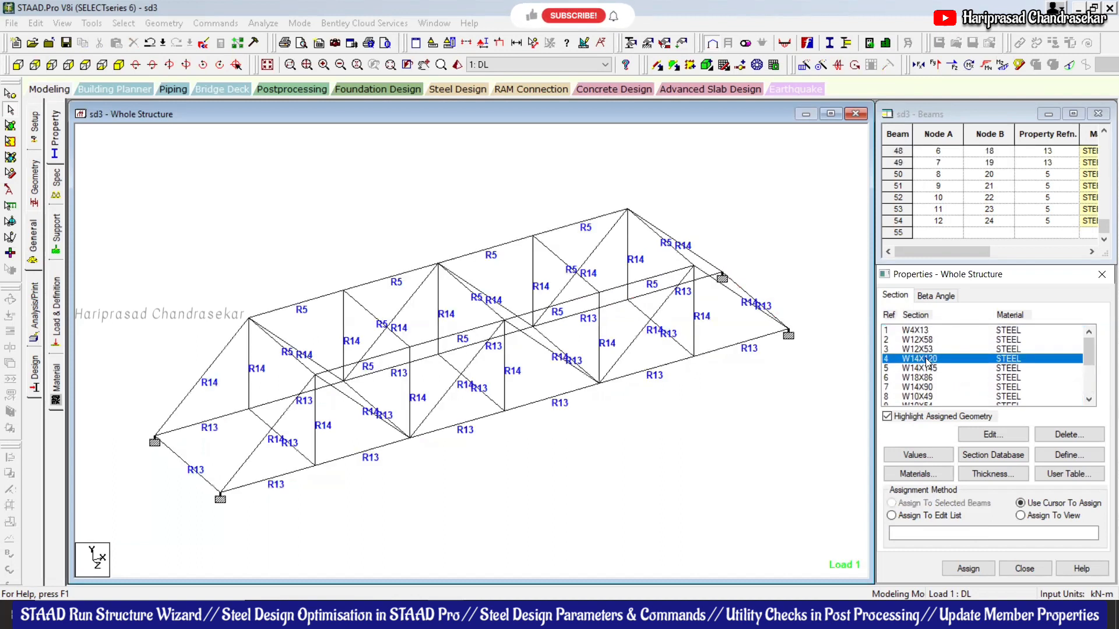
click(925, 368)
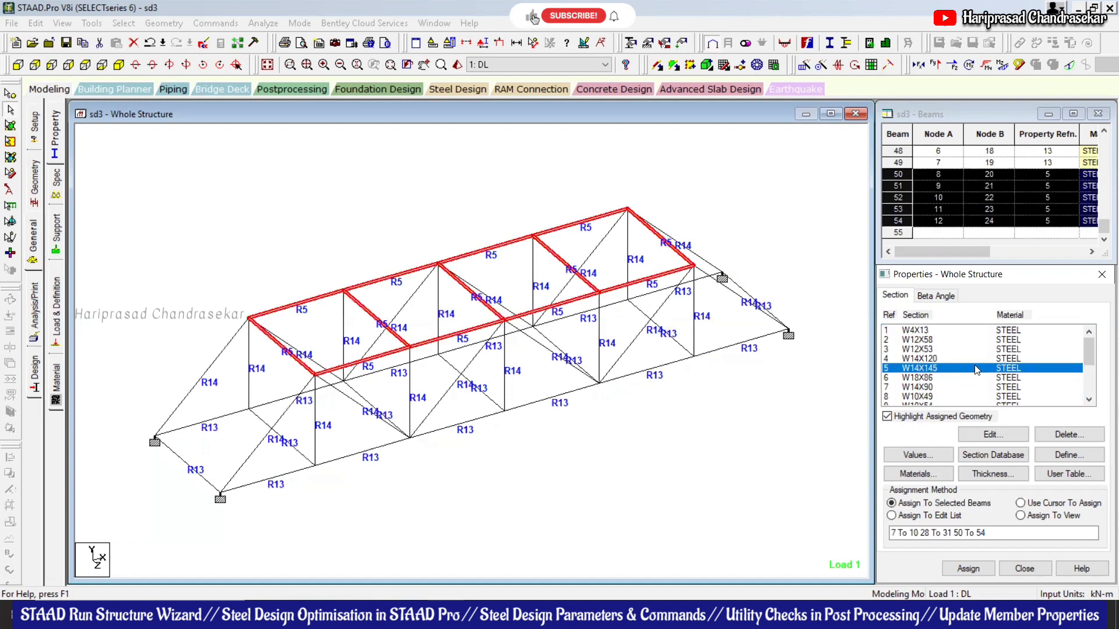
drag(1089, 345, 1090, 404)
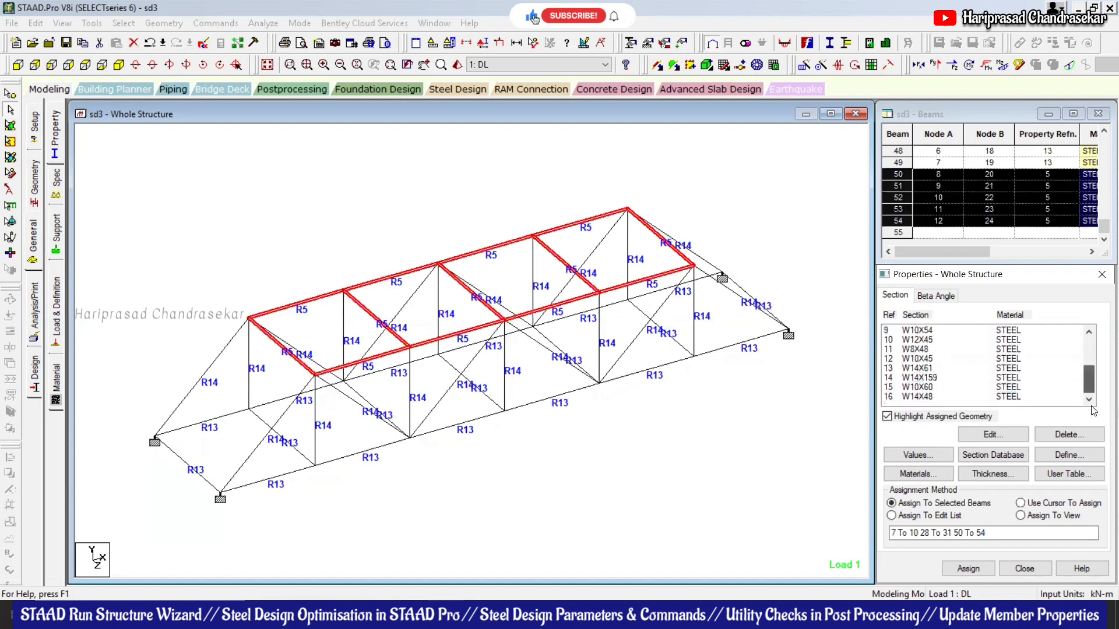
click(741, 456)
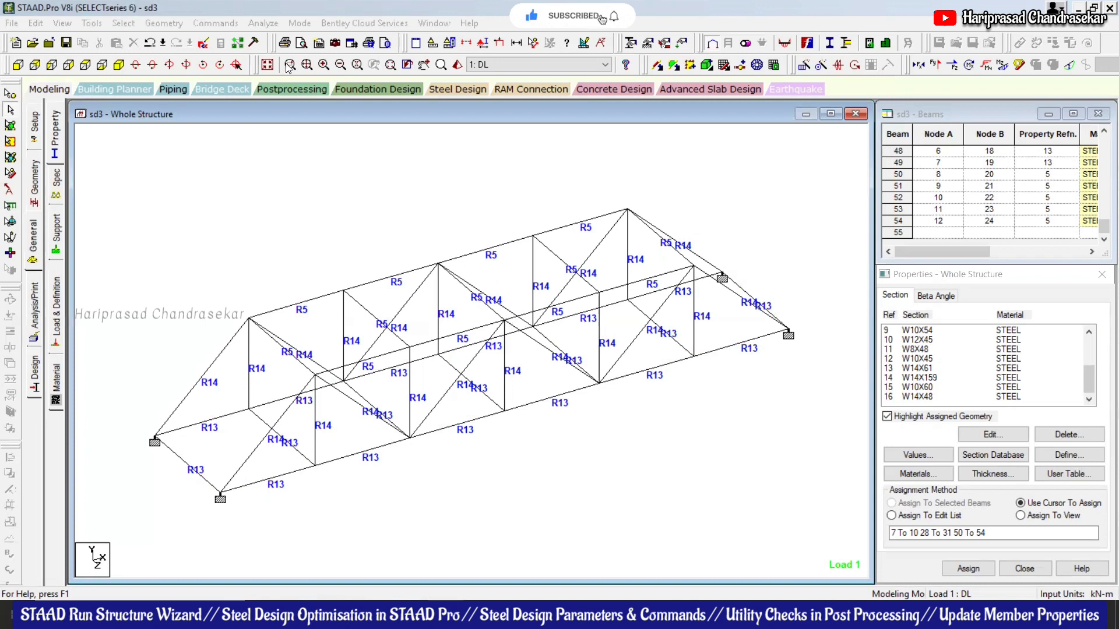
click(263, 22)
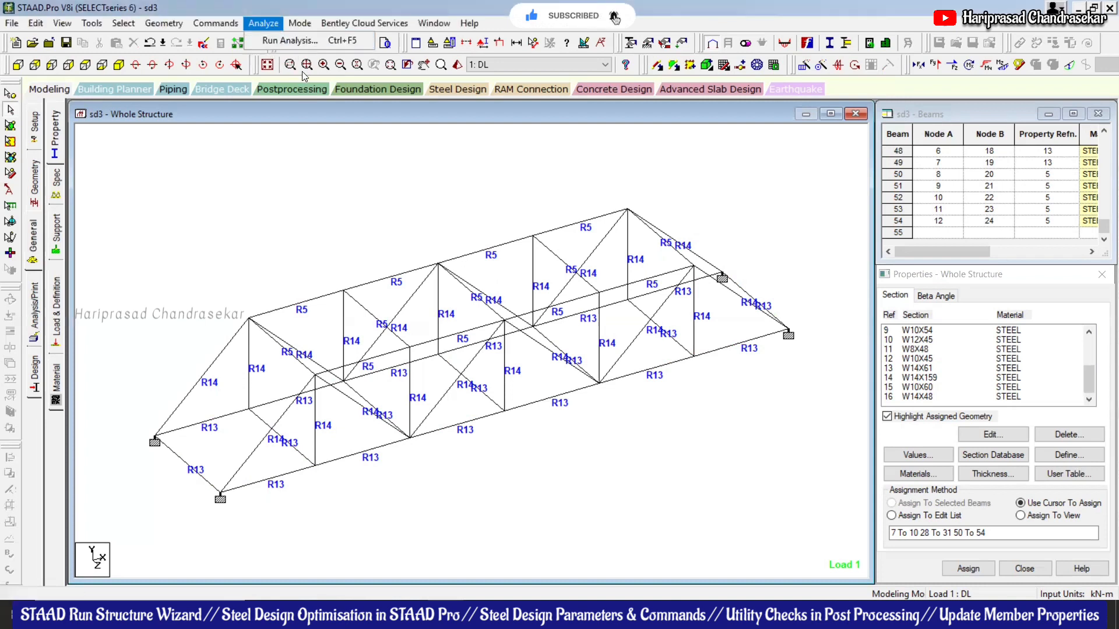
click(285, 171)
drag(1085, 371, 1085, 341)
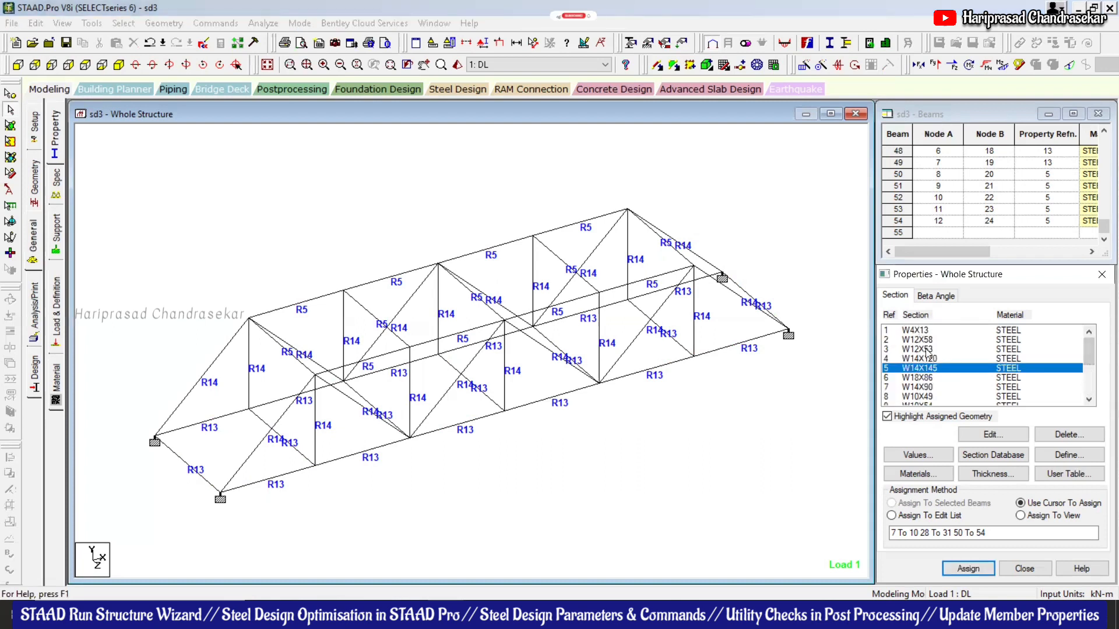